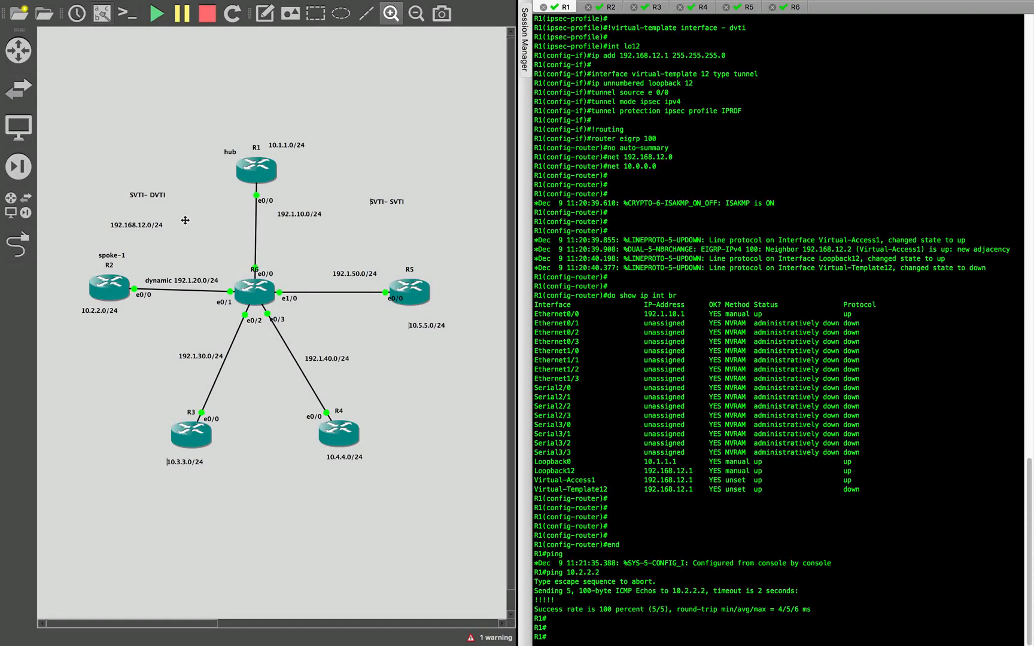
pyautogui.click(148, 196)
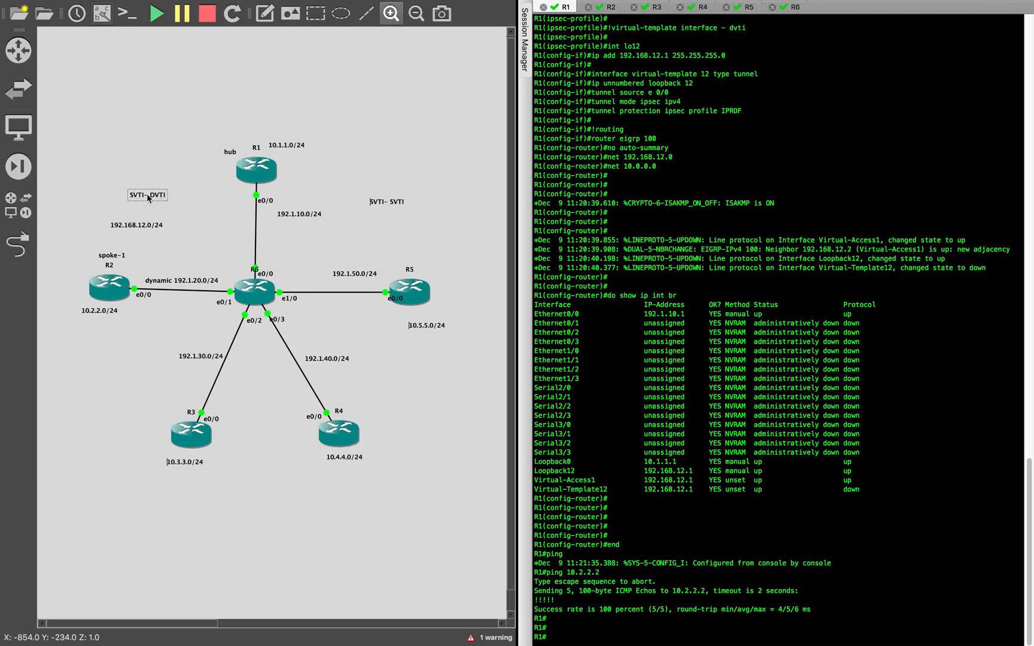
pyautogui.click(378, 225)
pyautogui.click(391, 202)
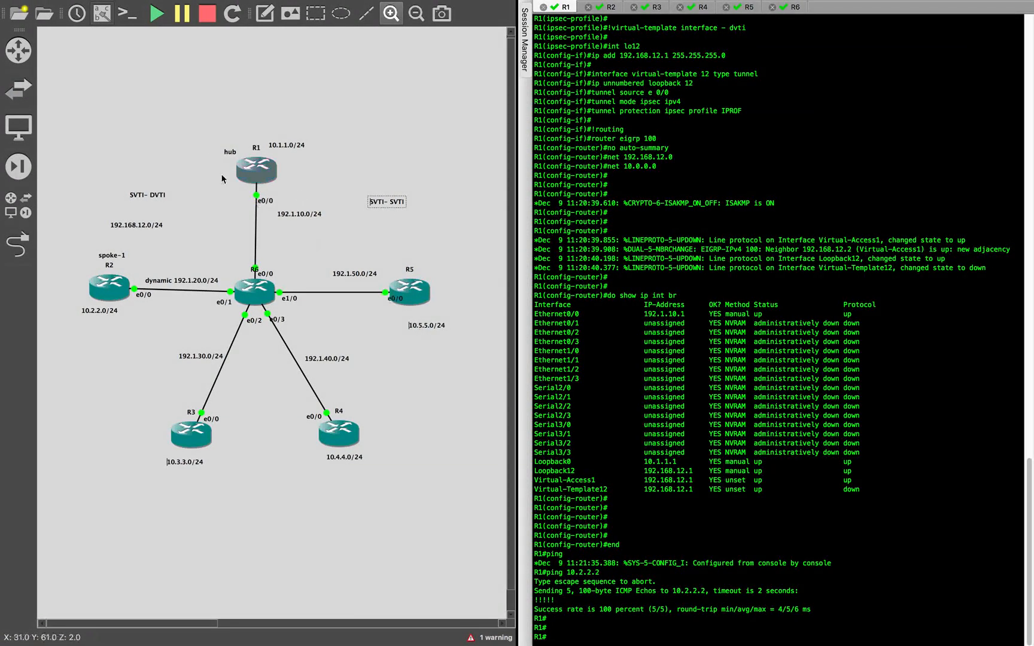
pyautogui.click(392, 238)
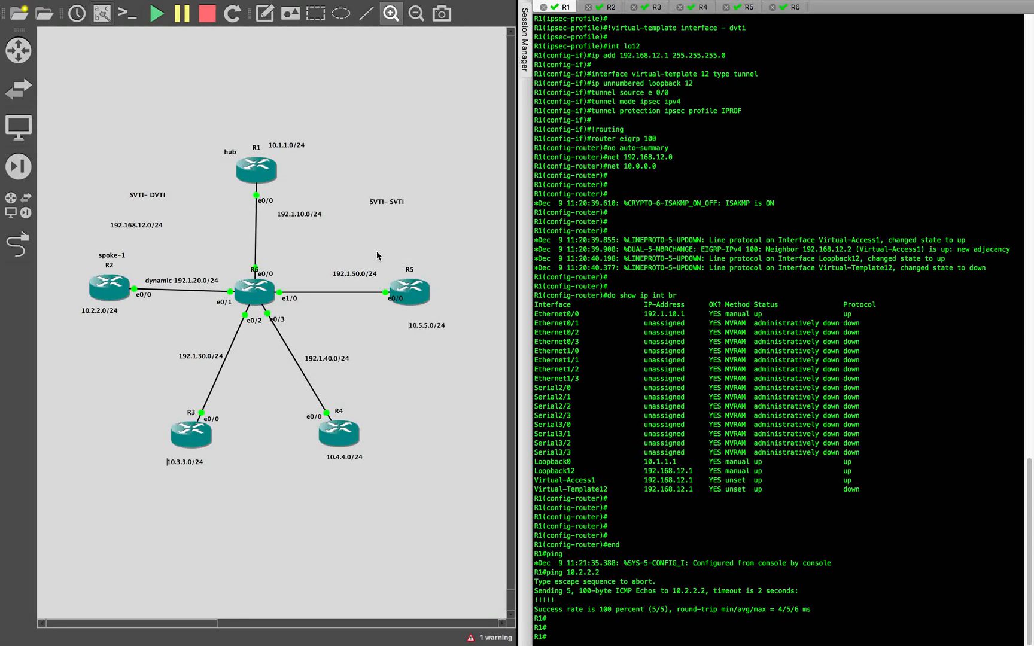
pyautogui.click(365, 234)
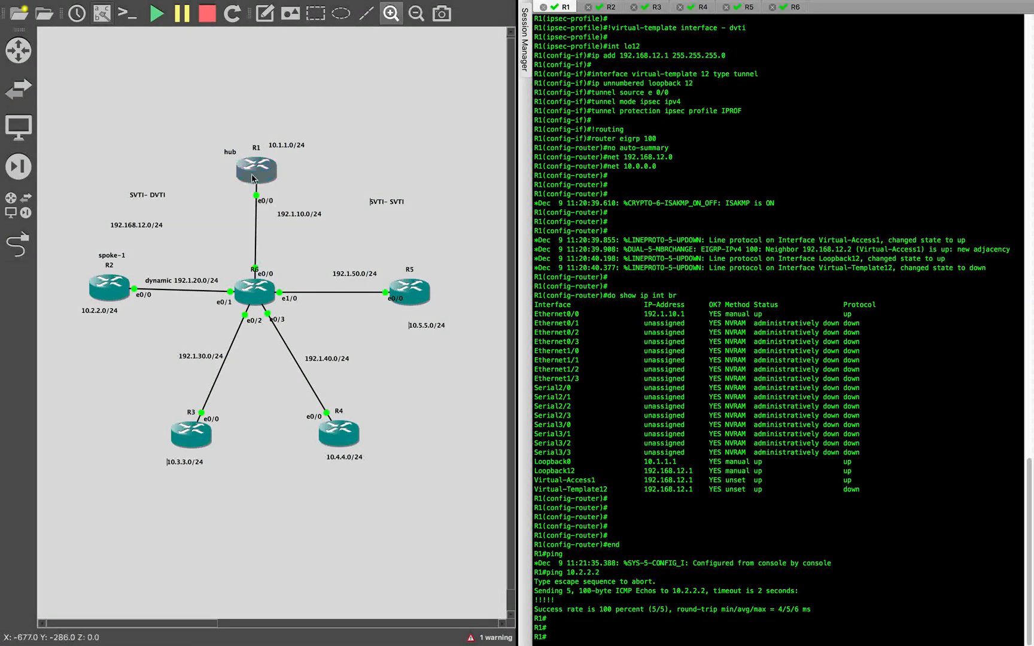
pyautogui.hotkey('ctrl', 'Left')
pyautogui.hotkey('ctrl', 'Right')
pyautogui.hotkey('ctrl', 'Right')
pyautogui.click(344, 242)
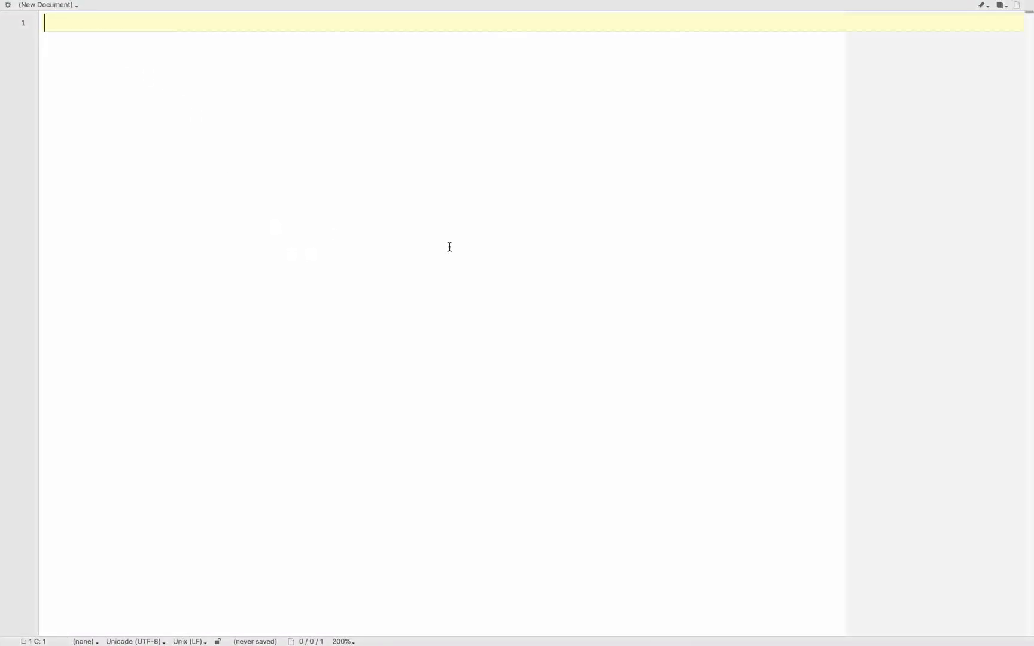
pyautogui.press('super+Tab')
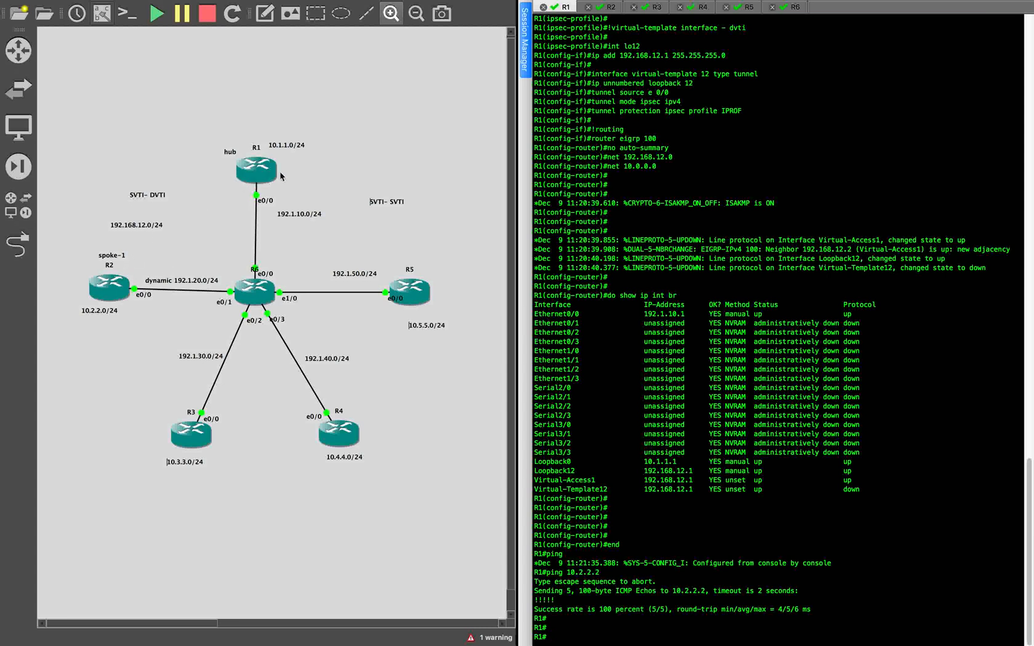
# - Set the terminal length and terminal width to 0 on R1's console
pyautogui.press('Return')
pyautogui.press('Return')
pyautogui.press('Return')
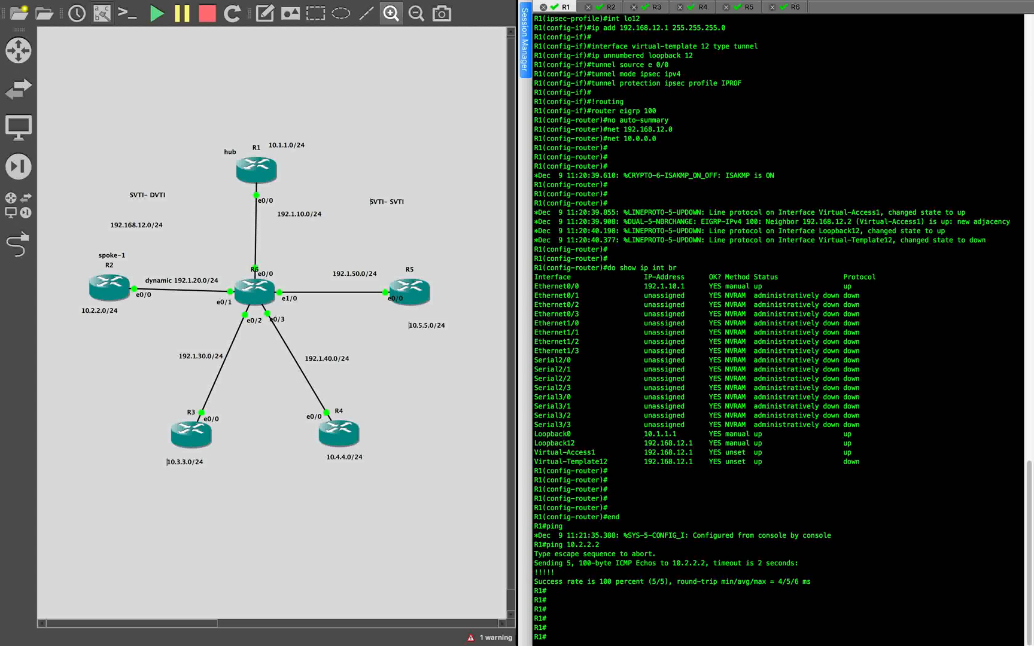
pyautogui.write('term len 0')
pyautogui.press('Return')
pyautogui.write('term wid')
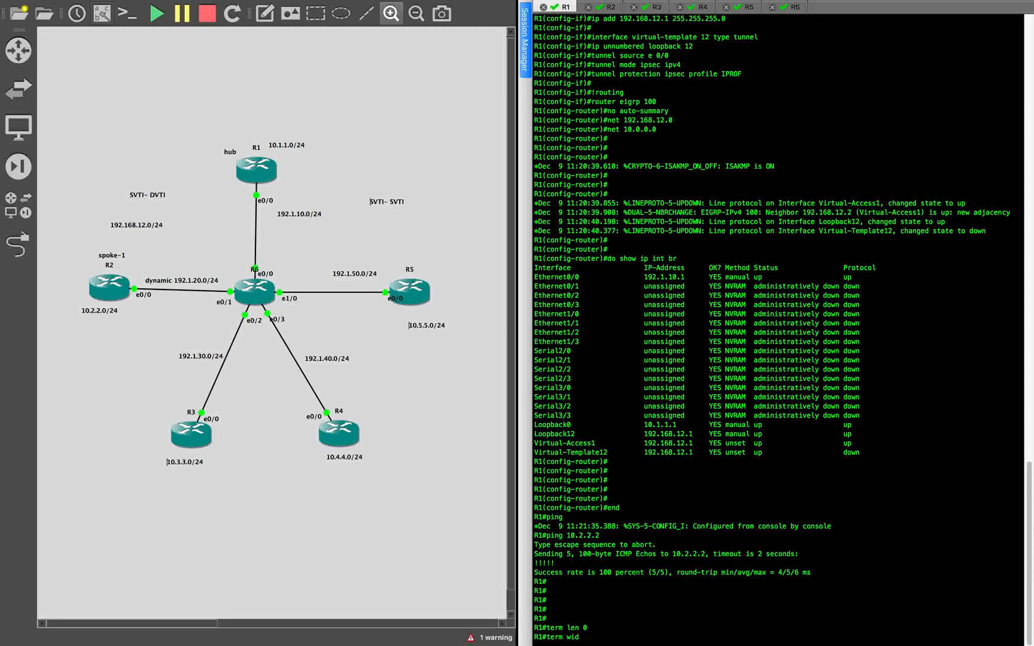
pyautogui.write(' 0')
pyautogui.press('Return')
# - Show R1's running configuration and examine its IKEv2 proposal, policy, keyring and profile sections
pyautogui.write('show ru')
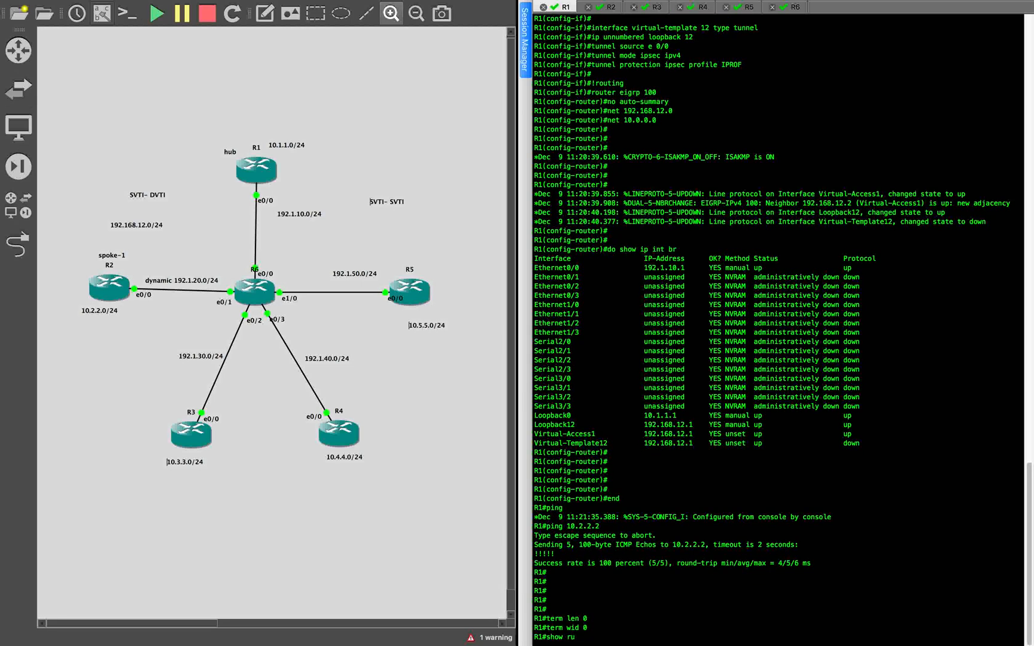
pyautogui.press('Return')
pyautogui.scroll(5, 660, 214)
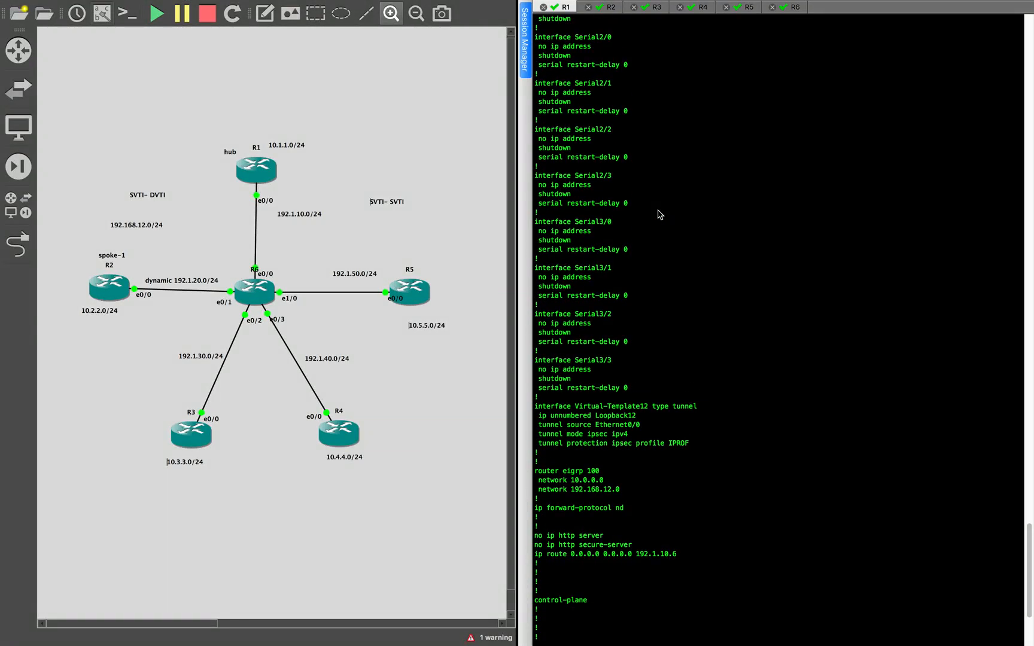
pyautogui.scroll(20, 660, 215)
pyautogui.scroll(-12, 660, 214)
pyautogui.scroll(-1, 660, 214)
pyautogui.moveTo(541, 333); pyautogui.dragTo(619, 526)
pyautogui.scroll(-3, 683, 482)
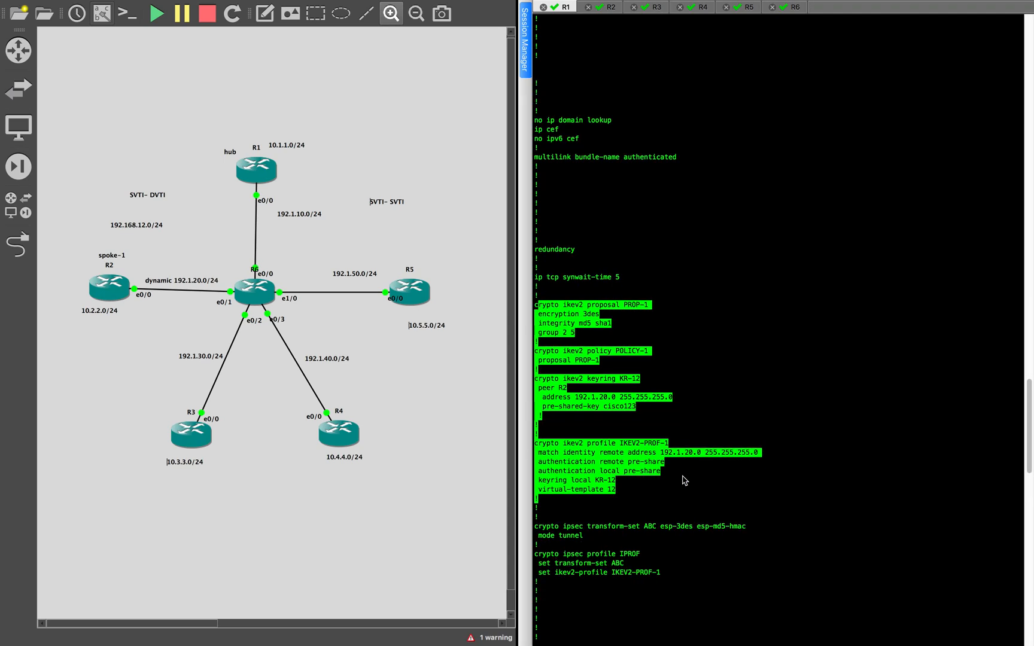
pyautogui.scroll(-4, 683, 480)
pyautogui.hotkey('ctrl', 'Left')
pyautogui.hotkey('ctrl', 'Right')
pyautogui.hotkey('ctrl', 'Right')
pyautogui.click(315, 236)
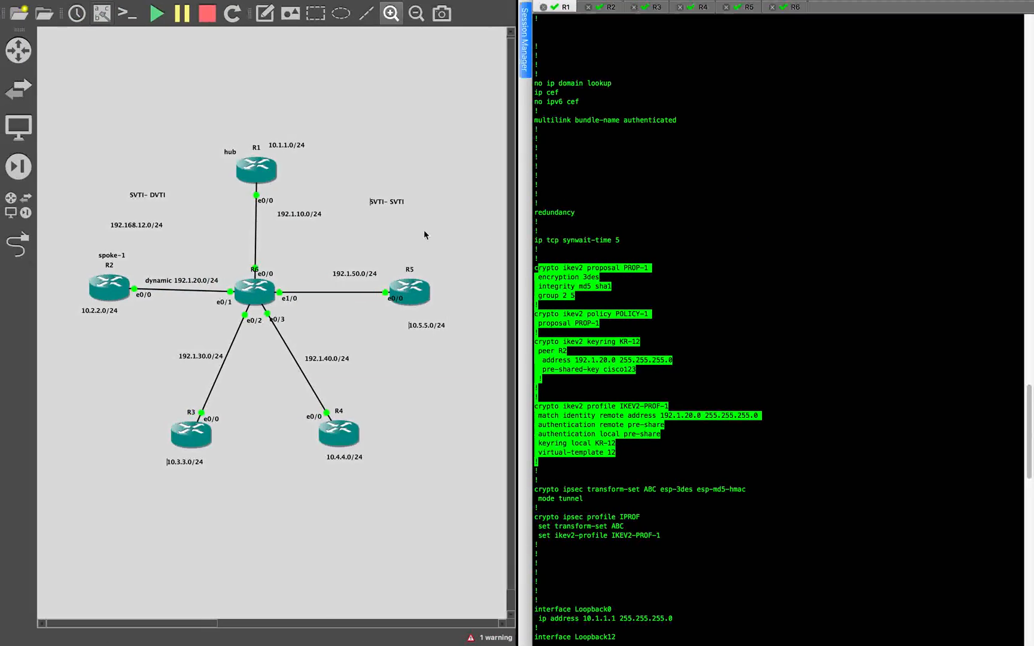
pyautogui.click(376, 152)
pyautogui.click(589, 157)
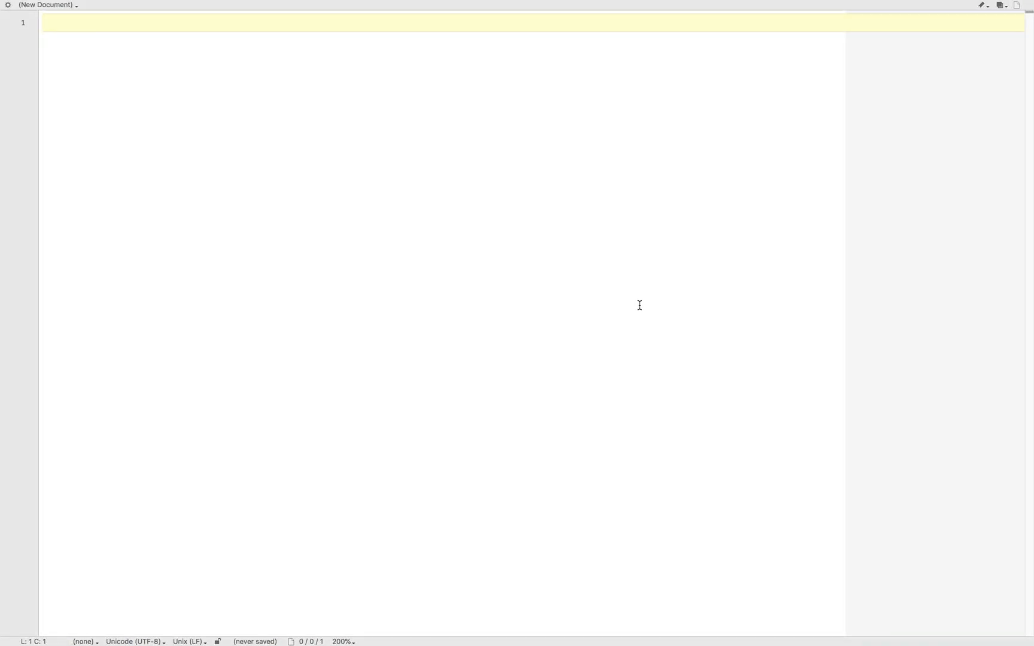
pyautogui.hotkey('ctrl', 'Left')
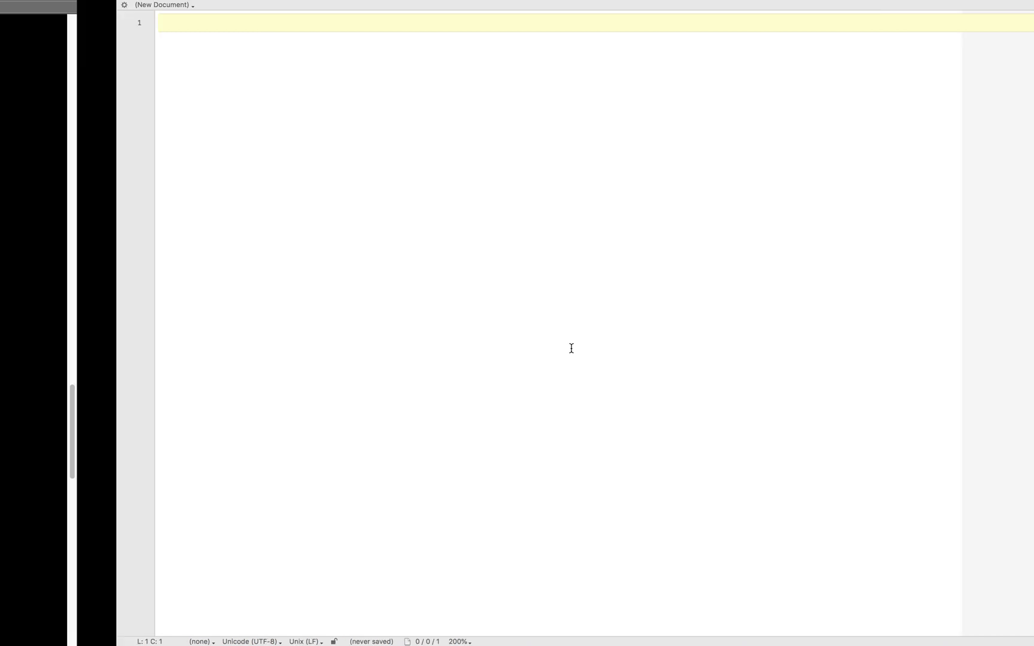
# - Review the IKEv2 proposal PROP-1 and the peer R2 entry of keyring KR-12 in R1's running configuration
pyautogui.moveTo(535, 268); pyautogui.dragTo(614, 320)
pyautogui.click(605, 323)
pyautogui.click(621, 349)
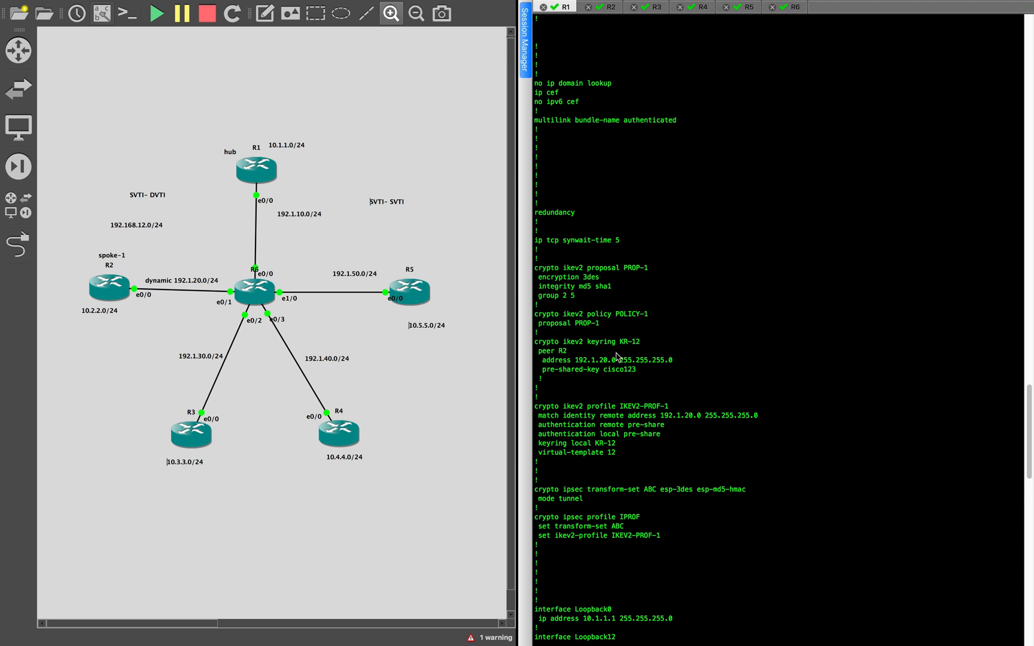
pyautogui.moveTo(581, 352); pyautogui.dragTo(665, 383)
pyautogui.click(665, 383)
# - Switch to the text editor and paste the IKEv2 keyring KR-15 block with peer R5, address 192.1.50.5 and the pre-shared key
pyautogui.hotkey('ctrl', 'Right')
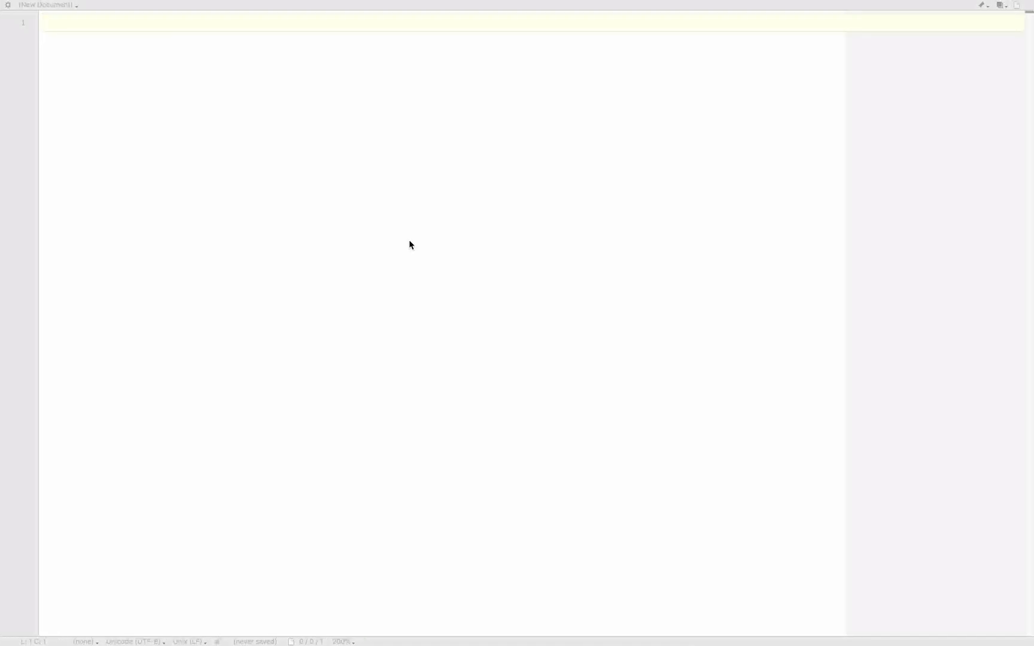
pyautogui.click(87, 27)
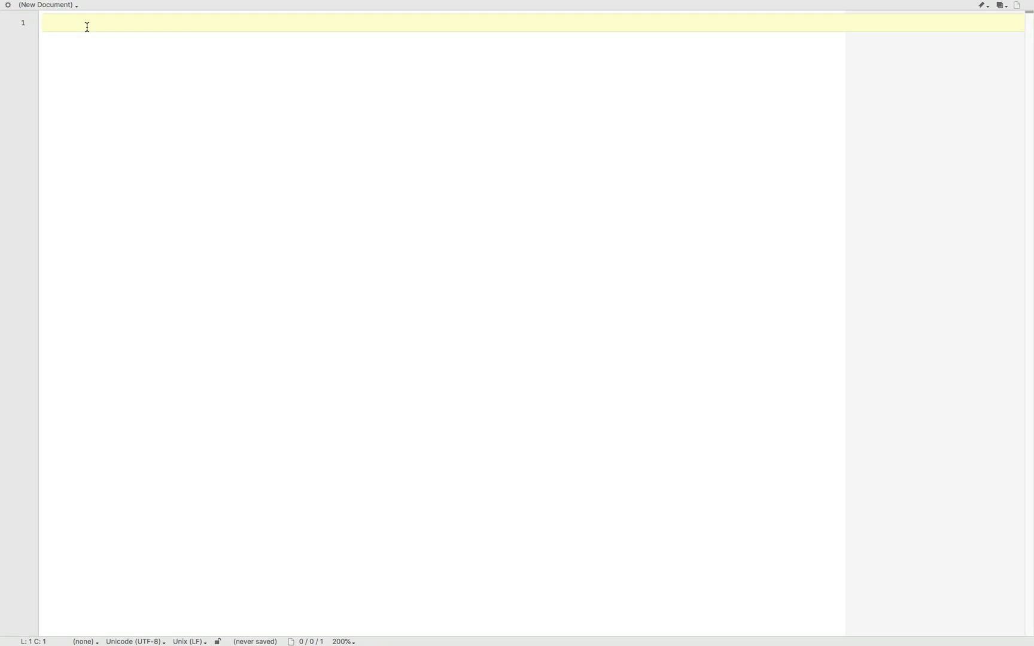
pyautogui.write('crypto ikev2 keyring KR-15 peer R5 address 192.1.50.5 pre-shared-key cisco123')
pyautogui.moveTo(106, 24); pyautogui.dragTo(309, 23)
pyautogui.click(317, 58)
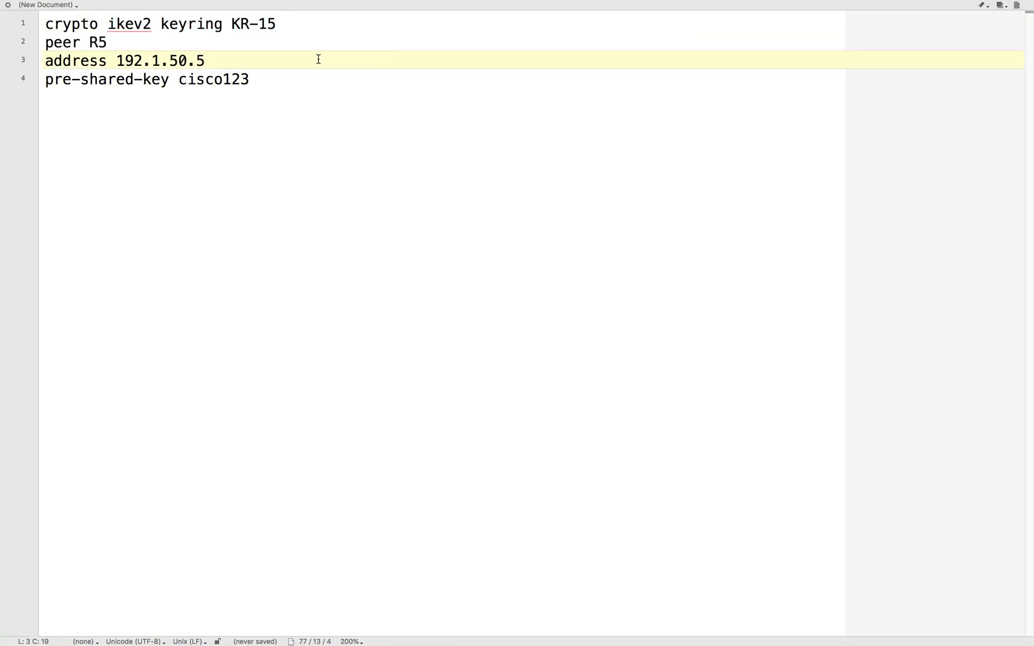
# - Insert the heading R1 above the keyring block, followed by a blank line
pyautogui.click(46, 24)
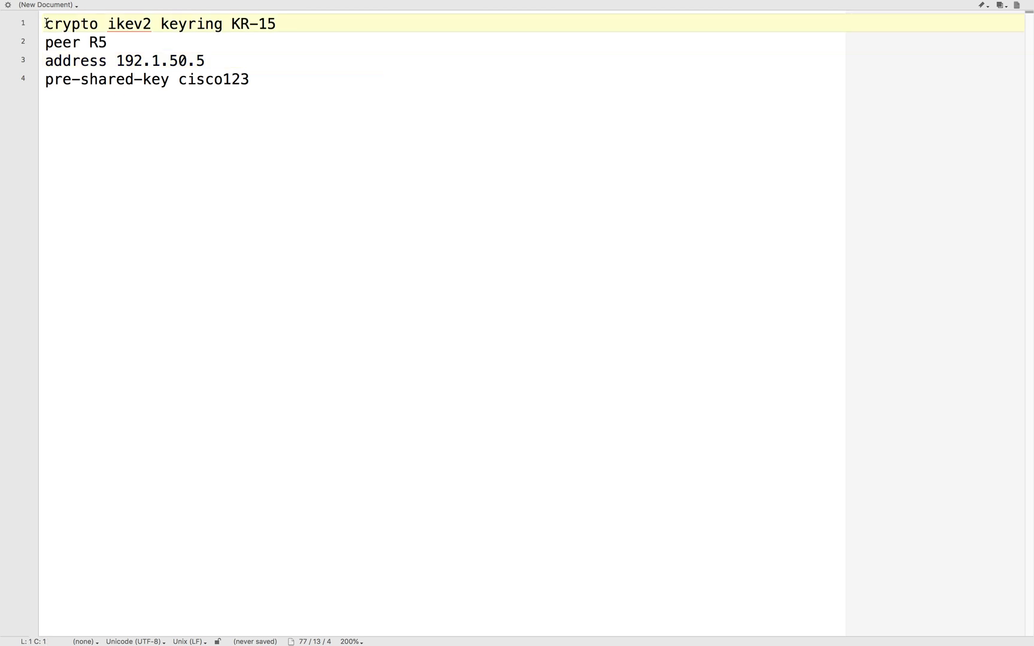
pyautogui.press('Return')
pyautogui.press('Up')
pyautogui.write('R1')
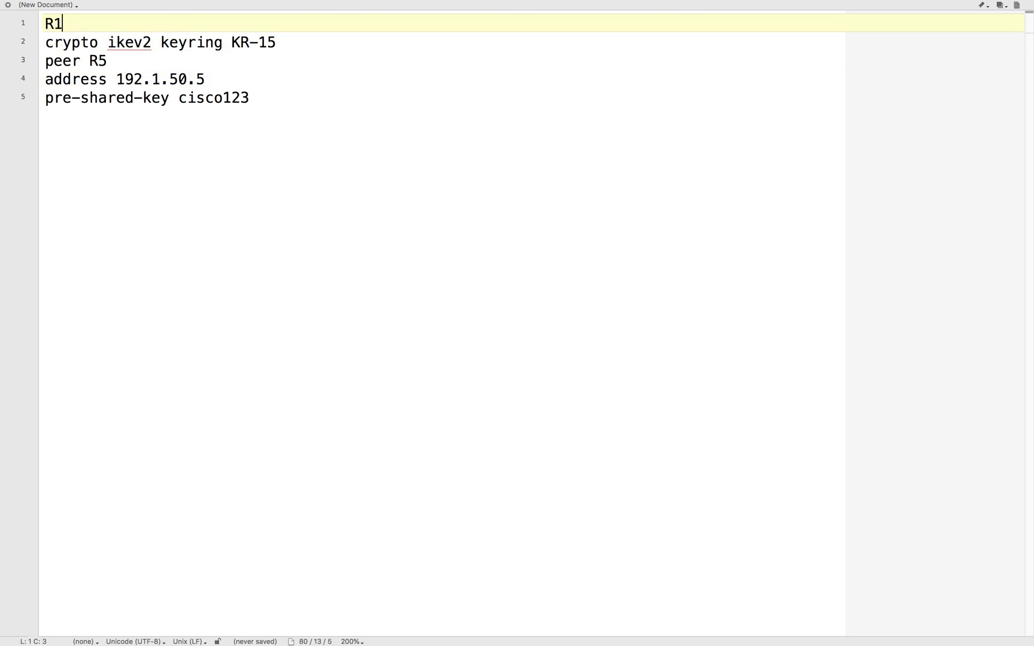
pyautogui.press('Return')
# - Review the keyring name, peer name and peer address in the R1 keyring block
pyautogui.click(231, 80)
pyautogui.click(290, 60)
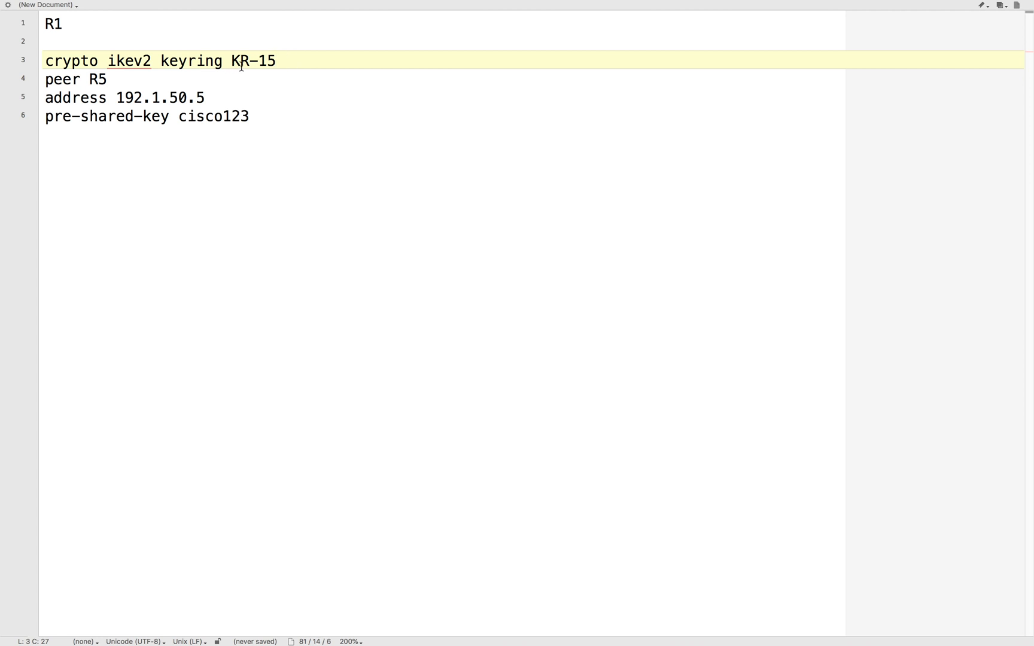
pyautogui.moveTo(230, 59); pyautogui.dragTo(331, 61)
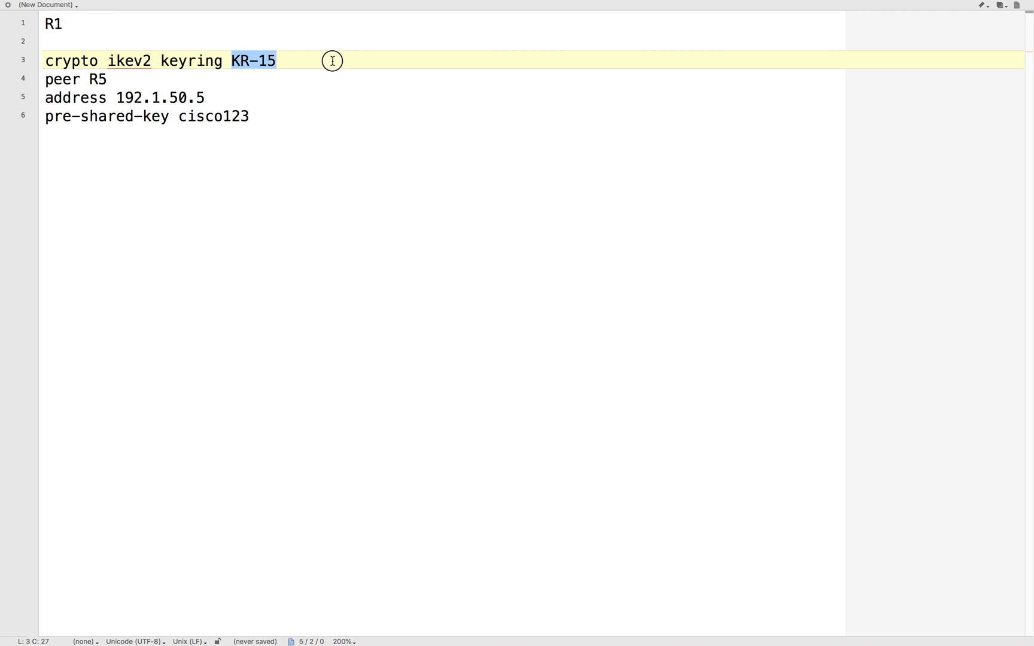
pyautogui.click(299, 70)
pyautogui.moveTo(259, 60); pyautogui.dragTo(318, 65)
pyautogui.click(306, 66)
pyautogui.moveTo(91, 80); pyautogui.dragTo(255, 97)
pyautogui.click(187, 97)
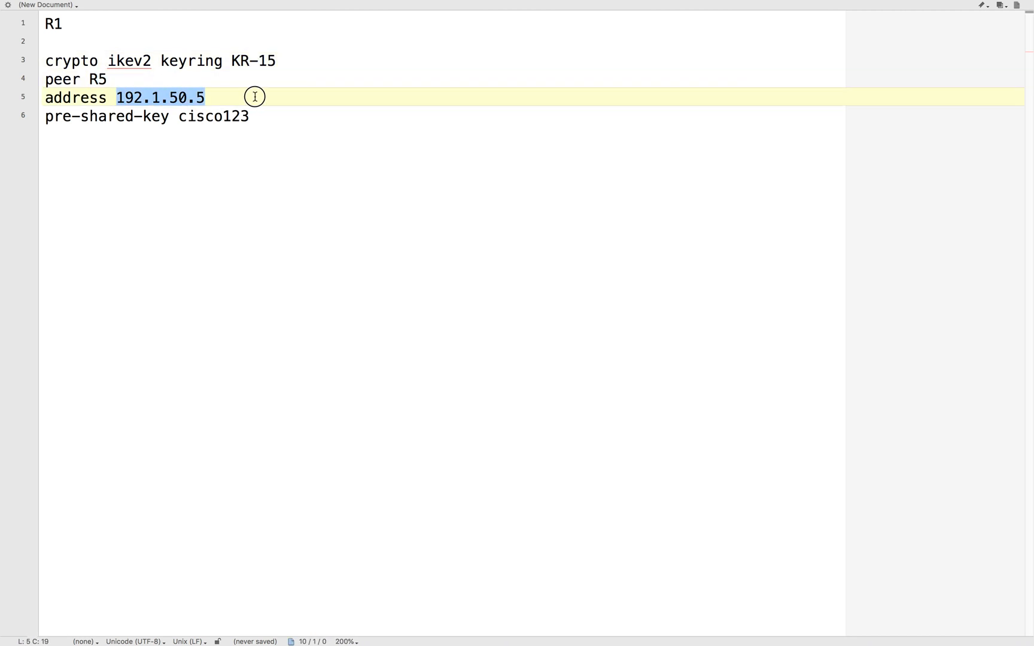
# - Switch to R5's console and display its interface summary with do show ip int brief
pyautogui.hotkey('ctrl', 'Left')
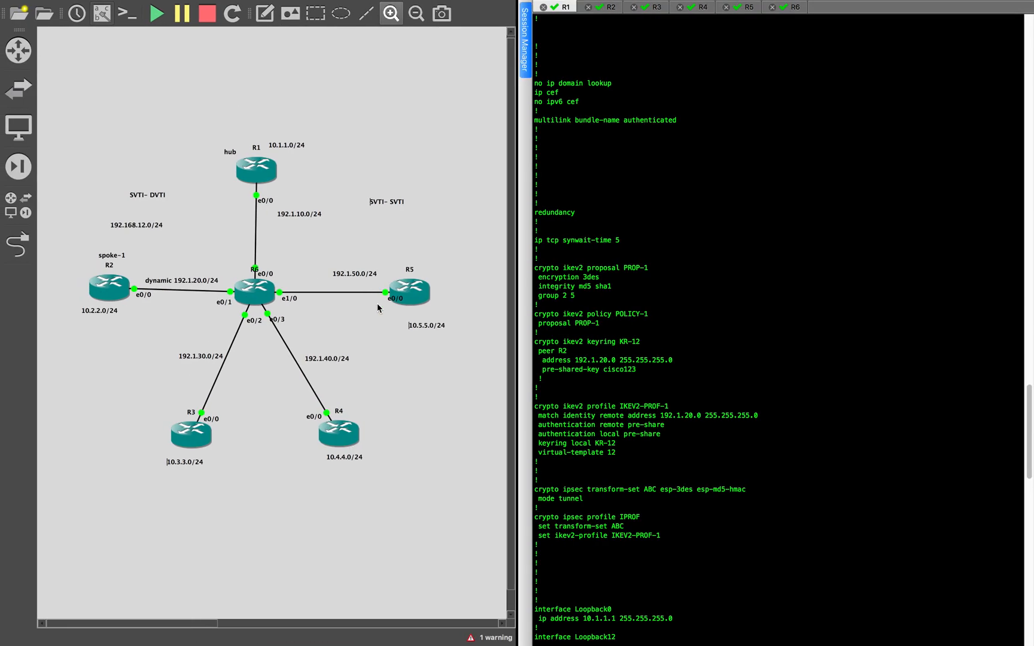
pyautogui.click(747, 11)
pyautogui.write('do show')
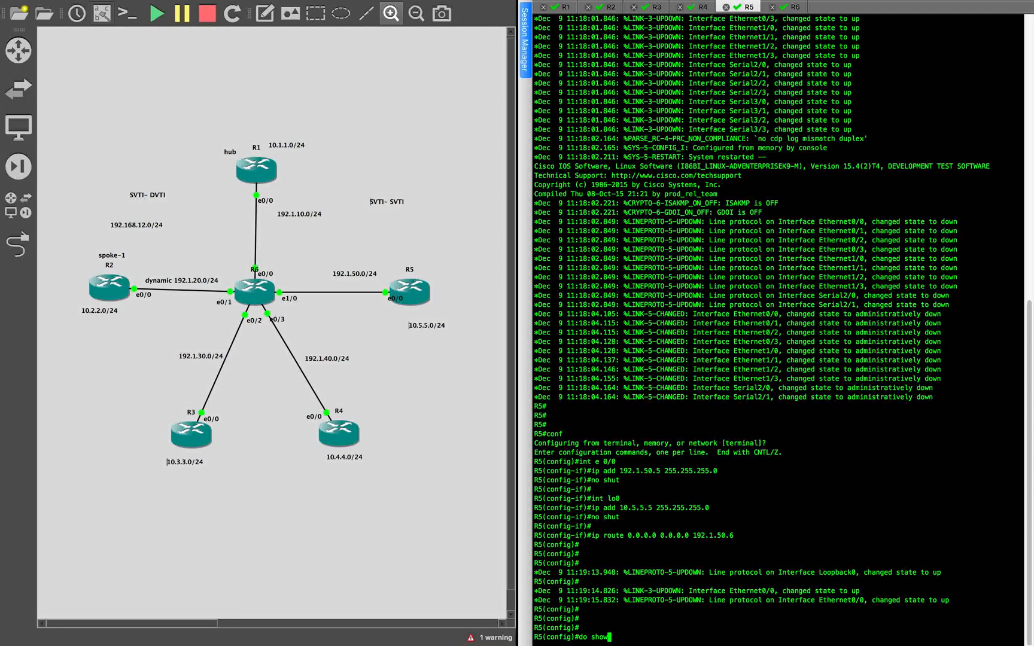
pyautogui.write(' ip int br')
pyautogui.press('Tab')
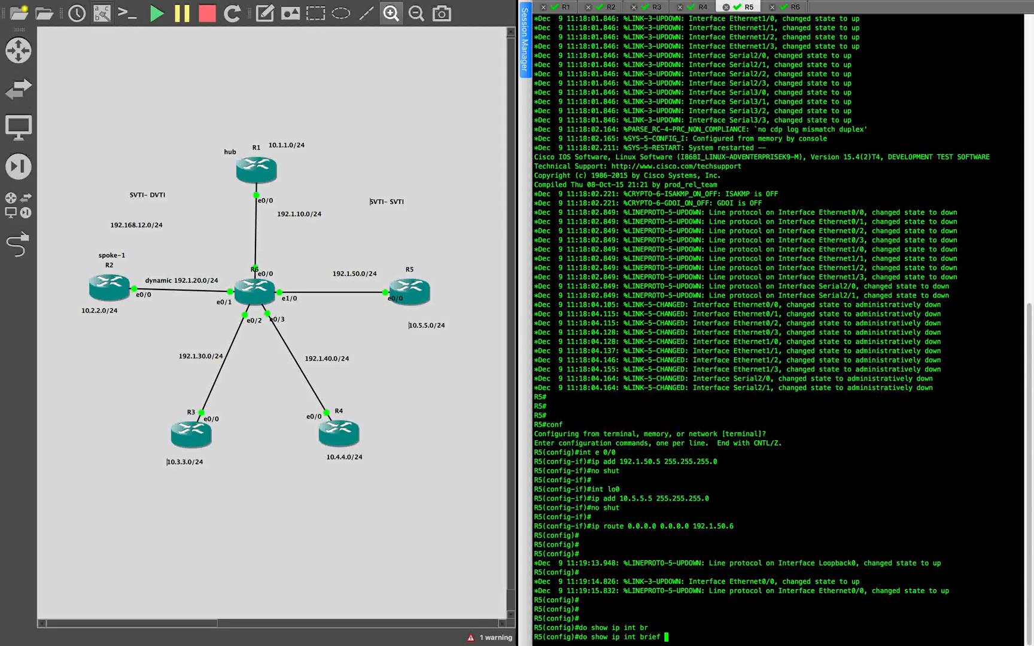
pyautogui.press('Return')
pyautogui.press('Return')
pyautogui.press('Return')
pyautogui.press('Return')
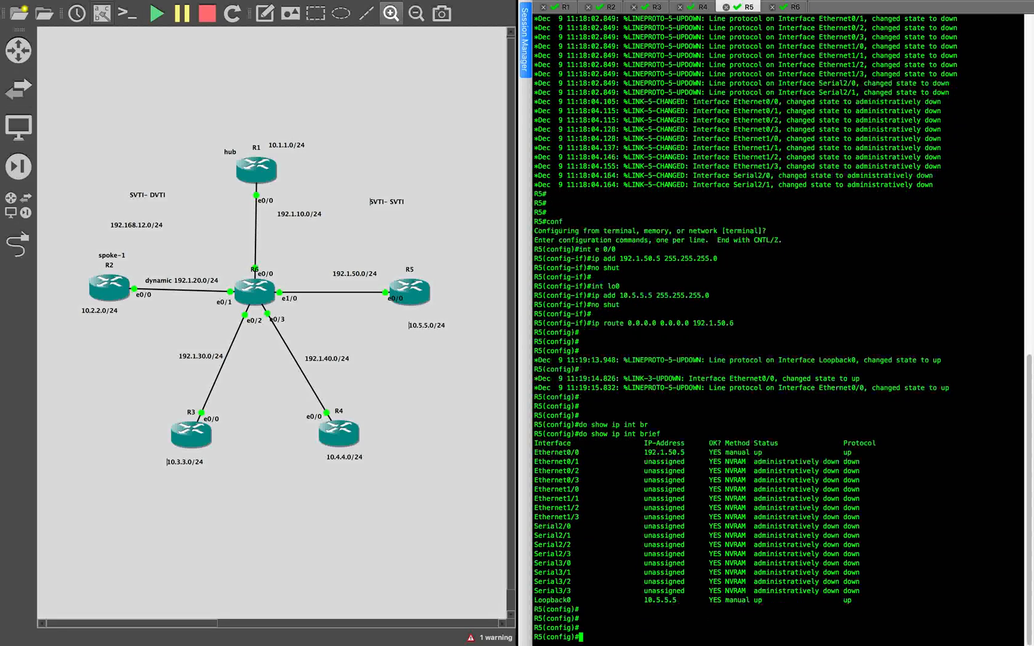
pyautogui.press('Return')
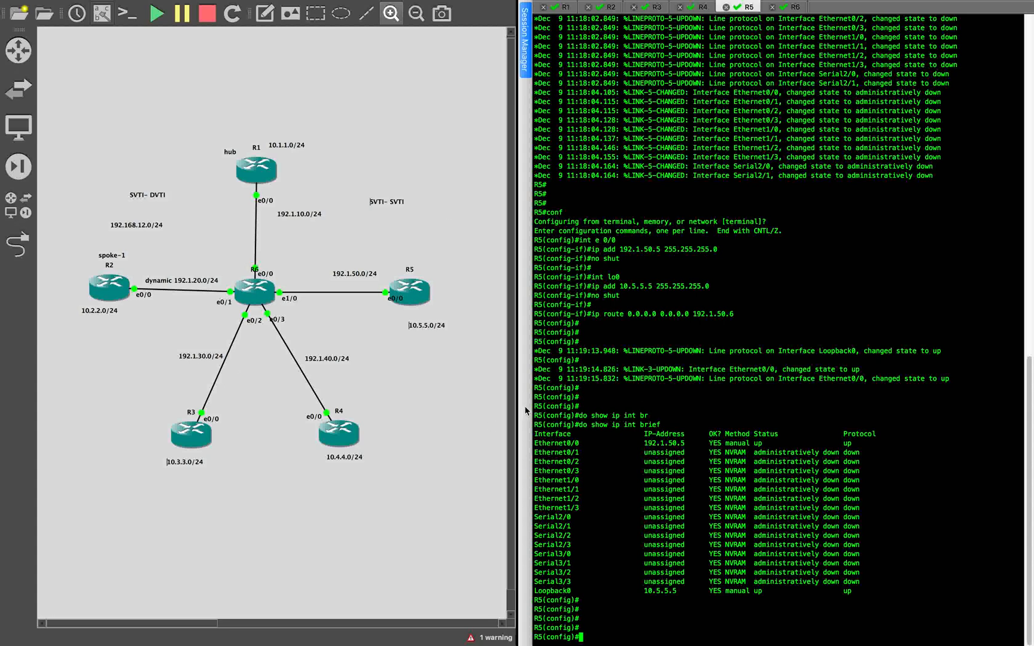
# - Return to the text editor and review the pre-shared key line of keyring KR-15
pyautogui.hotkey('ctrl', 'Right')
pyautogui.click(528, 296)
pyautogui.moveTo(188, 116); pyautogui.dragTo(251, 116)
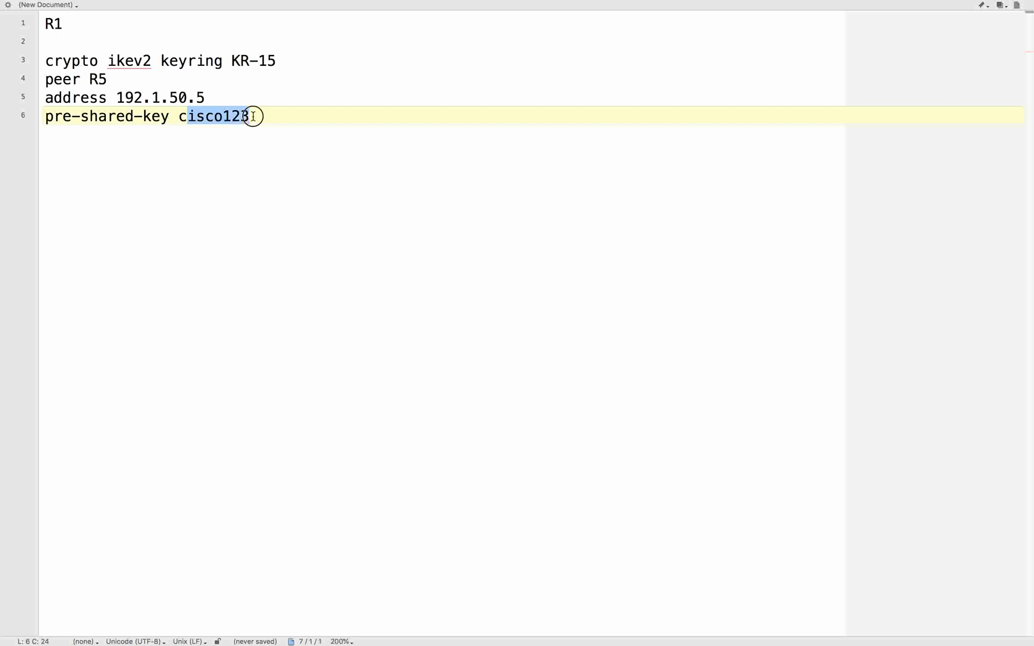
# - Paste IKEv2 profile PROF-15 below the keyring, matching remote address 192.1.50.5 255.255.255.255, with local and remote pre-share authentication and local keyring KR-15
pyautogui.press('super+Tab')
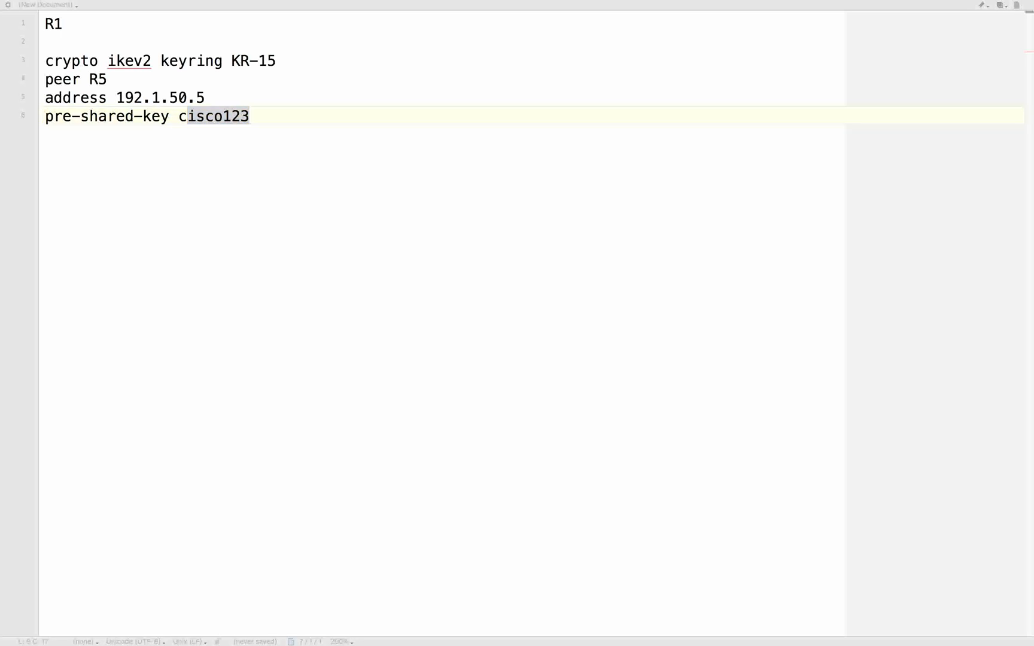
pyautogui.click(166, 226)
pyautogui.click(74, 175)
pyautogui.press('Return')
pyautogui.press('Return')
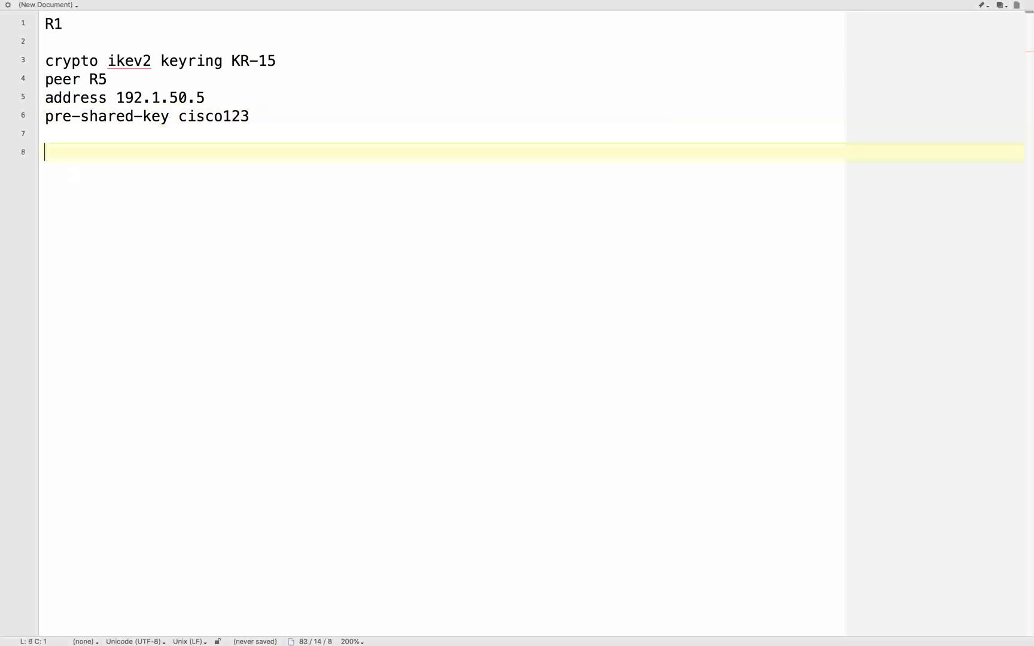
pyautogui.write('crypto ikev2 profile PROF-15 match identity remote address 192.1.50.5 255.255.255.255 authentication local pre-share authentication remote pre-share keyring local KR-15')
pyautogui.click(158, 206)
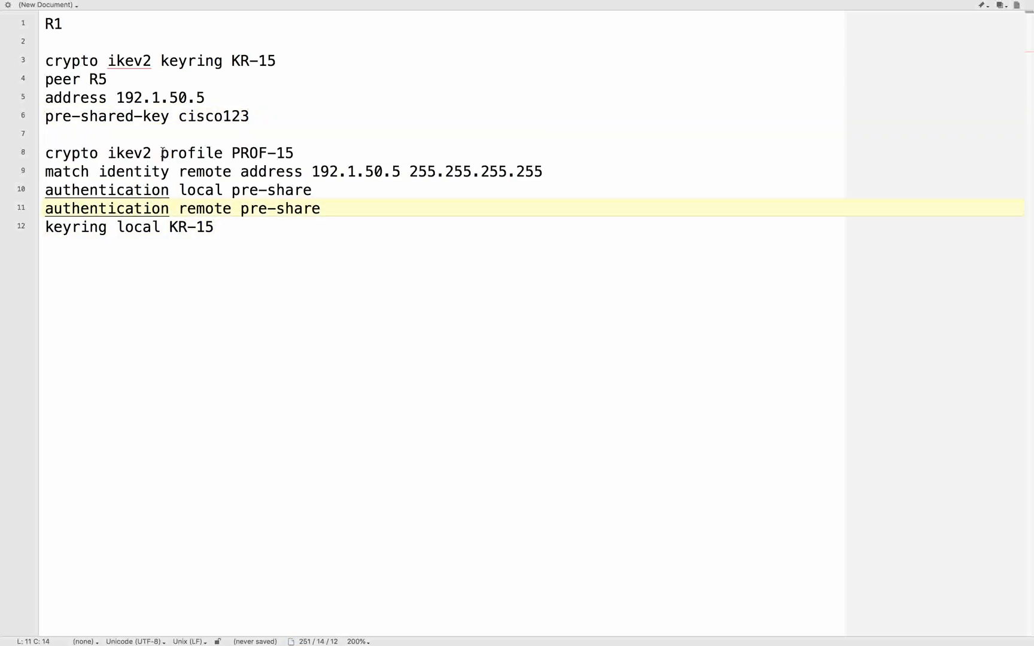
# - Review the profile name, remote identity address, local and remote authentication and local keyring lines of profile PROF-15
pyautogui.moveTo(160, 153); pyautogui.dragTo(344, 152)
pyautogui.click(344, 152)
pyautogui.moveTo(232, 153); pyautogui.dragTo(353, 152)
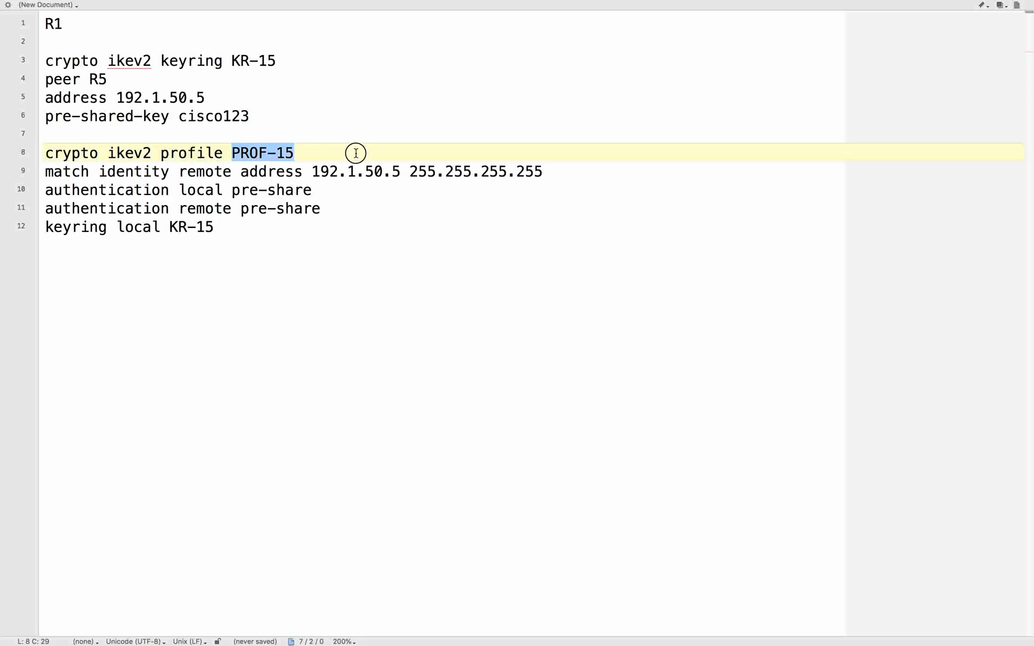
pyautogui.click(354, 153)
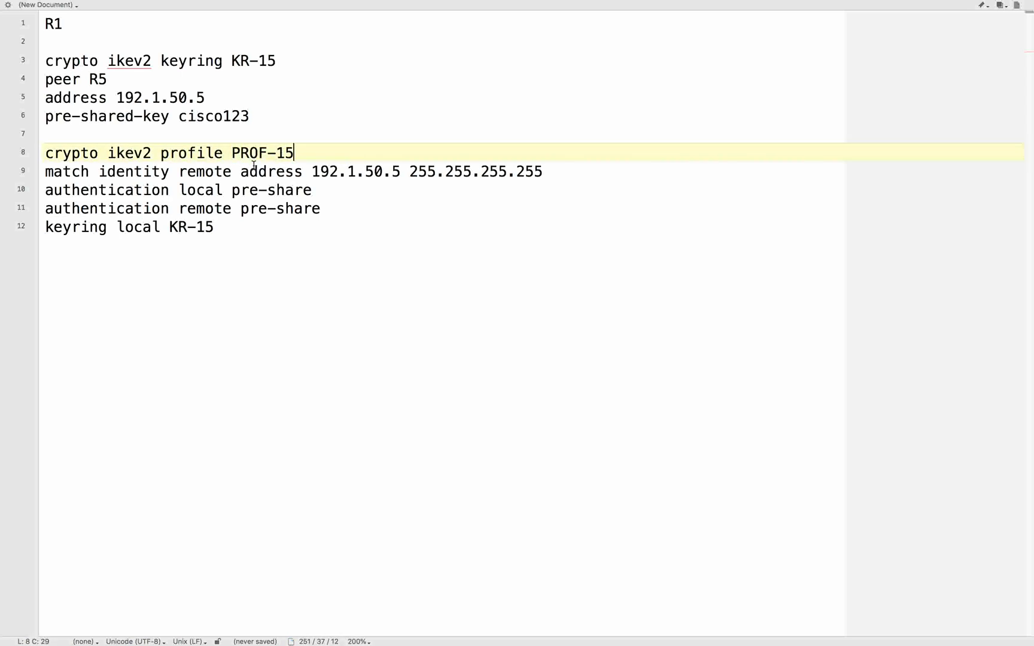
pyautogui.moveTo(312, 172); pyautogui.dragTo(569, 179)
pyautogui.moveTo(179, 190); pyautogui.dragTo(312, 198)
pyautogui.click(314, 203)
pyautogui.moveTo(180, 190); pyautogui.dragTo(369, 191)
pyautogui.click(369, 191)
pyautogui.moveTo(241, 208); pyautogui.dragTo(362, 205)
pyautogui.click(359, 207)
pyautogui.moveTo(117, 227); pyautogui.dragTo(218, 234)
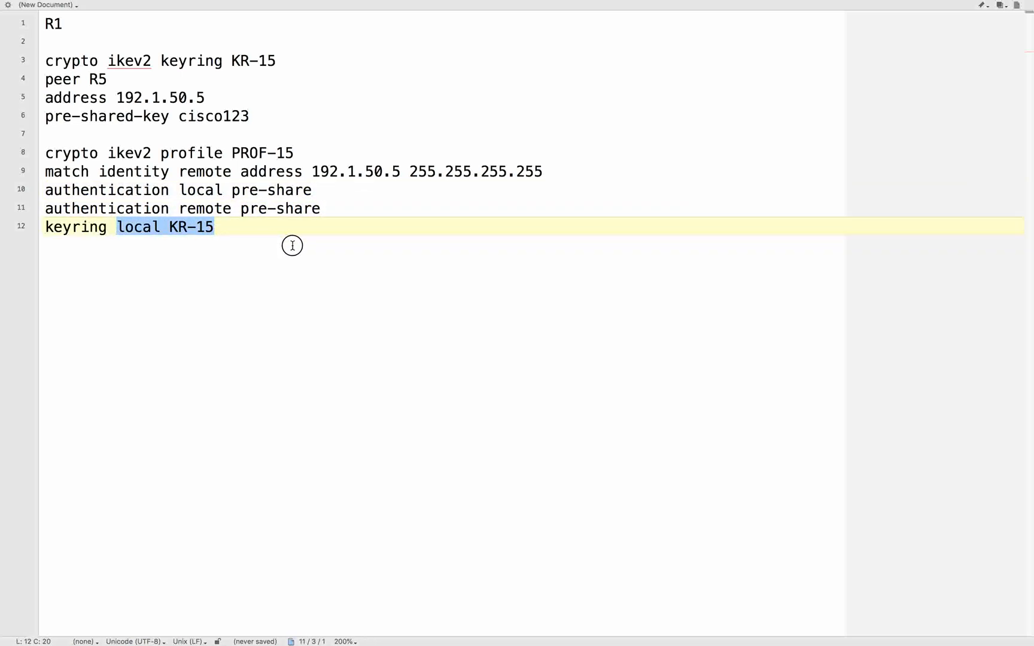
pyautogui.click(274, 233)
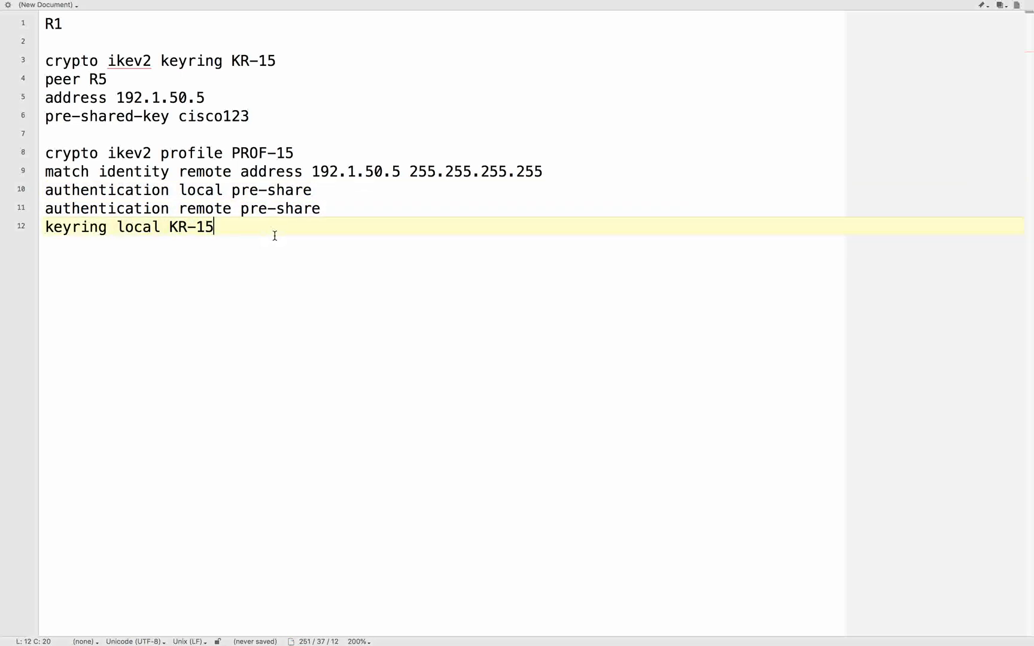
# - Paste a phase 2 section below profile PROF-15 that defines IPsec transform set TSET with esp-3des and esp-md5-hmac
pyautogui.moveTo(232, 60); pyautogui.dragTo(357, 67)
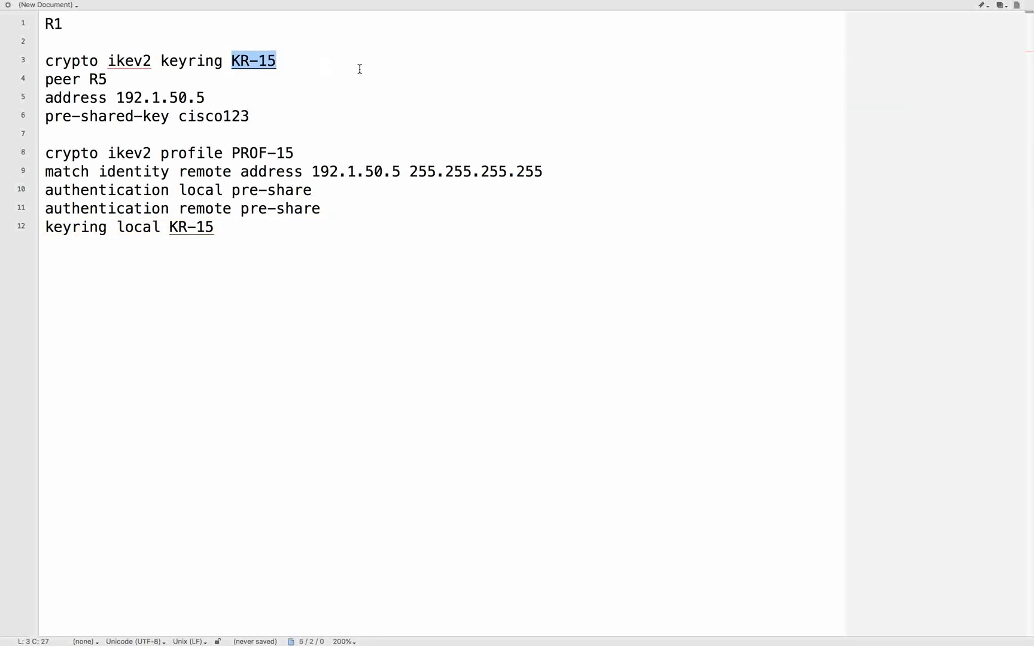
pyautogui.press('super+Tab')
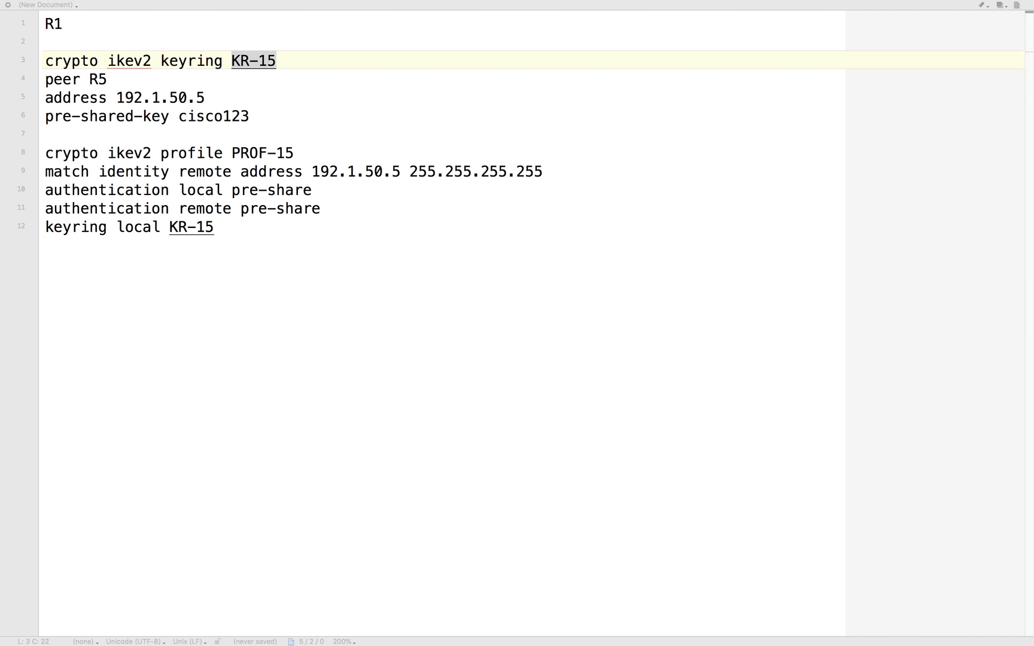
pyautogui.press('super+Tab')
pyautogui.click(104, 286)
pyautogui.press('Return')
pyautogui.press('Return')
pyautogui.press('Return')
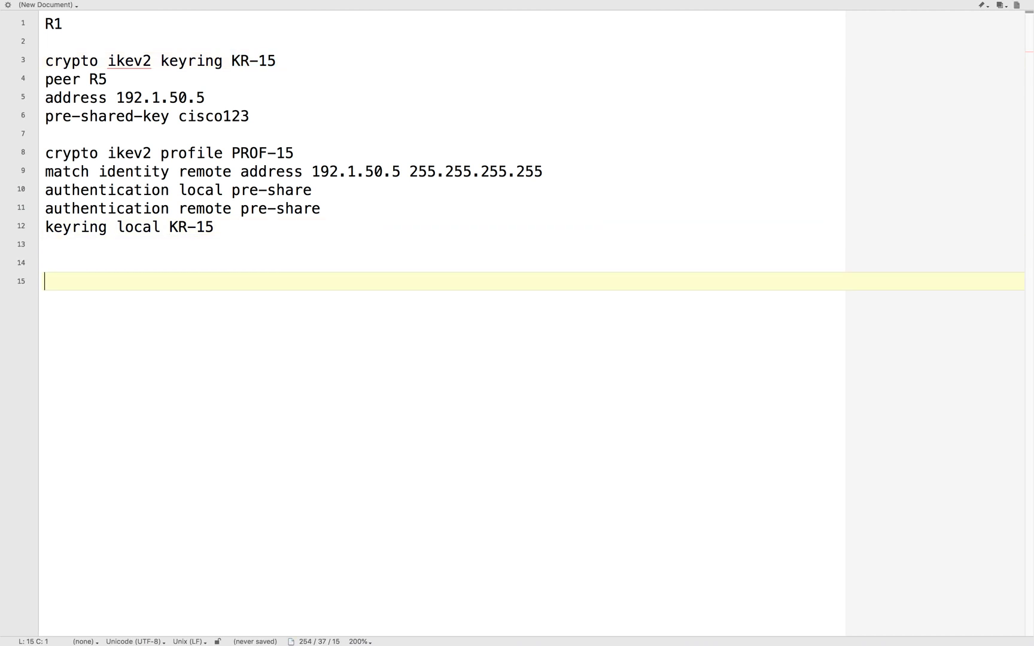
pyautogui.write('!phase 2 crypto ipsec transform-set TSET esp-3des esp-md5-hmac')
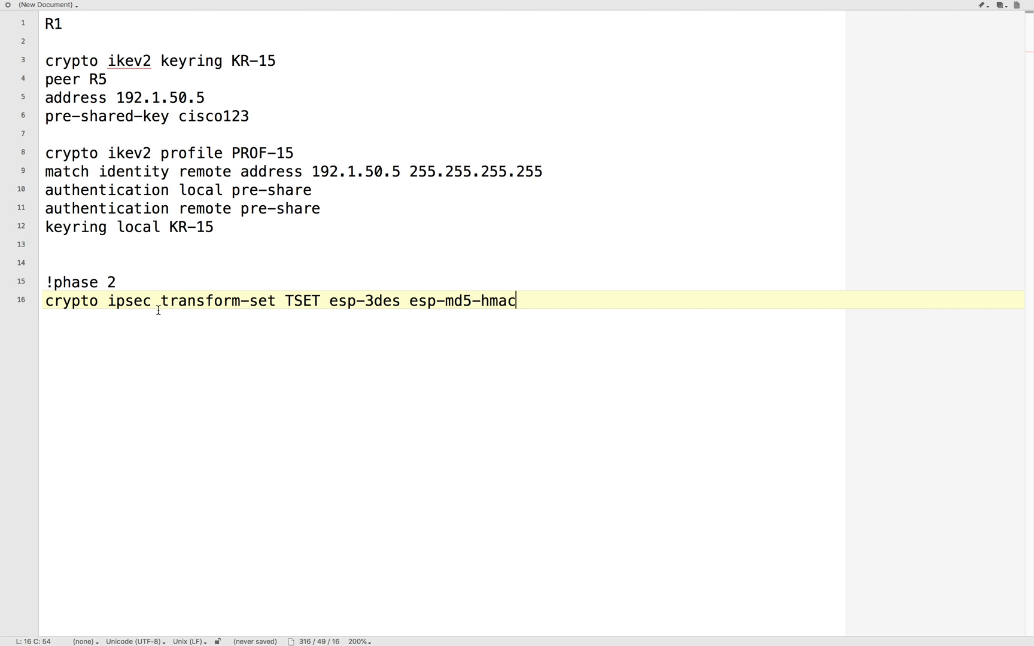
# - Review the name and the encryption and hashing algorithms on the phase 2 transform-set line
pyautogui.doubleClick(307, 301)
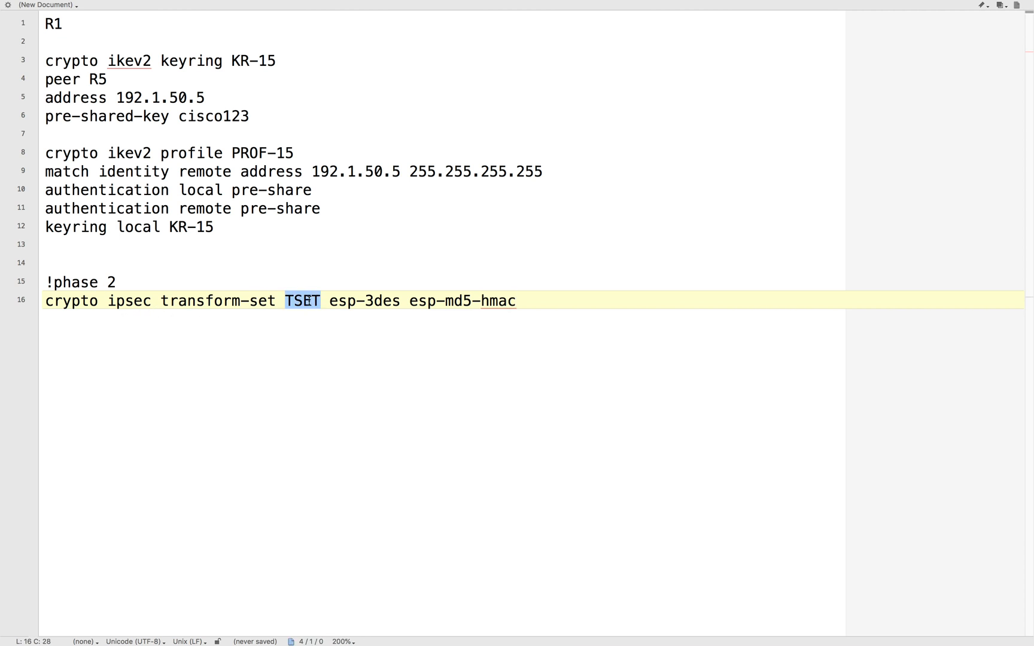
pyautogui.click(375, 332)
pyautogui.moveTo(333, 294); pyautogui.dragTo(598, 328)
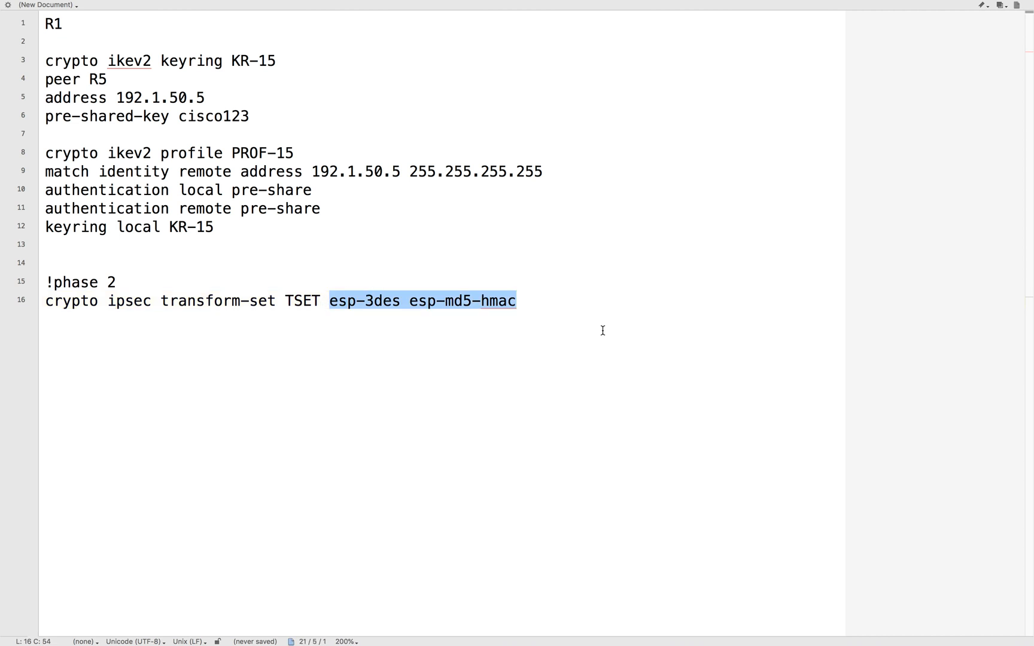
pyautogui.click(602, 330)
pyautogui.hotkey('alt', 'shift', 'Left')
pyautogui.hotkey('alt', 'shift', 'Left')
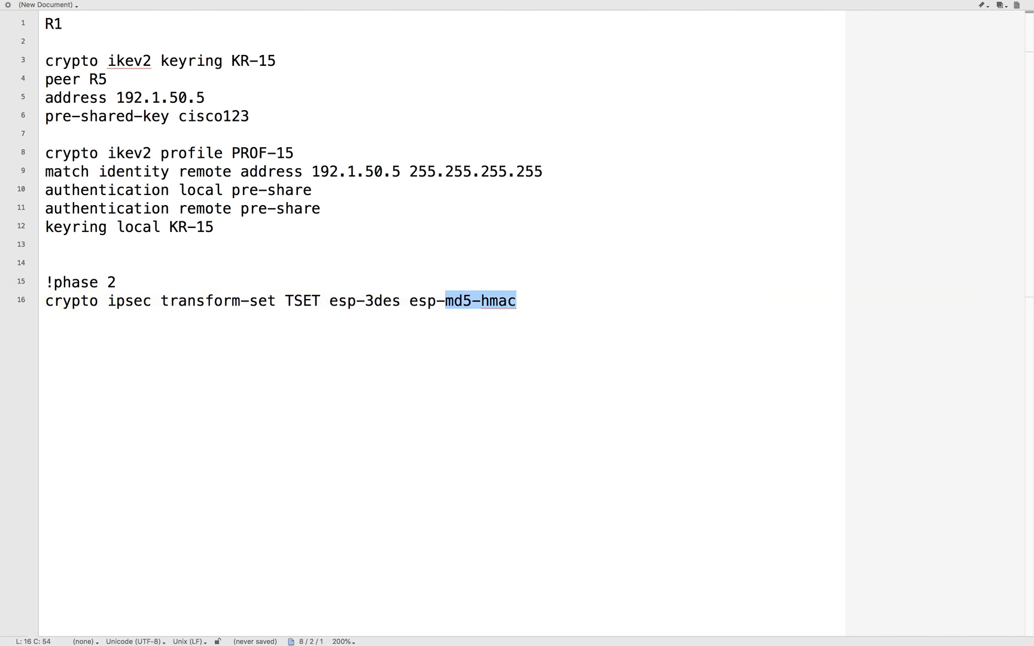
# - Paste IPsec profile IPROF-15 below the transform set, setting transform-set TSET and ikev2-profile PROF-15
pyautogui.press('super+Tab')
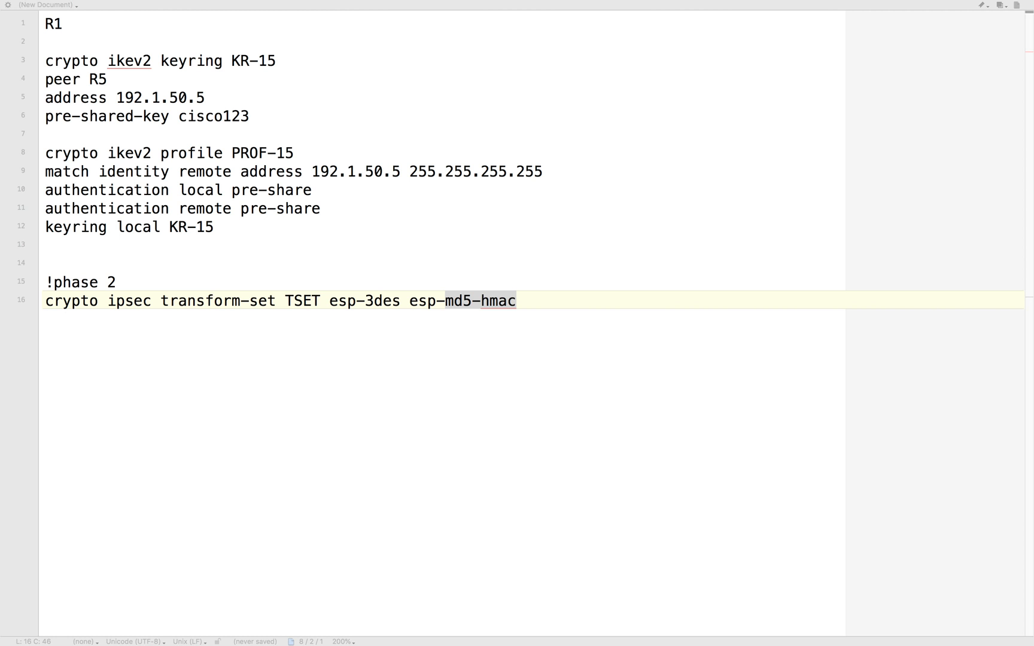
pyautogui.click(63, 343)
pyautogui.click(62, 344)
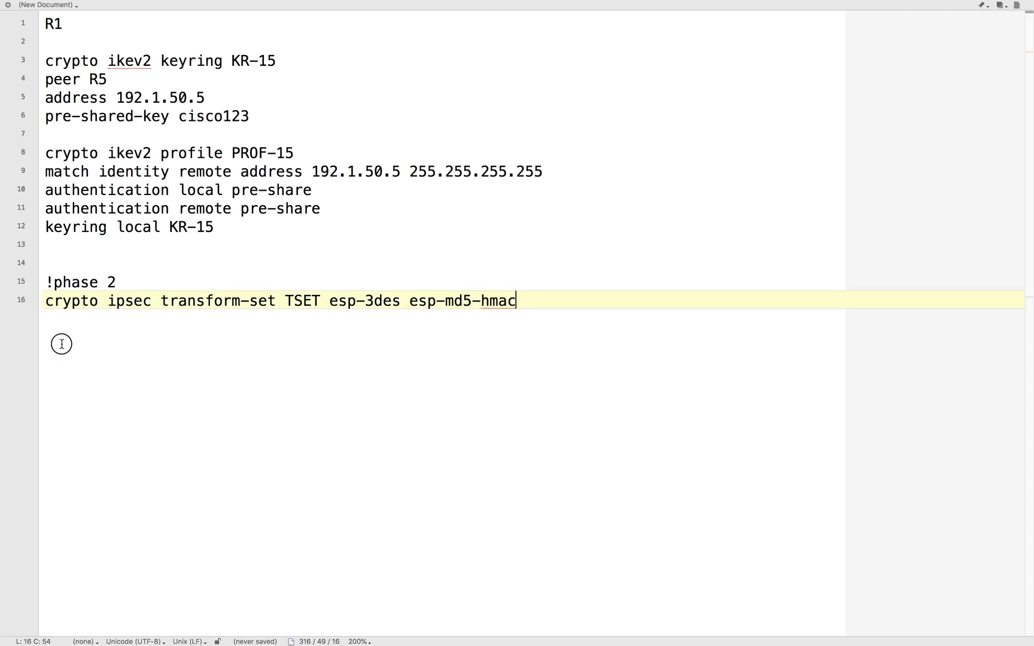
pyautogui.press('Return')
pyautogui.press('Return')
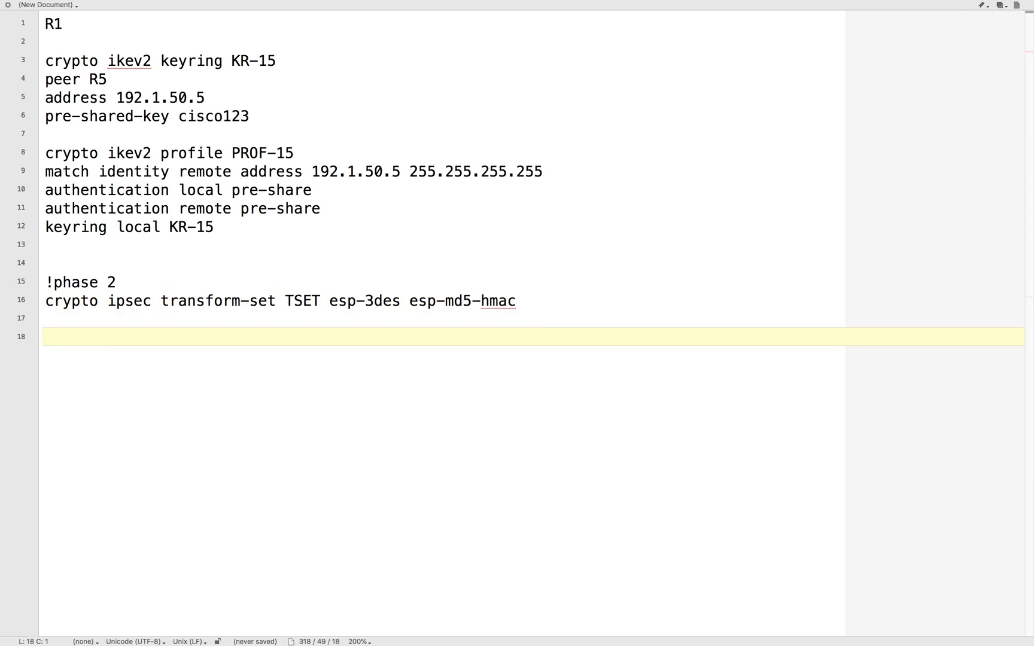
pyautogui.write('!ipsec profile crypto ipsec profile IPROF-15 set transform-set TSET set ikev2-profile PROF-15')
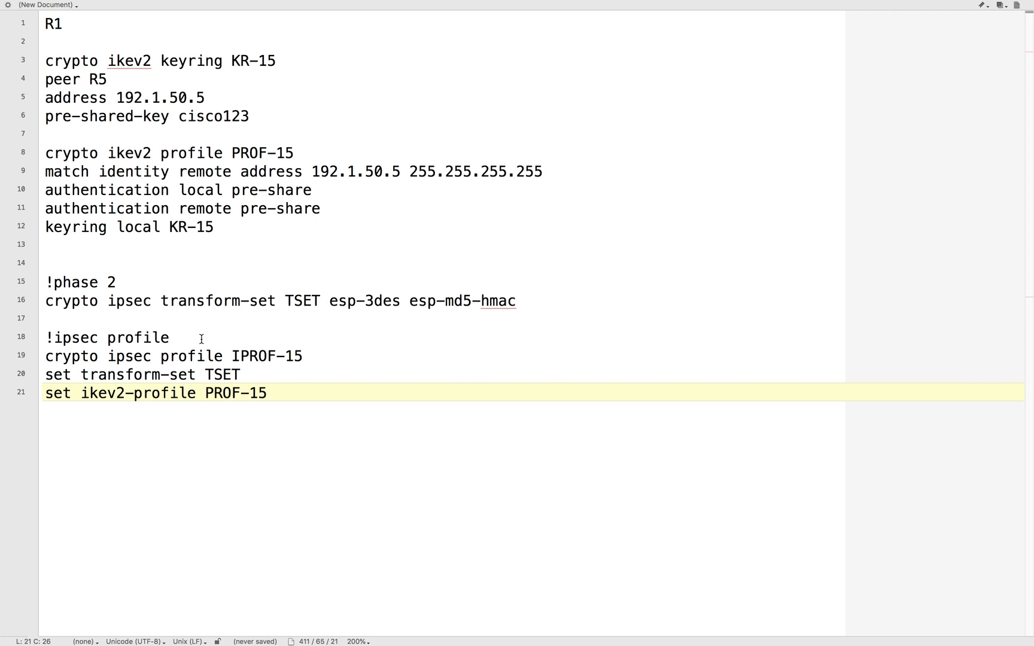
# - Review IPsec profile IPROF-15, checking its transform-set and IKEv2 profile references against their definitions above
pyautogui.moveTo(233, 356); pyautogui.dragTo(341, 356)
pyautogui.click(330, 367)
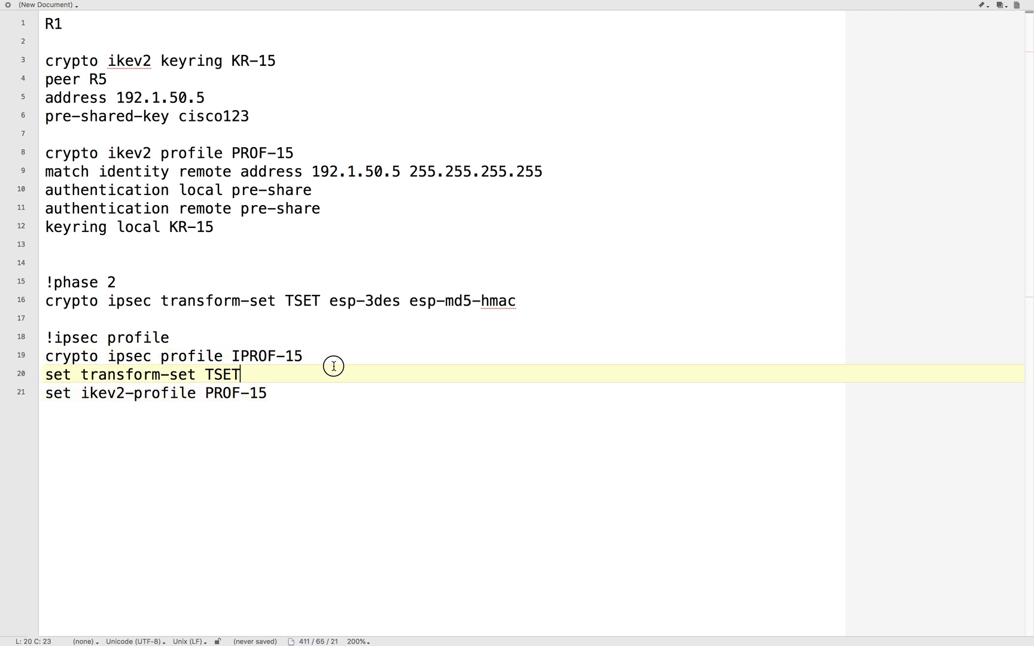
pyautogui.doubleClick(207, 374)
pyautogui.moveTo(286, 300); pyautogui.dragTo(319, 304)
pyautogui.click(293, 380)
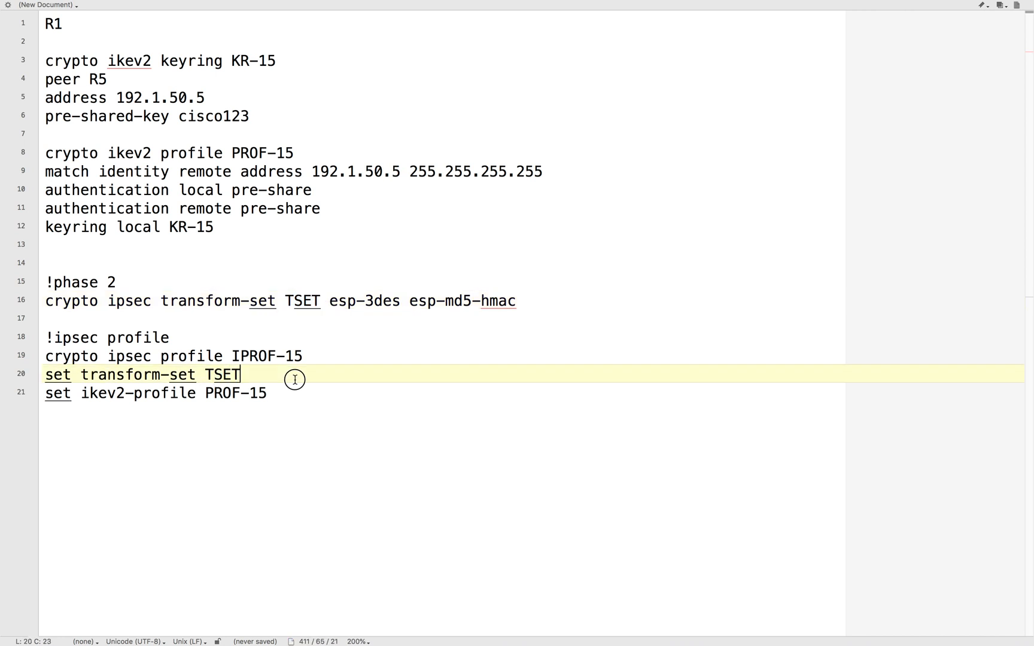
pyautogui.click(231, 150)
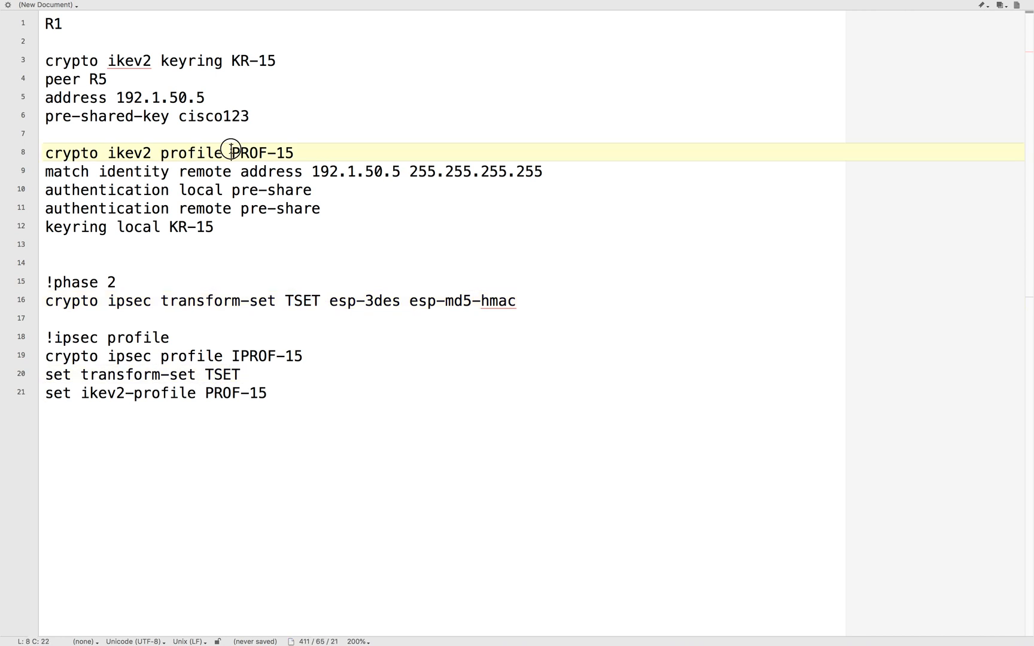
pyautogui.moveTo(231, 150); pyautogui.dragTo(367, 153)
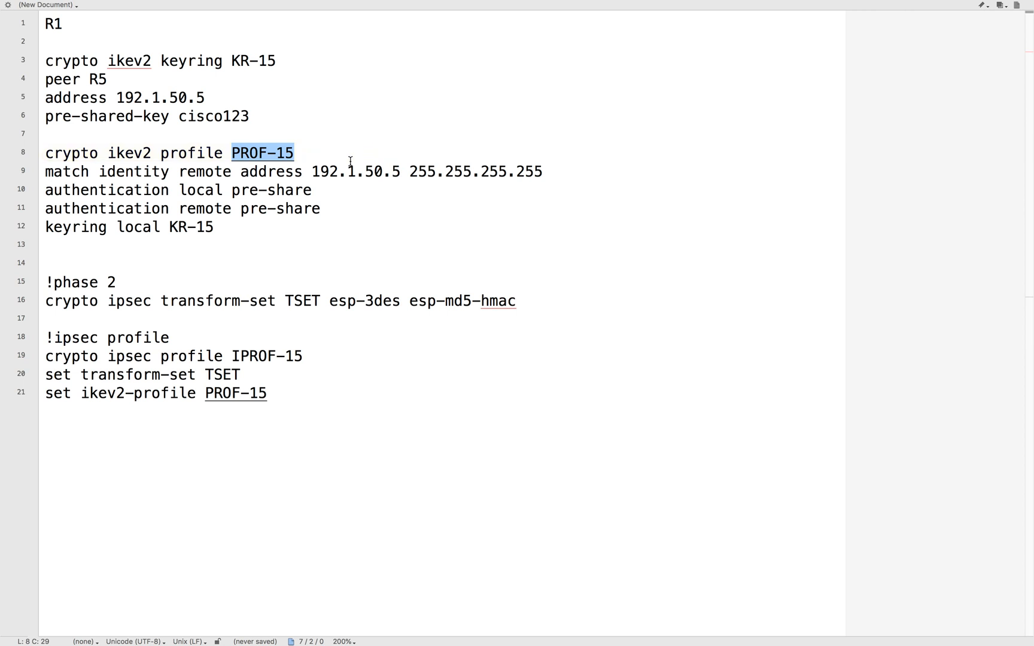
pyautogui.click(286, 392)
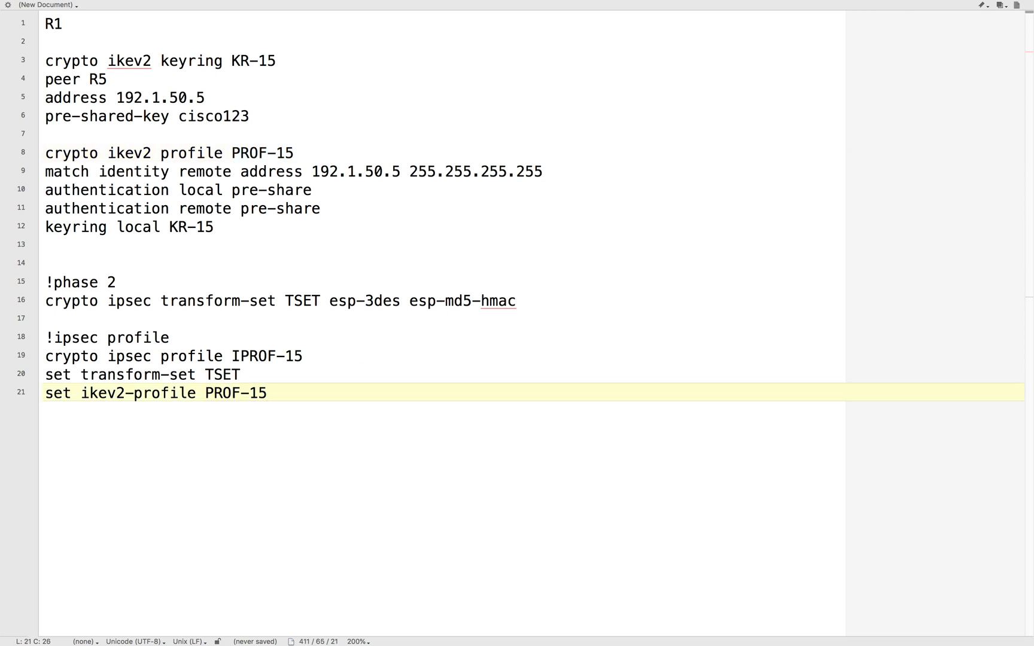
# - Paste interface Tunnel 15 below the IPsec profile with address 192.168.15.1 255.255.255.0, source e 0/0, destination 192.1.50.5, mode ipsec ipv4 and protection profile IPROF-15
pyautogui.press('super+Tab')
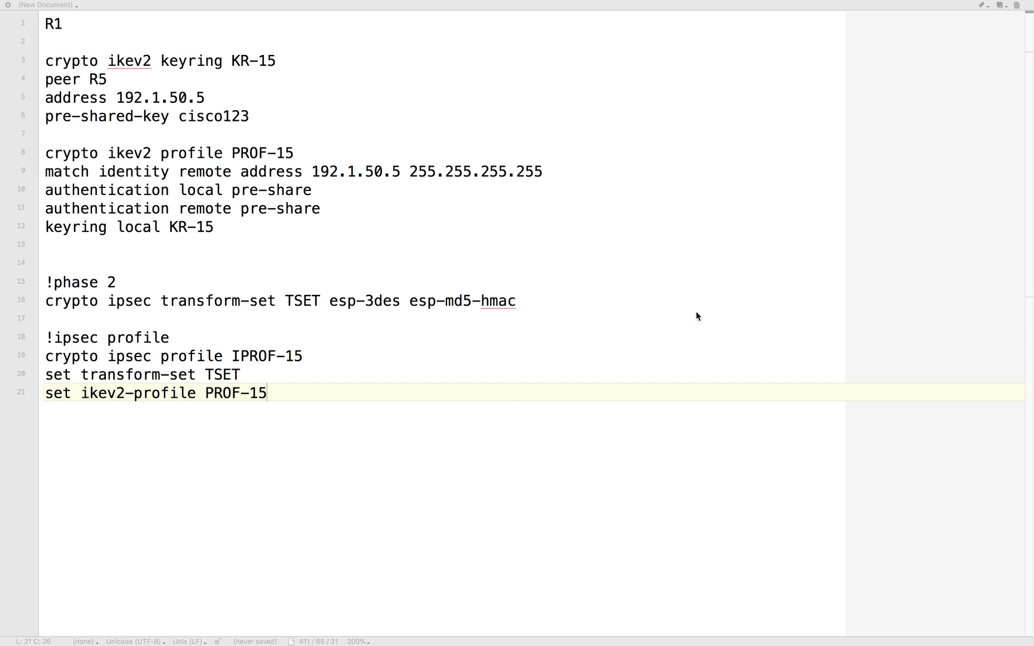
pyautogui.click(105, 459)
pyautogui.press('Return')
pyautogui.press('Return')
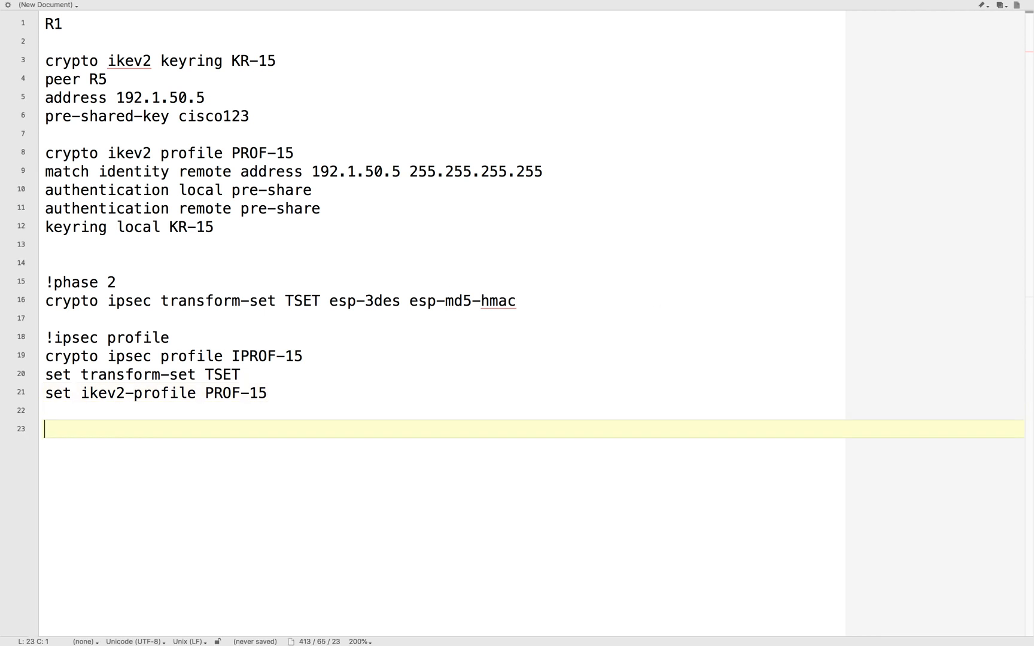
pyautogui.write('interface Tunnel 15 ip add 192.168.15.1 255.255.255.0 tunnel source e 0/0 tunnel destination 192.1.50.5 tunnel mode ipsec ipv4 tunnel protection ipsec profile IPROF-15')
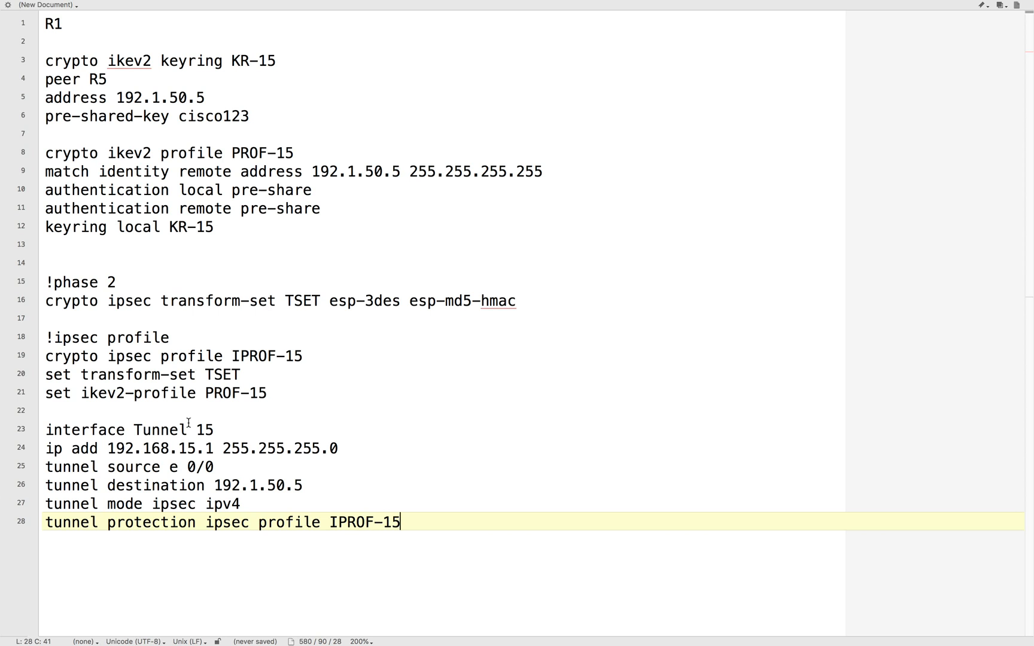
# - Compare the tunnel interface's number and IP address line with the network topology diagram
pyautogui.hotkey('ctrl', 'Left')
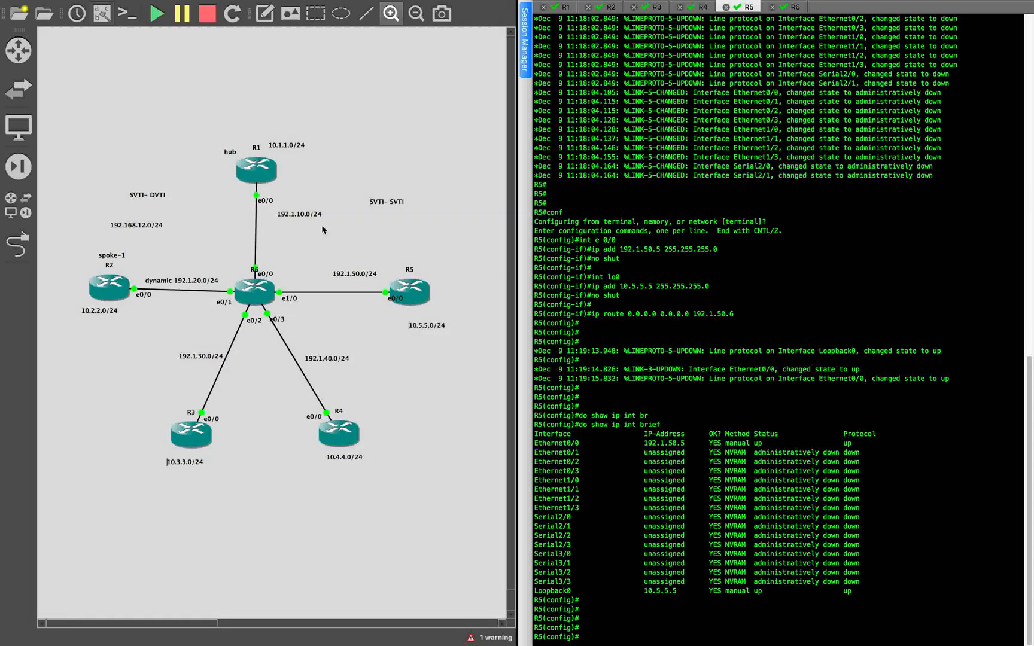
pyautogui.hotkey('ctrl', 'Right')
pyautogui.click(244, 463)
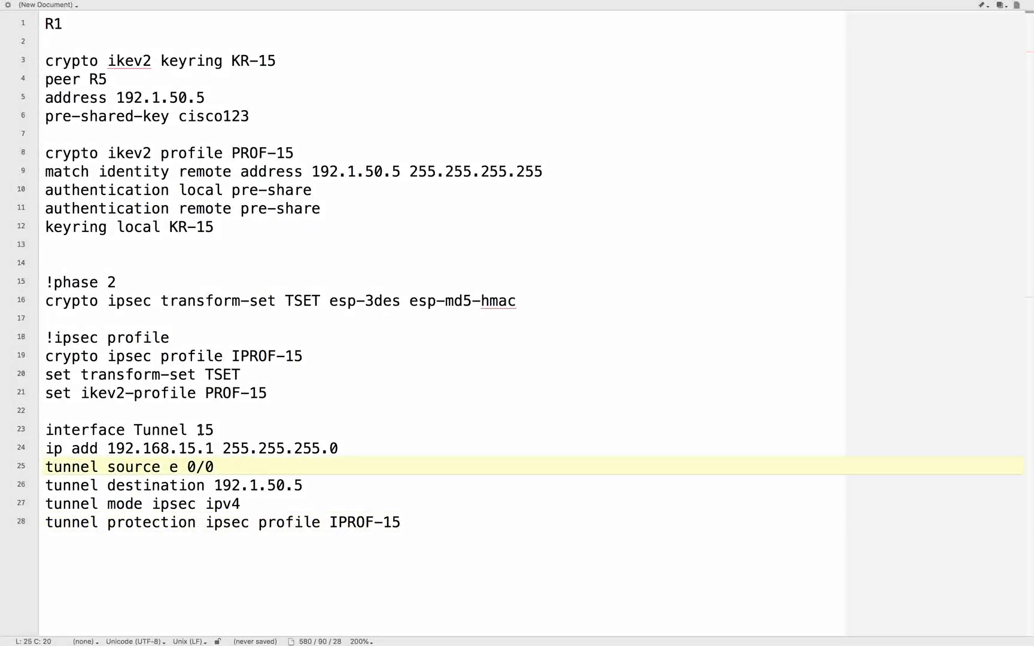
pyautogui.doubleClick(253, 429)
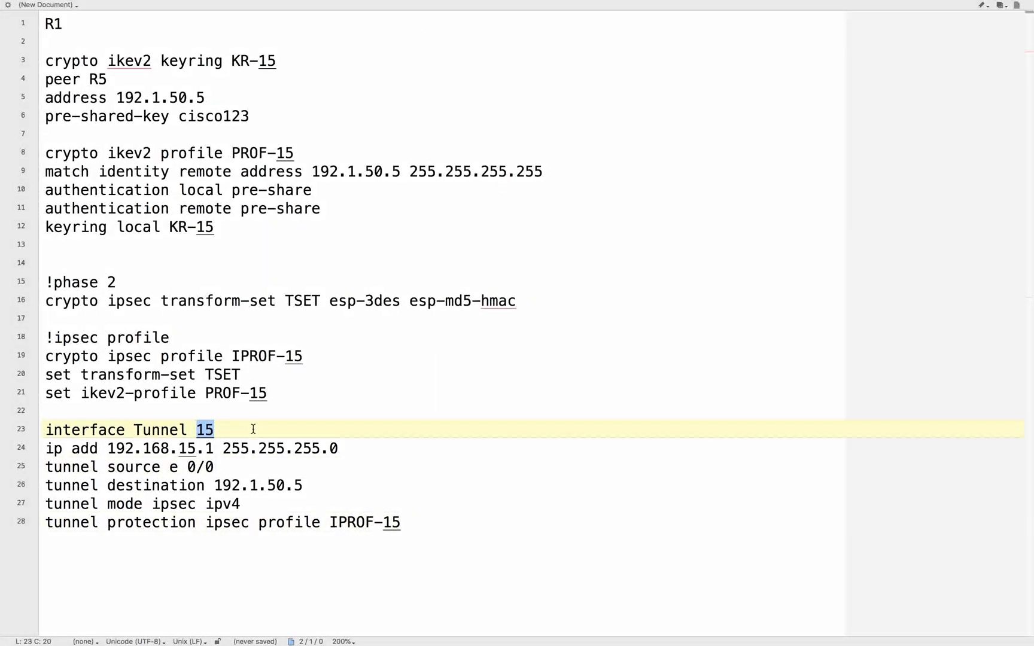
pyautogui.hotkey('ctrl', 'Left')
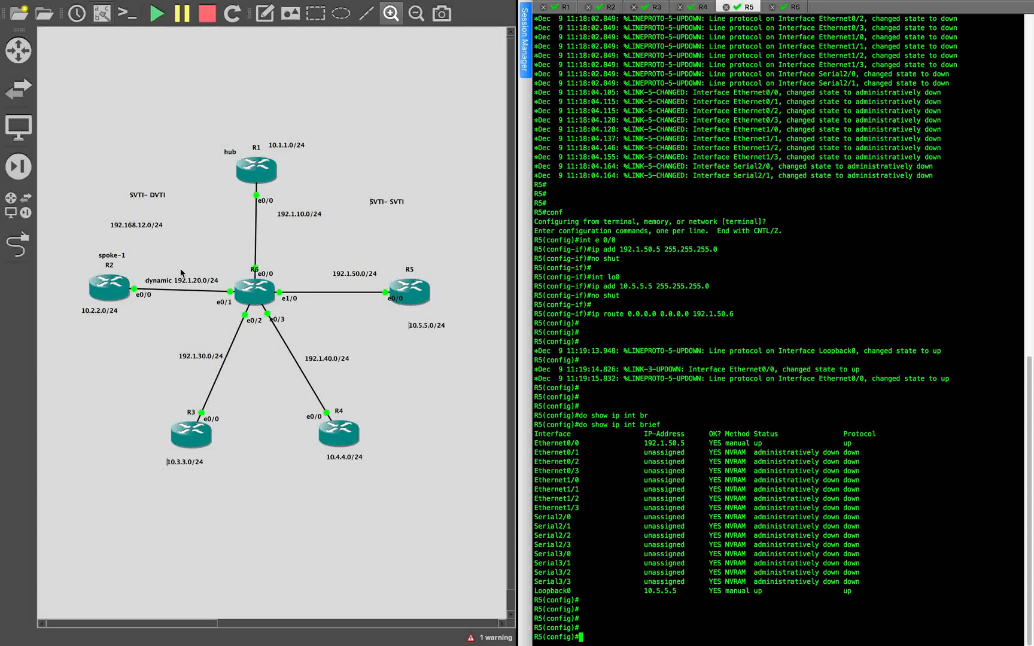
pyautogui.hotkey('ctrl', 'Right')
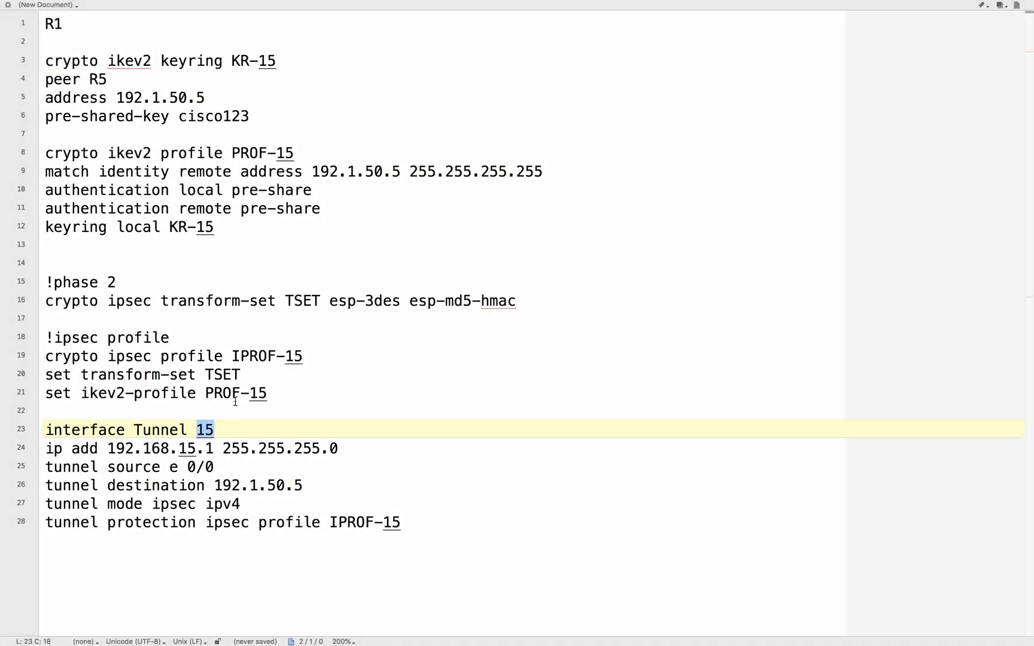
pyautogui.click(240, 449)
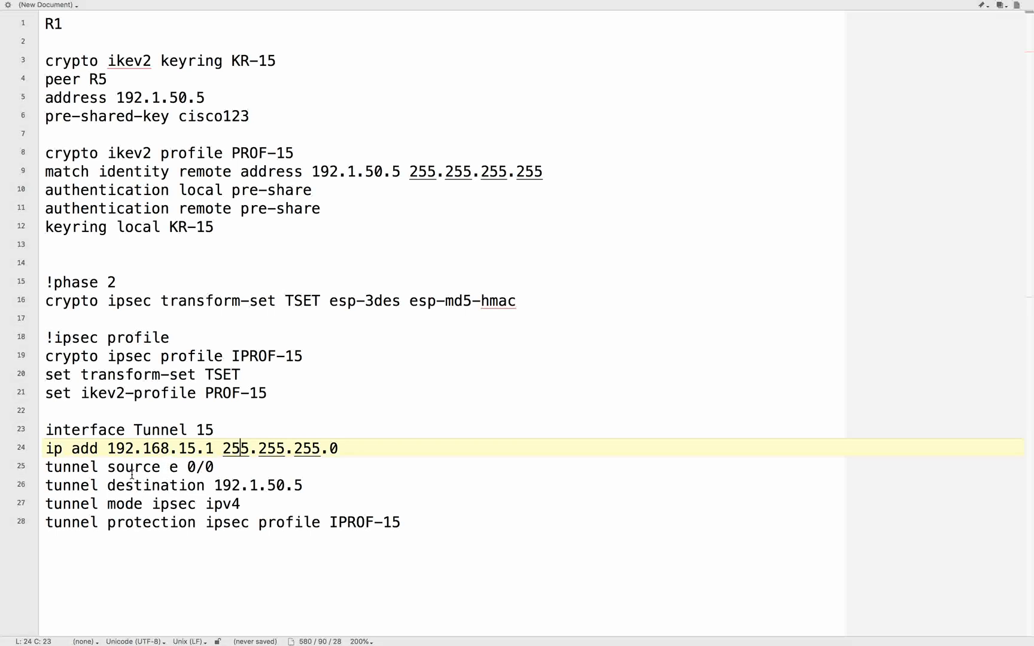
pyautogui.moveTo(107, 448); pyautogui.dragTo(386, 452)
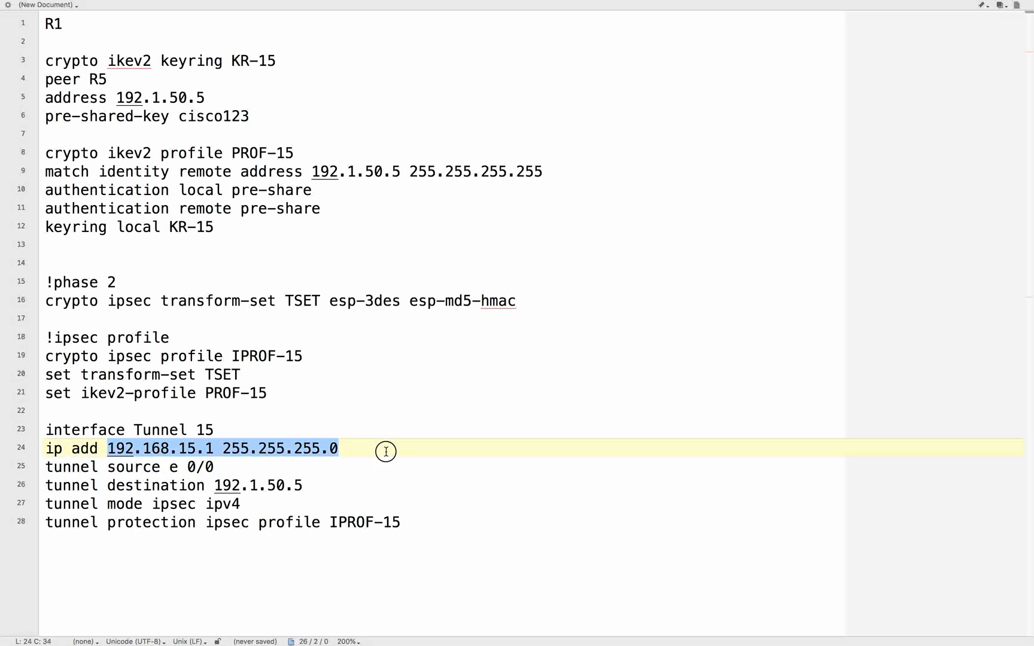
# - In the topology diagram, duplicate the 192.168.12.0/24 label, place the copy below the SVTI- SVTI label and change its text to 192.168.15.0/24
pyautogui.hotkey('ctrl', 'Left')
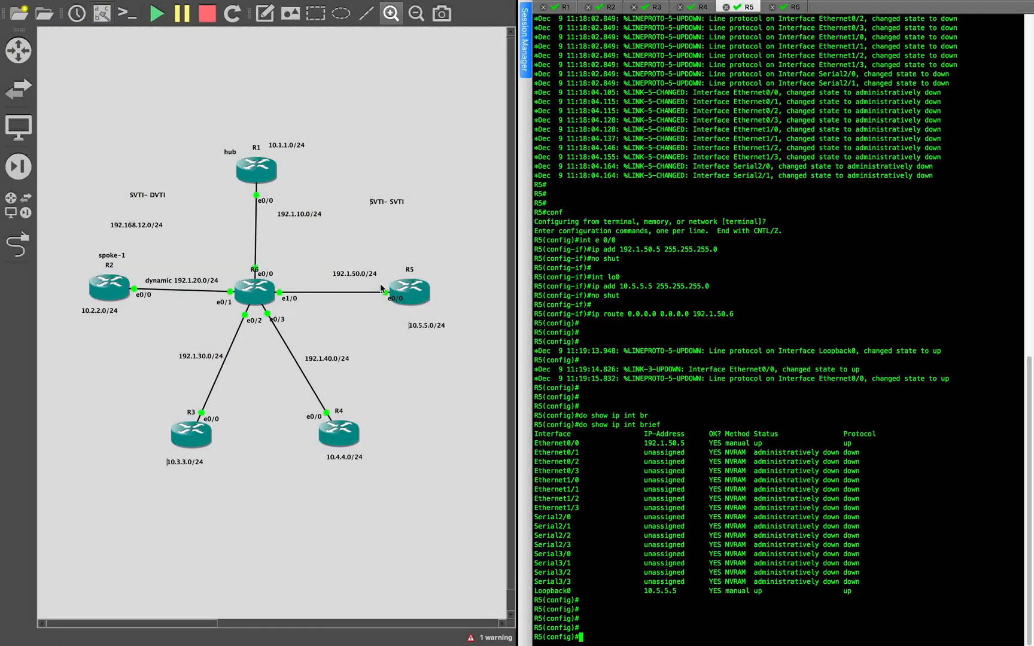
pyautogui.click(132, 228)
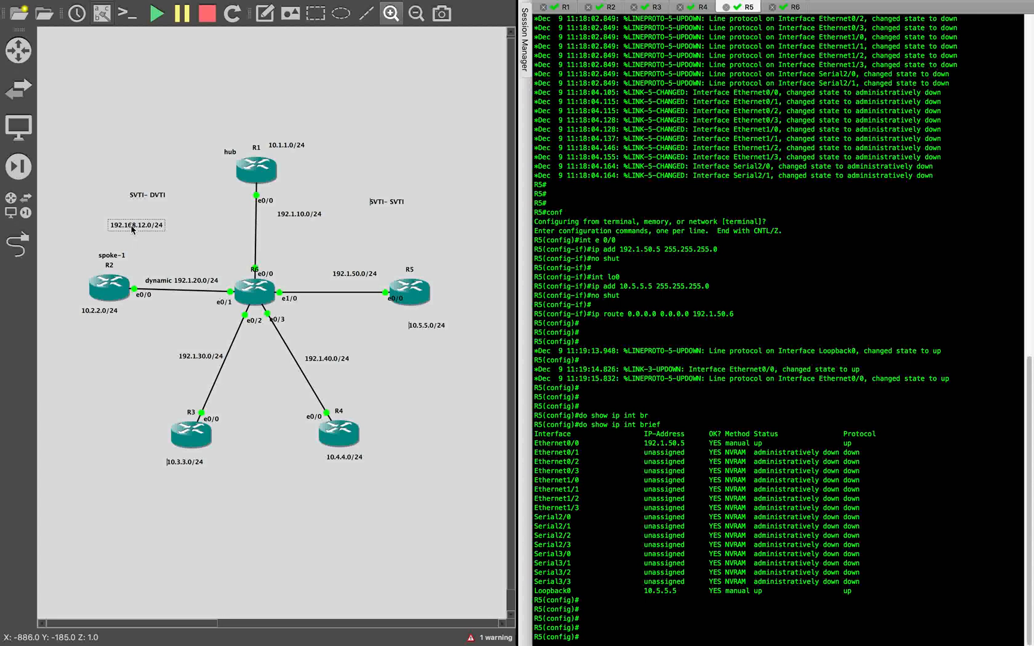
pyautogui.rightClick(132, 228)
pyautogui.click(192, 235)
pyautogui.moveTo(155, 234); pyautogui.dragTo(395, 218)
pyautogui.doubleClick(404, 218)
pyautogui.click(398, 216)
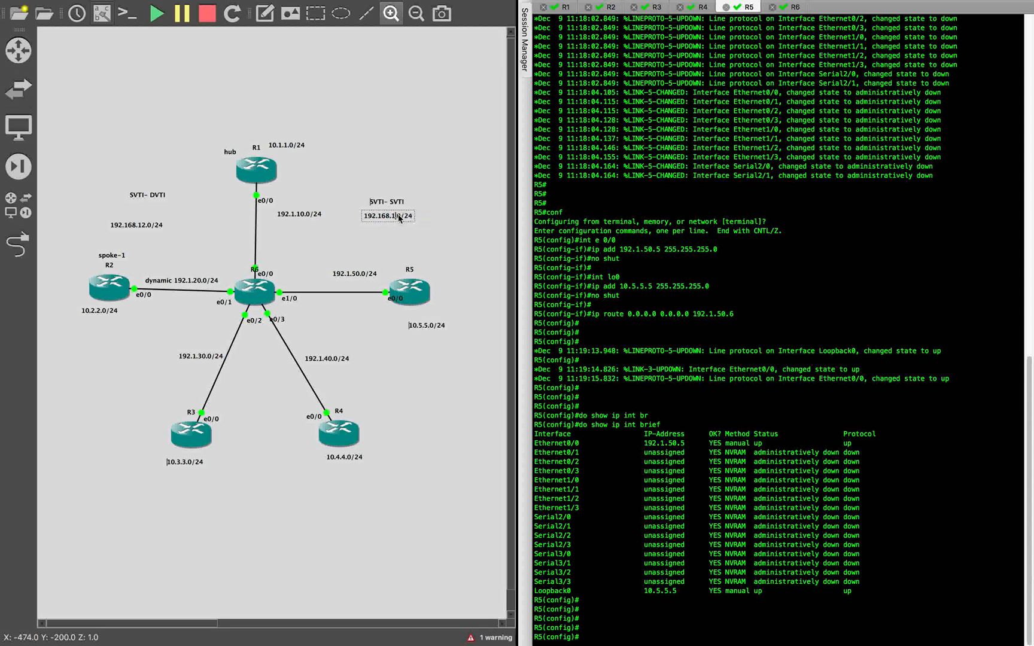
pyautogui.write('5.')
pyautogui.click(441, 237)
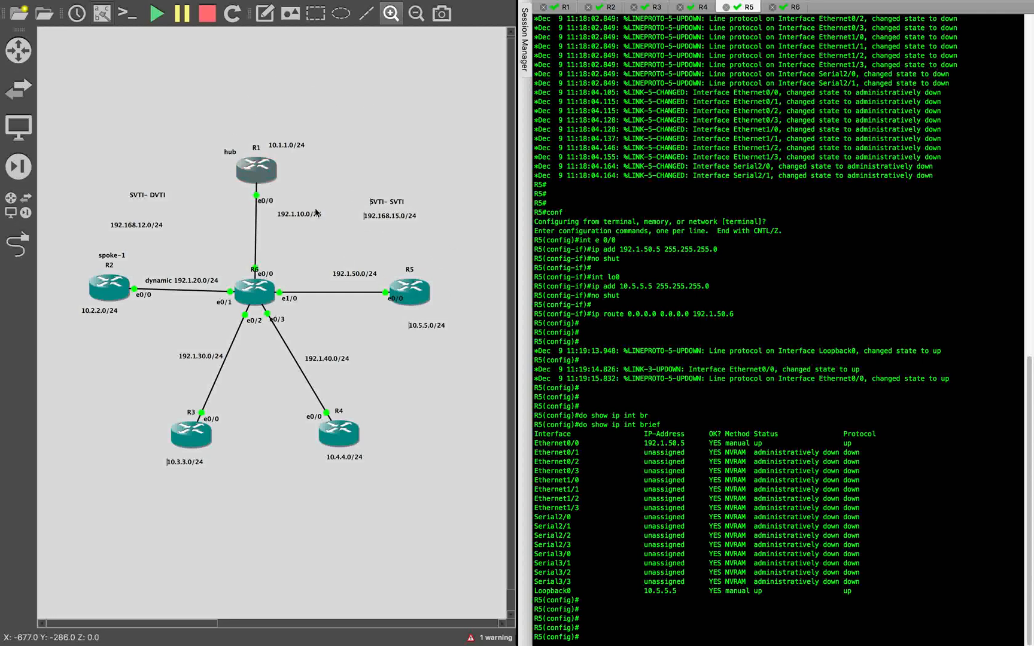
# - Return to the text editor and review the tunnel's source, destination, mode and IPsec protection profile lines against the topology and profile definition
pyautogui.hotkey('ctrl', 'Right')
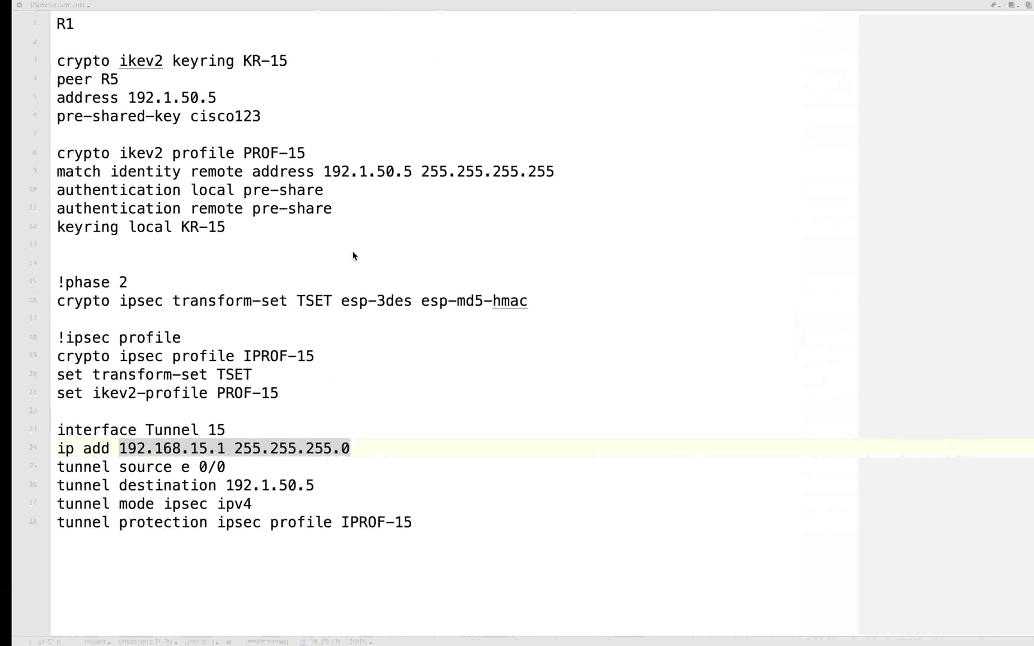
pyautogui.click(269, 484)
pyautogui.hotkey('ctrl', 'Left')
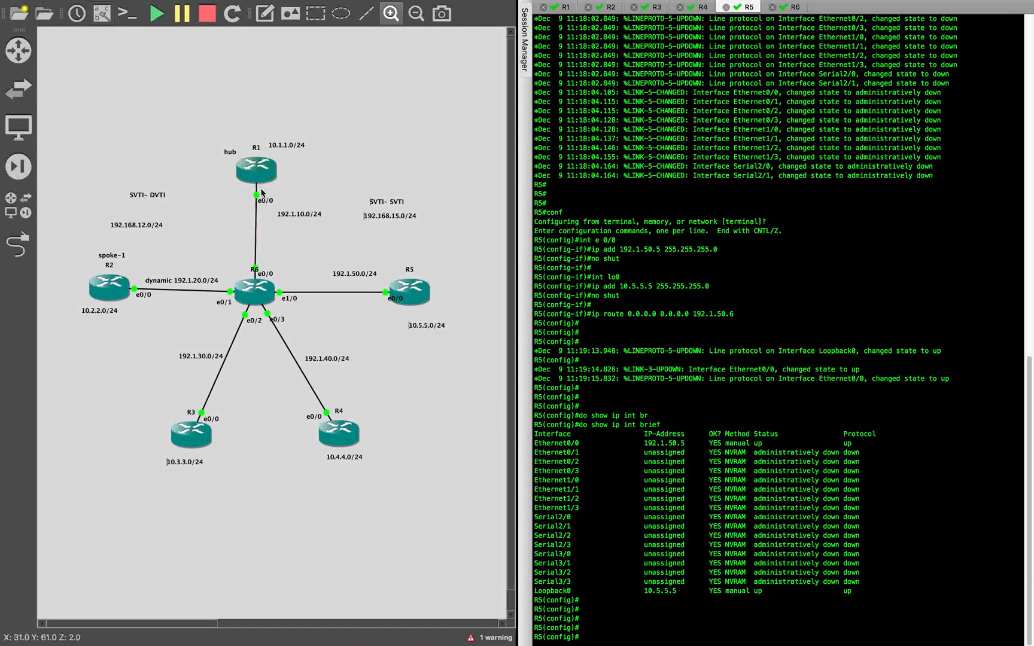
pyautogui.hotkey('ctrl', 'Right')
pyautogui.click(249, 505)
pyautogui.moveTo(205, 485); pyautogui.dragTo(332, 486)
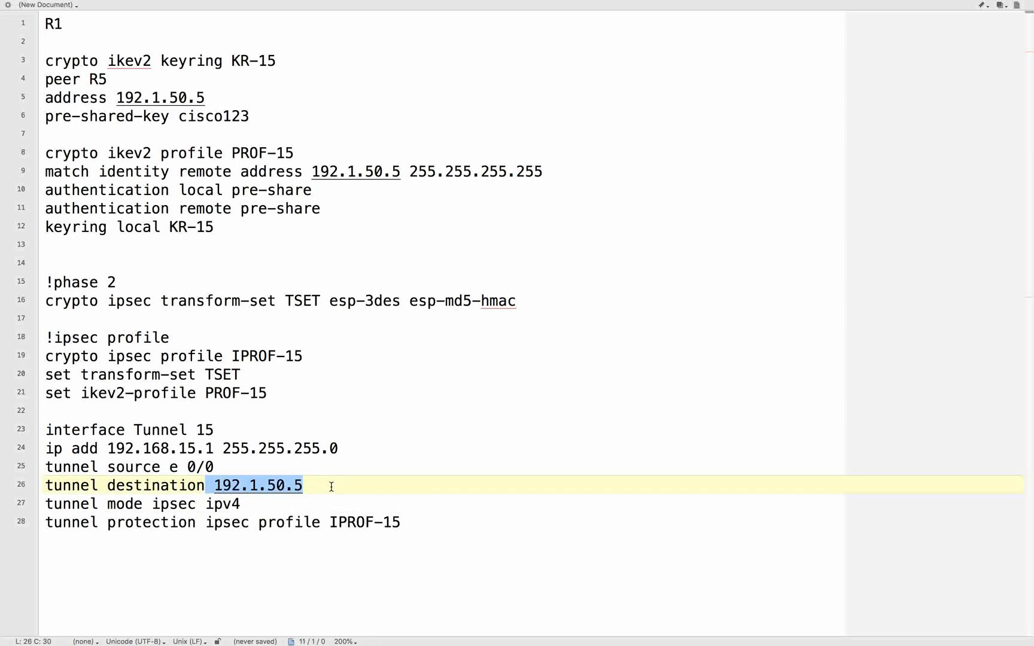
pyautogui.click(331, 486)
pyautogui.moveTo(206, 504); pyautogui.dragTo(283, 504)
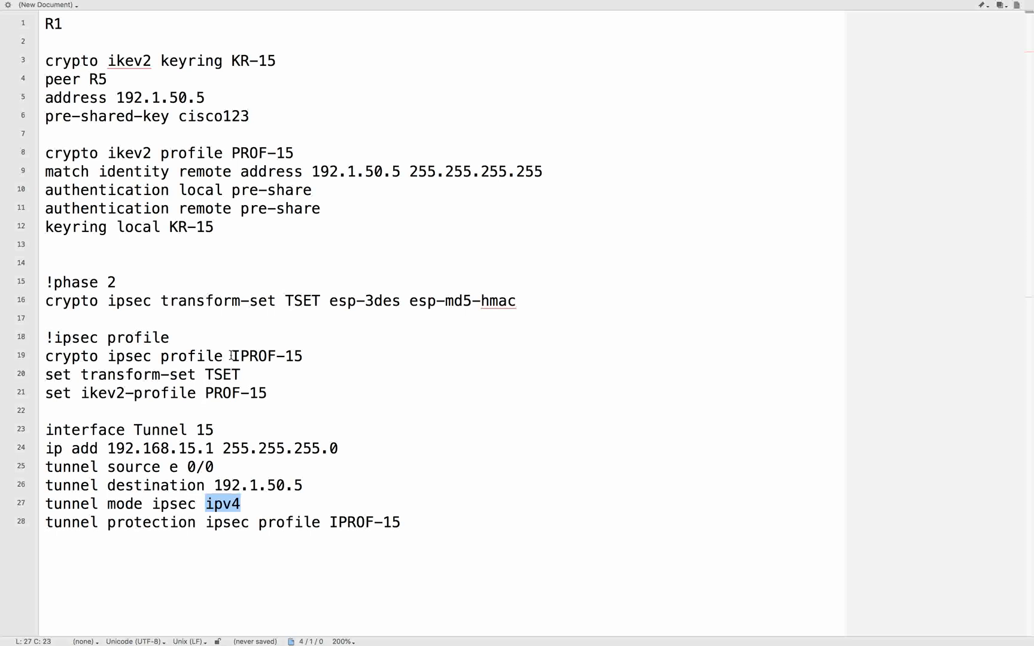
pyautogui.doubleClick(261, 355)
pyautogui.click(423, 522)
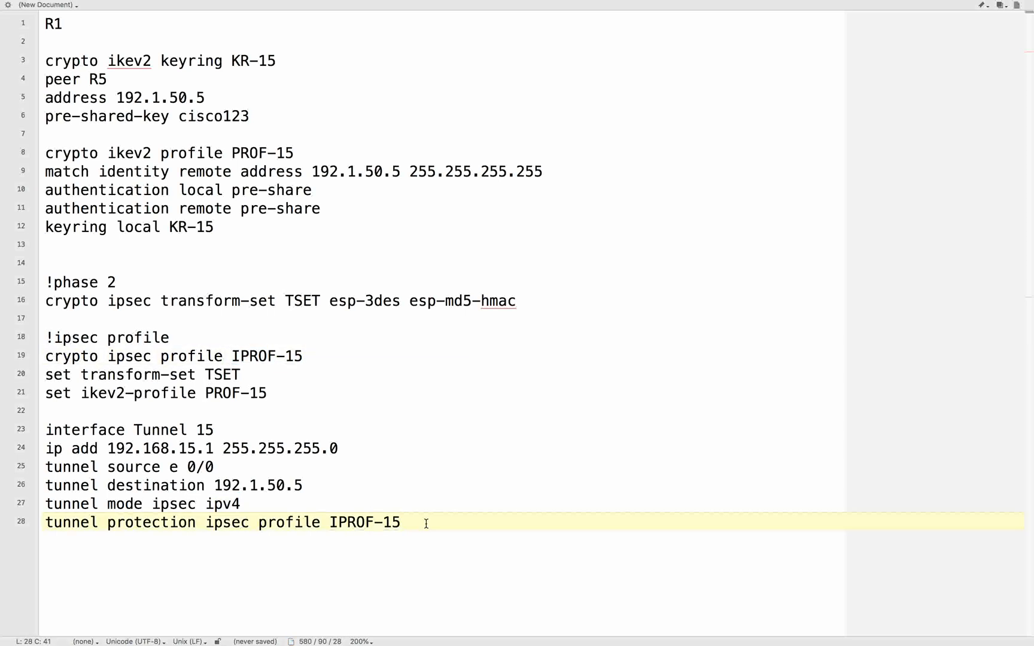
# - Paste a routing section below the Tunnel 15 configuration with router eigrp 100, no auto-summary and net 192.168.15.0
pyautogui.press('super+Tab')
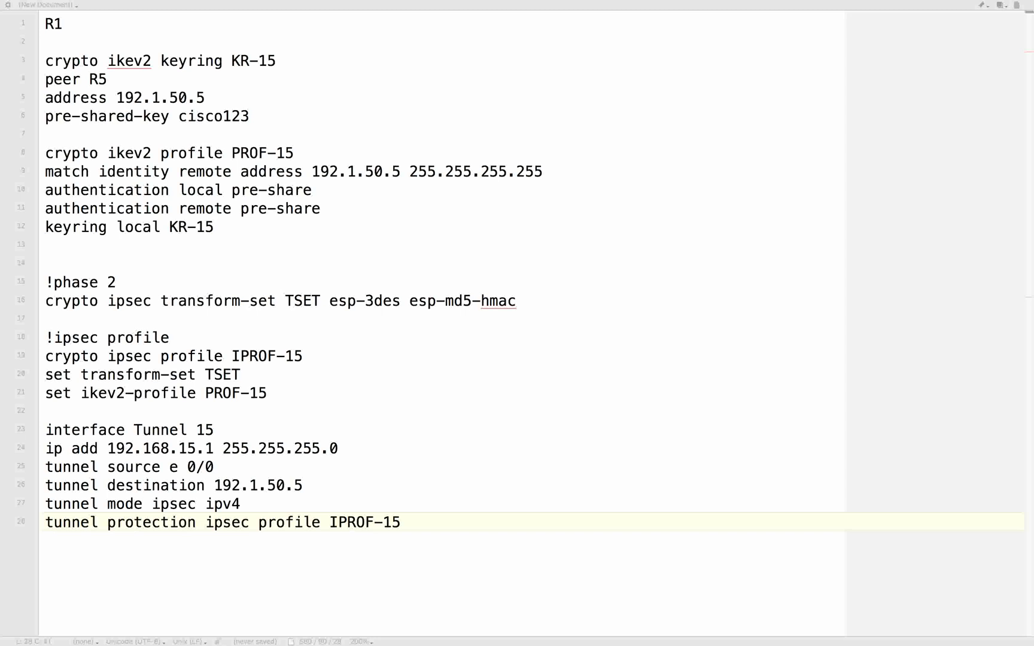
pyautogui.click(417, 598)
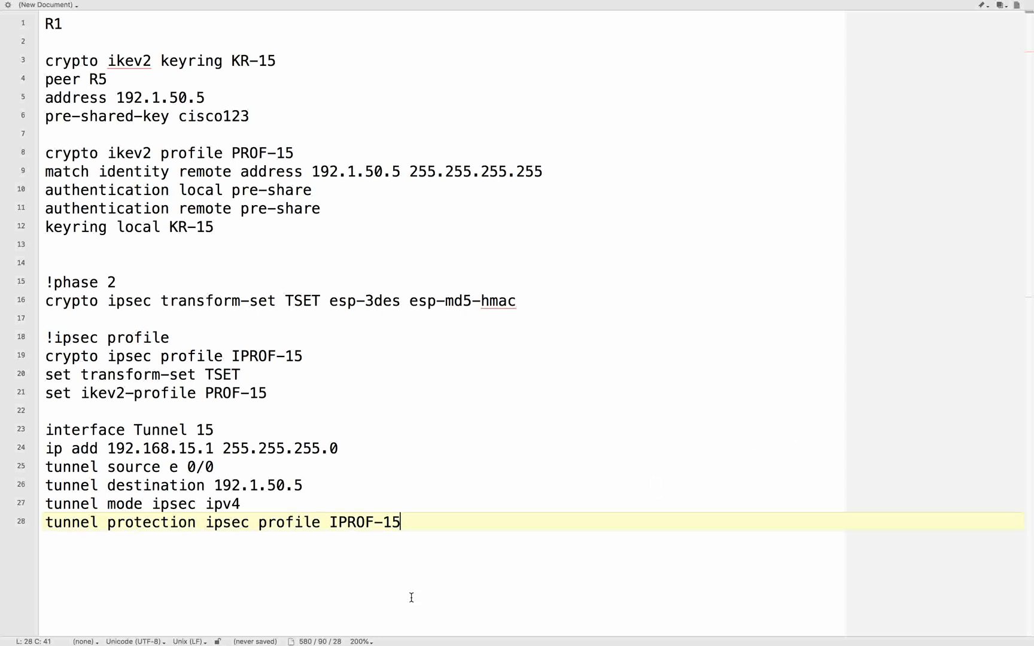
pyautogui.press('Return')
pyautogui.press('Return')
pyautogui.write('!routing router eigrp 100 no auto-summary net 192.168.15.0')
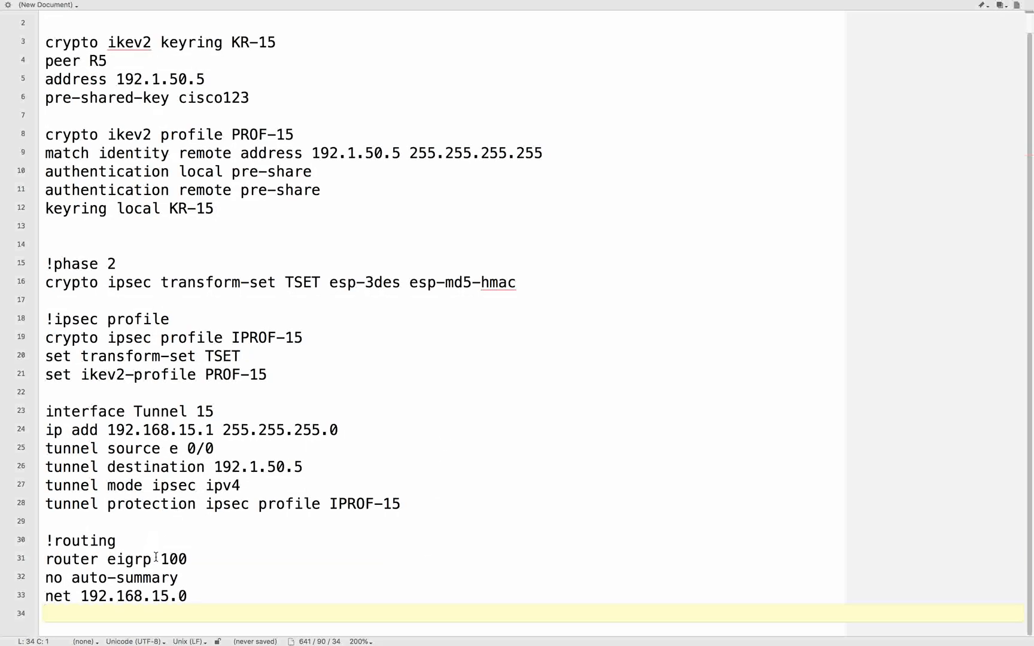
# - Review the EIGRP process number and advertised network lines against the Tunnel 15 addressing
pyautogui.moveTo(158, 559); pyautogui.dragTo(226, 556)
pyautogui.click(227, 558)
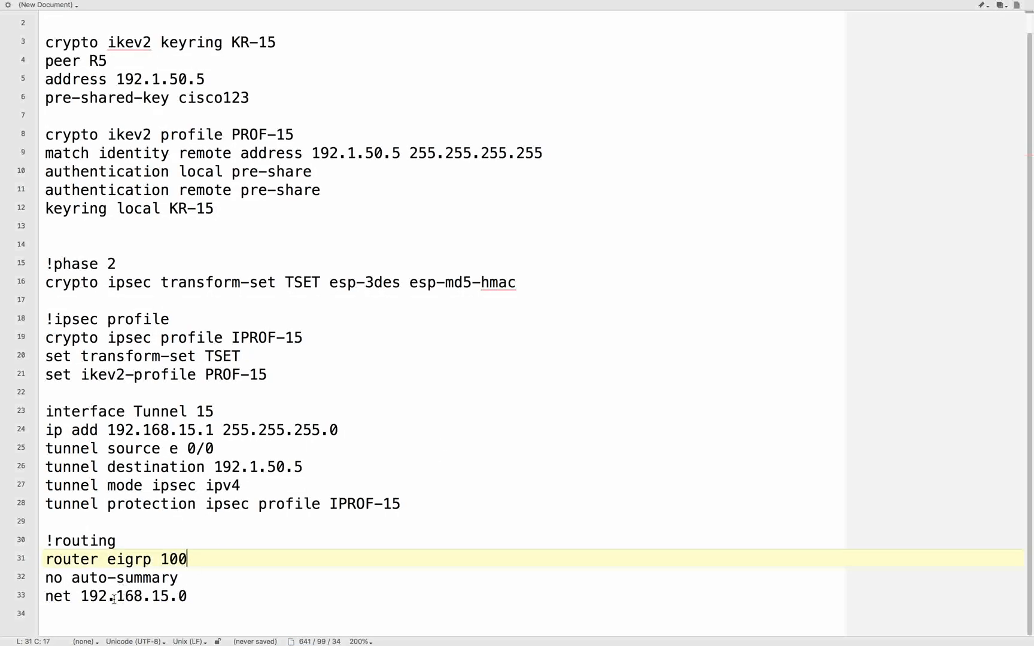
pyautogui.moveTo(81, 596); pyautogui.dragTo(242, 593)
pyautogui.click(244, 593)
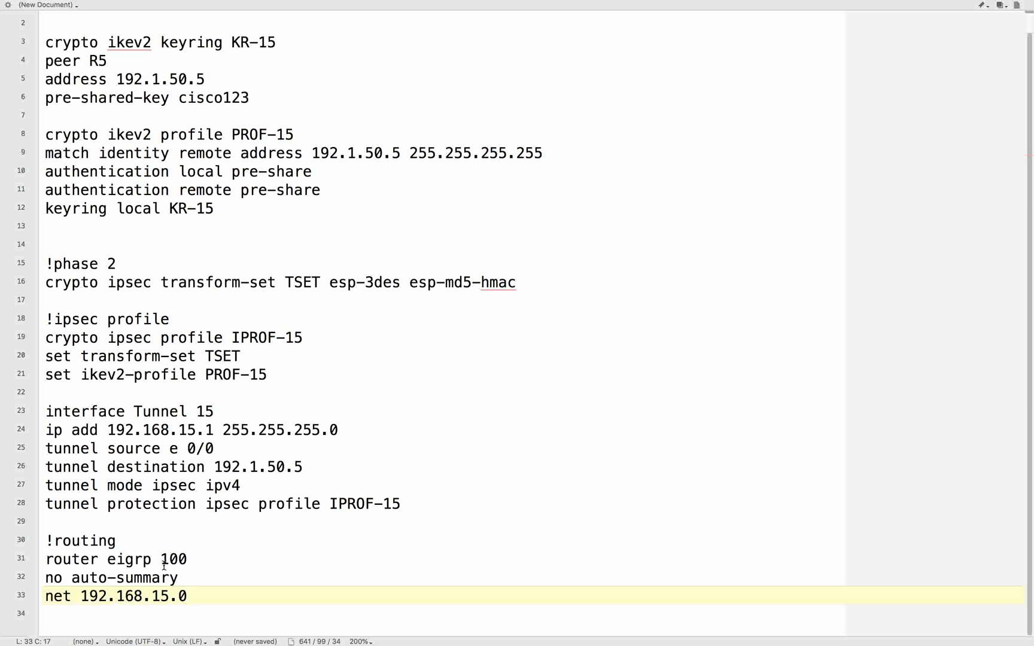
pyautogui.moveTo(81, 596); pyautogui.dragTo(207, 596)
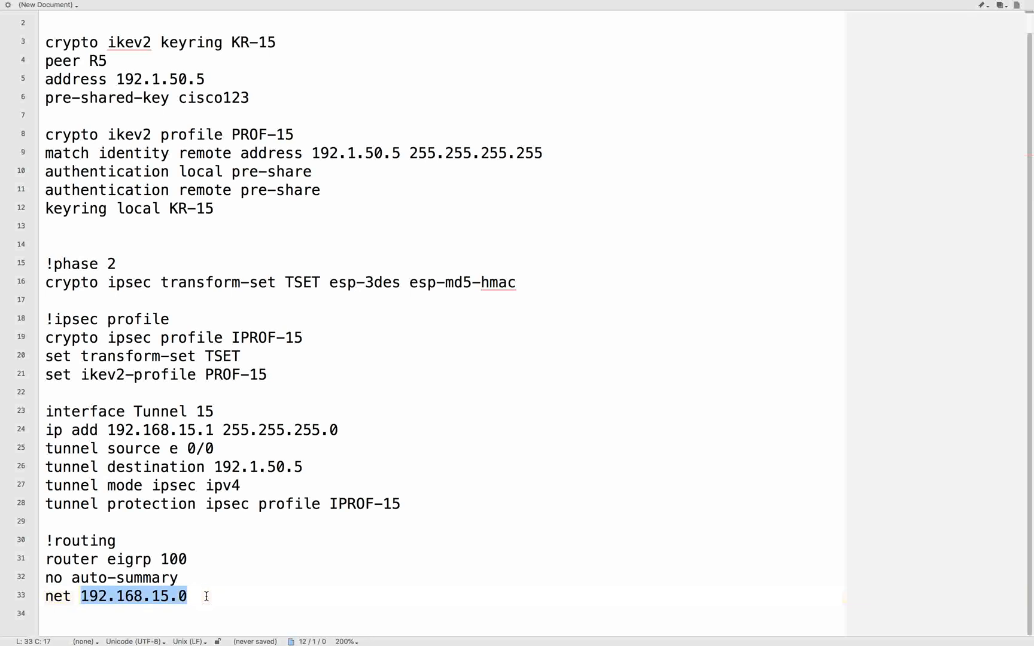
pyautogui.press('Right')
pyautogui.scroll(1, 201, 547)
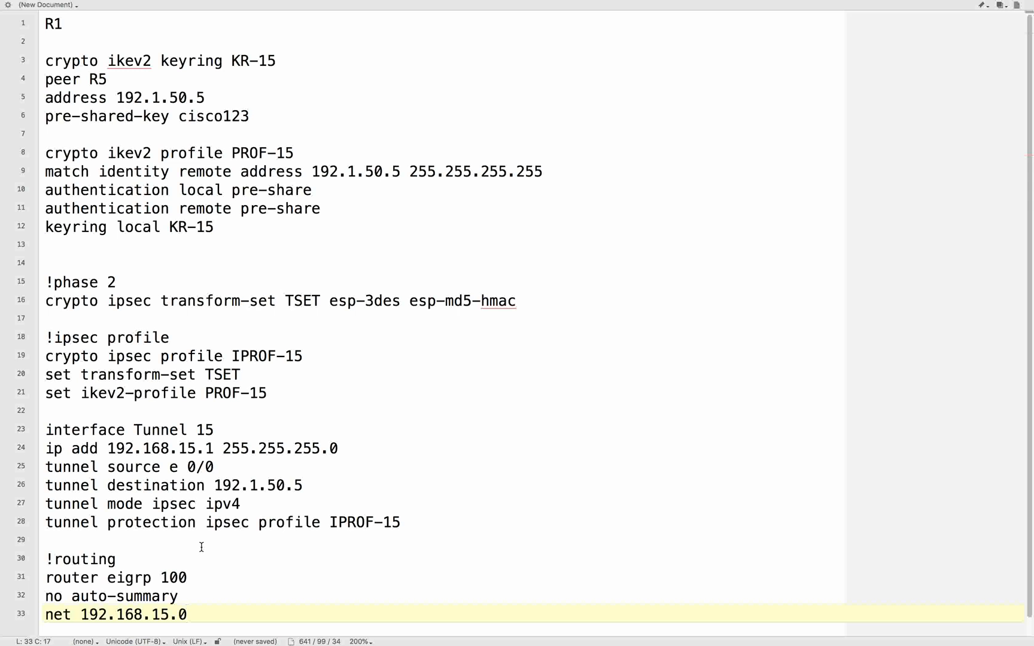
pyautogui.scroll(-1, 201, 547)
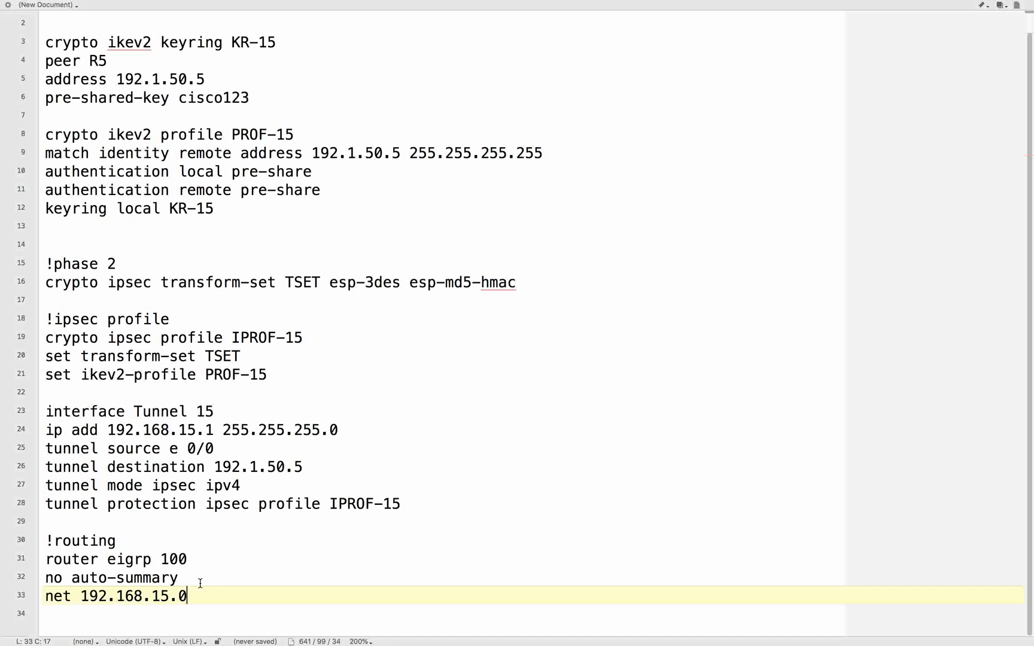
# - Switch to R1's console, run show run | sec eigrp, and examine the networks already advertised in EIGRP
pyautogui.hotkey('ctrl', 'Left')
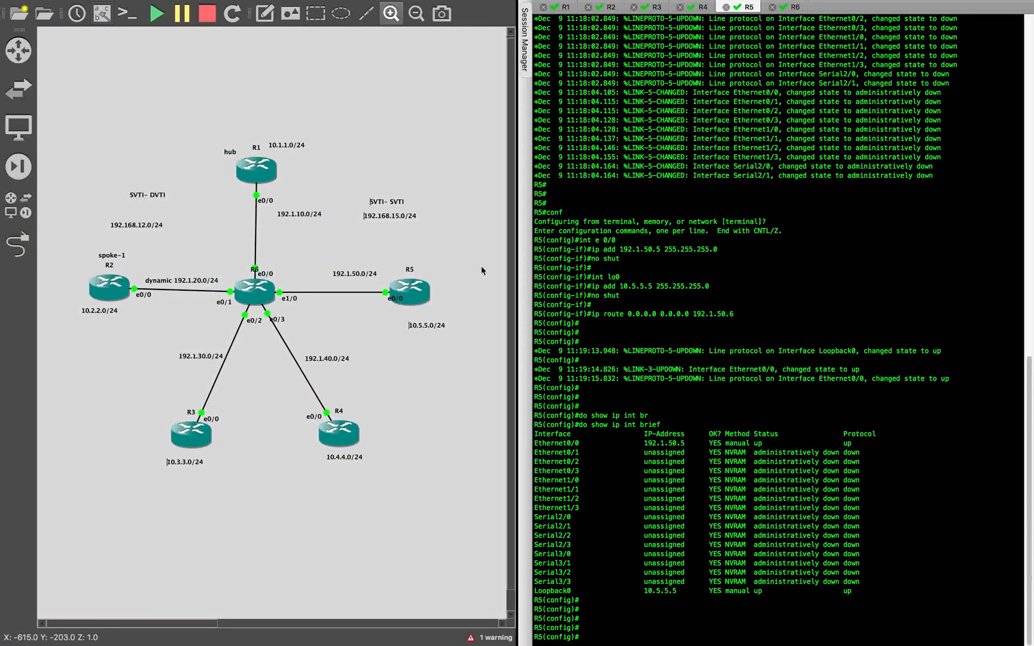
pyautogui.click(749, 258)
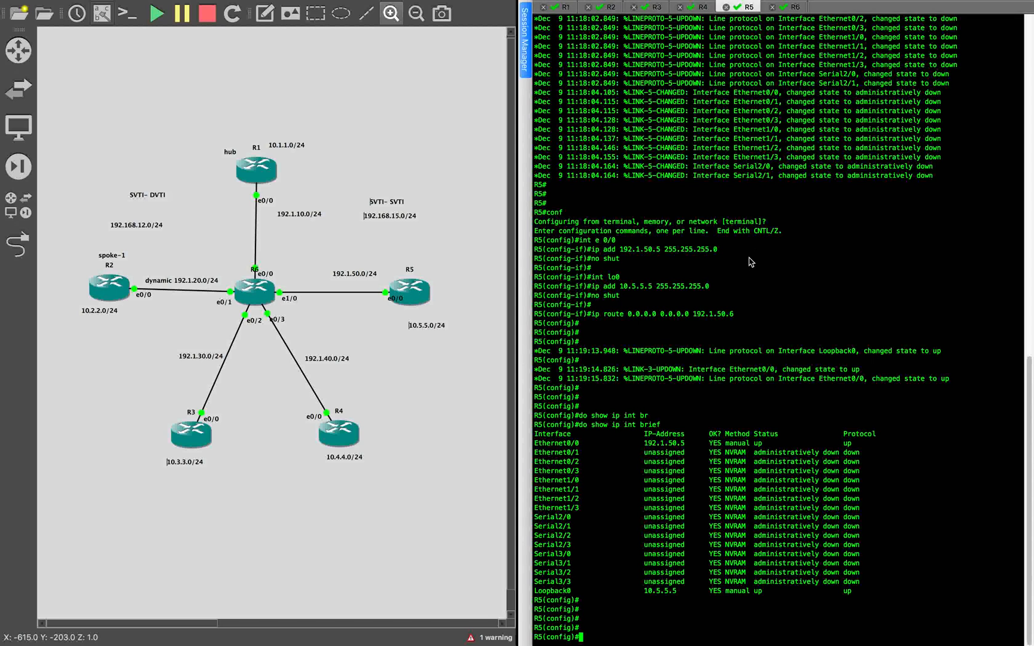
pyautogui.click(565, 8)
pyautogui.write('do sho')
pyautogui.press('BackSpace')
pyautogui.press('BackSpace')
pyautogui.write('show ip')
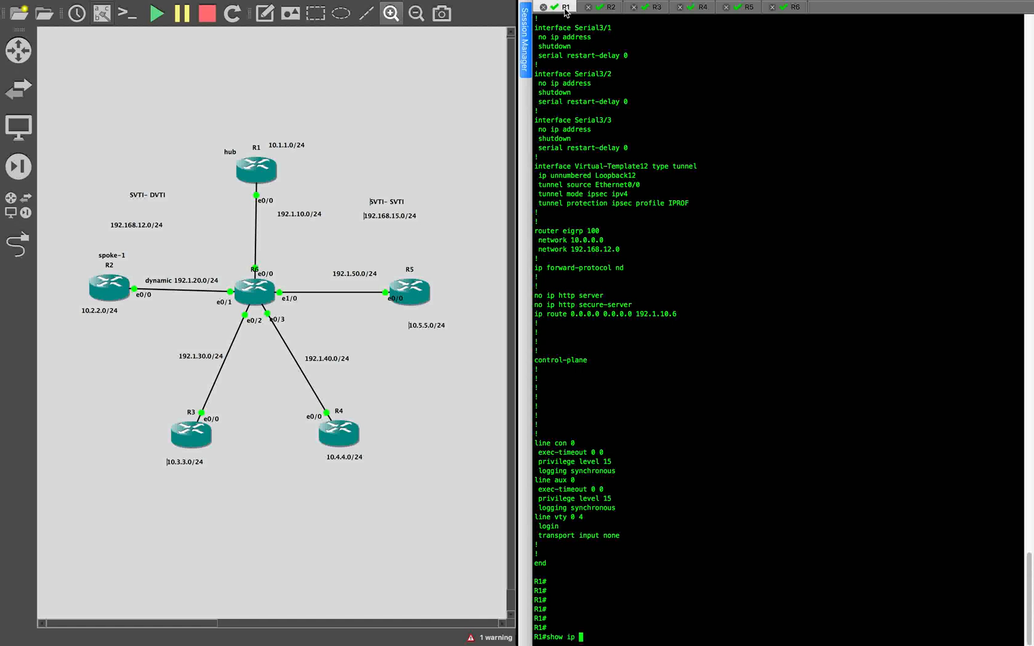
pyautogui.press('BackSpace')
pyautogui.press('BackSpace')
pyautogui.write('run | sec eigrp')
pyautogui.press('Return')
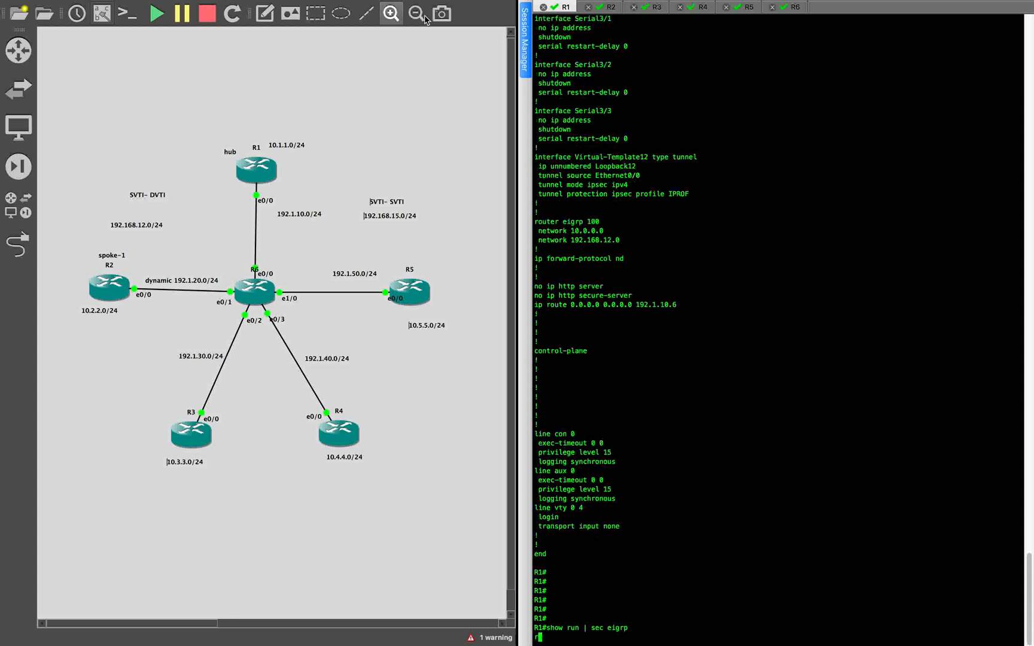
pyautogui.moveTo(571, 618); pyautogui.dragTo(635, 617)
pyautogui.click(585, 636)
pyautogui.moveTo(571, 628); pyautogui.dragTo(635, 628)
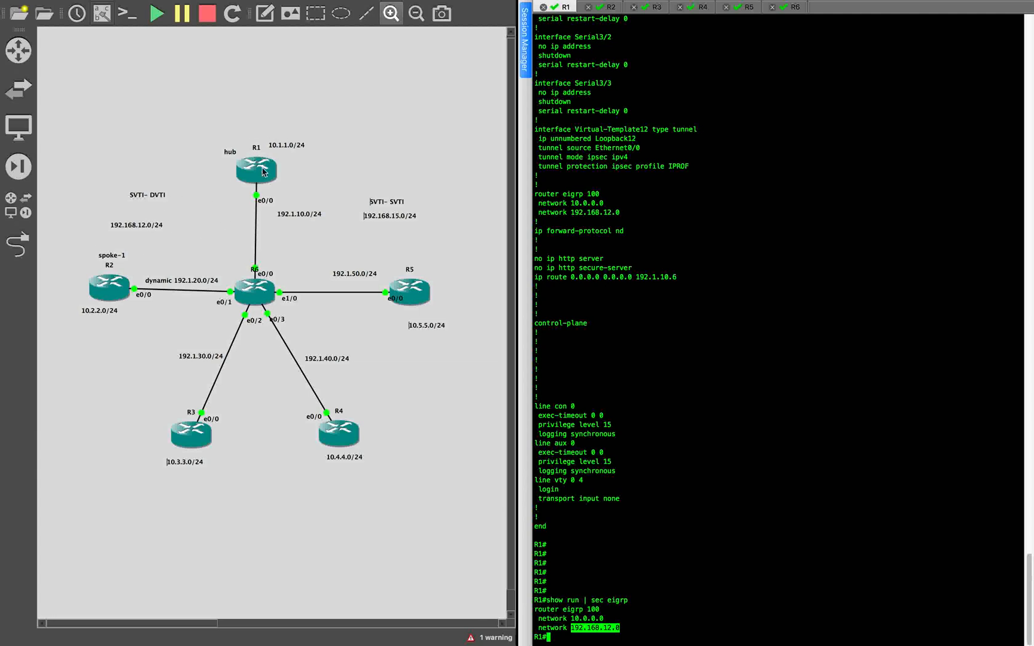
# - Return to the text editor and copy R1's configuration from the IKEv2 keyring line through the EIGRP network line
pyautogui.hotkey('ctrl', 'Right')
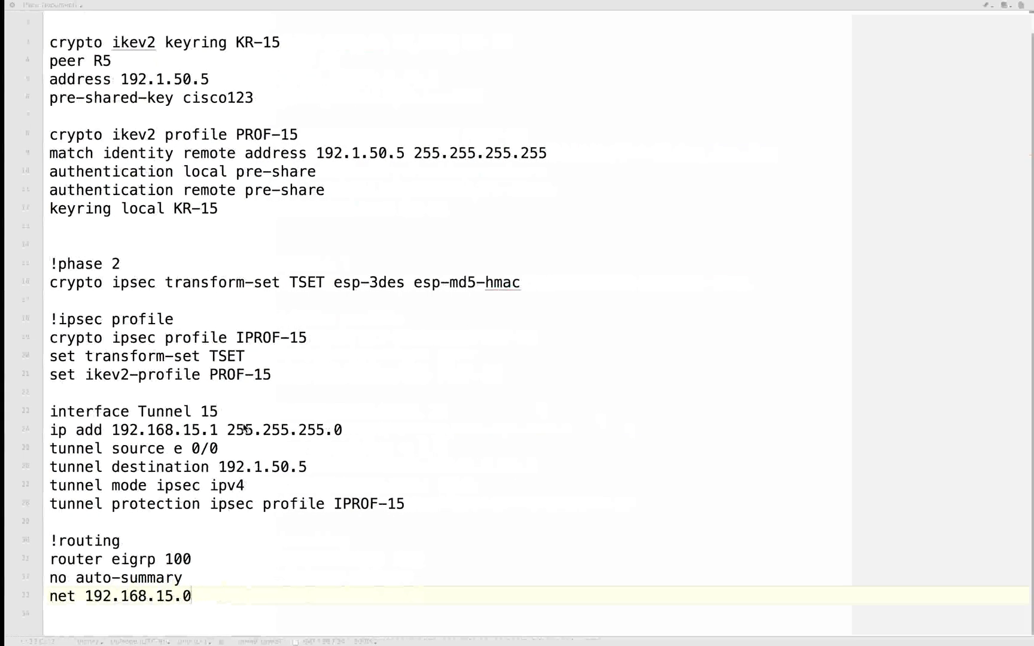
pyautogui.scroll(1, 186, 586)
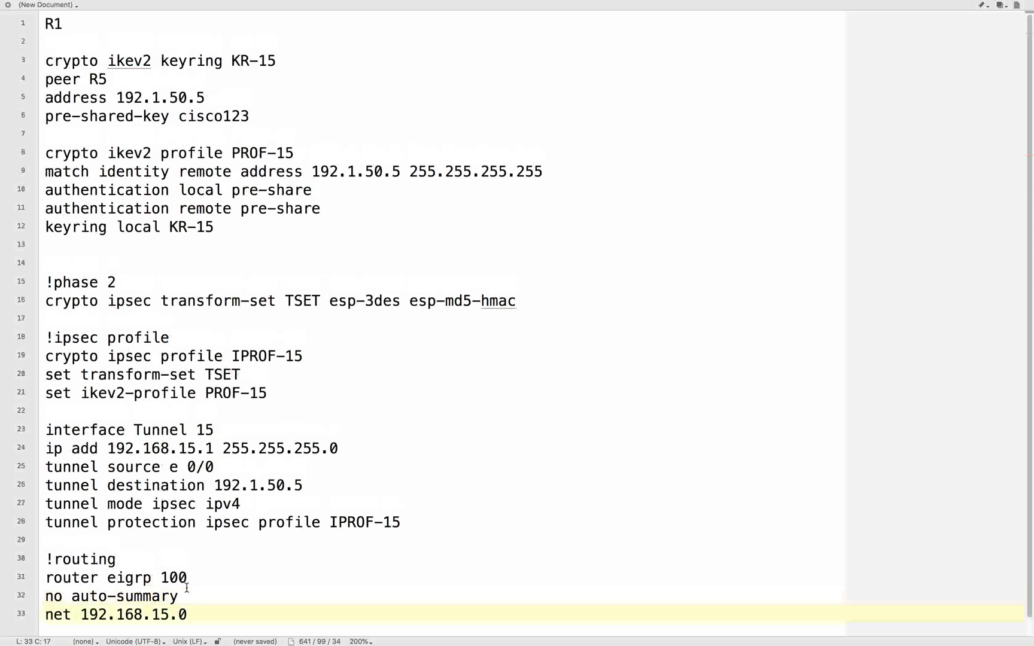
pyautogui.scroll(-1, 186, 588)
pyautogui.scroll(1, 180, 575)
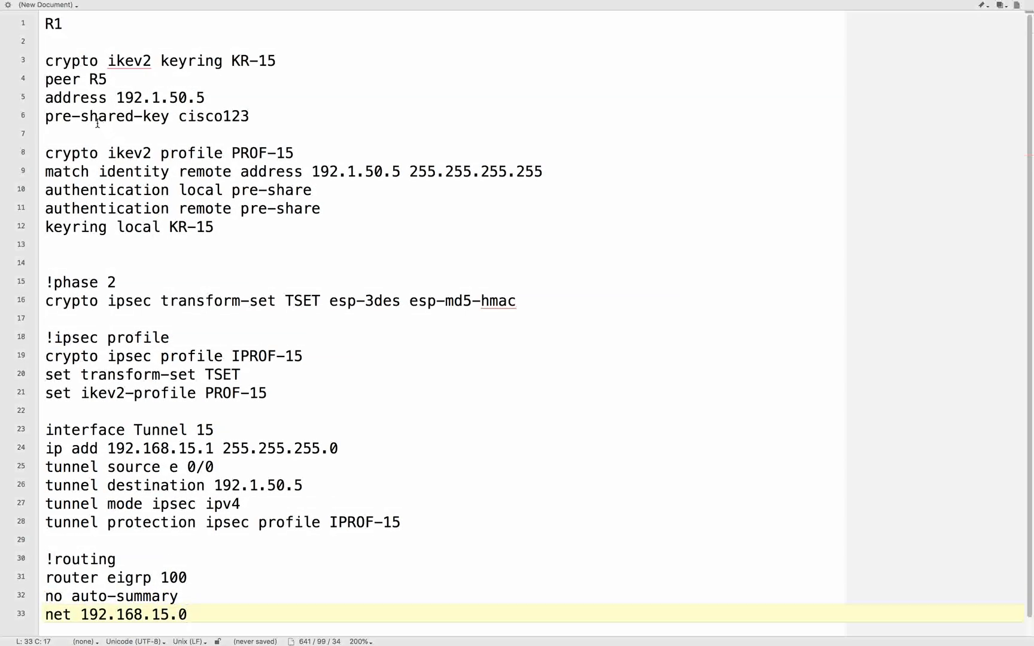
pyautogui.moveTo(47, 60); pyautogui.dragTo(183, 643)
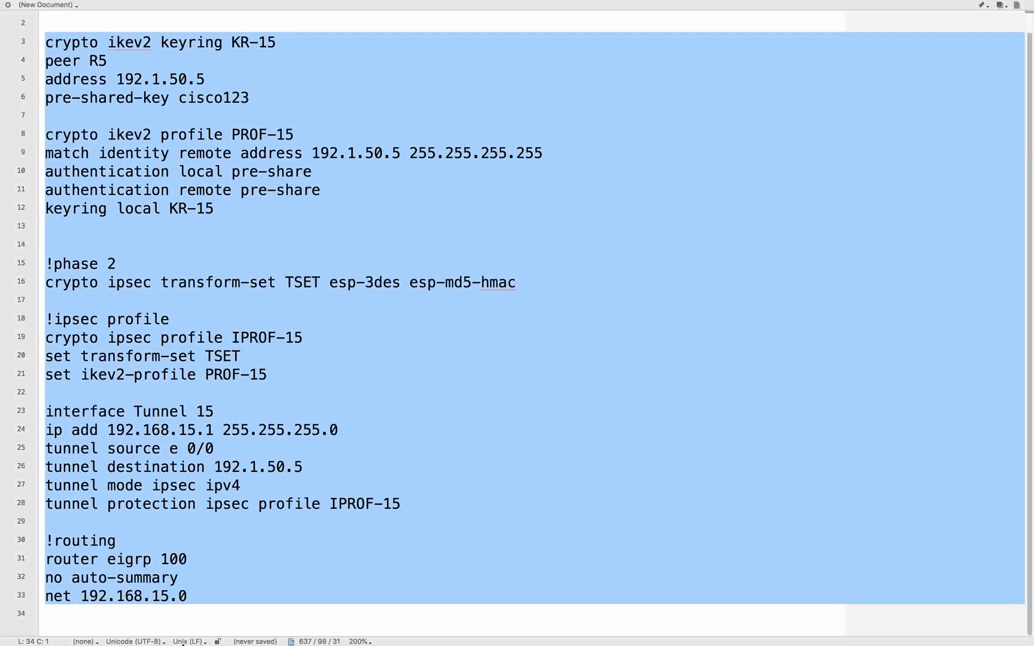
# - Enter configuration mode in R1's console and paste the copied IKEv2, IPsec, Tunnel 15 and EIGRP commands, including the pre-shared key
pyautogui.hotkey('ctrl', 'Left')
pyautogui.click(646, 181)
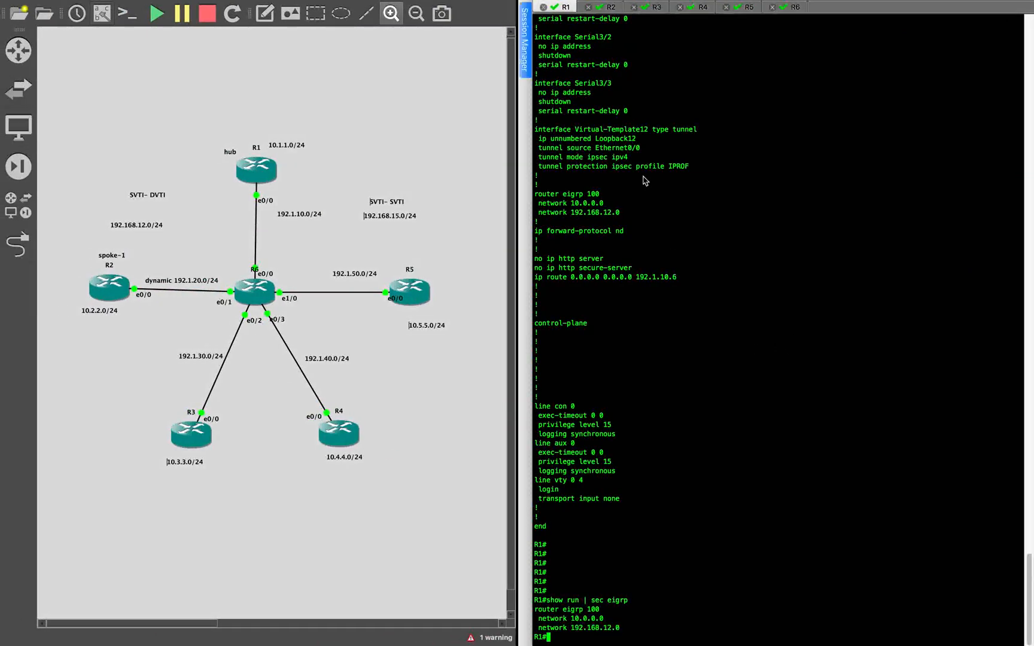
pyautogui.press('Return')
pyautogui.press('Return')
pyautogui.press('Return')
pyautogui.press('Return')
pyautogui.write('conf')
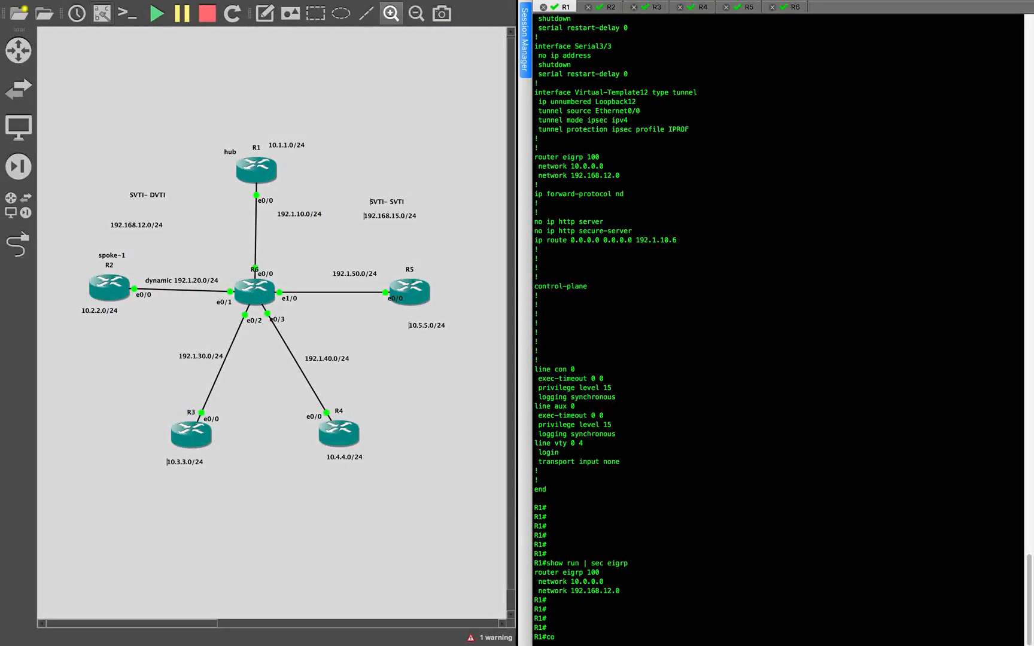
pyautogui.press('Return')
pyautogui.press('Return')
pyautogui.press('Return')
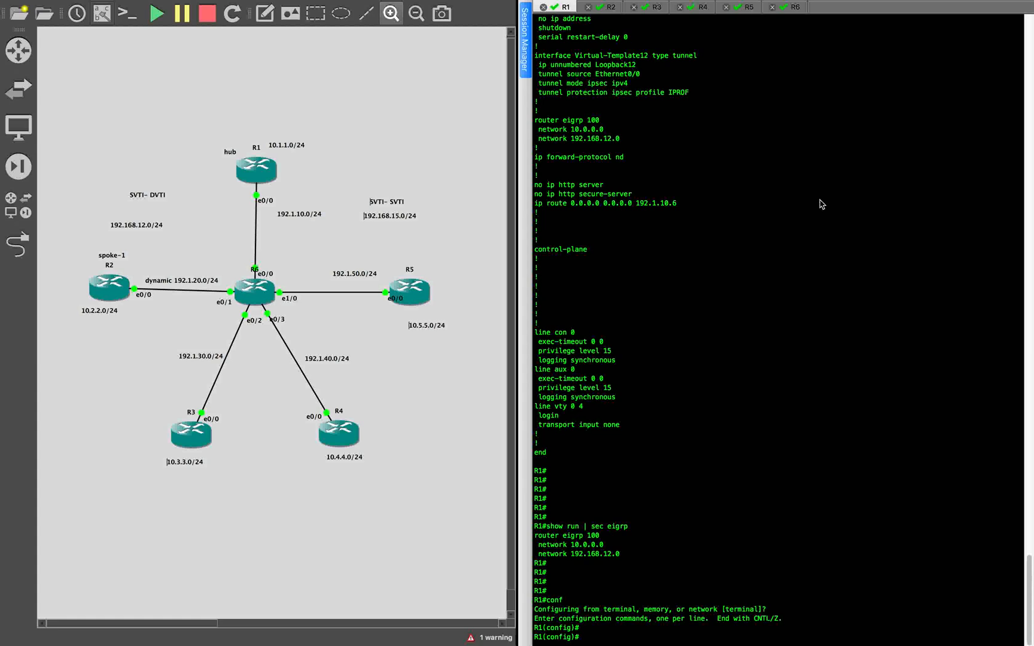
pyautogui.press('super+v')
pyautogui.click(945, 256)
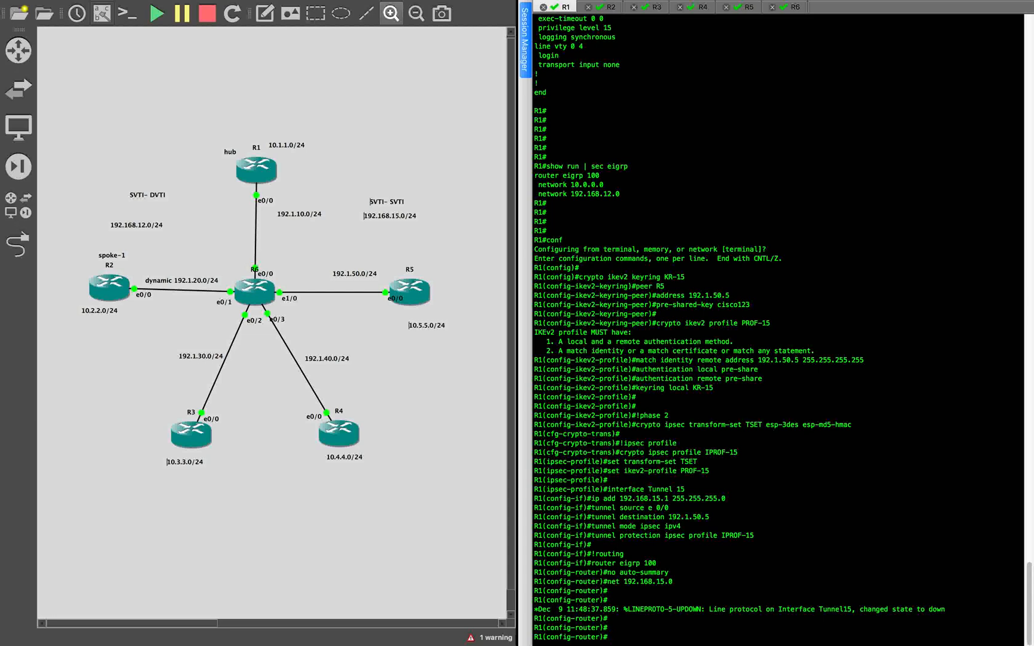
# - Back in the text editor, duplicate the whole R1 block, including the pre-shared key line, below the routing section after a few blank lines
pyautogui.hotkey('ctrl', 'Right')
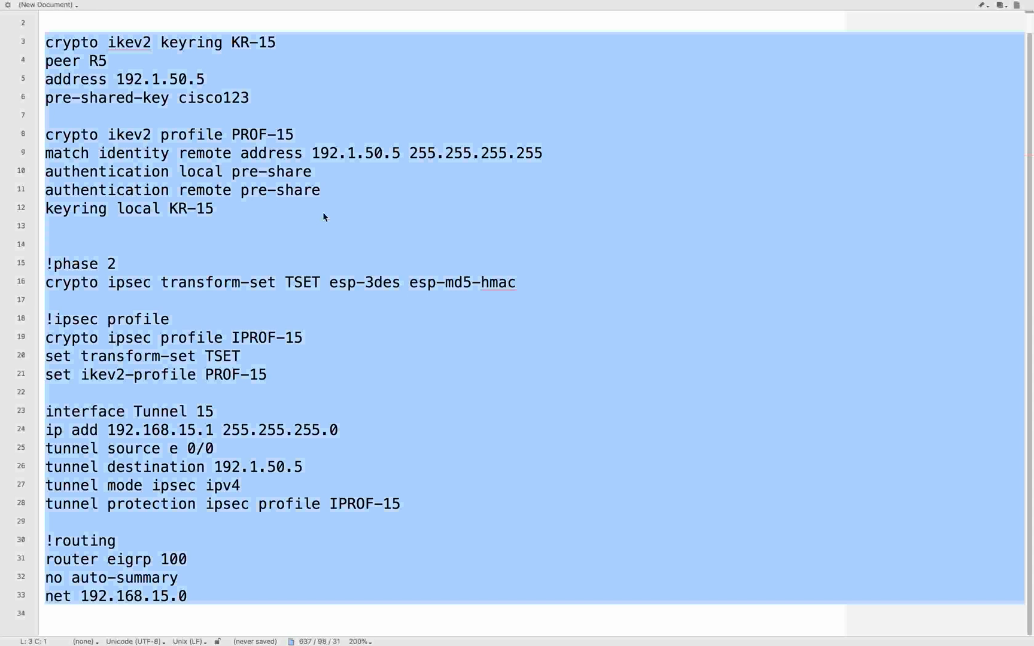
pyautogui.click(299, 211)
pyautogui.scroll(1, 299, 211)
pyautogui.click(44, 20)
pyautogui.moveTo(44, 20); pyautogui.dragTo(250, 642)
pyautogui.press('super+c')
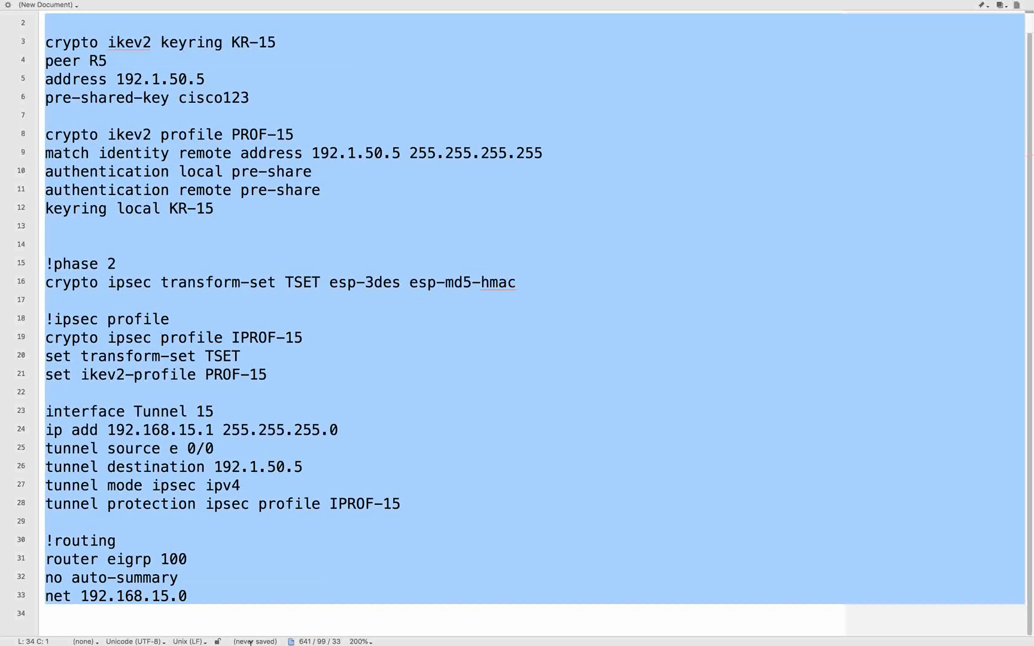
pyautogui.click(295, 609)
pyautogui.press('Return')
pyautogui.press('Return')
pyautogui.press('Return')
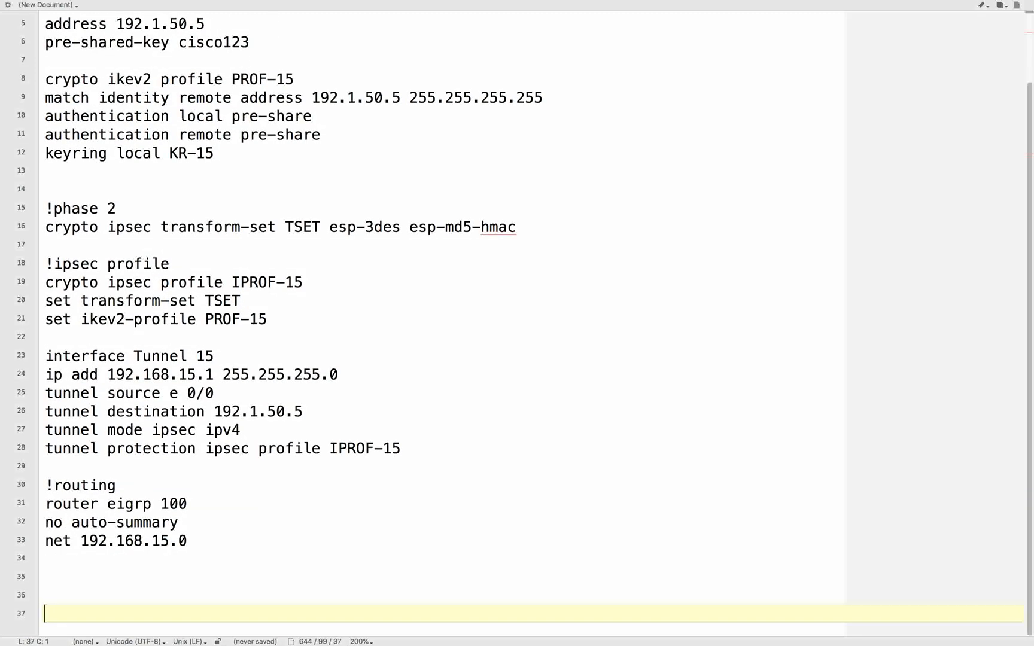
pyautogui.press('super+v')
# - Change the heading of the duplicated configuration block to R5
pyautogui.scroll(8, 238, 447)
pyautogui.scroll(-8, 237, 429)
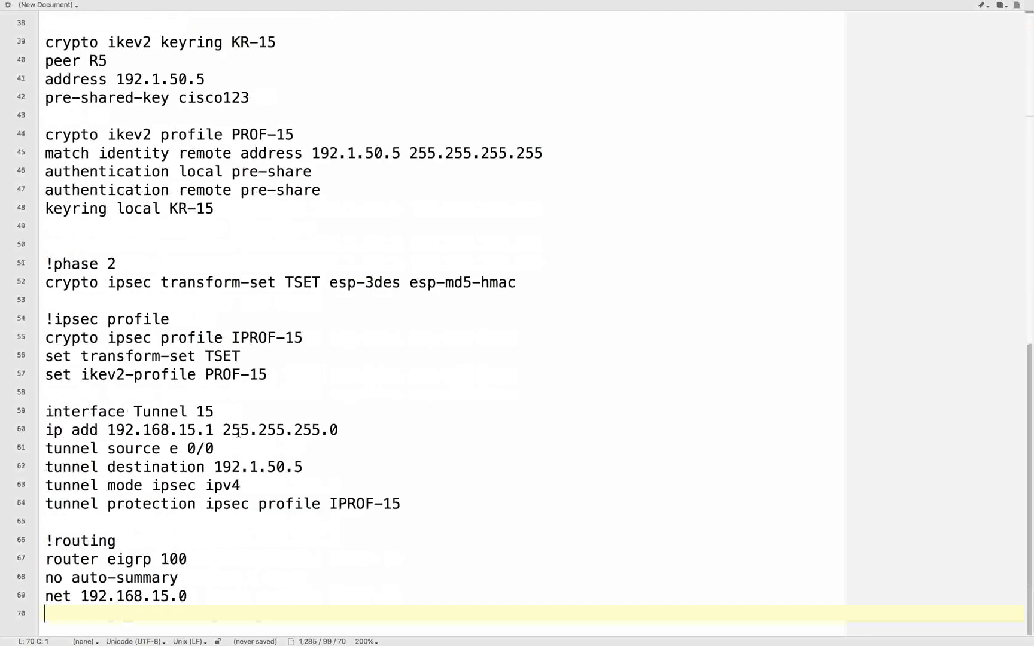
pyautogui.scroll(5, 211, 372)
pyautogui.click(108, 260)
pyautogui.press('BackSpace')
pyautogui.write('5')
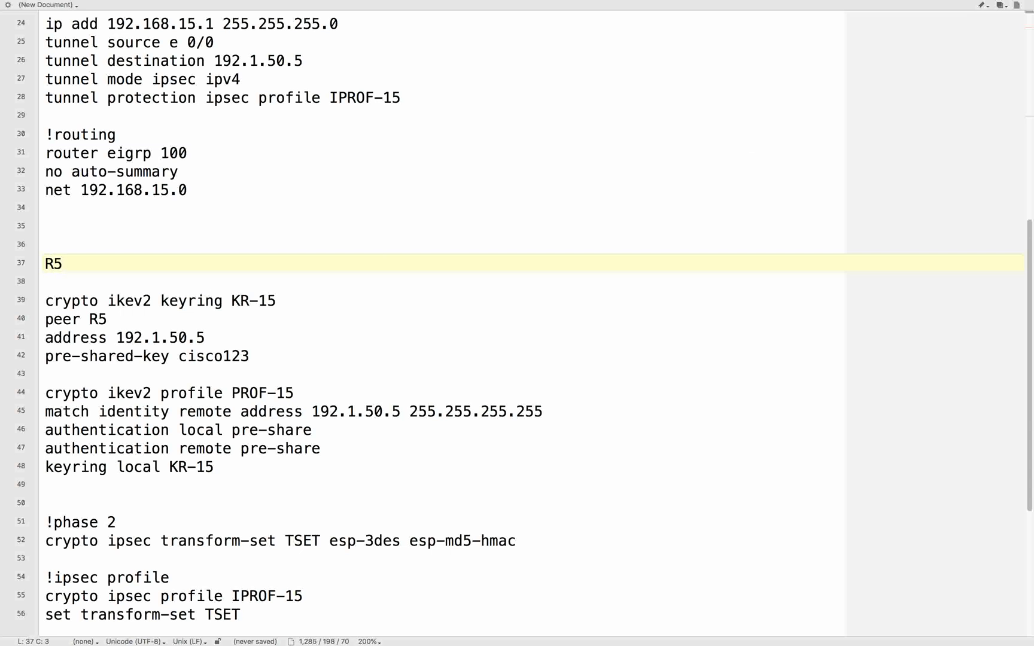
# - Below the R5 heading, paste IKEv2 proposal PROP-1 with encryption 3des, integrity md5 sha1 and group 2 5, plus policy POLICY-1 calling PROP-1
pyautogui.click(178, 338)
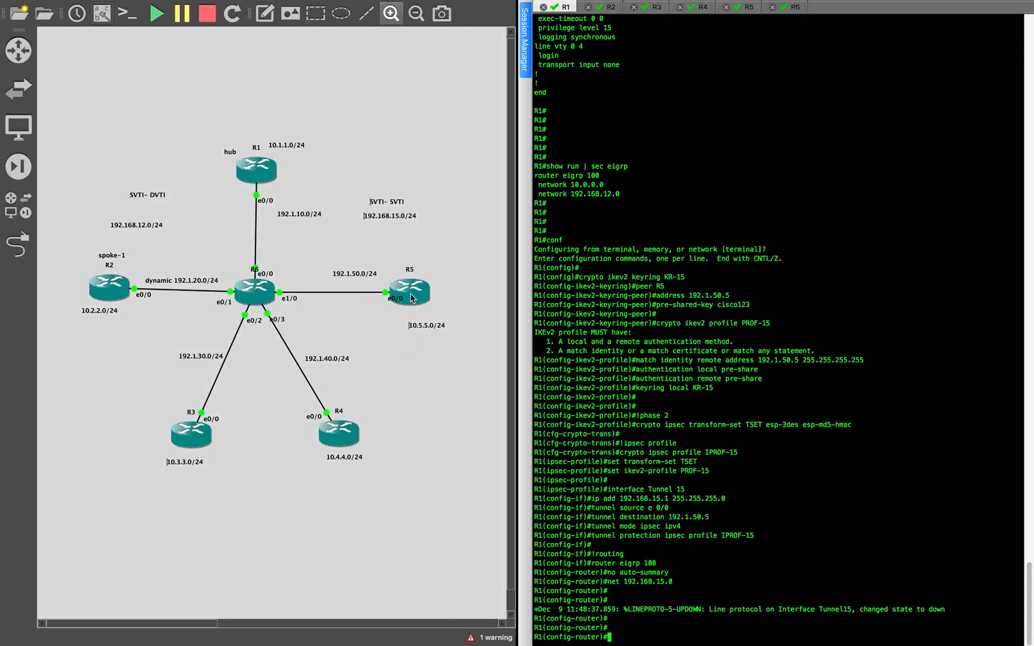
pyautogui.hotkey('ctrl', 'Right')
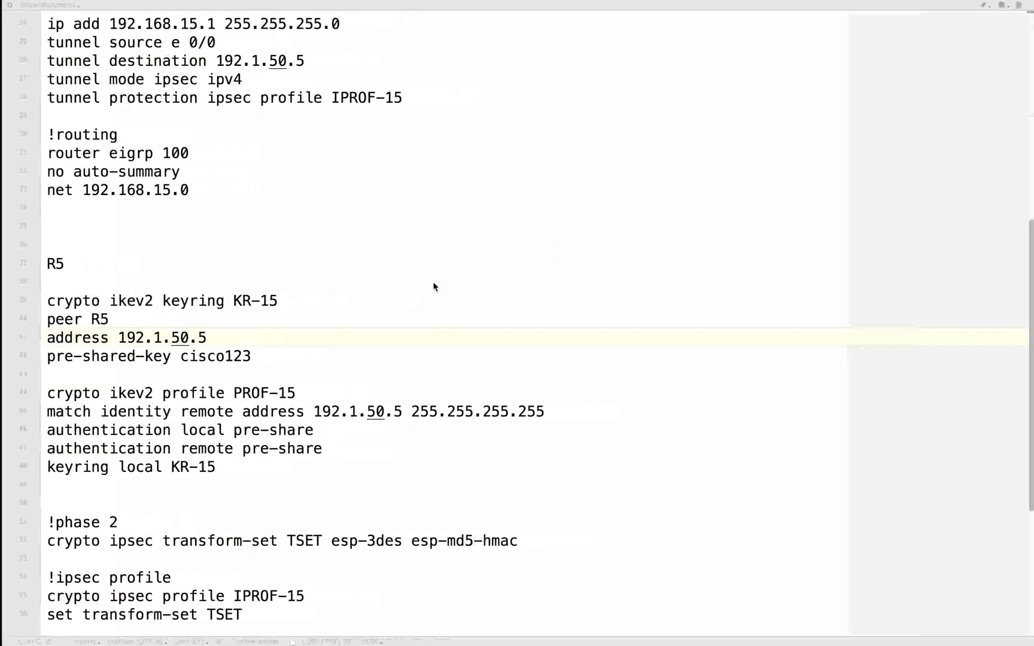
pyautogui.press('super+Tab')
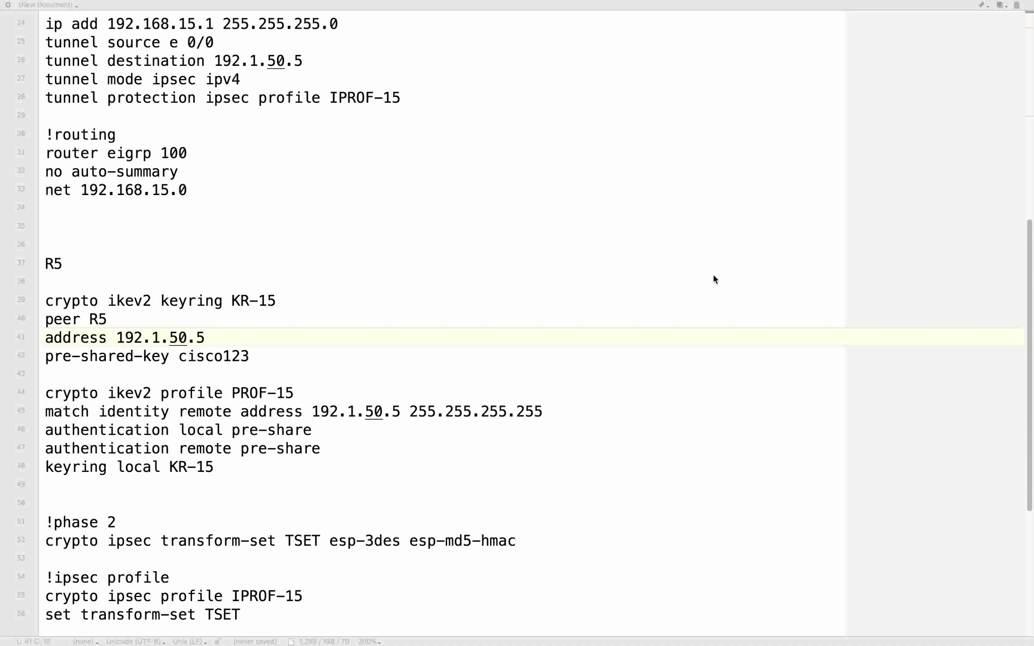
pyautogui.click(108, 278)
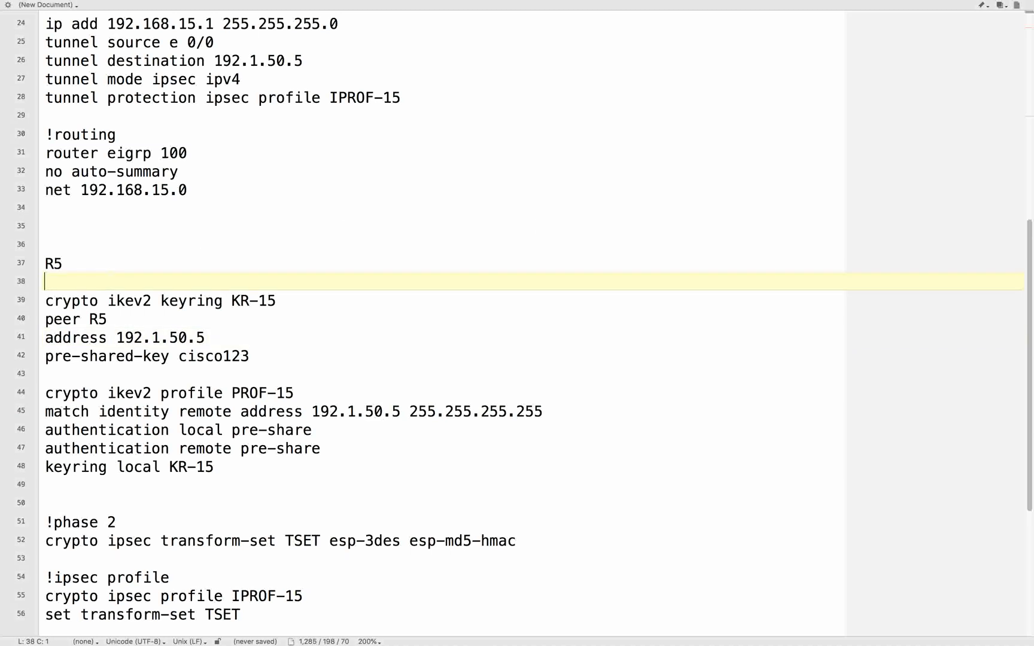
pyautogui.write('! ikev2 proposal crypto ikev2 proposal PROP-1 encryption 3des integrity md5 sha1 group 2 5  !conf policy and call proposal crypto ikev2 policy POLICY-1 proposal PROP-1')
# - Review R5's IKEv2 proposal lines and check the proposal name called by the IKEv2 policy
pyautogui.click(133, 356)
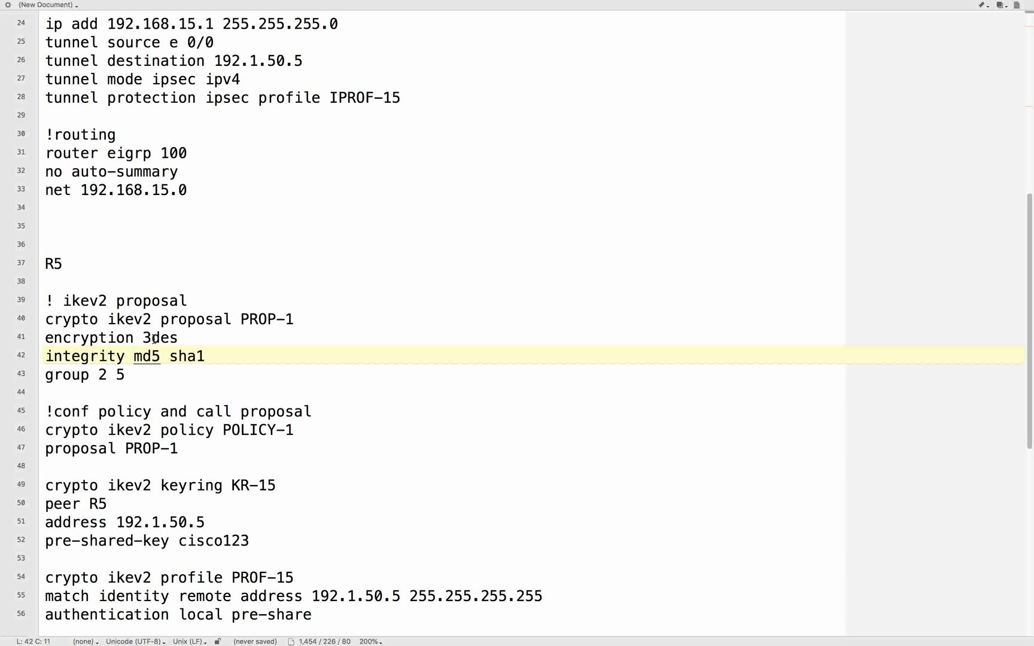
pyautogui.doubleClick(125, 299)
pyautogui.press('Down')
pyautogui.press('Down')
pyautogui.moveTo(162, 319); pyautogui.dragTo(314, 319)
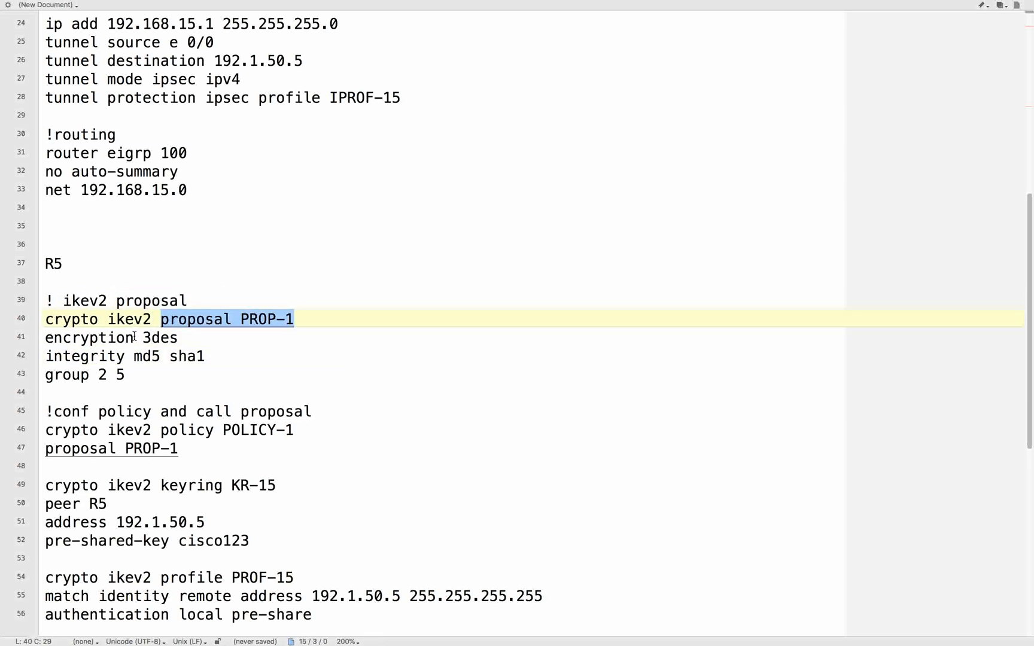
pyautogui.scroll(-3, 180, 269)
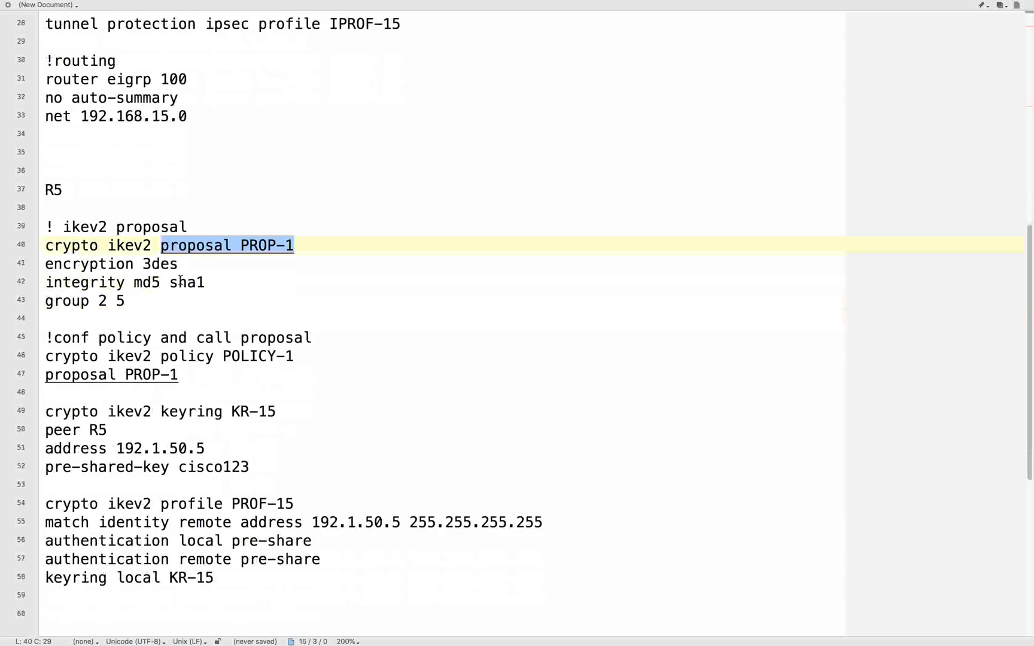
pyautogui.click(143, 320)
pyautogui.moveTo(161, 337); pyautogui.dragTo(386, 349)
pyautogui.click(183, 370)
pyautogui.moveTo(126, 356); pyautogui.dragTo(205, 357)
pyautogui.scroll(-6, 205, 357)
# - In R5's IKEv2 keyring KR-15, set the peer address to 192.1.10.1
pyautogui.click(198, 208)
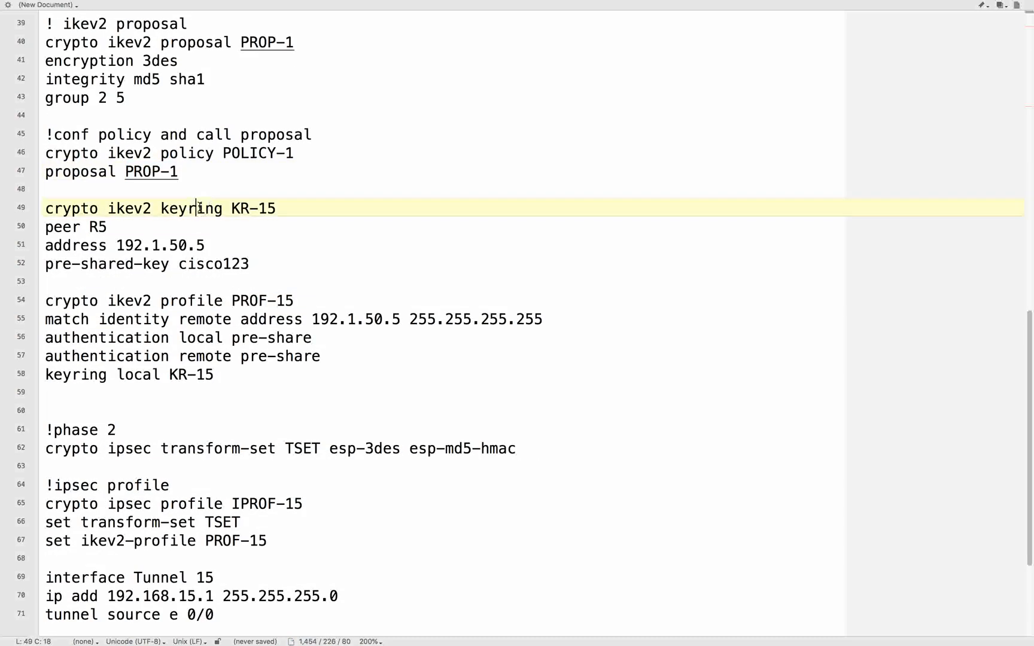
pyautogui.moveTo(160, 208); pyautogui.dragTo(296, 208)
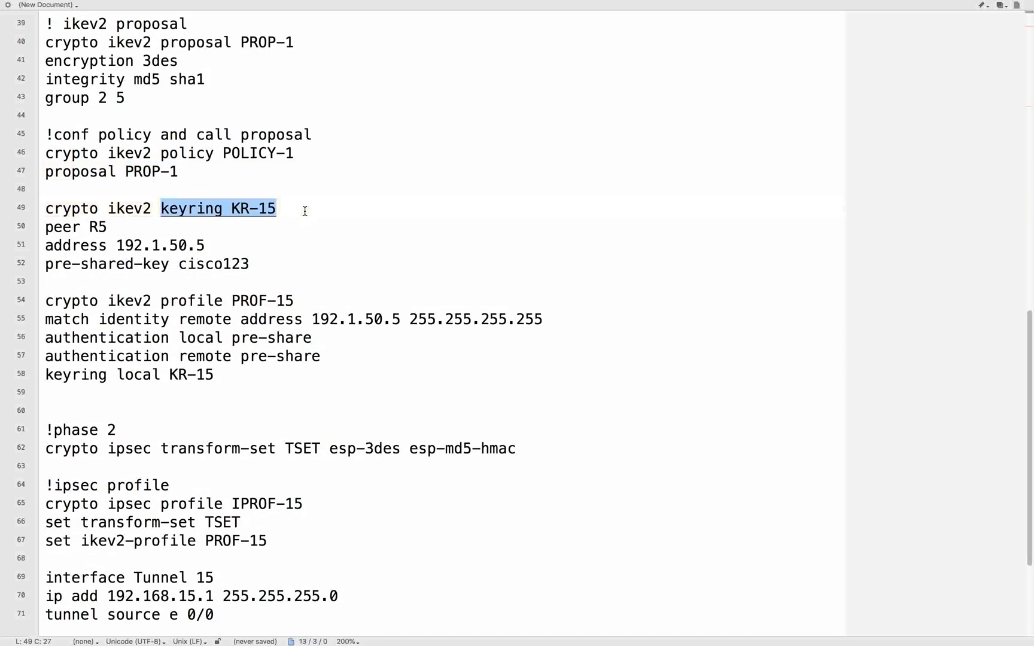
pyautogui.press('Down')
pyautogui.moveTo(180, 264); pyautogui.dragTo(255, 267)
pyautogui.click(193, 229)
pyautogui.moveTo(116, 245); pyautogui.dragTo(234, 248)
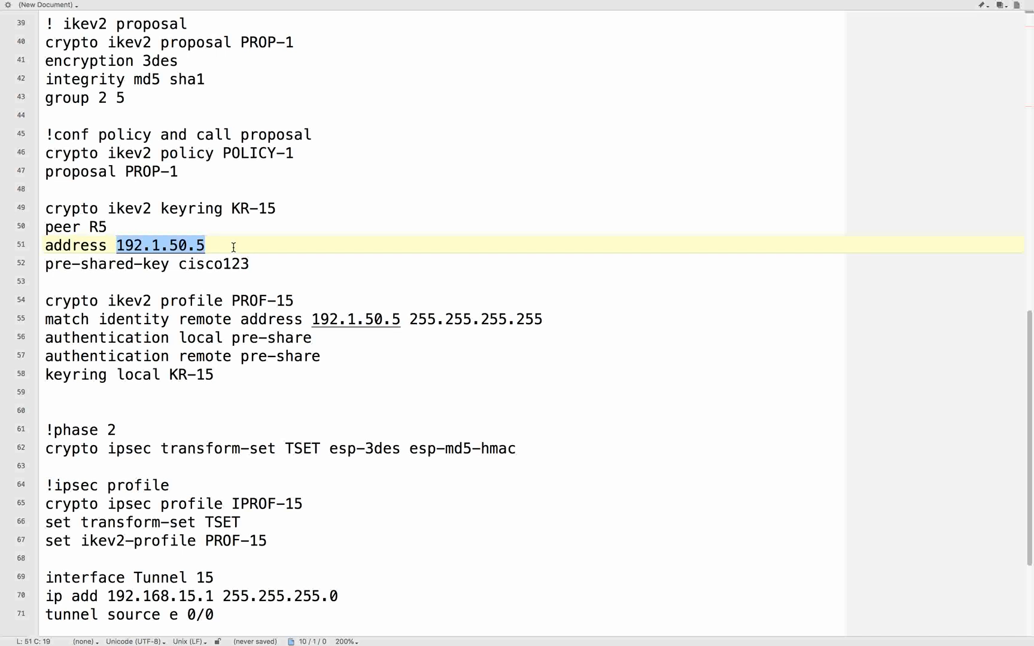
pyautogui.click(233, 247)
pyautogui.press('BackSpace')
pyautogui.press('BackSpace')
pyautogui.press('BackSpace')
pyautogui.press('BackSpace')
pyautogui.write('10.1')
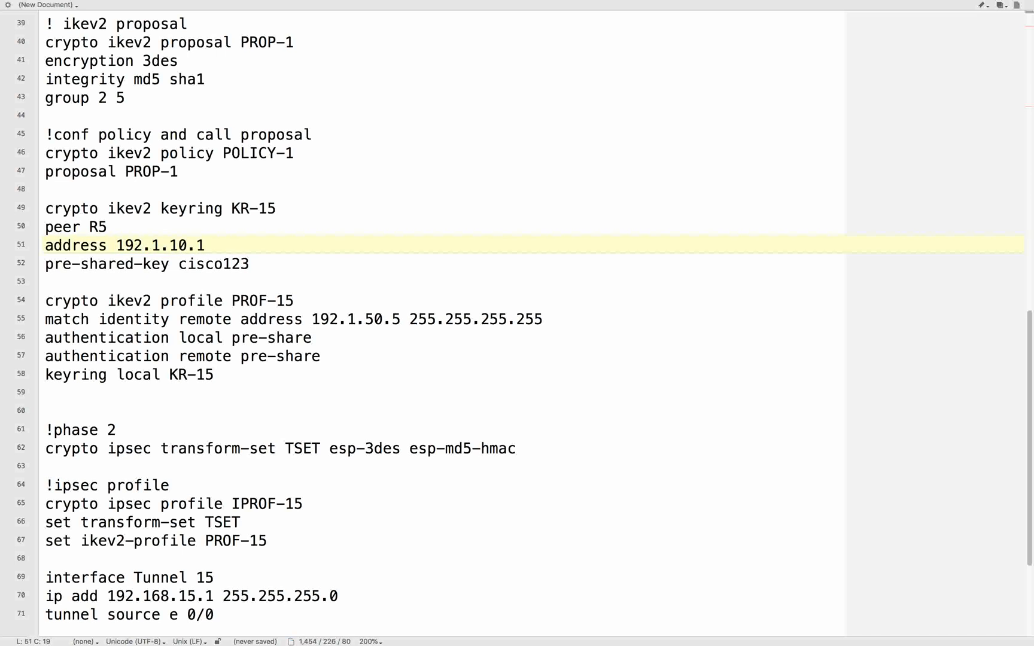
# - Rename the peer in R5's keyring KR-15 to R1
pyautogui.click(145, 217)
pyautogui.press('BackSpace')
pyautogui.write('1')
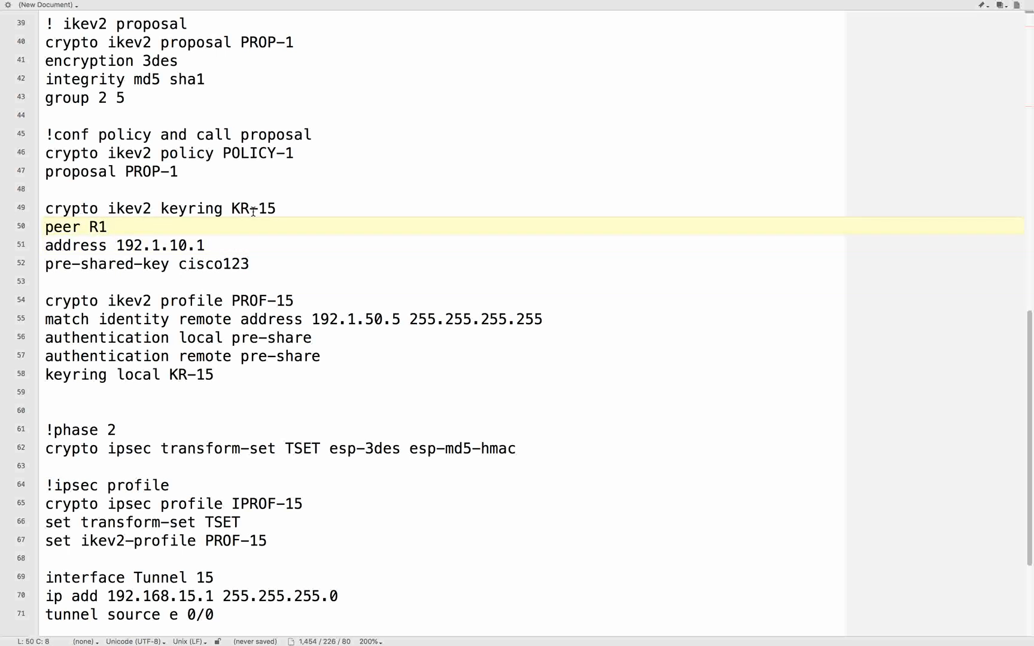
# - In R5's IKEv2 profile PROF-15, set the matched remote identity address to 192.1.10.1
pyautogui.scroll(-3, 251, 237)
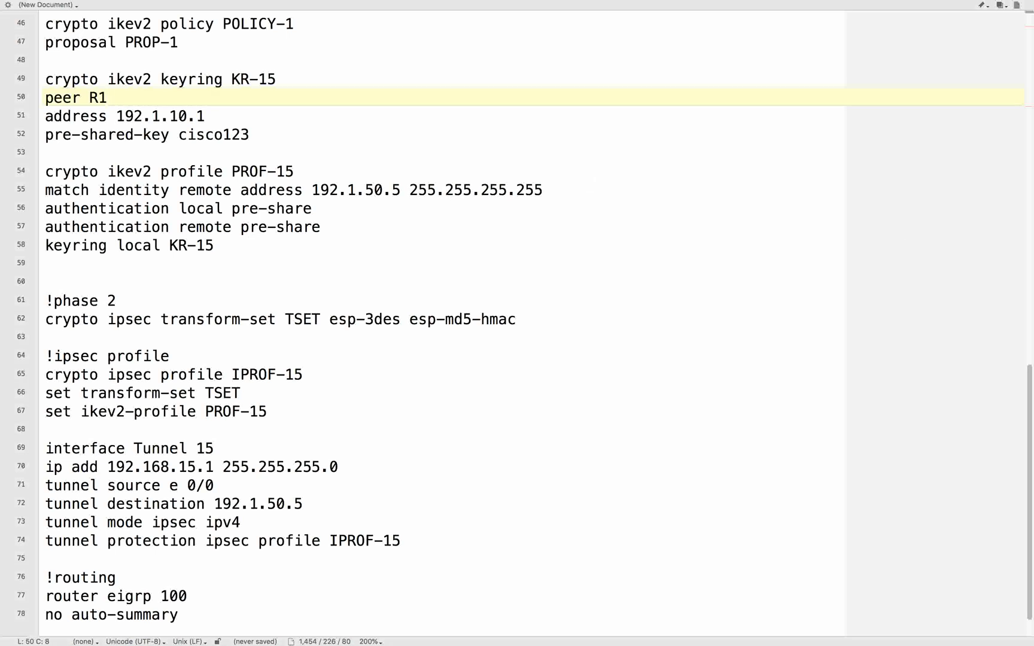
pyautogui.click(395, 213)
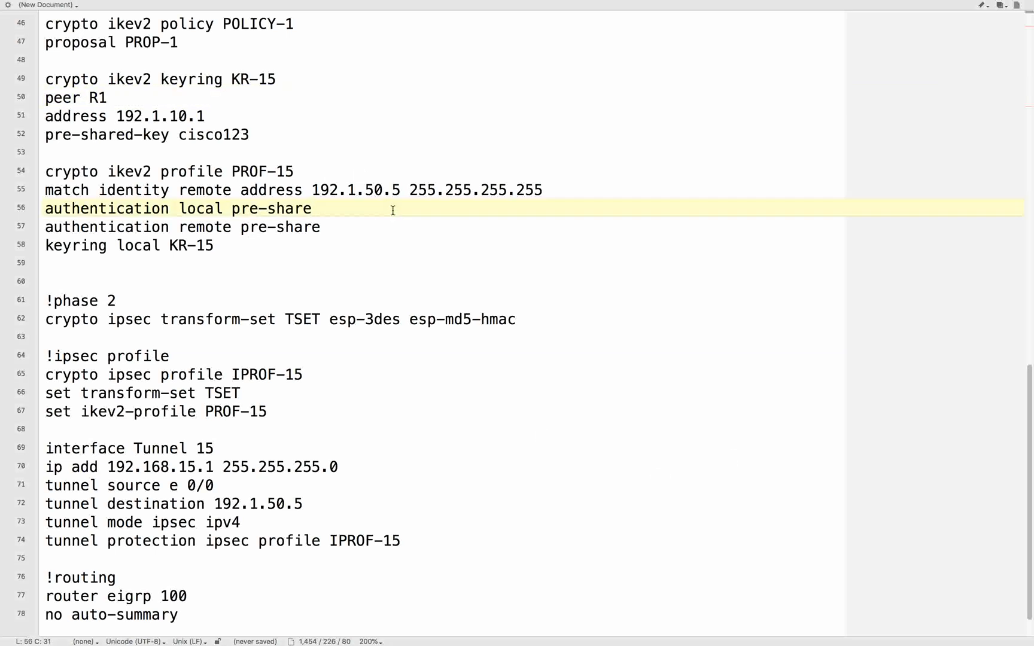
pyautogui.click(383, 189)
pyautogui.press('BackSpace')
pyautogui.press('BackSpace')
pyautogui.write('10')
pyautogui.press('Right')
pyautogui.press('Right')
pyautogui.press('BackSpace')
pyautogui.write('1')
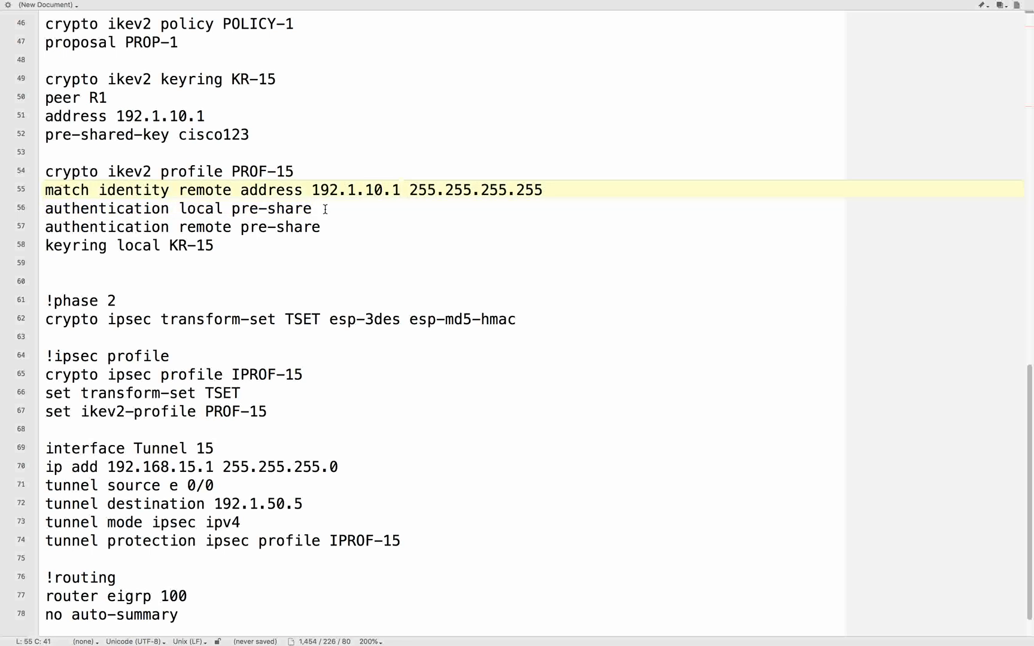
# - Set the IP address of R5's Tunnel 15 interface to 192.168.15.5
pyautogui.click(261, 256)
pyautogui.scroll(-1, 261, 254)
pyautogui.click(252, 264)
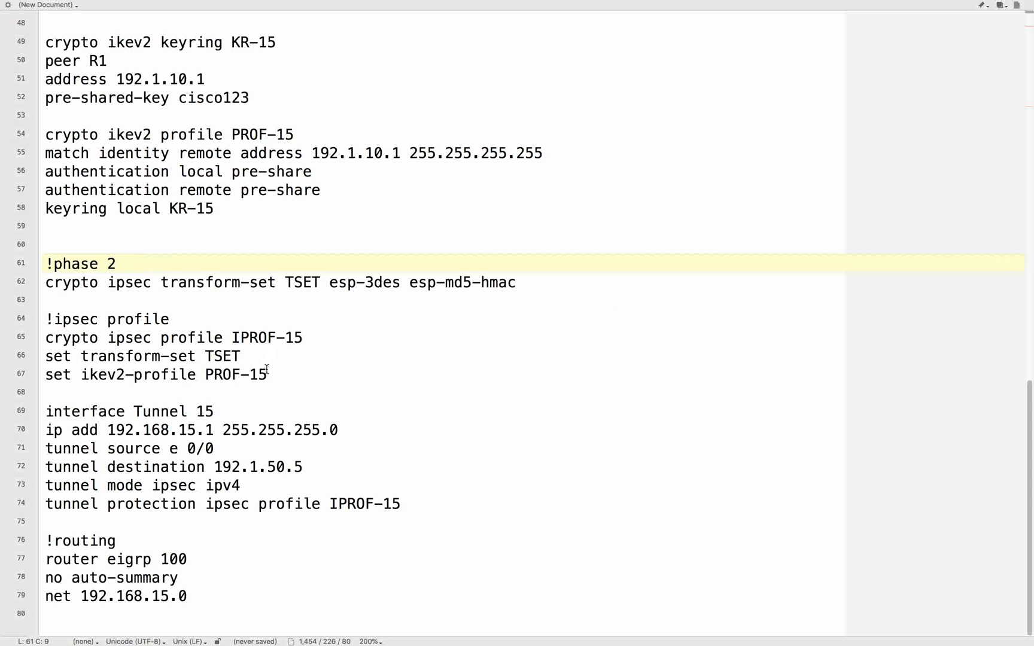
pyautogui.click(317, 392)
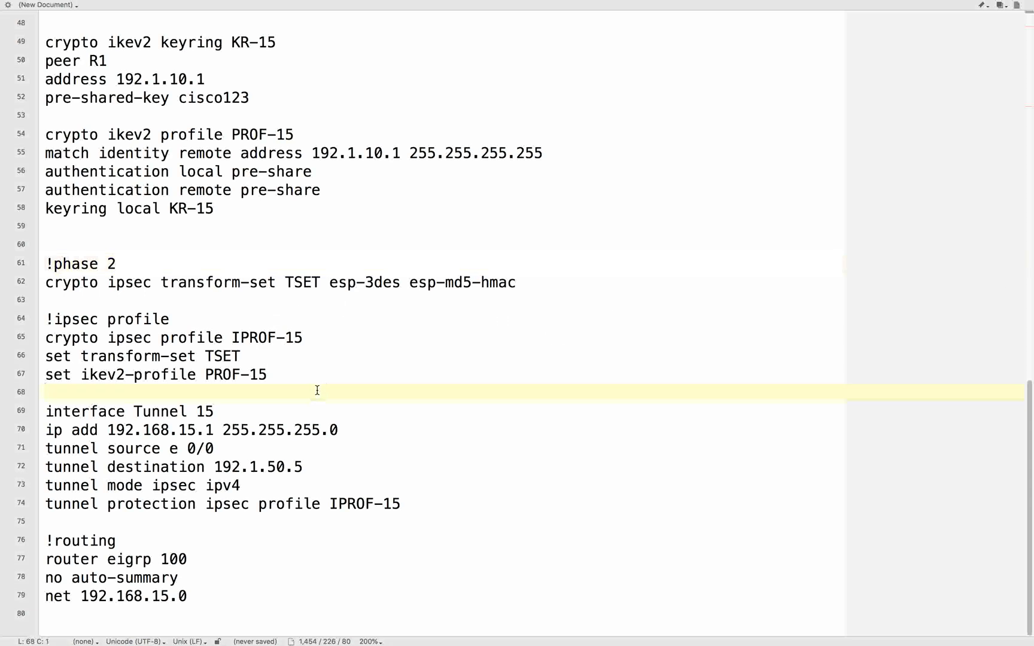
pyautogui.click(259, 405)
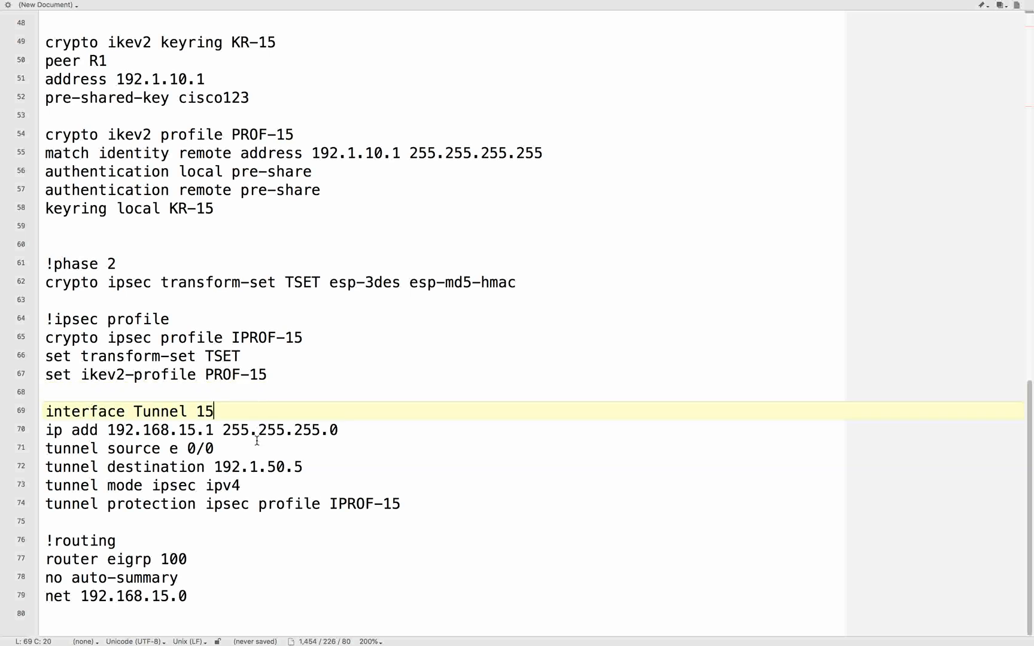
pyautogui.click(211, 430)
pyautogui.press('BackSpace')
pyautogui.write('5')
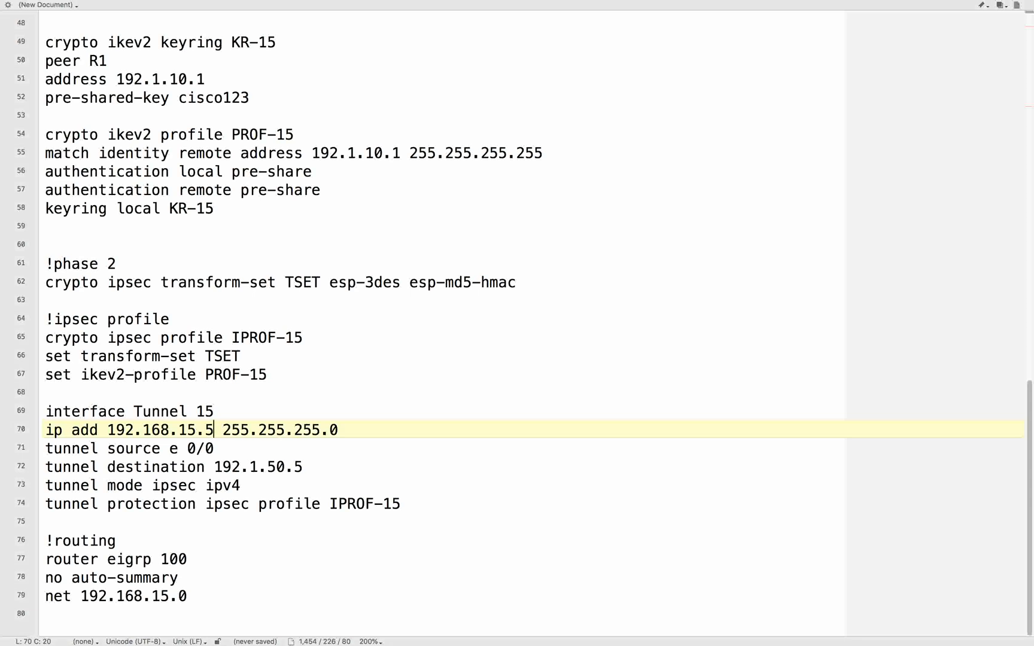
# - Set the destination of R5's Tunnel 15 interface to 192.1.10.1
pyautogui.click(275, 467)
pyautogui.press('BackSpace')
pyautogui.write('1')
pyautogui.press('Right')
pyautogui.press('Right')
pyautogui.press('Right')
pyautogui.press('Right')
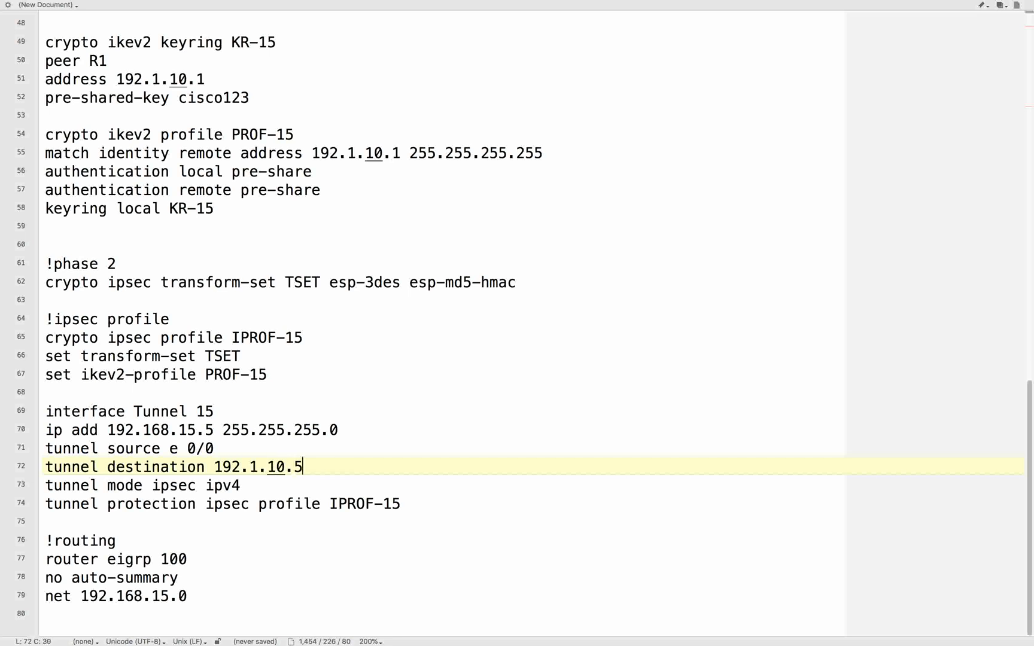
pyautogui.press('Left')
pyautogui.press('BackSpace')
pyautogui.write('1')
pyautogui.click(248, 484)
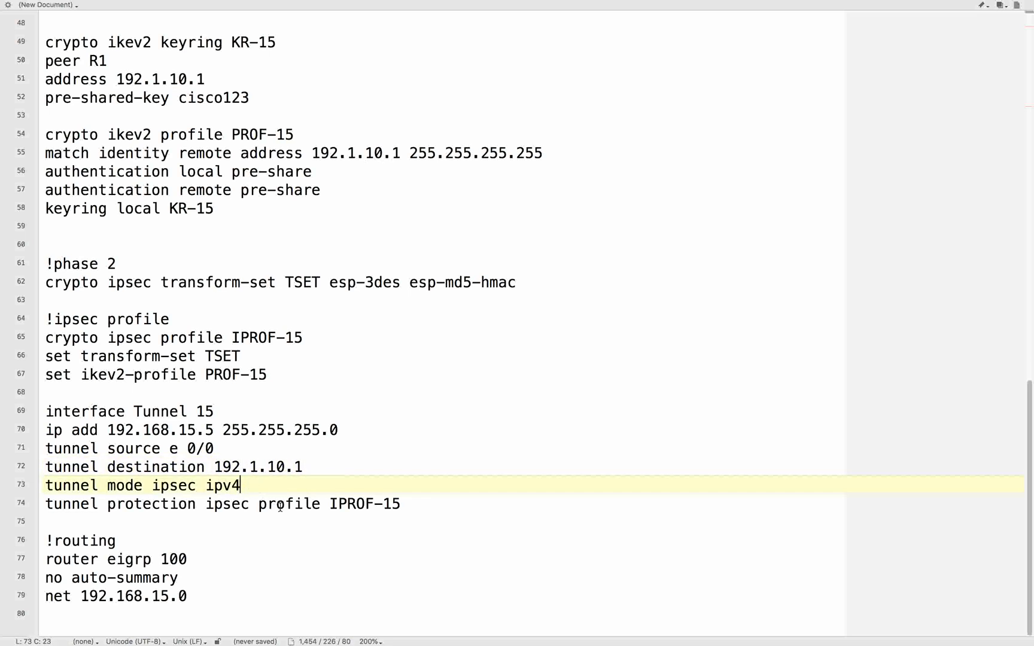
pyautogui.click(438, 502)
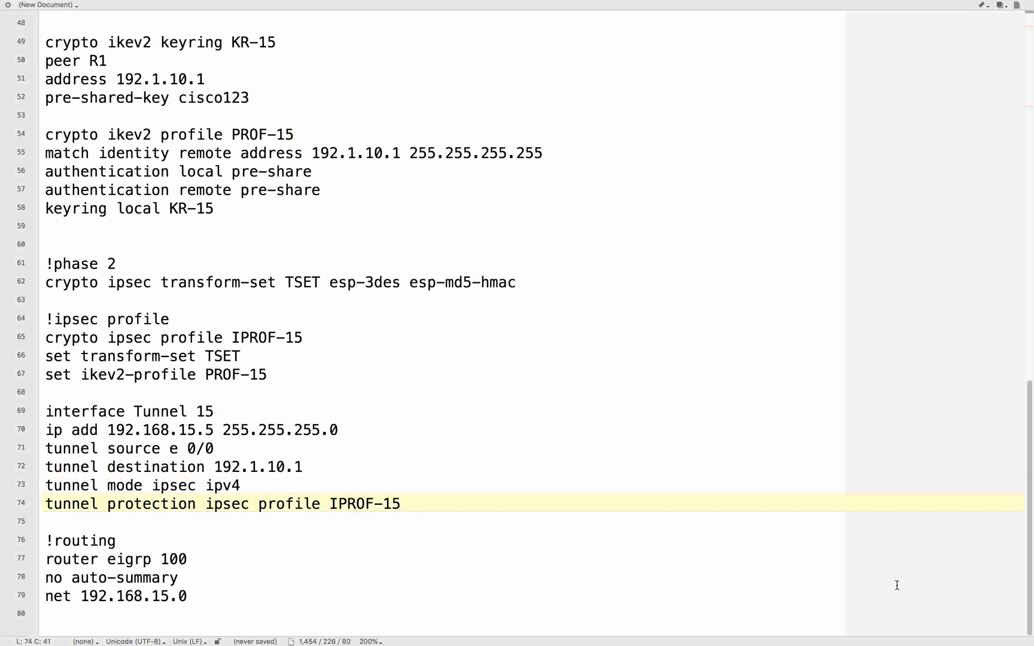
# - Add the statement "net 10.0.0.0" at the end of R5's EIGRP 100 routing section
pyautogui.moveTo(108, 561); pyautogui.dragTo(194, 560)
pyautogui.click(267, 561)
pyautogui.click(219, 594)
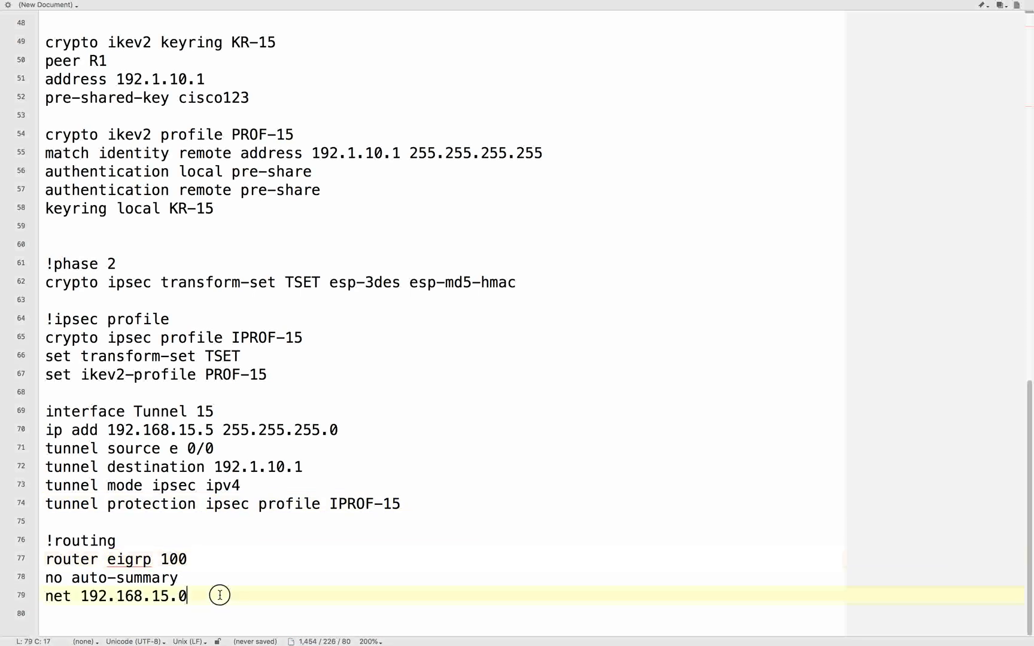
pyautogui.press('Return')
pyautogui.write('net ')
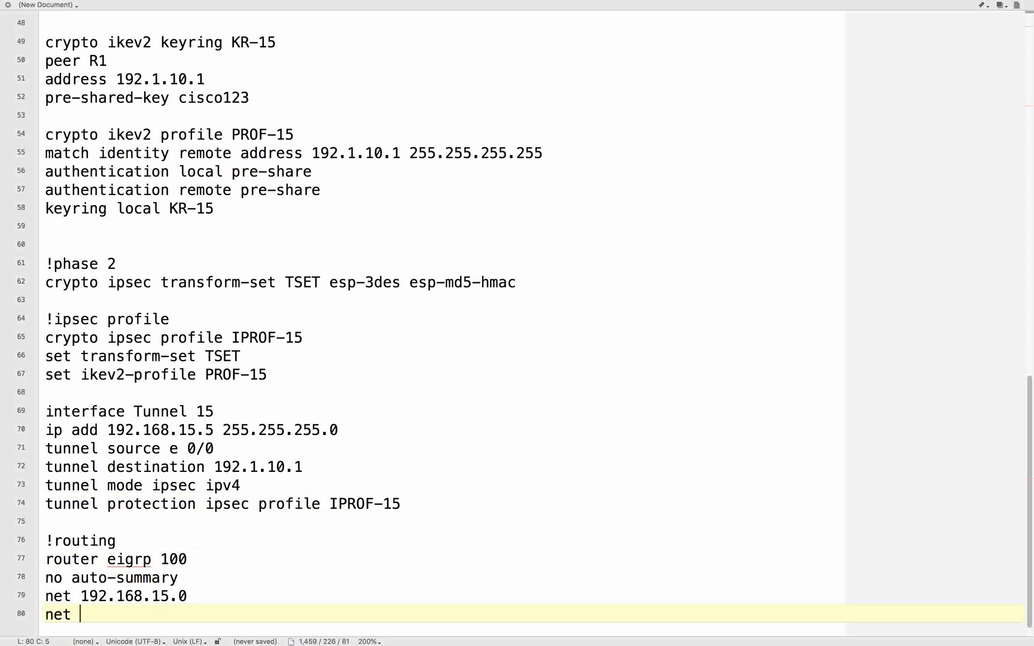
pyautogui.write('10.0.0.0')
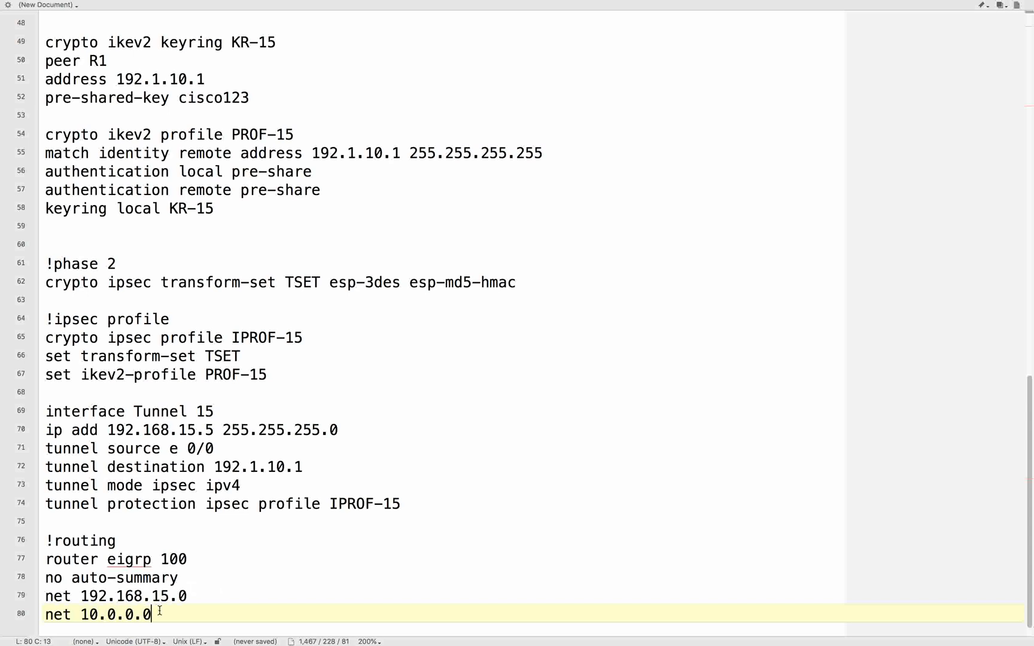
# - Copy the R5 block from the IKEv2 proposal comment to the end, including the pre-shared key line, and paste it into R5's SecureCRT console
pyautogui.moveTo(153, 614); pyautogui.dragTo(26, 298)
pyautogui.scroll(10, 26, 298)
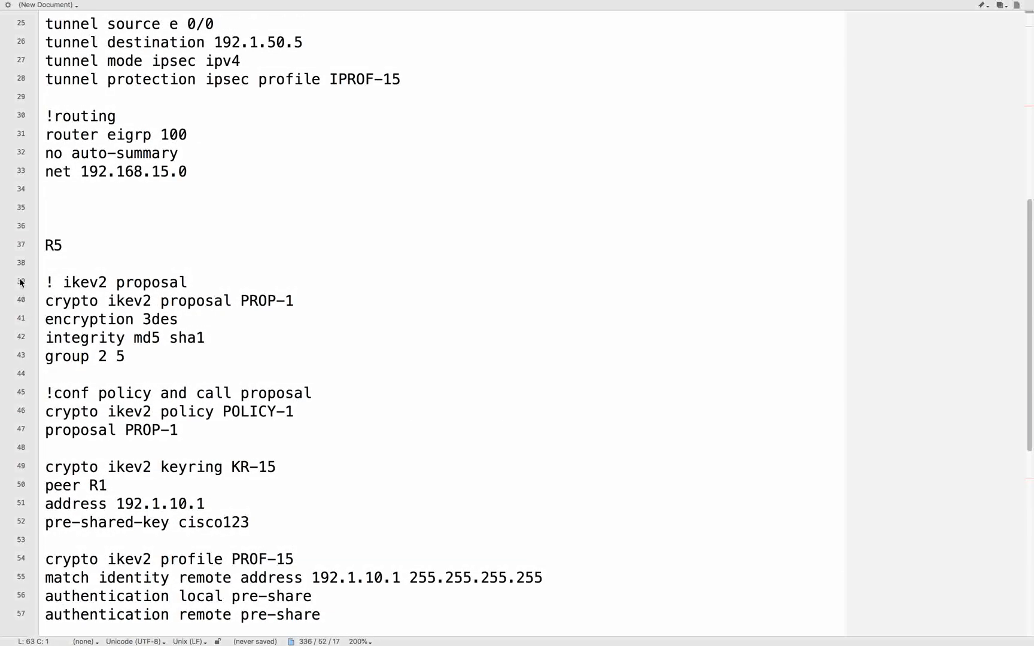
pyautogui.keyDown('shift'); pyautogui.click(49, 285); pyautogui.keyUp('shift')
pyautogui.hotkey('ctrl', 'Left')
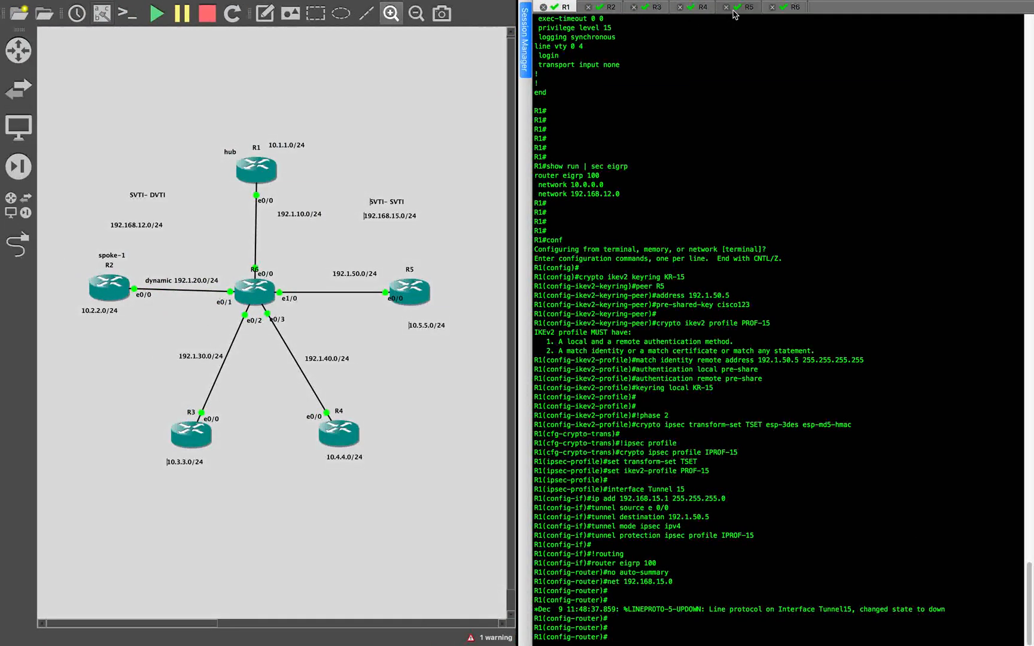
pyautogui.click(734, 13)
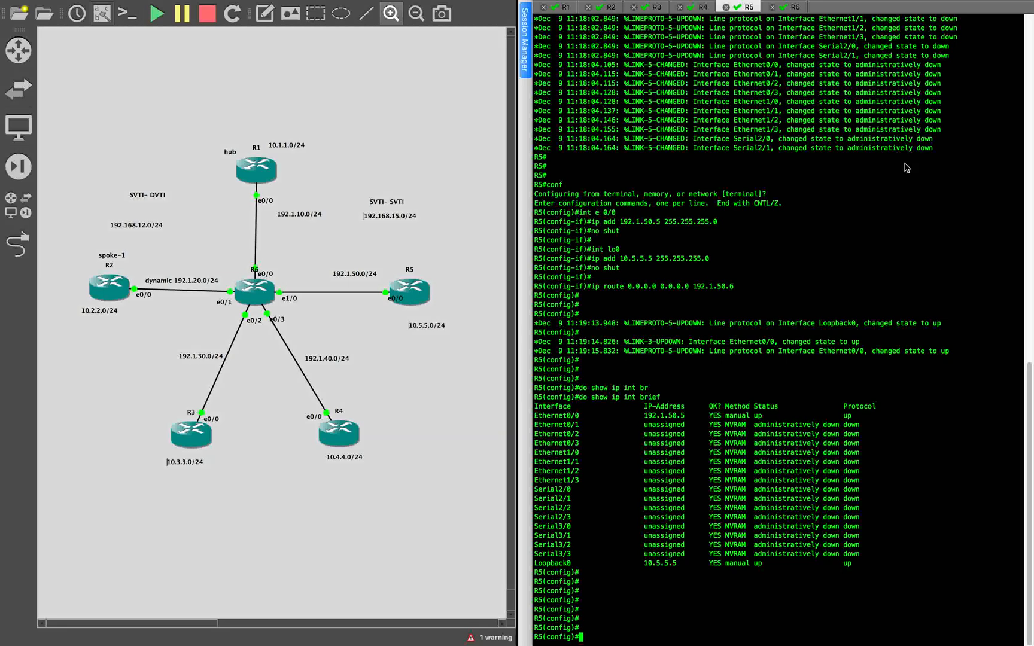
pyautogui.press('super+v')
pyautogui.click(948, 254)
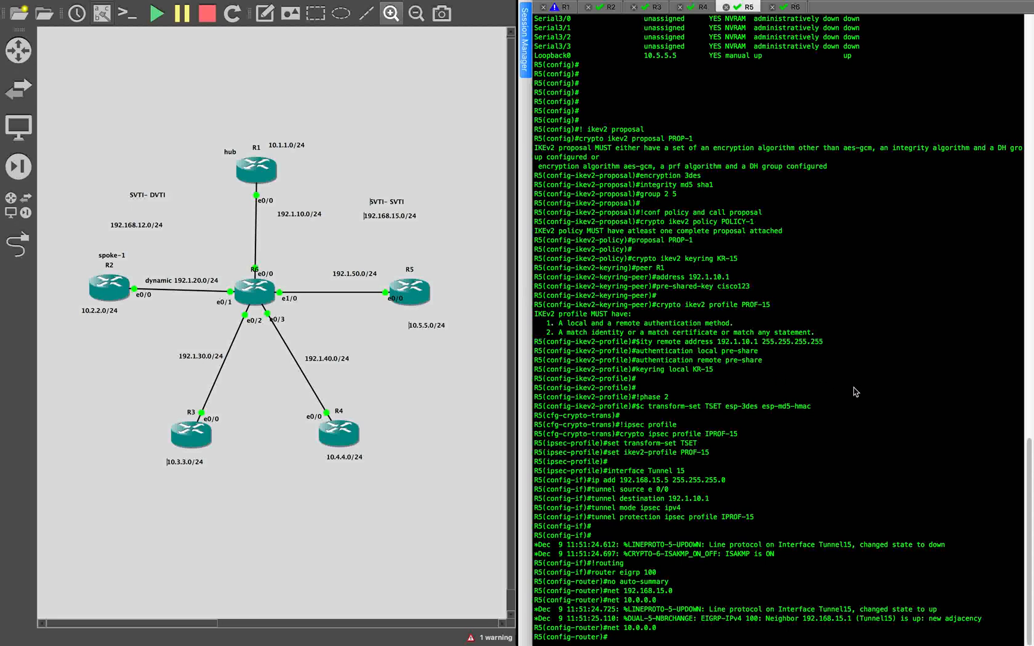
# - Switch to R1's console session and clear its screen
pyautogui.write('do')
pyautogui.click(557, 9)
pyautogui.moveTo(2, 5)
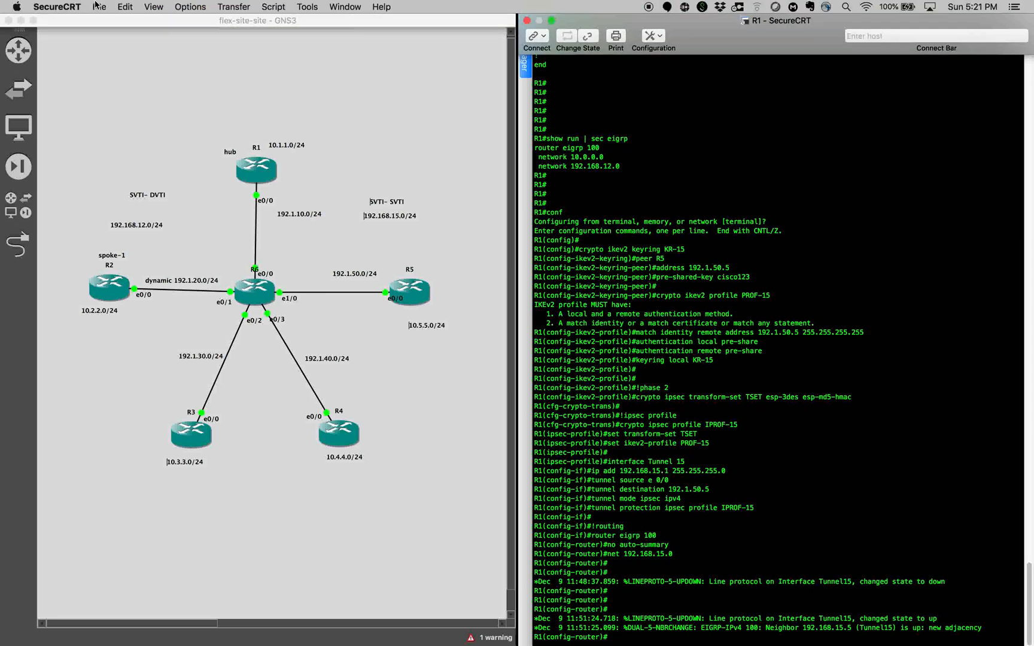
pyautogui.click(98, 7)
pyautogui.moveTo(126, 7)
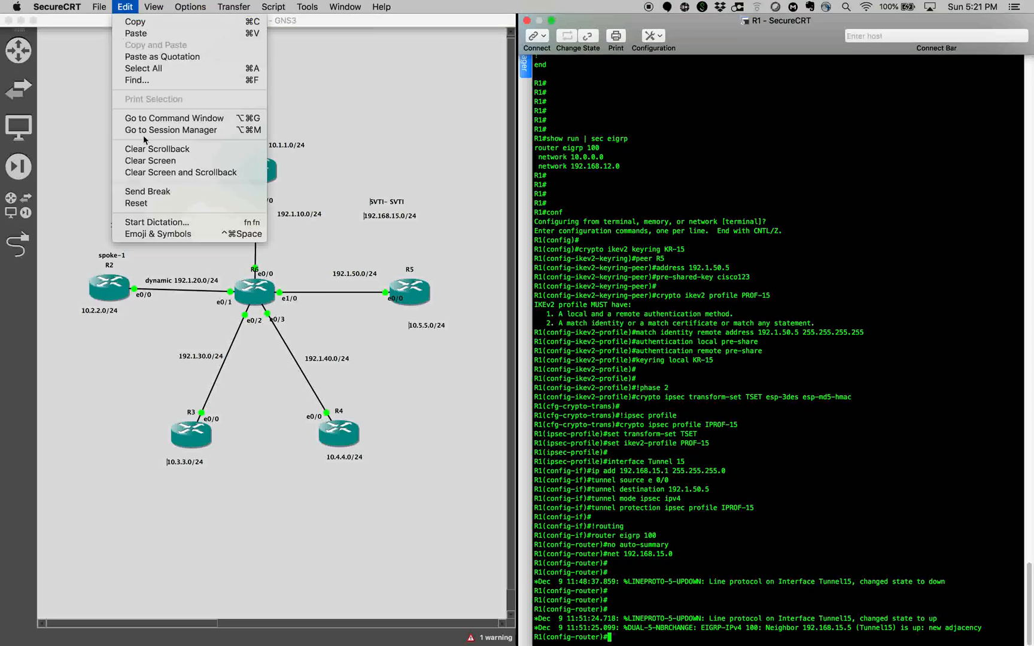
pyautogui.click(175, 161)
pyautogui.press('Return')
pyautogui.press('Return')
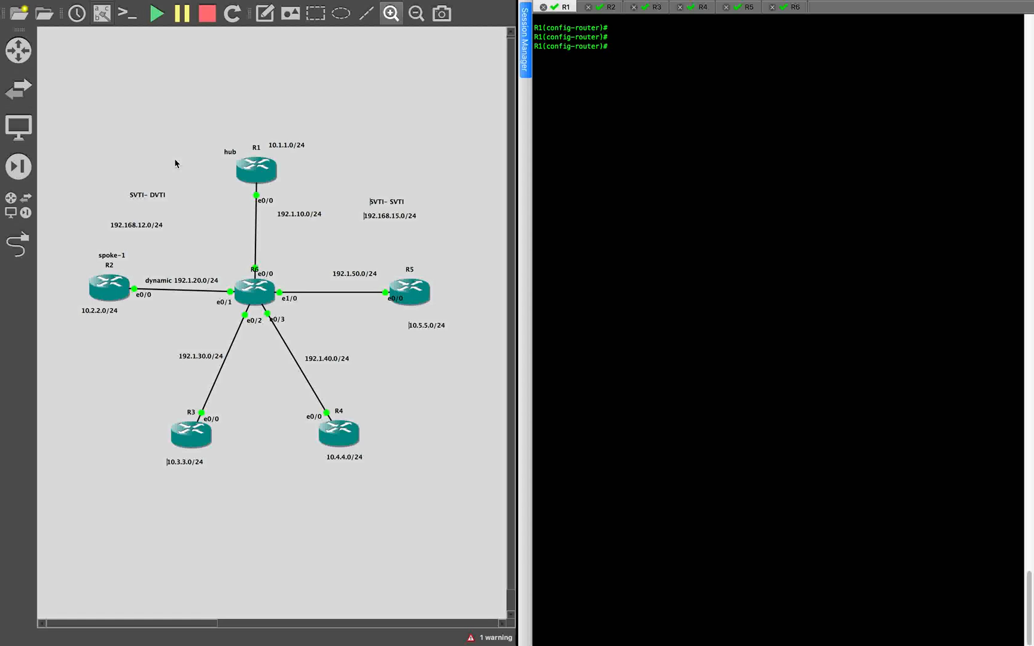
# - On R1, run "do show crypto ikev2 sa" and check the entry for remote peer 192.1.50.5
pyautogui.write('show')
pyautogui.press('BackSpace')
pyautogui.press('BackSpace')
pyautogui.press('BackSpace')
pyautogui.press('BackSpace')
pyautogui.press('BackSpace')
pyautogui.write('do show cry')
pyautogui.press('Tab')
pyautogui.write('p')
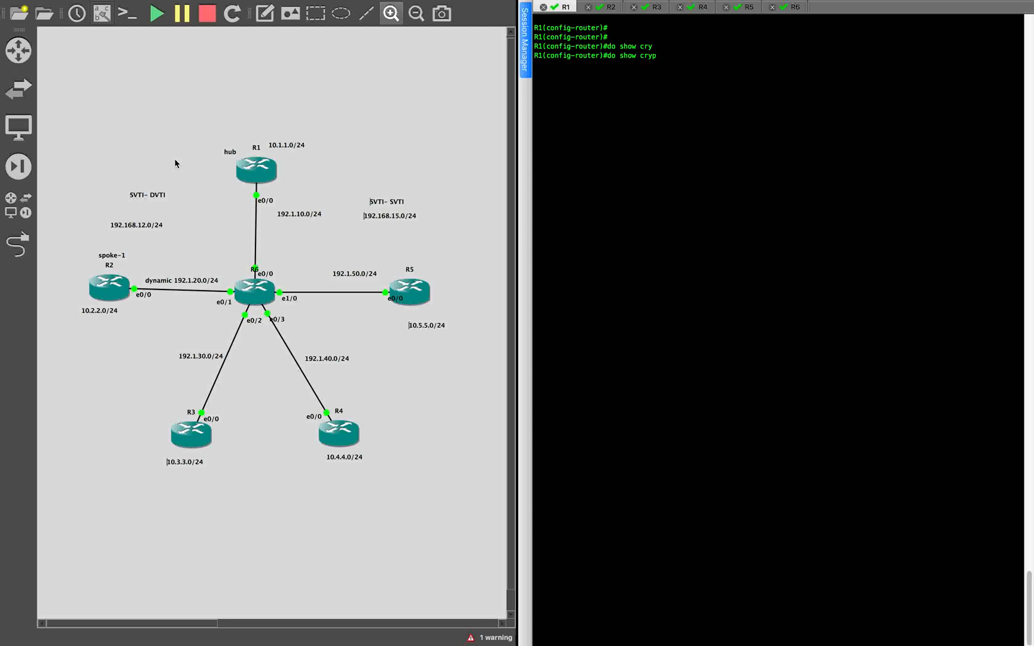
pyautogui.write('to i')
pyautogui.press('BackSpace')
pyautogui.press('BackSpace')
pyautogui.write('kev2 sa')
pyautogui.press('Return')
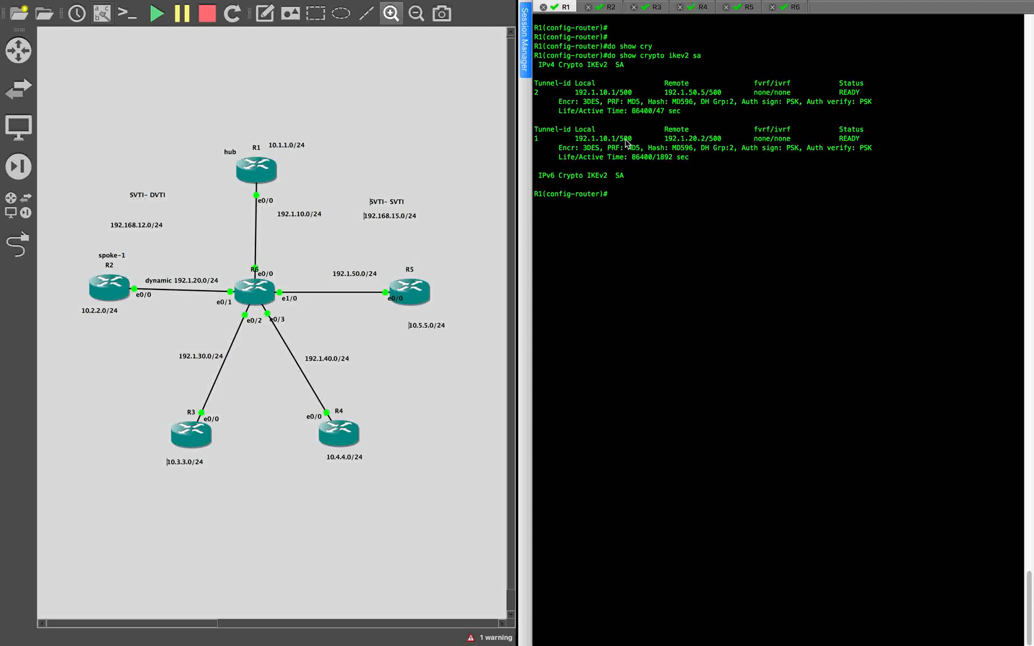
pyautogui.moveTo(571, 93); pyautogui.dragTo(728, 93)
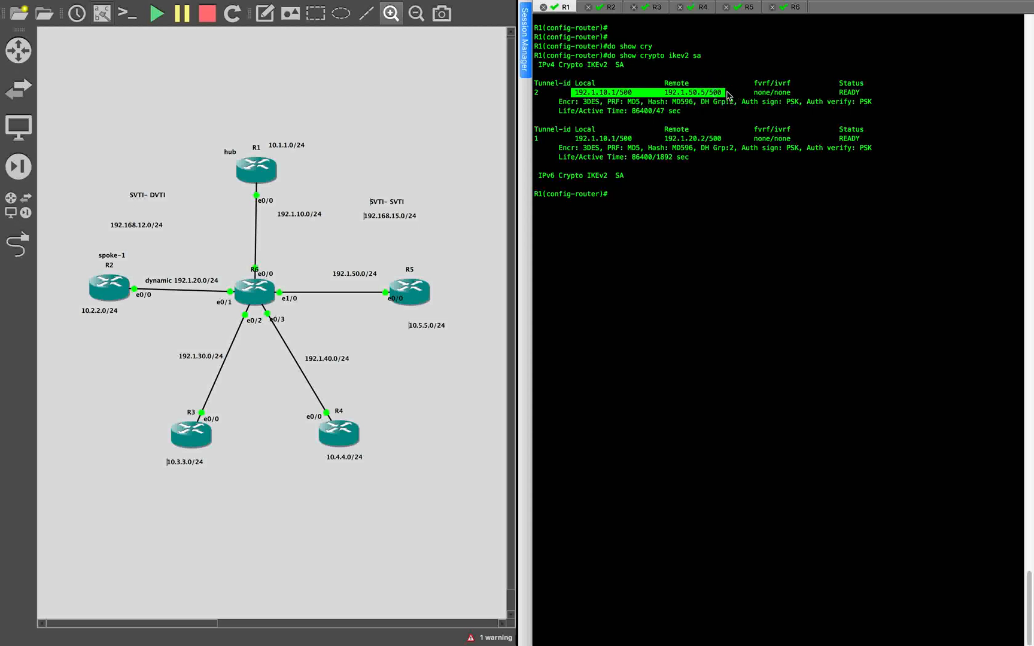
pyautogui.click(677, 189)
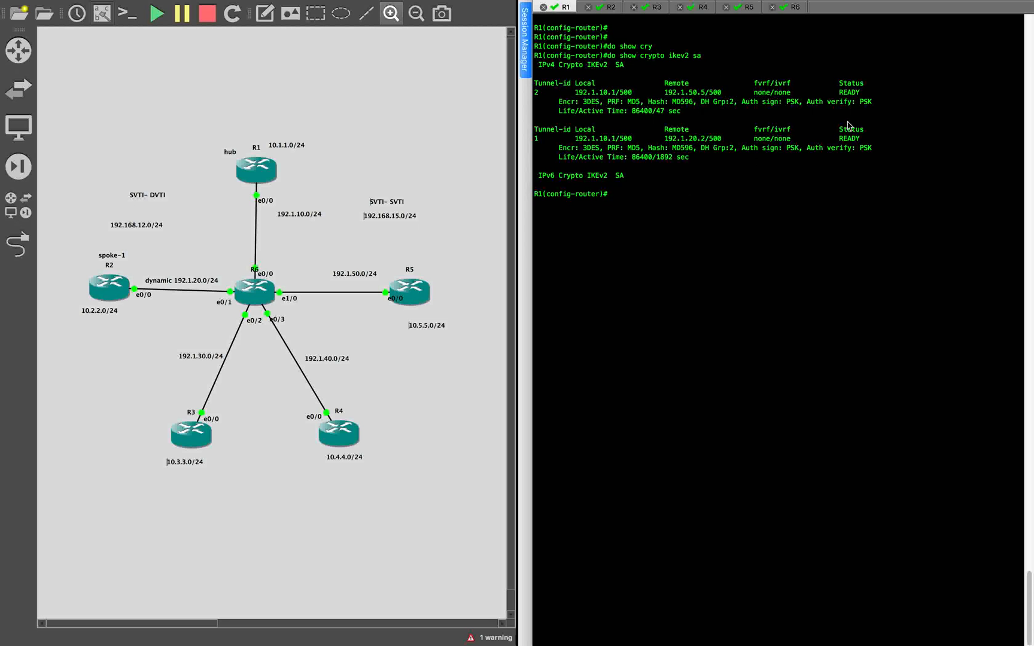
# - Ping R5's loopback 10.5.5.5 from R1's configuration mode and examine the echo replies
pyautogui.write('do ping 10.5.5.5')
pyautogui.press('Return')
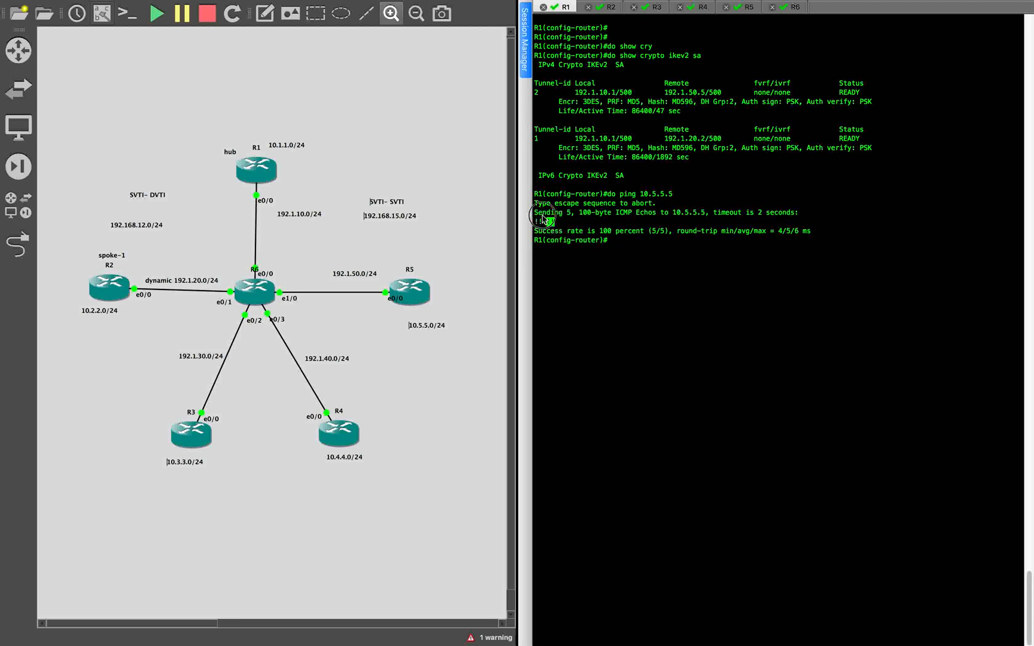
pyautogui.moveTo(554, 222); pyautogui.dragTo(534, 205)
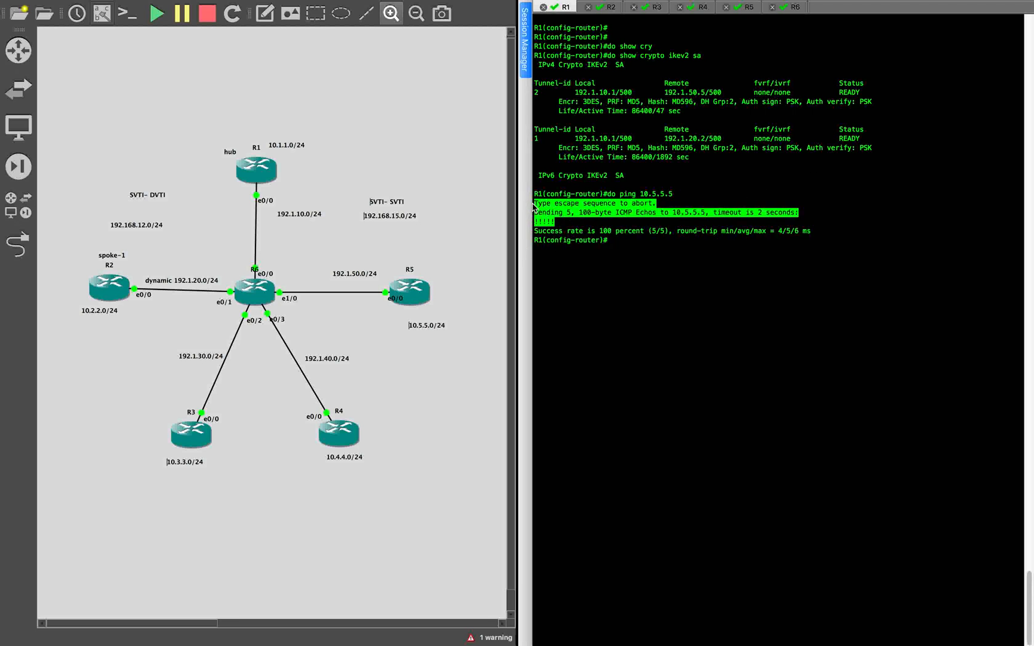
pyautogui.click(632, 252)
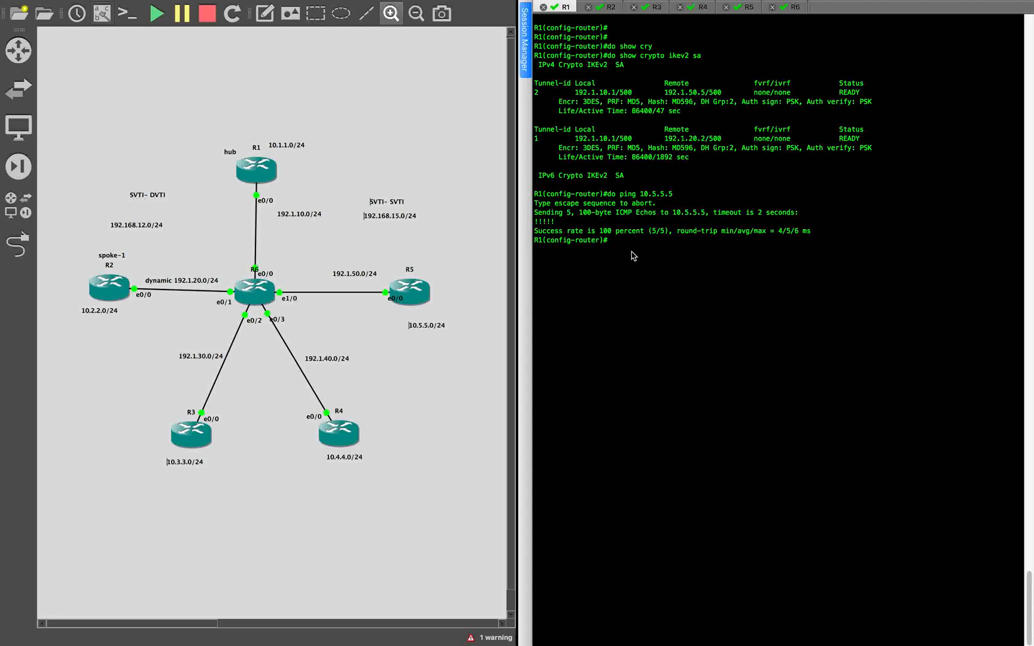
pyautogui.press('Return')
pyautogui.press('Return')
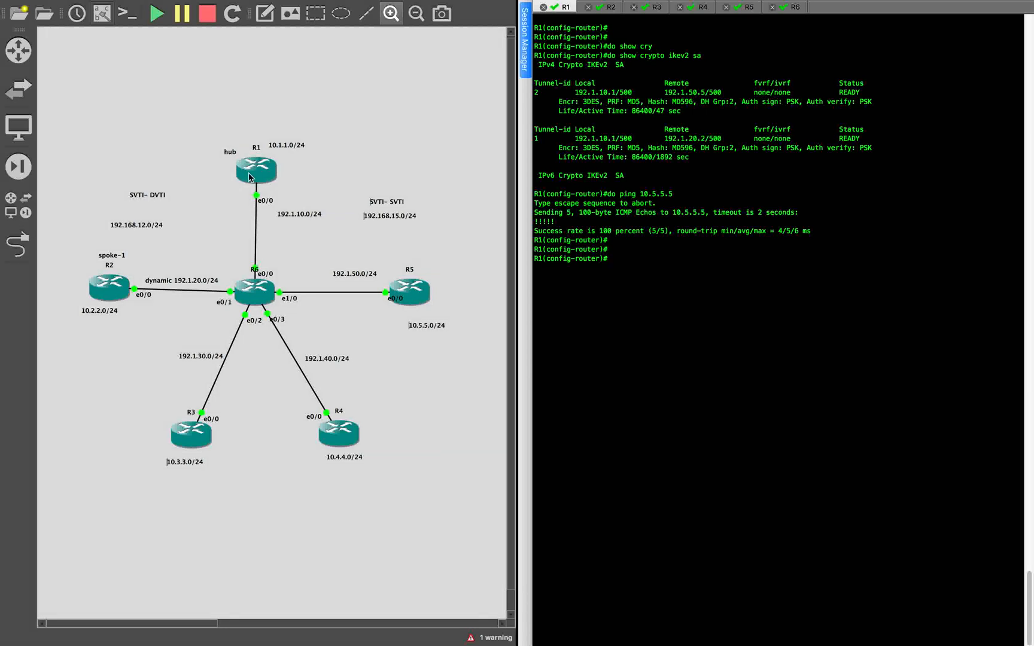
pyautogui.click(235, 122)
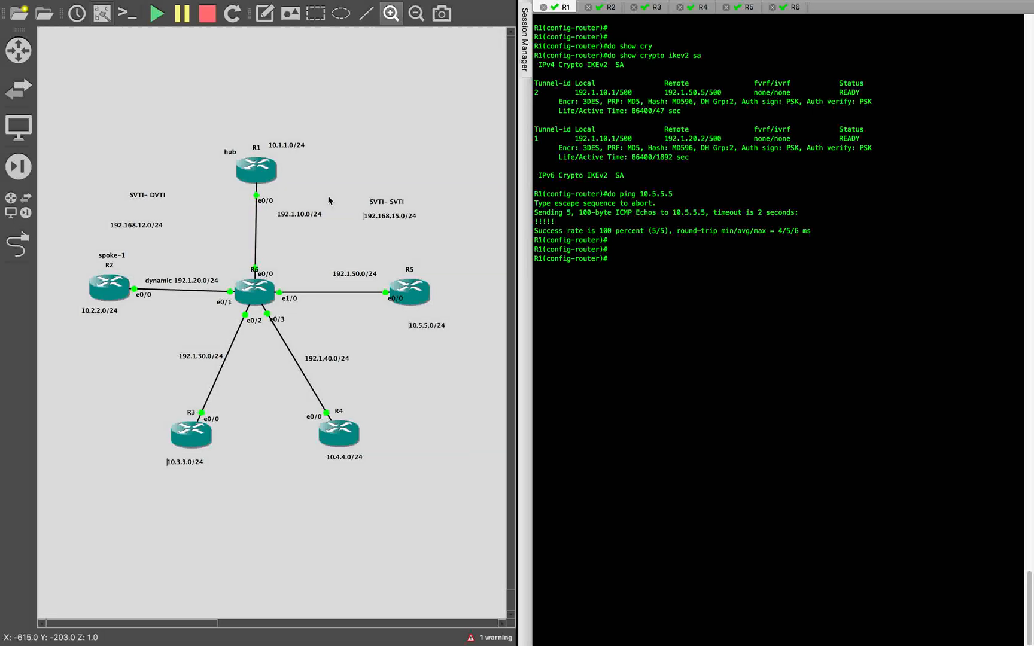
pyautogui.click(677, 286)
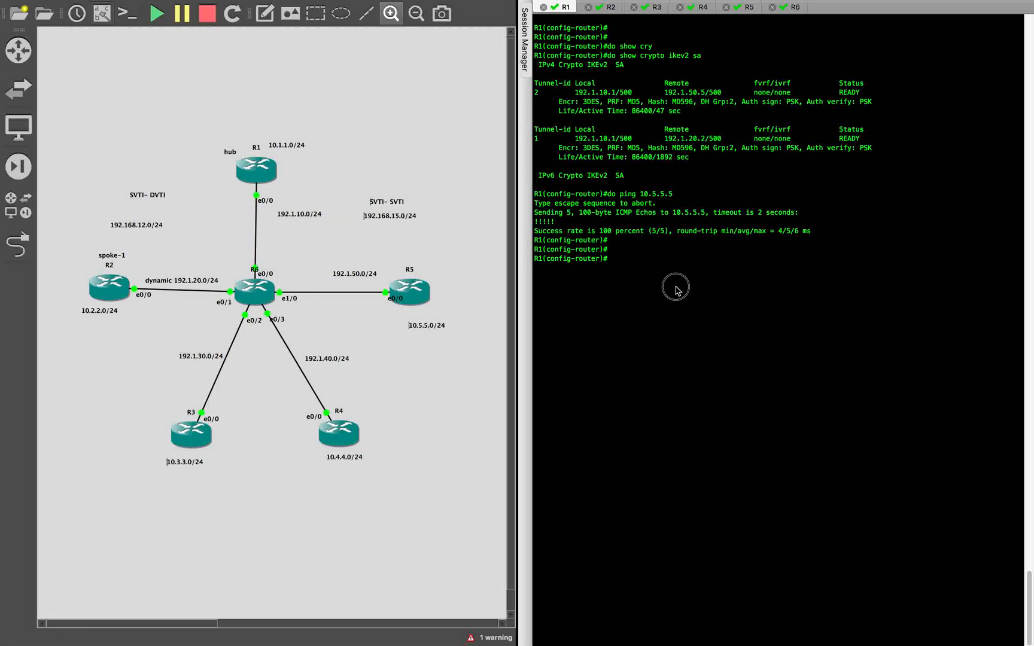
# - Leave configuration mode on R1 and trace the route to R5's loopback 10.5.5.5
pyautogui.press('Return')
pyautogui.press('Return')
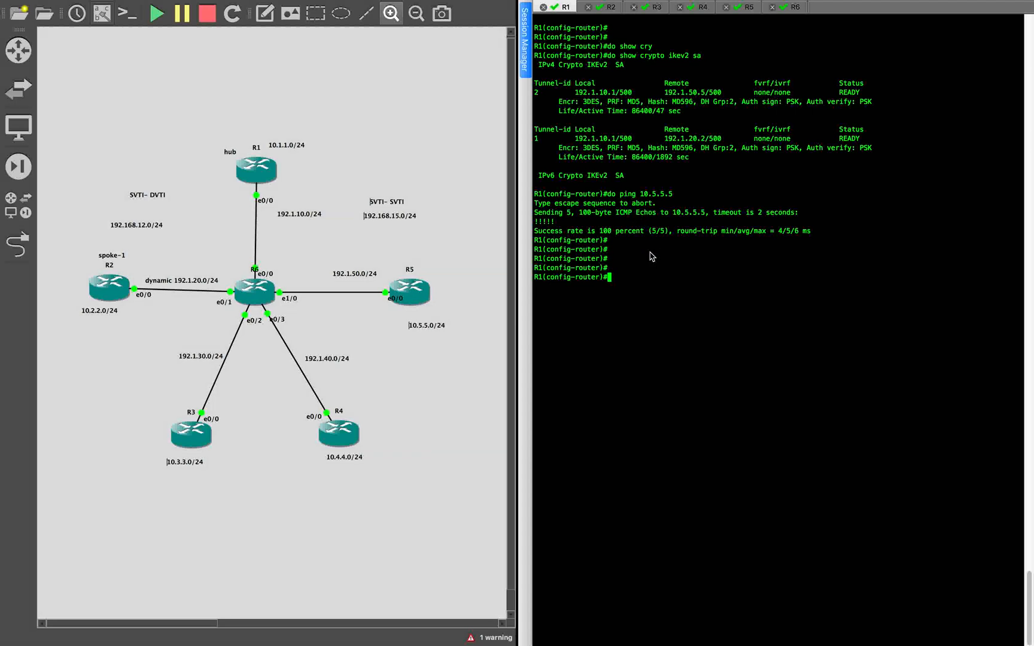
pyautogui.write('ex')
pyautogui.write('nd')
pyautogui.press('Return')
pyautogui.write('trace 10.5.5.5')
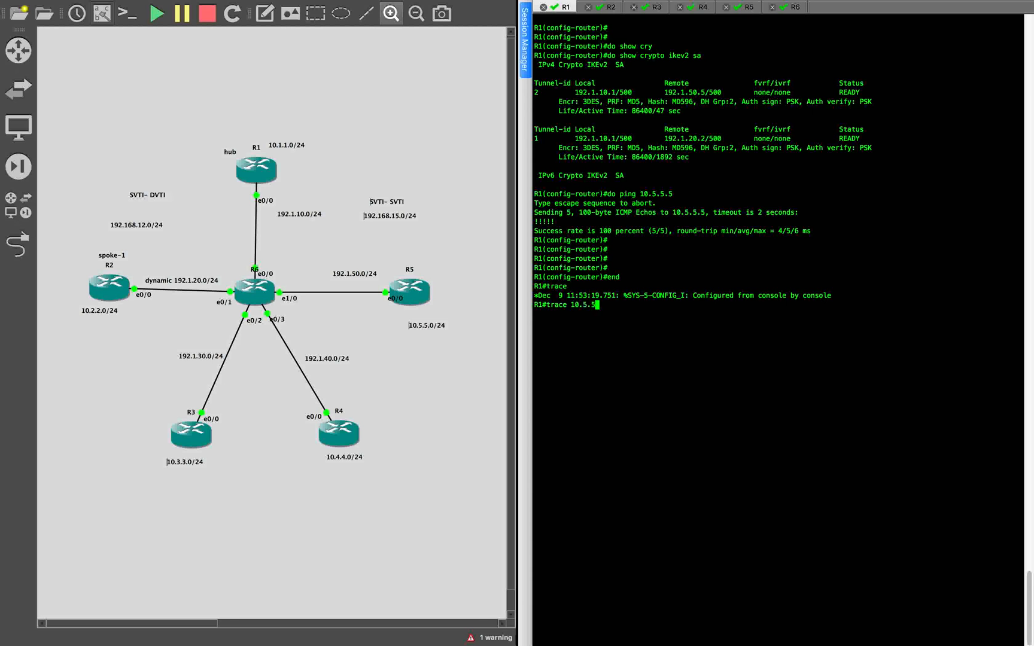
pyautogui.press('Return')
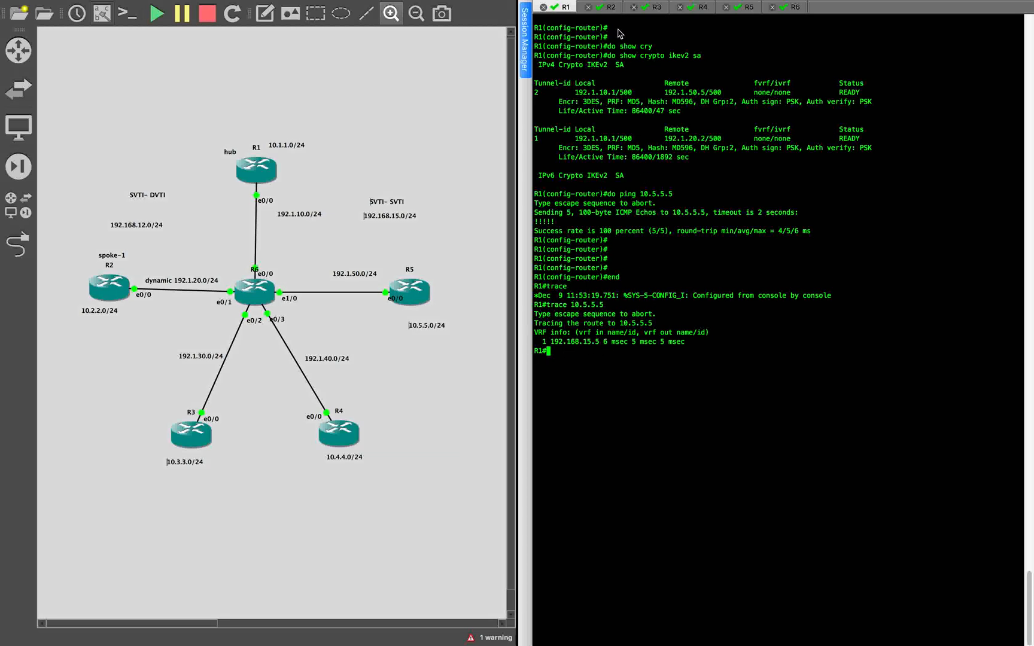
# - Switch to R2's console session, leave configuration mode and clear its screen
pyautogui.click(613, 8)
pyautogui.press('Return')
pyautogui.write('end')
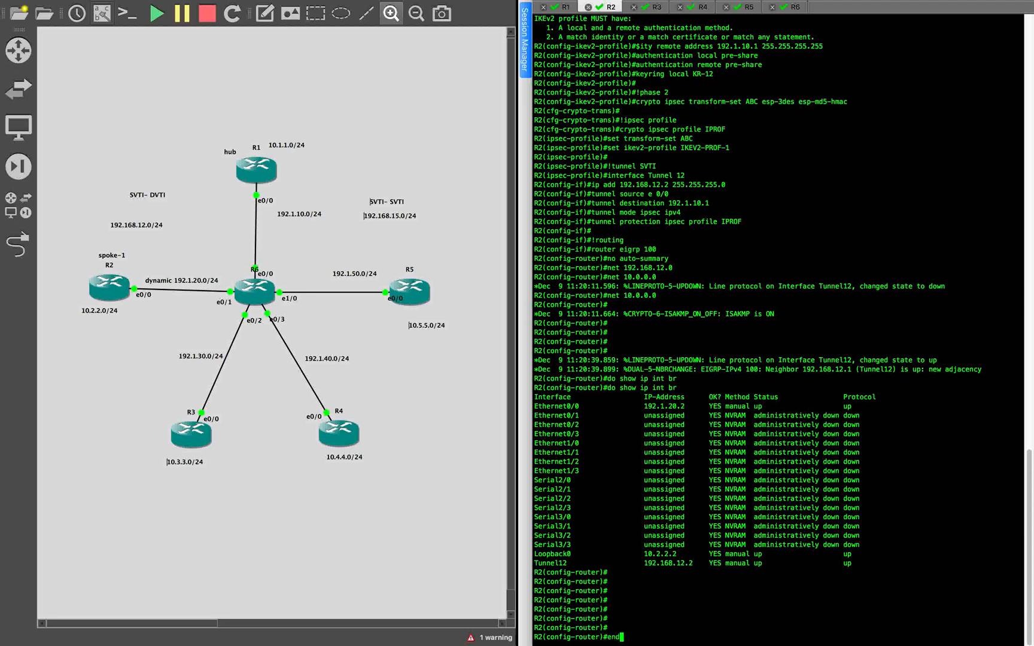
pyautogui.press('Return')
pyautogui.click(125, 7)
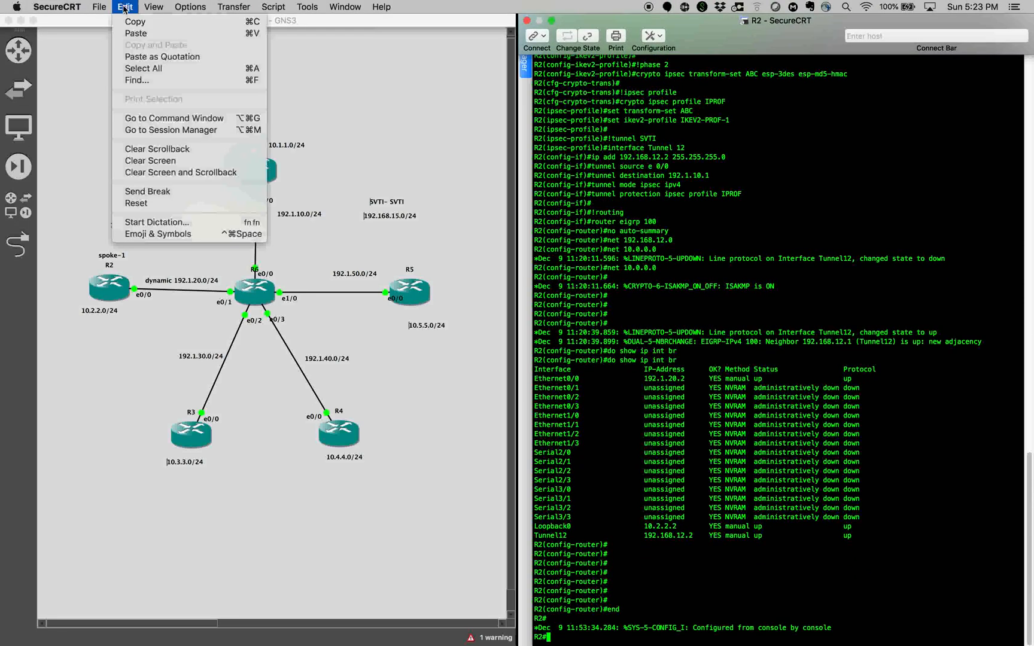
pyautogui.click(573, 120)
pyautogui.press('Return')
pyautogui.press('Return')
pyautogui.press('Return')
pyautogui.press('Return')
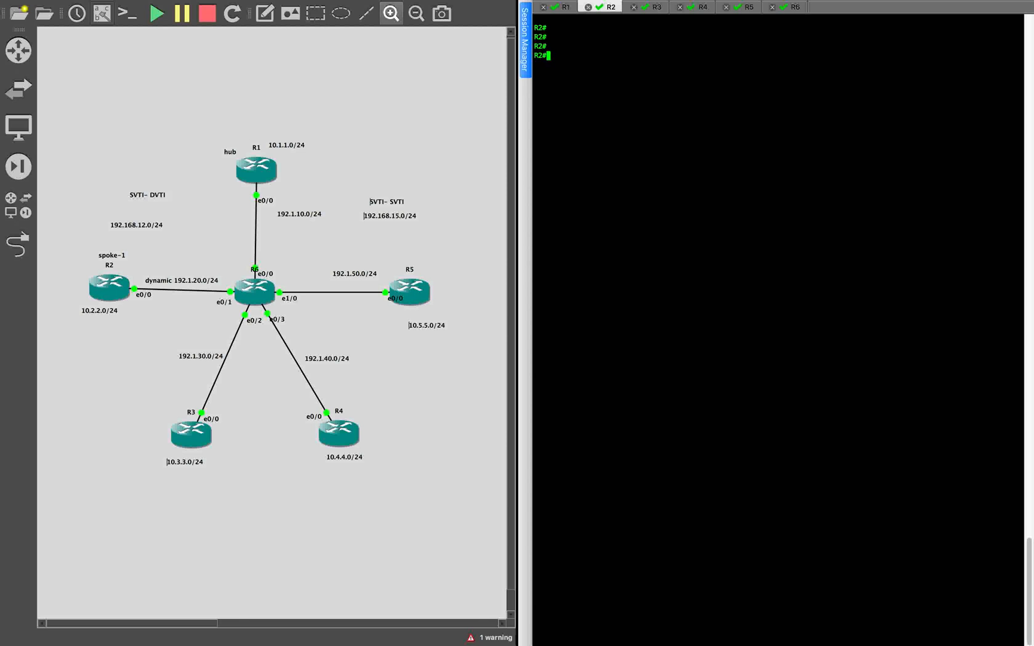
# - From R2, ping 10.5.5.5 using source address 10.2.2.2
pyautogui.write('ping 10.5.5.5 sou')
pyautogui.press('Tab')
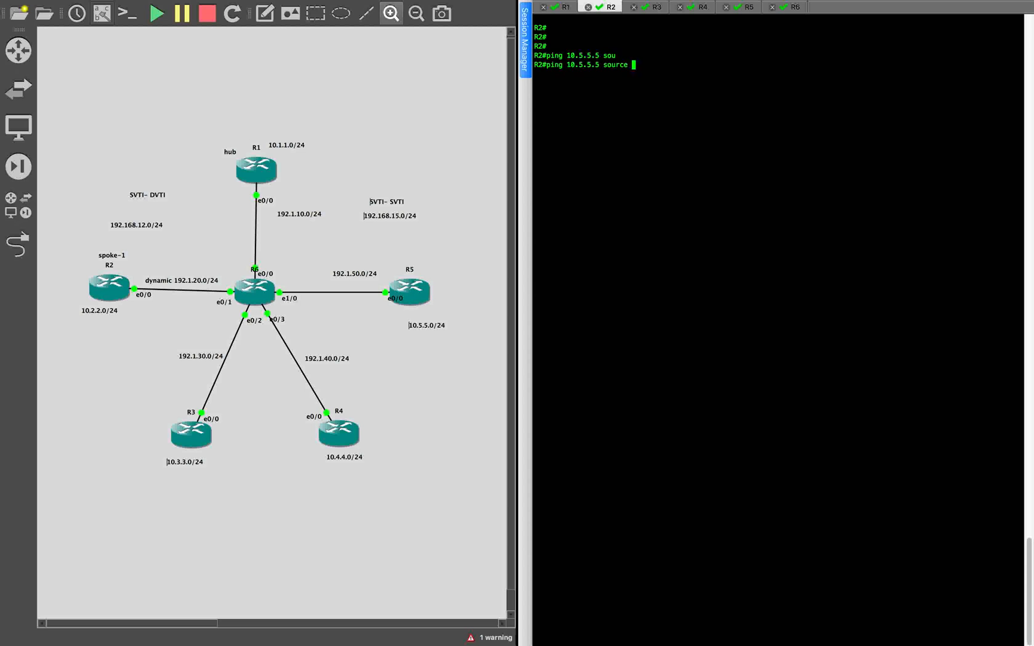
pyautogui.write('10.2.2.2')
pyautogui.press('Return')
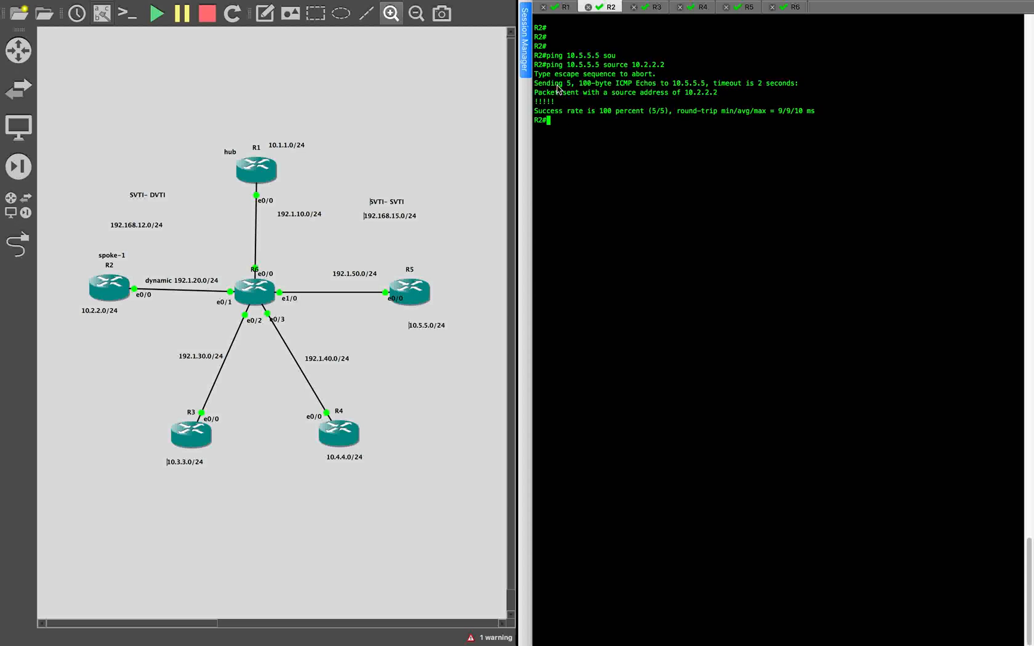
# - From R2, trace the route to 10.5.5.5 with source 10.2.2.2 and examine the hops
pyautogui.write('trace')
pyautogui.moveTo(566, 65); pyautogui.dragTo(599, 67)
pyautogui.press('super+c')
pyautogui.press('super+v')
pyautogui.write('so')
pyautogui.press('Tab')
pyautogui.moveTo(633, 66); pyautogui.dragTo(681, 65)
pyautogui.press('super+v')
pyautogui.write('10.2.2.2')
pyautogui.press('Return')
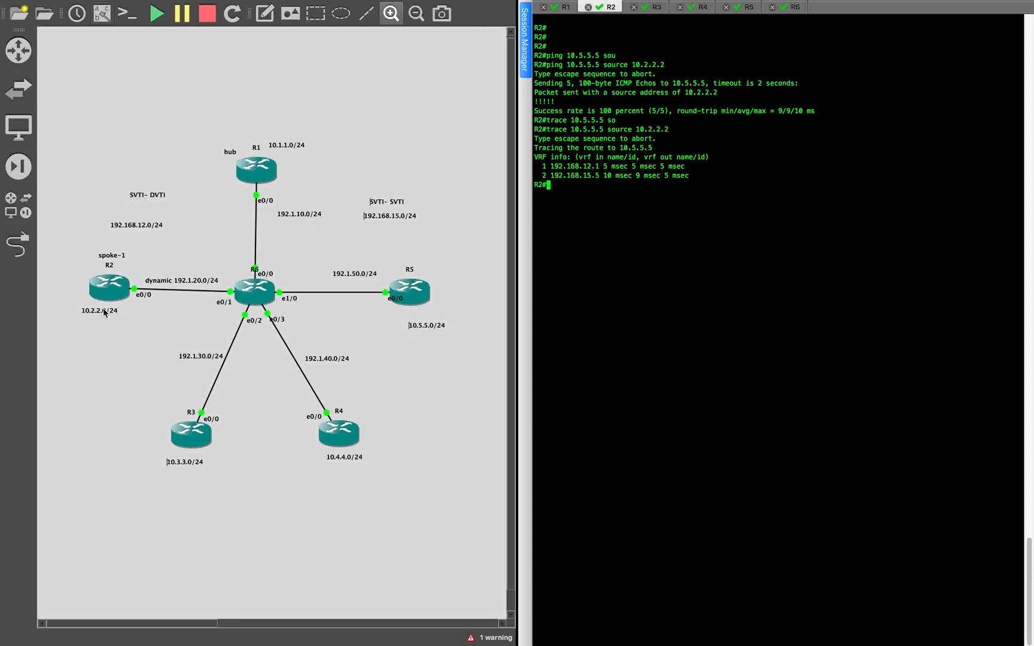
pyautogui.moveTo(549, 166); pyautogui.dragTo(598, 166)
pyautogui.click(603, 193)
pyautogui.click(379, 492)
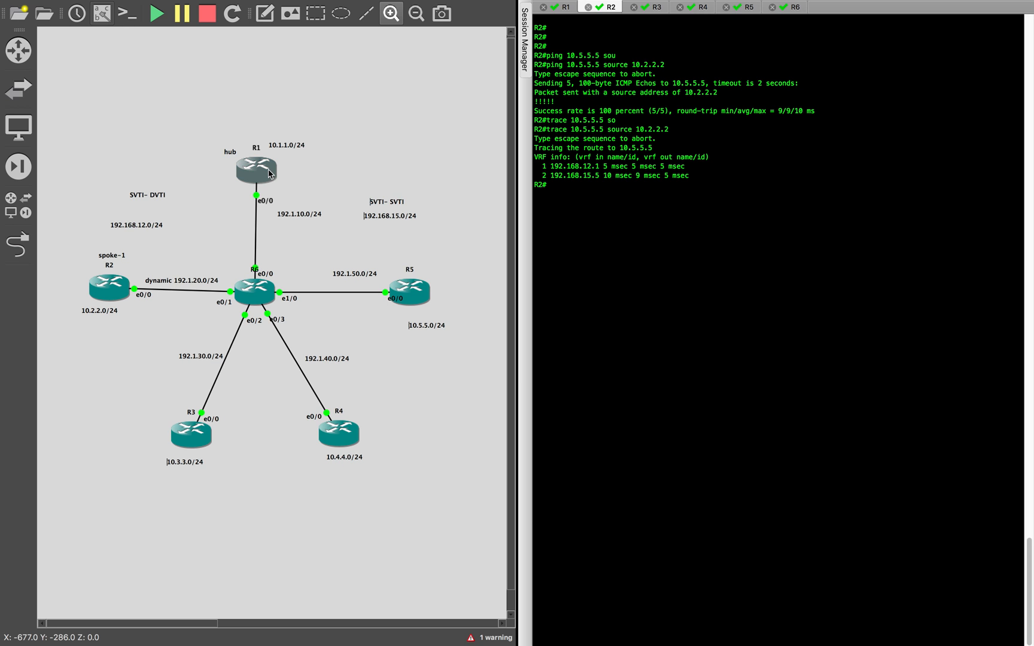
# - Switch to the text editor and replace the entire old R1 and R5 configuration with the heading R1
pyautogui.moveTo(268, 174)
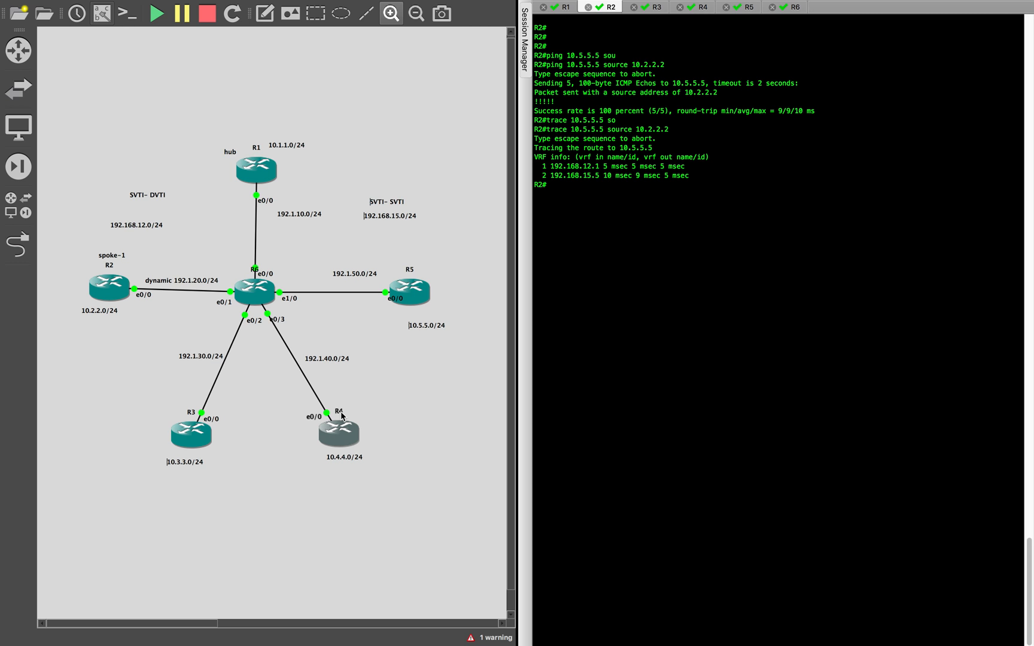
pyautogui.scroll(-1, 342, 416)
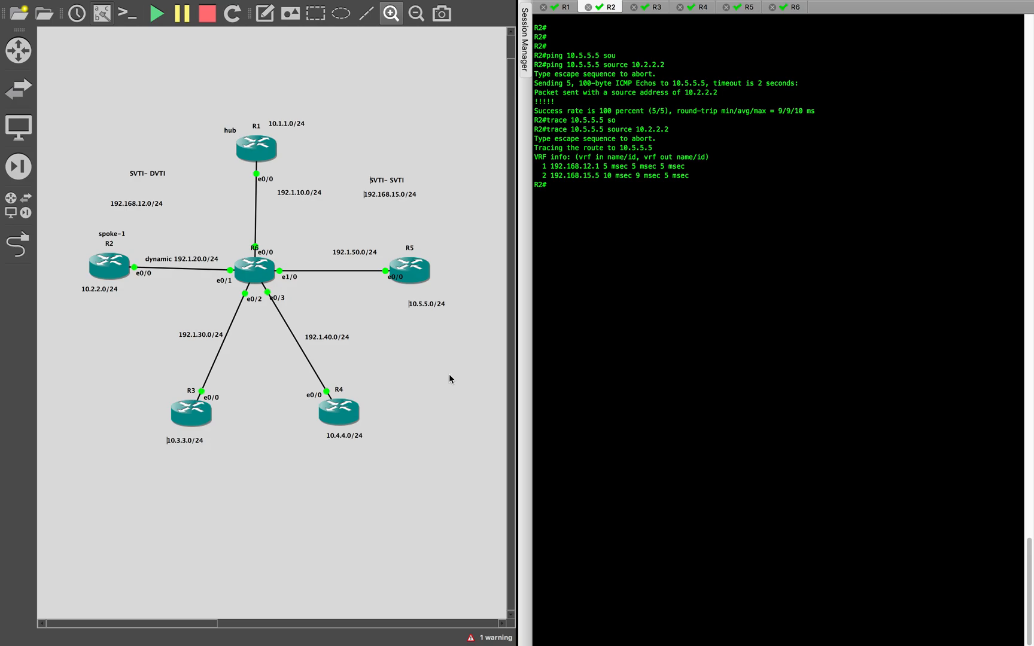
pyautogui.hotkey('ctrl', 'Left')
pyautogui.hotkey('ctrl', 'Right')
pyautogui.hotkey('ctrl', 'Right')
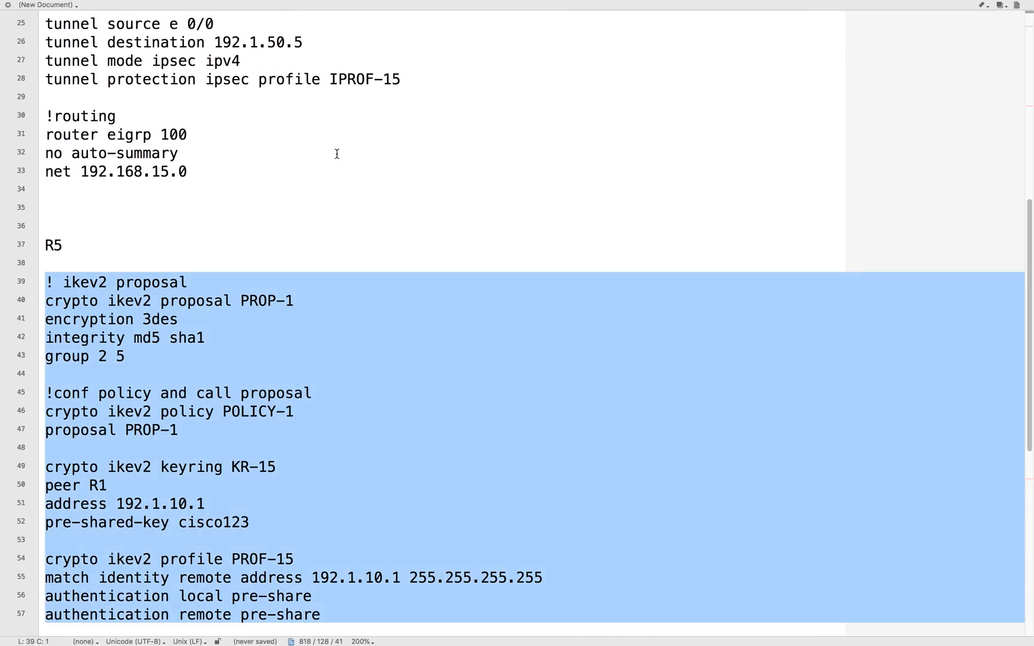
pyautogui.click(338, 158)
pyautogui.scroll(8, 298, 264)
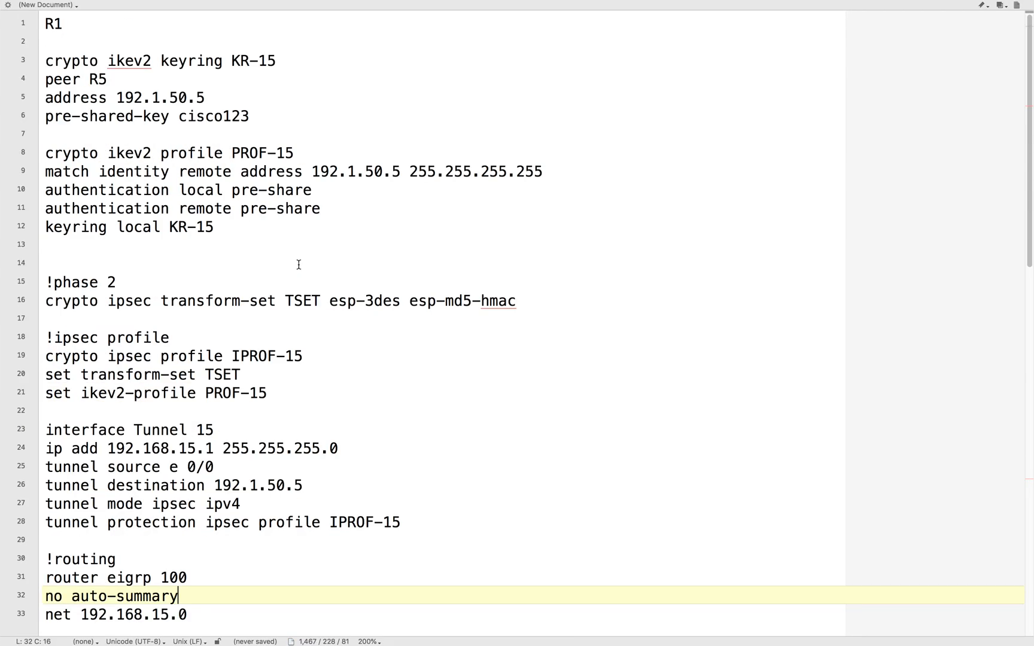
pyautogui.press('super+a')
pyautogui.press('BackSpace')
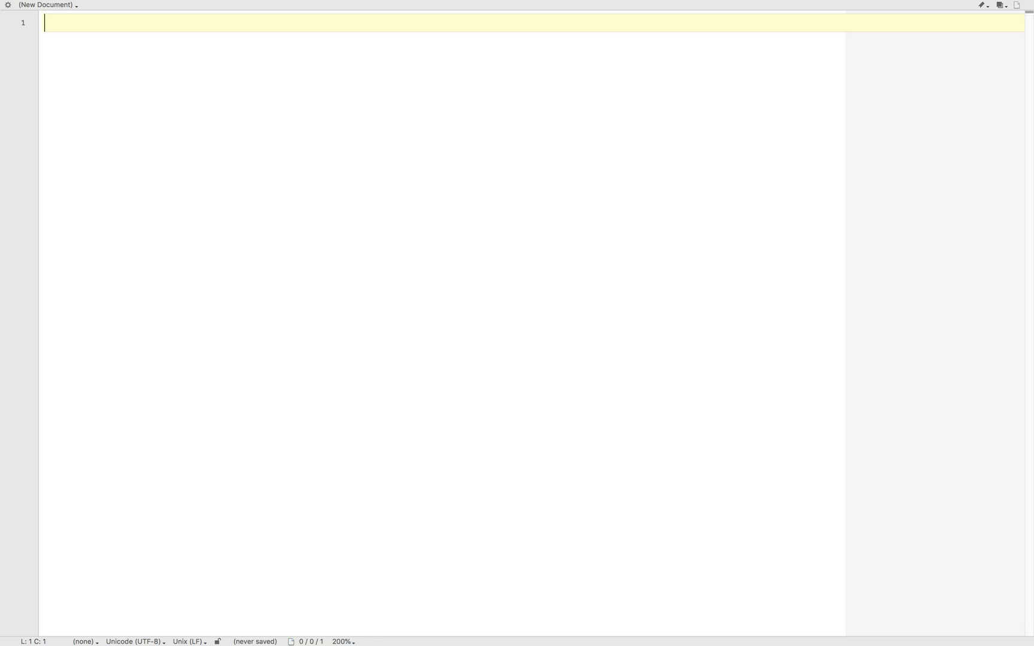
pyautogui.write('R1')
# - Paste "aaa new-model" and "aaa authorization network default local" beneath the R1 heading, leaving one blank line, and review both commands
pyautogui.press('super+Tab')
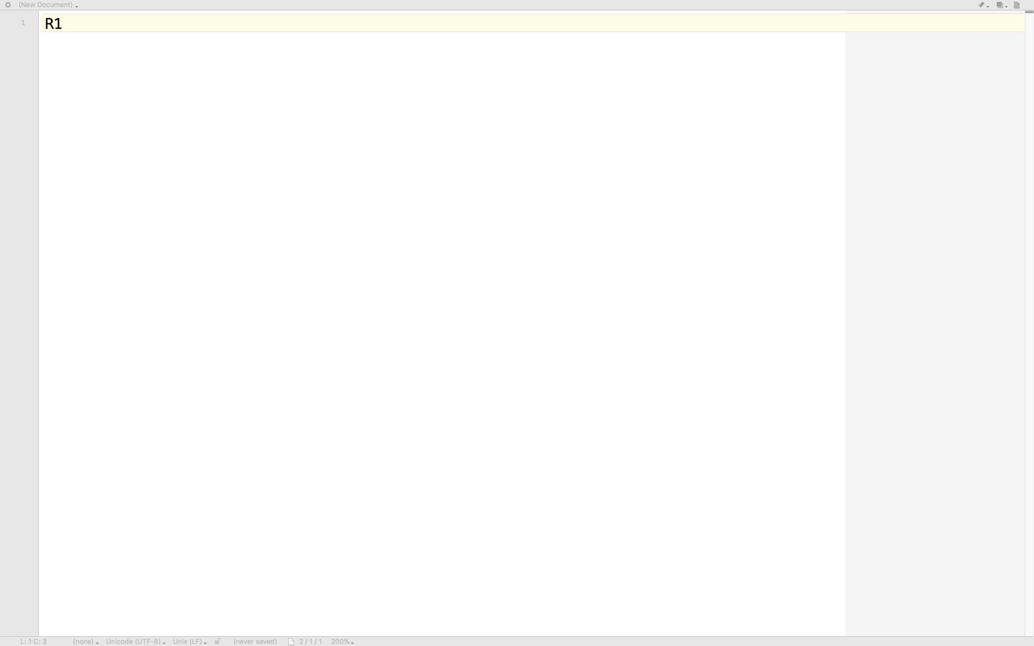
pyautogui.click(146, 78)
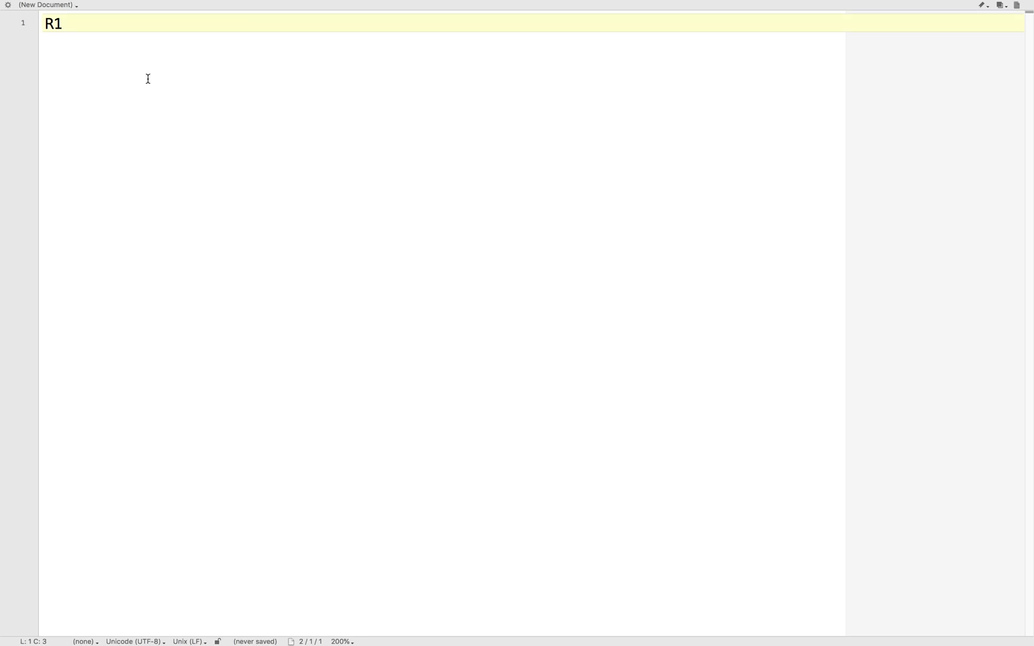
pyautogui.press('Return')
pyautogui.press('Return')
pyautogui.write('aaa new-model aaa authorization network default local')
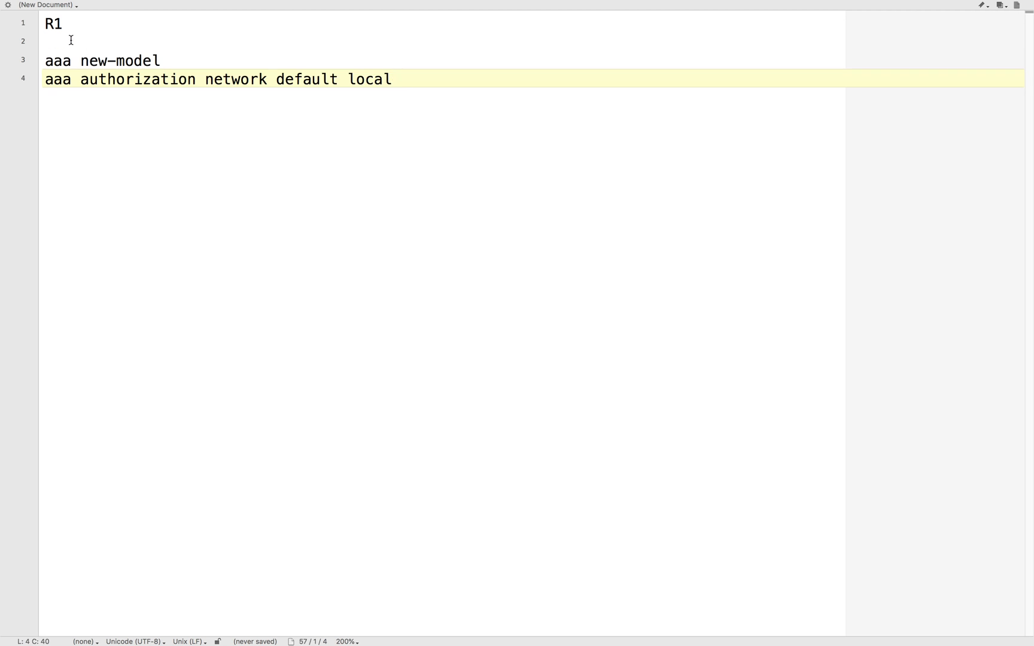
pyautogui.moveTo(81, 60); pyautogui.dragTo(178, 60)
pyautogui.click(195, 91)
pyautogui.moveTo(89, 84); pyautogui.dragTo(337, 83)
pyautogui.click(353, 94)
pyautogui.click(348, 76)
pyautogui.moveTo(346, 79); pyautogui.dragTo(467, 76)
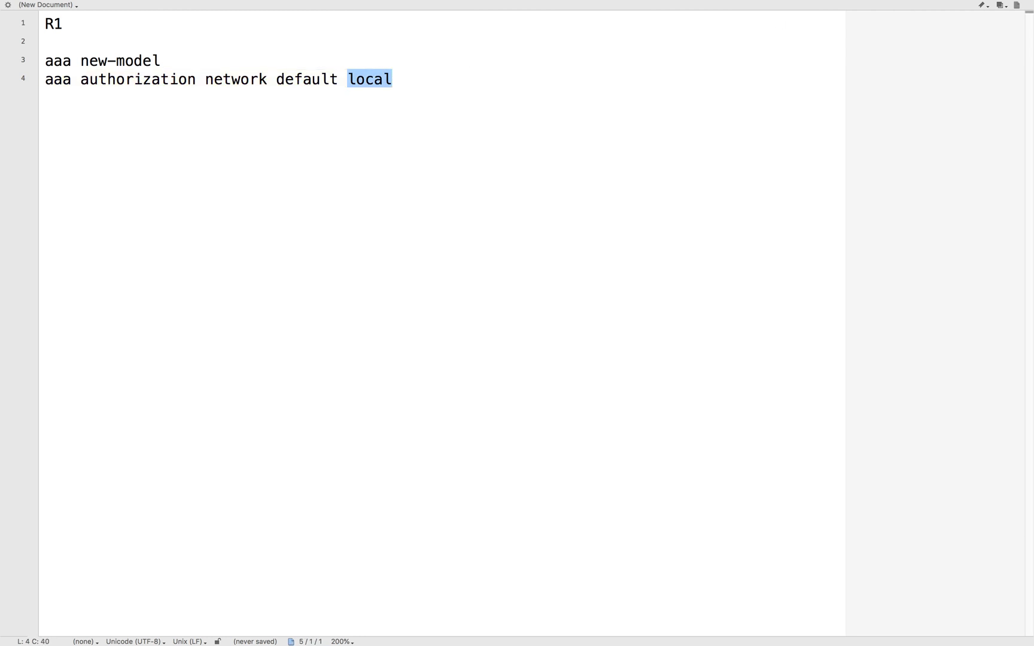
# - Switch to the GNS3 topology, duplicate the 192.168.15.0/24 label and place the copy below R3 and R4
pyautogui.press('super+Tab')
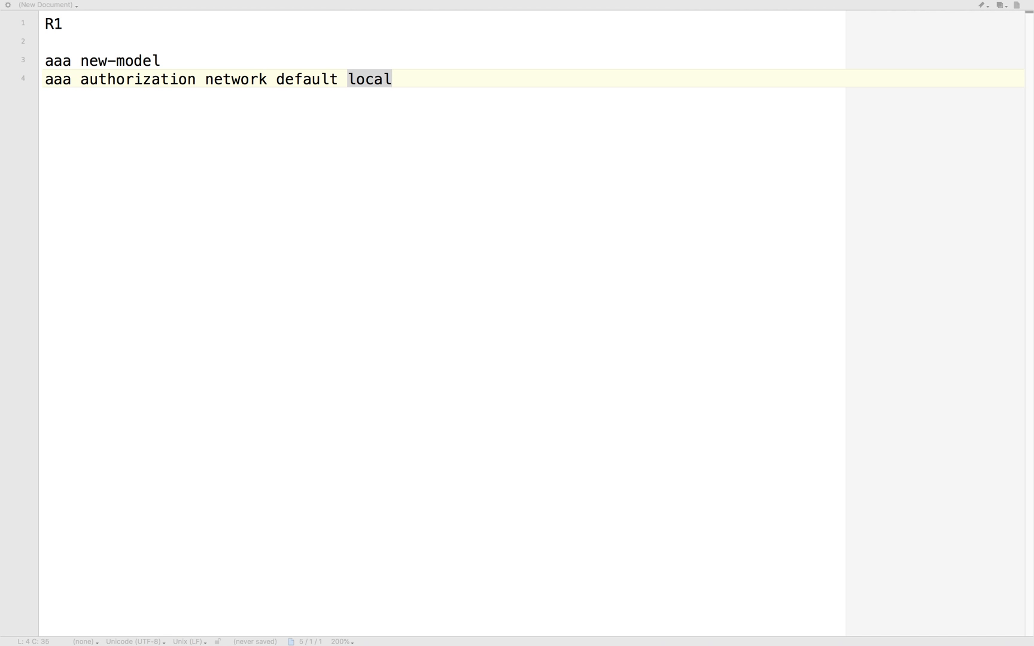
pyautogui.hotkey('ctrl', 'Left')
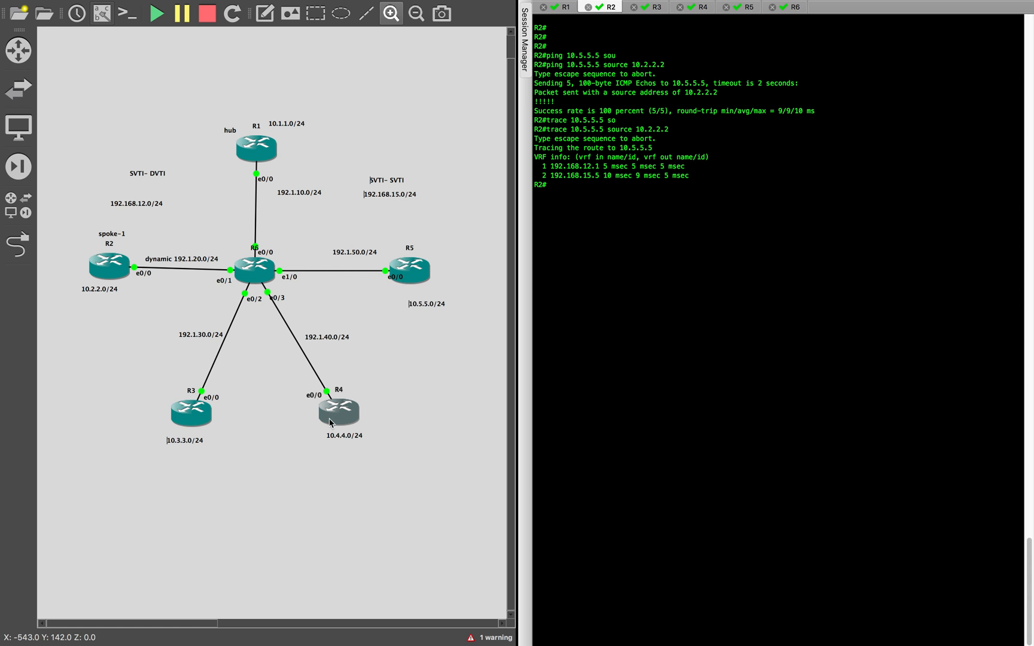
pyautogui.rightClick(386, 194)
pyautogui.moveTo(397, 208); pyautogui.dragTo(248, 481)
# - Change the copied label to 192.168.134.0/24 and move it up between the R3 and R4 subnet labels
pyautogui.doubleClick(259, 483)
pyautogui.click(260, 483)
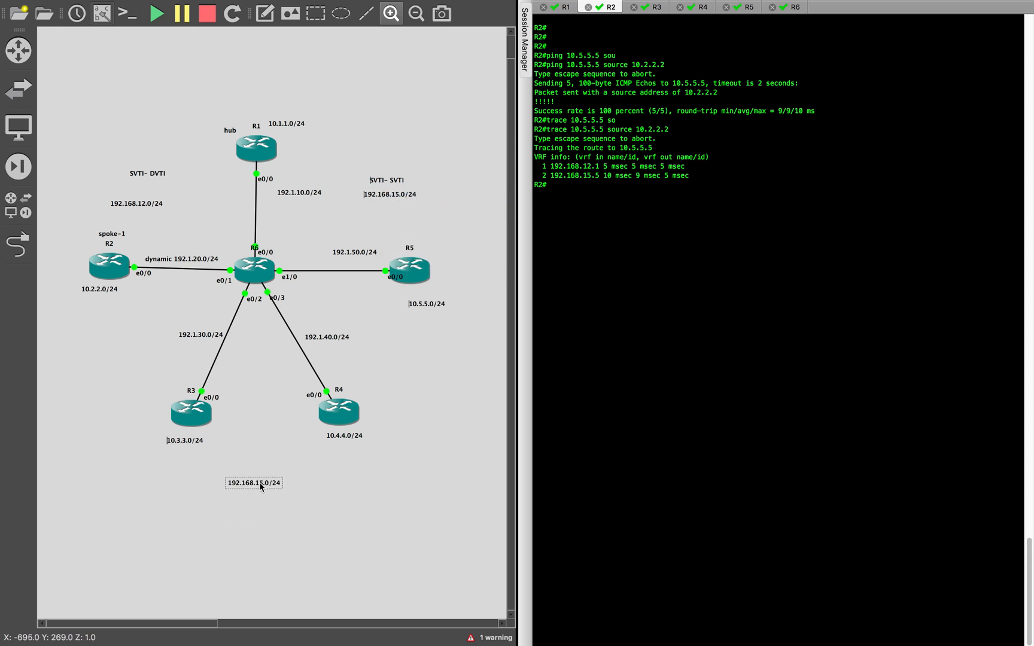
pyautogui.press('Delete')
pyautogui.write('34')
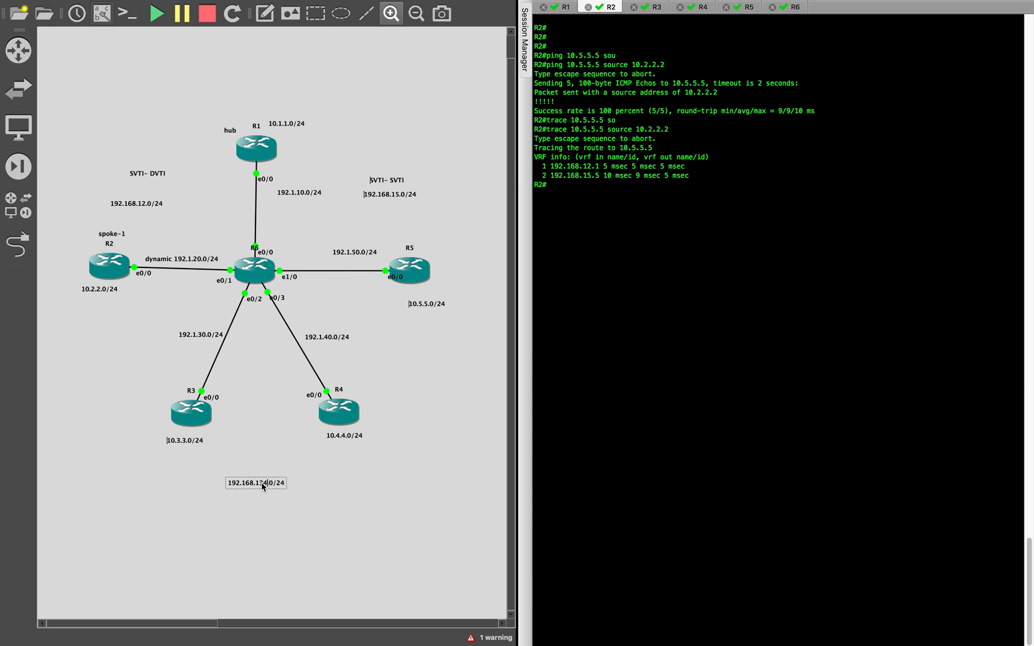
pyautogui.click(251, 503)
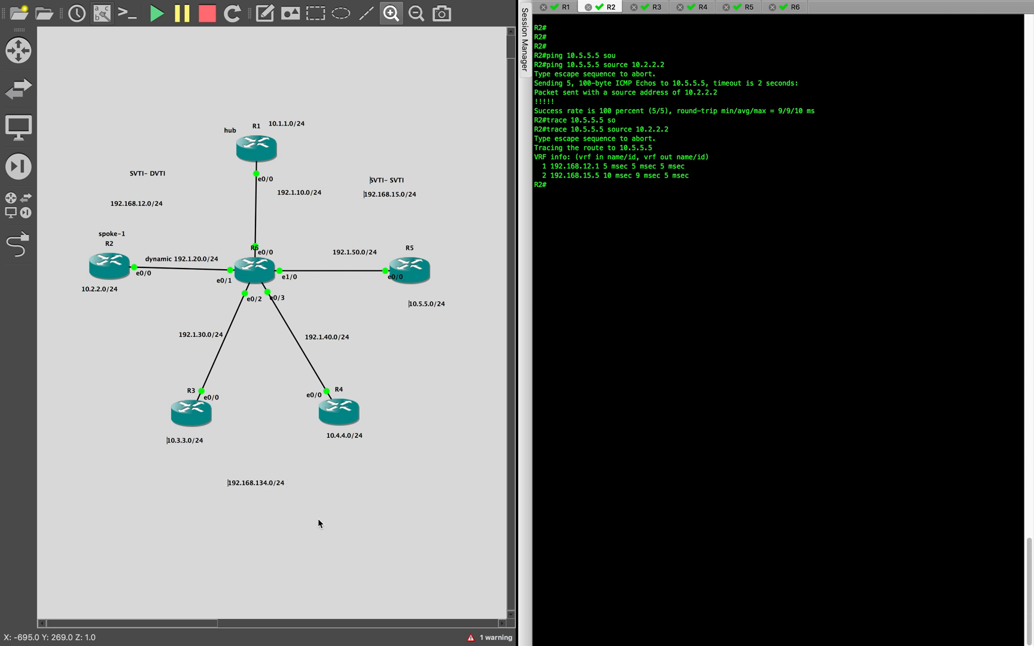
pyautogui.moveTo(261, 483); pyautogui.dragTo(261, 451)
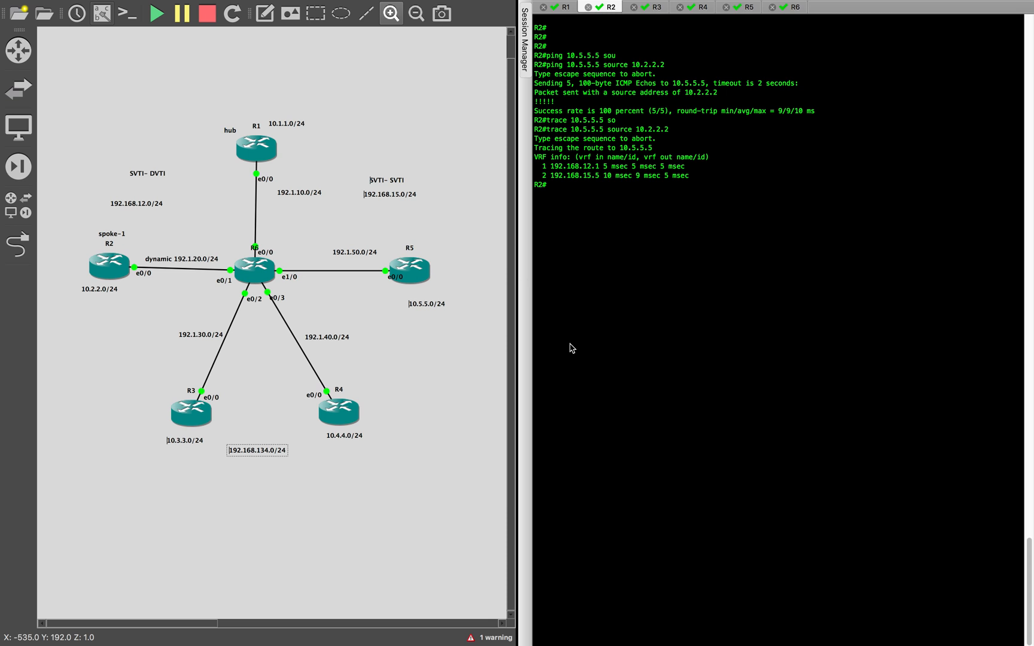
# - Return to the text editor and paste "ip local pool FLEX 192.168.134.5 192.168.134.254" below the AAA lines after a blank line
pyautogui.hotkey('ctrl', 'Right')
pyautogui.press('Right')
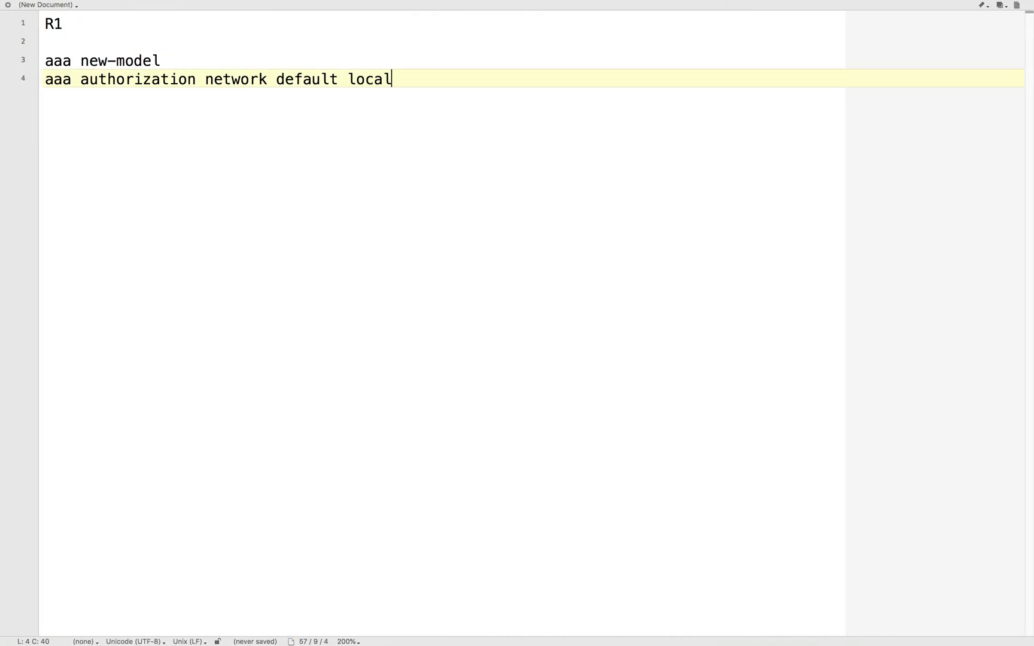
pyautogui.press('super+Tab')
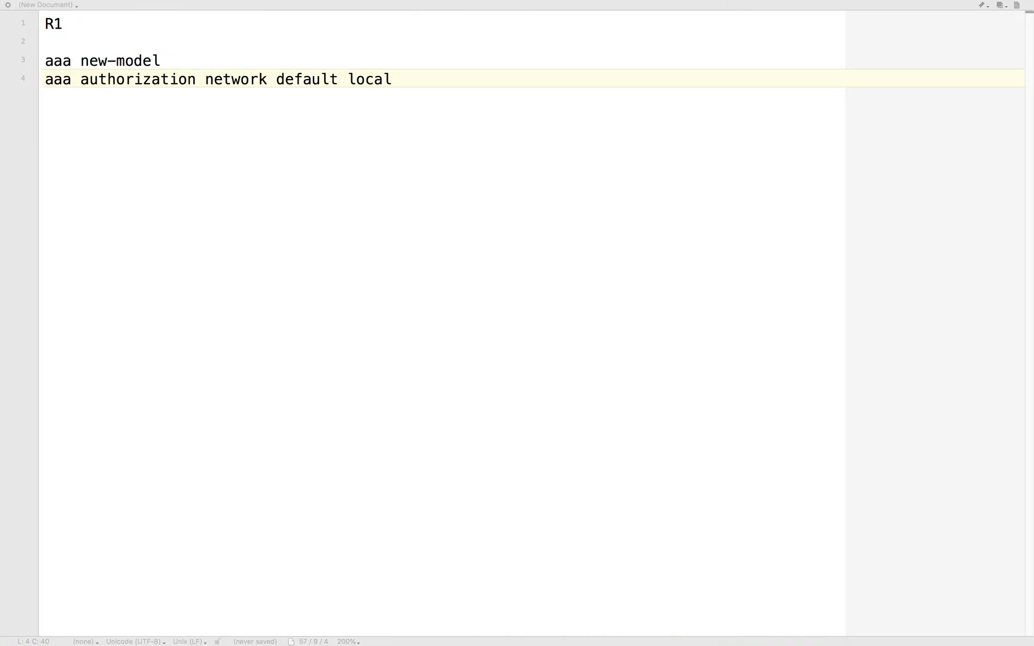
pyautogui.press('super+Tab')
pyautogui.click(163, 154)
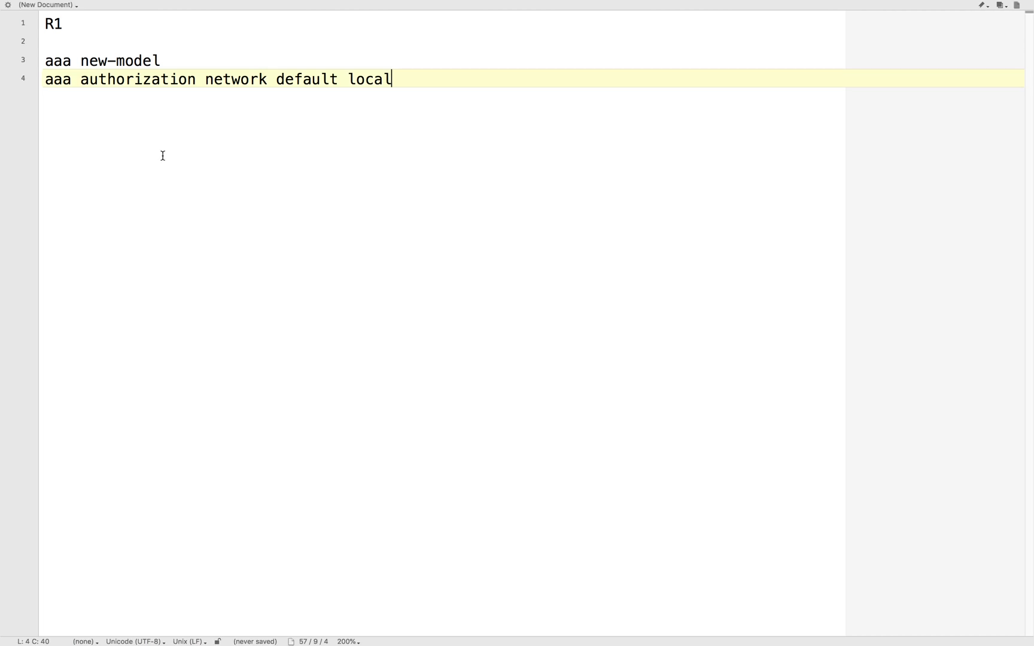
pyautogui.press('Return')
pyautogui.press('Return')
pyautogui.write('ip local pool FLEX 192.168.134.5 192.168.134.254')
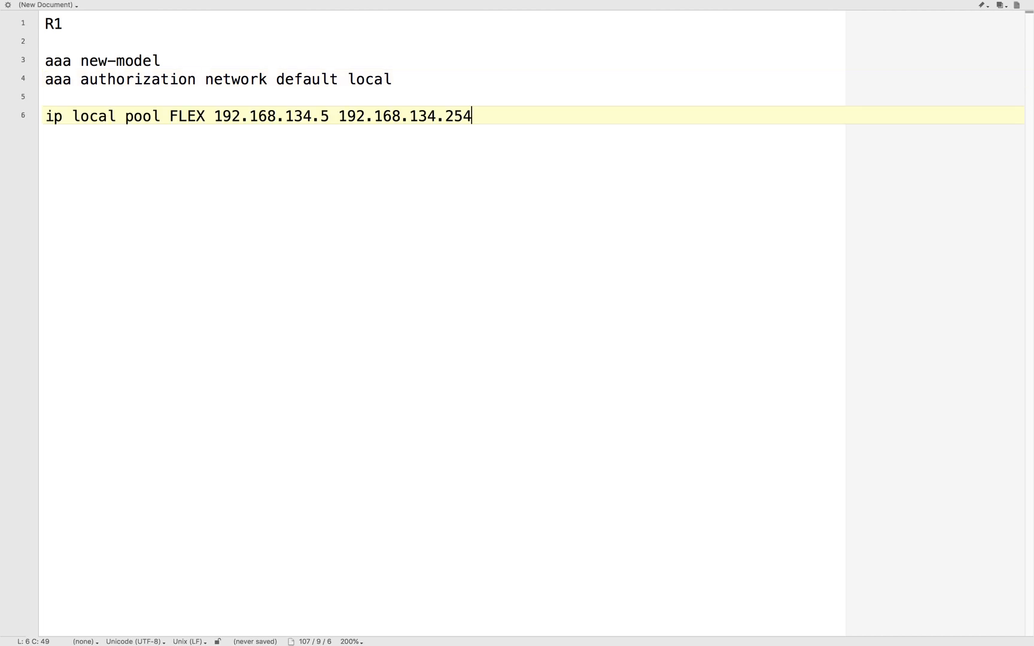
# - Examine the local pool command's name and address range, and compare it with the R3 and R4 tunnel subnet in the topology
pyautogui.moveTo(162, 116); pyautogui.dragTo(71, 116)
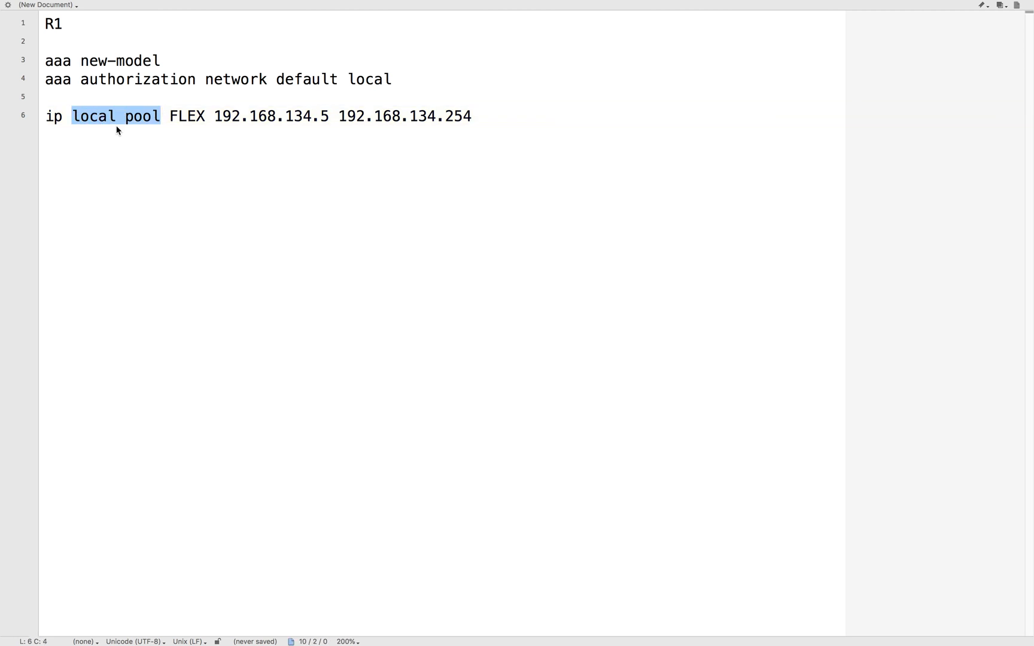
pyautogui.click(175, 116)
pyautogui.doubleClick(175, 116)
pyautogui.click(254, 162)
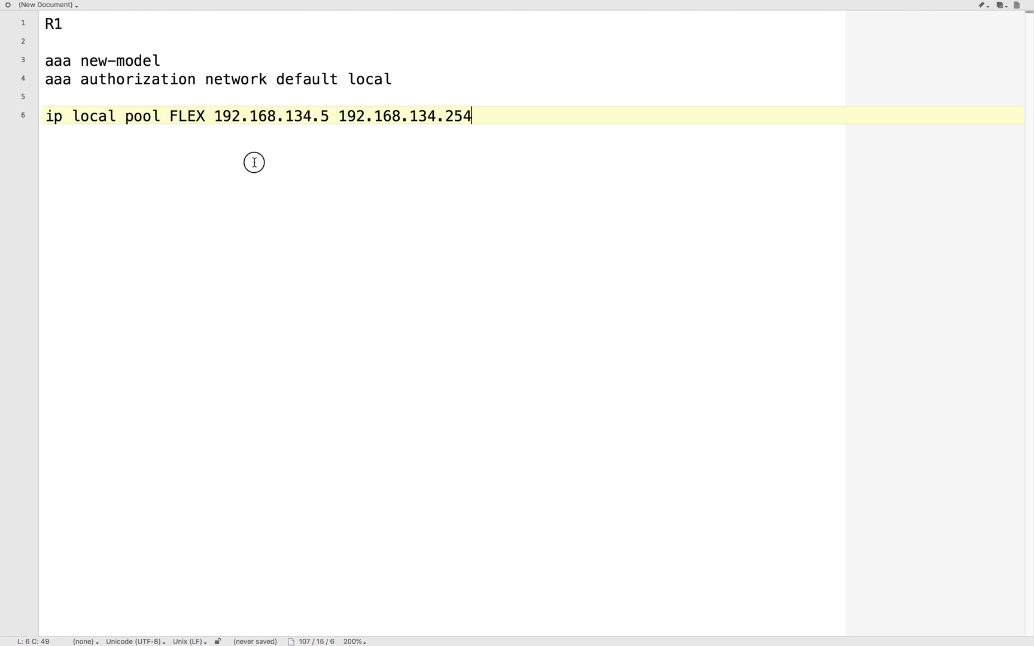
pyautogui.doubleClick(179, 116)
pyautogui.click(237, 135)
pyautogui.click(218, 115)
pyautogui.moveTo(218, 115); pyautogui.dragTo(311, 117)
pyautogui.click(355, 143)
pyautogui.click(341, 151)
pyautogui.moveTo(215, 115); pyautogui.dragTo(474, 133)
pyautogui.click(353, 129)
pyautogui.click(474, 134)
pyautogui.moveTo(408, 115); pyautogui.dragTo(515, 110)
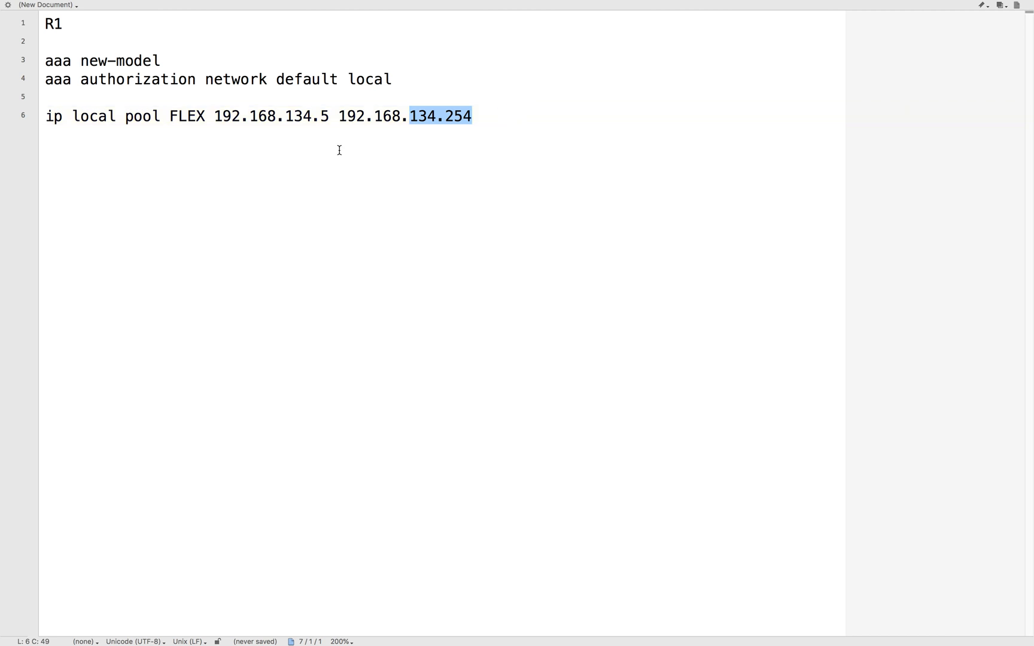
pyautogui.click(390, 157)
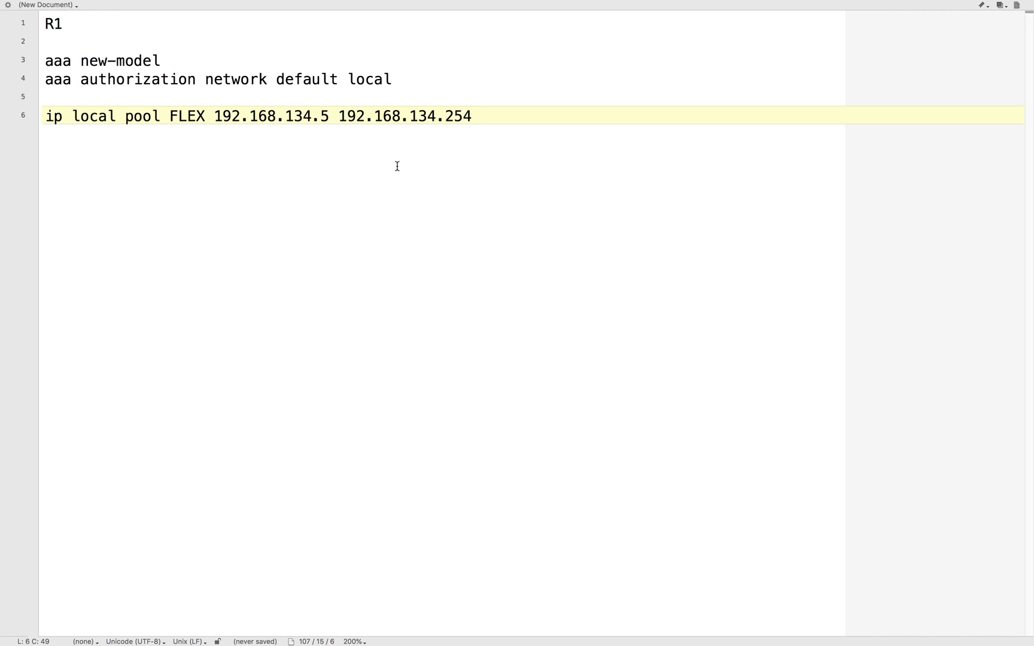
pyautogui.hotkey('ctrl', 'Left')
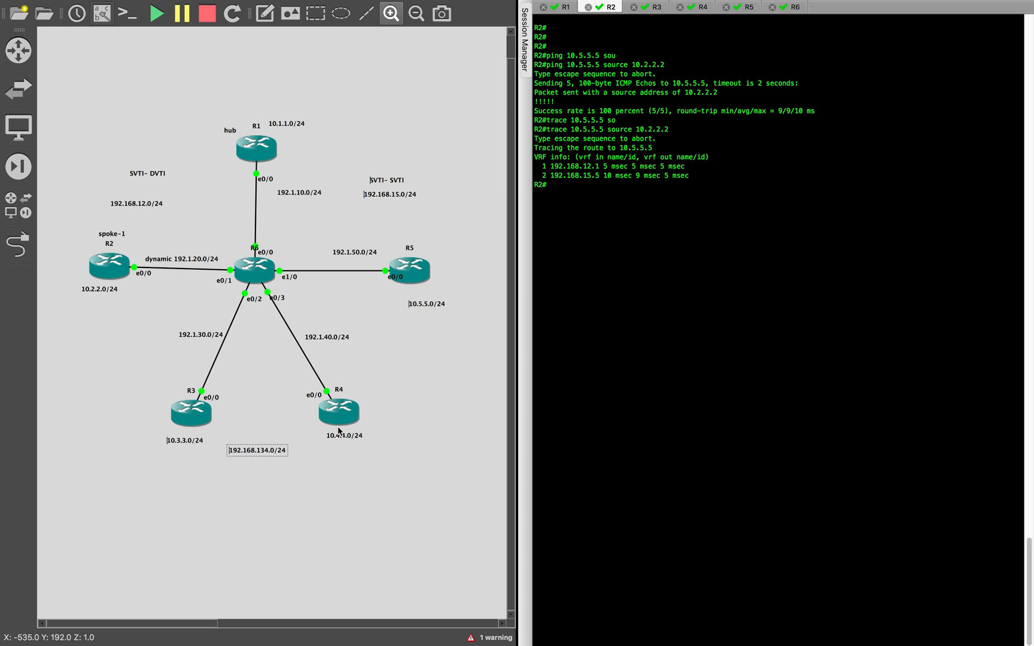
pyautogui.hotkey('ctrl', 'Right')
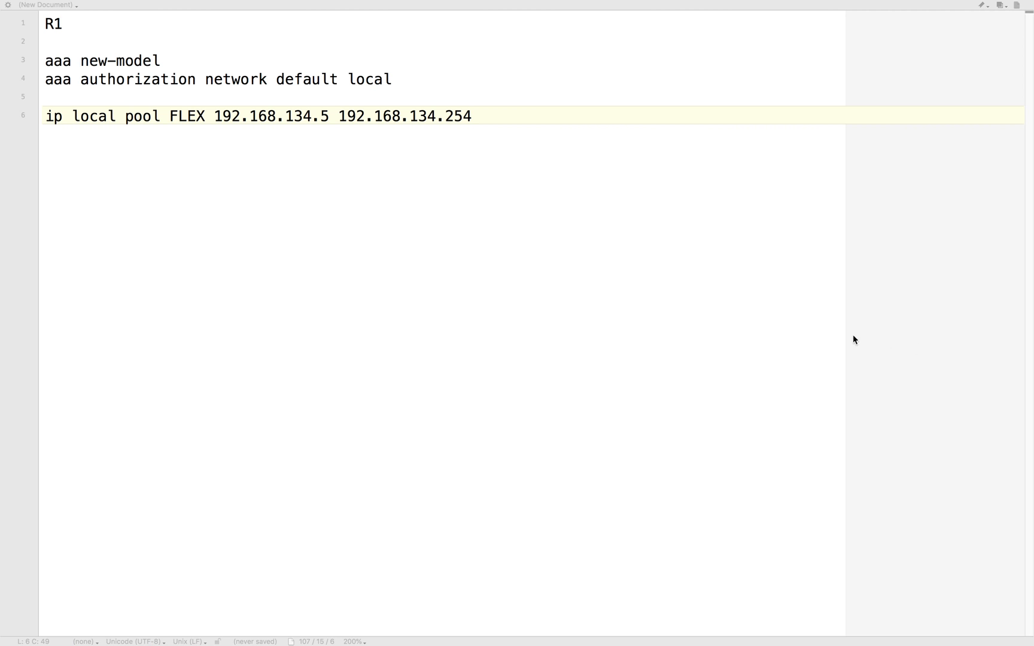
# - Paste the IKEv2 authorization policy NHRP, with pool FLEX and route set interface, below the local pool command after a blank line
pyautogui.tripleClick(42, 148)
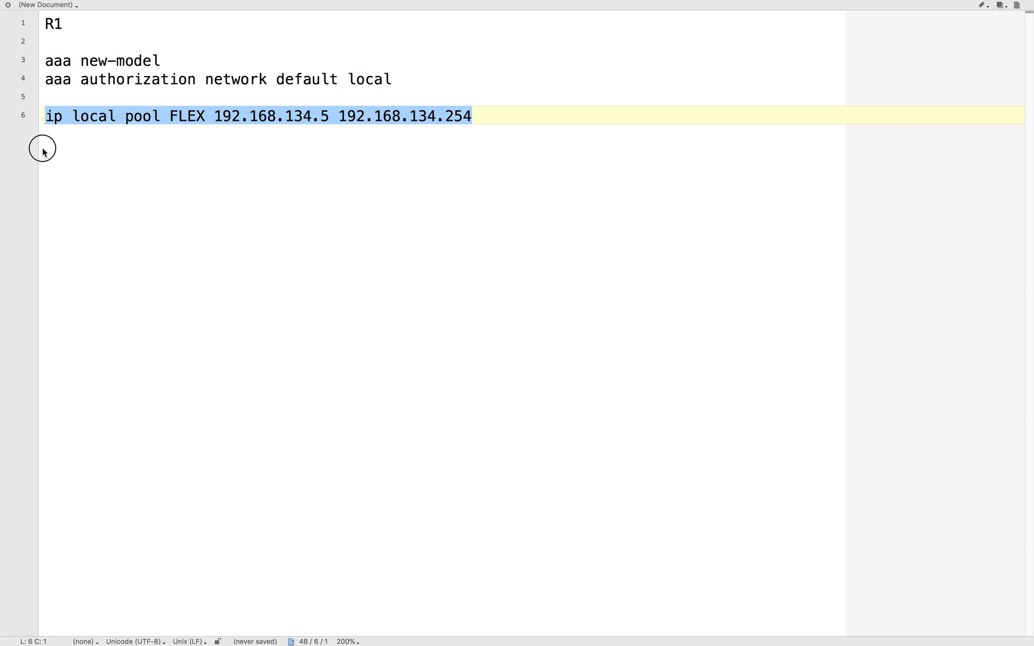
pyautogui.click(501, 119)
pyautogui.press('Return')
pyautogui.press('Return')
pyautogui.write('crypto ikev2 authorization policy NHRP pool FLEX route set interface')
# - Examine the authorization policy's name, its pool reference against the local pool command and its route setting, and view the GNS3 topology
pyautogui.moveTo(161, 153); pyautogui.dragTo(425, 148)
pyautogui.click(392, 168)
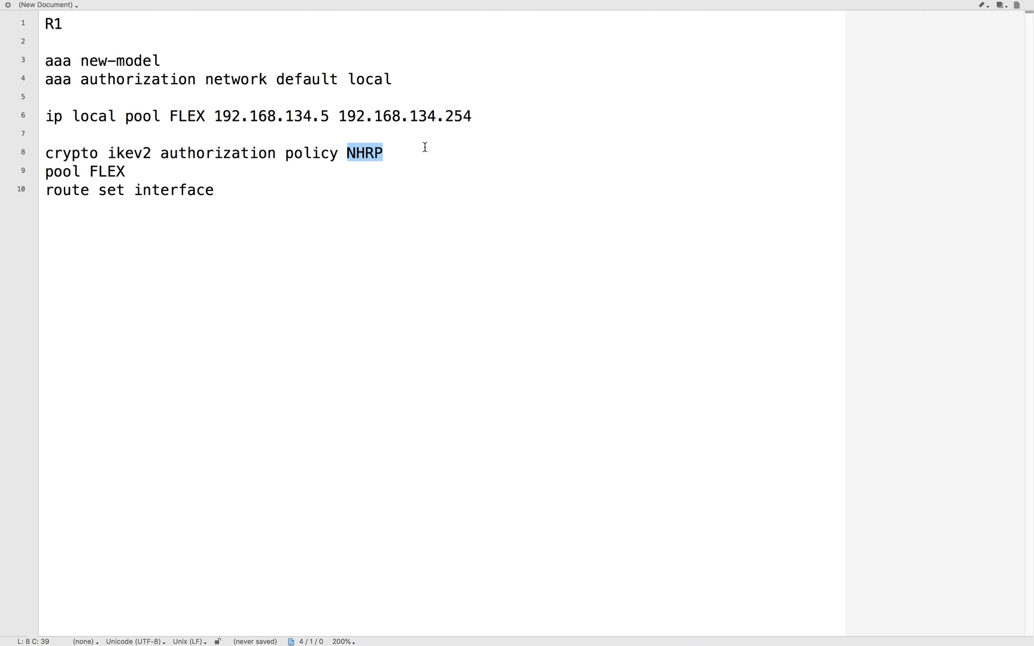
pyautogui.click(374, 154)
pyautogui.doubleClick(376, 153)
pyautogui.click(402, 154)
pyautogui.doubleClick(168, 168)
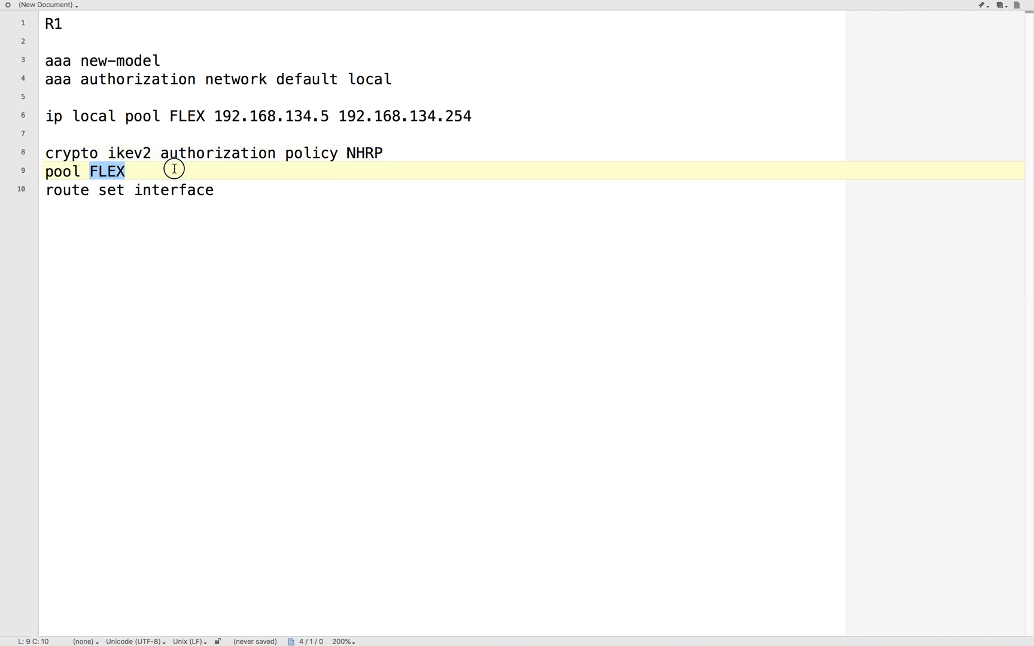
pyautogui.click(192, 107)
pyautogui.click(108, 170)
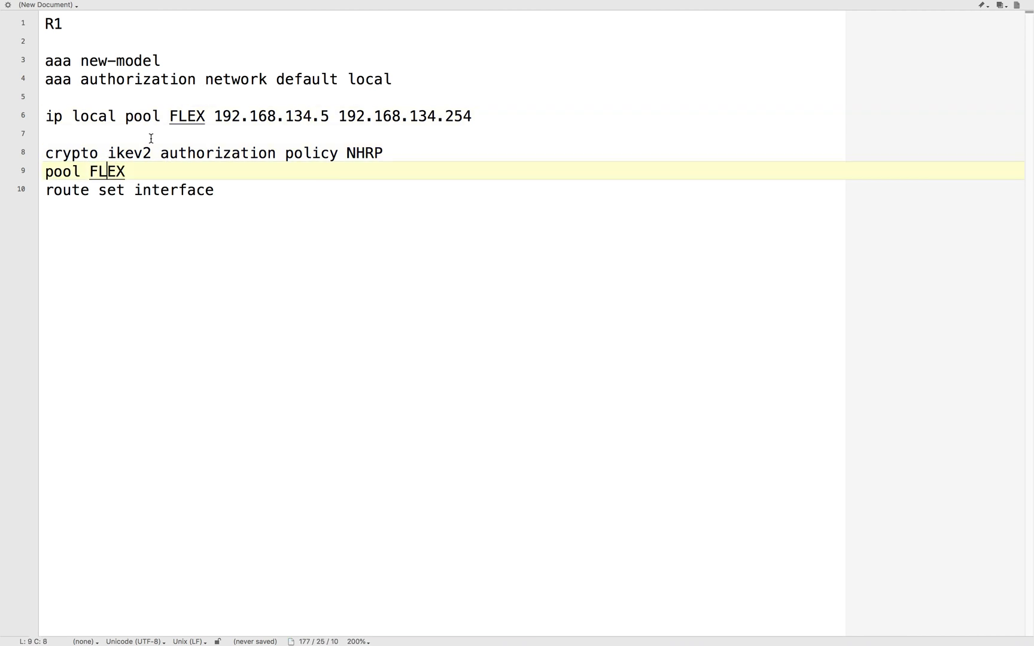
pyautogui.moveTo(97, 190); pyautogui.dragTo(280, 216)
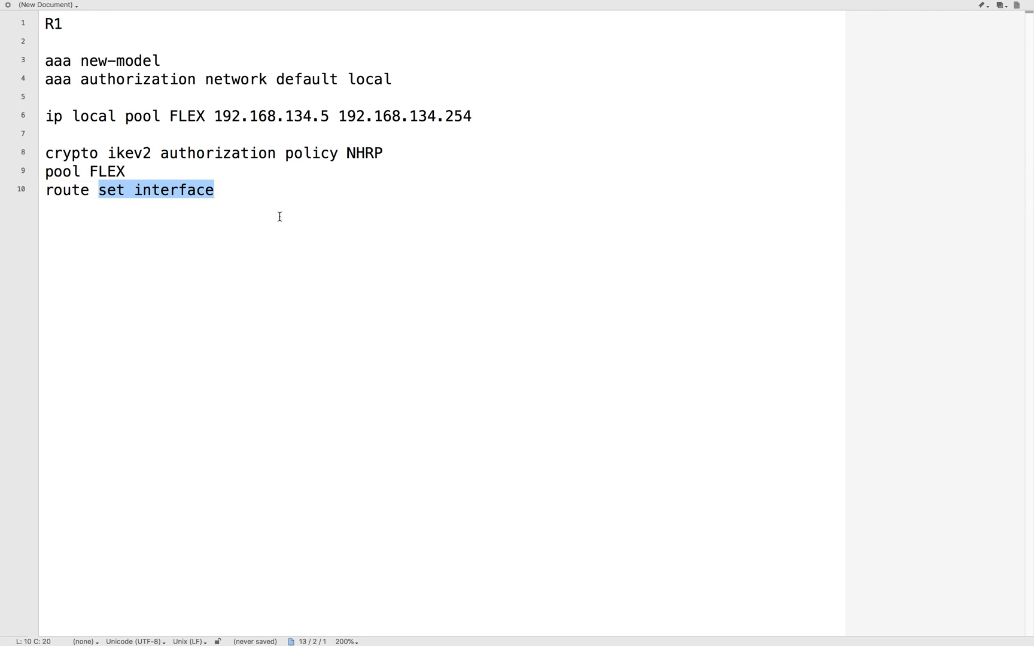
pyautogui.click(271, 209)
pyautogui.moveTo(241, 192); pyautogui.dragTo(30, 191)
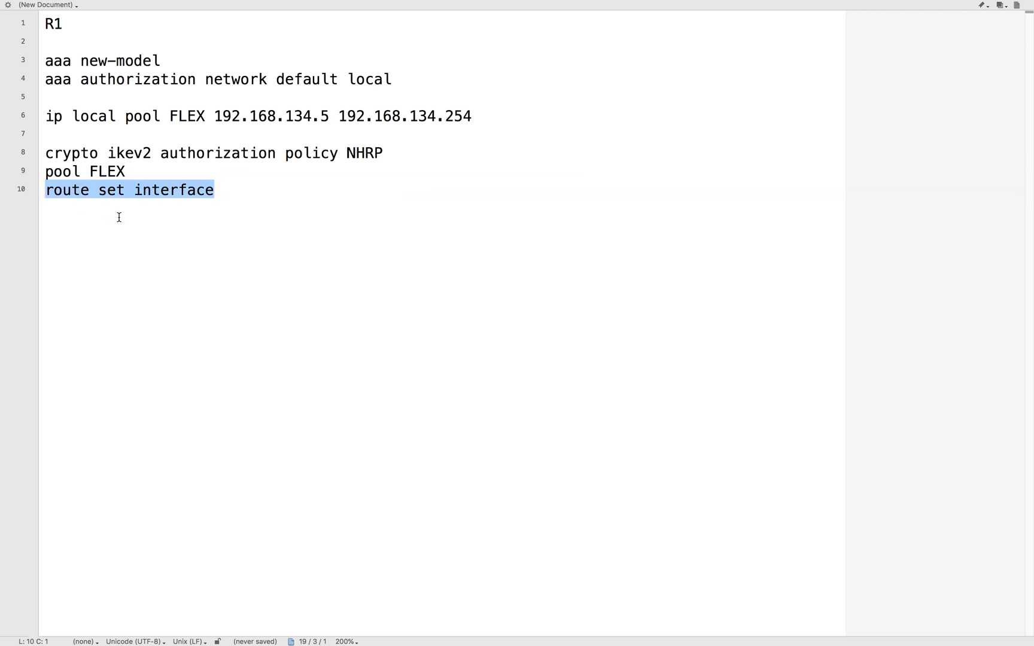
pyautogui.hotkey('ctrl', 'Left')
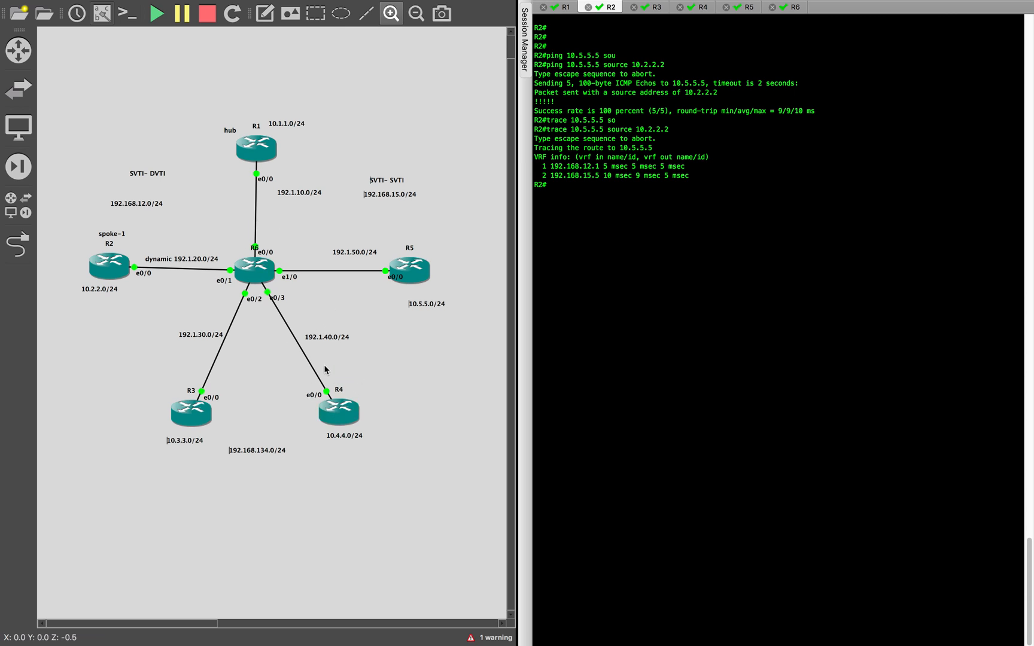
# - Return to the text editor and paste IKEv2 keyring KR-134, with peer 34, address 0.0.0.0 and the pre-shared key, below the authorization policy
pyautogui.hotkey('ctrl', 'Right')
pyautogui.click(345, 339)
pyautogui.press('Return')
pyautogui.press('Return')
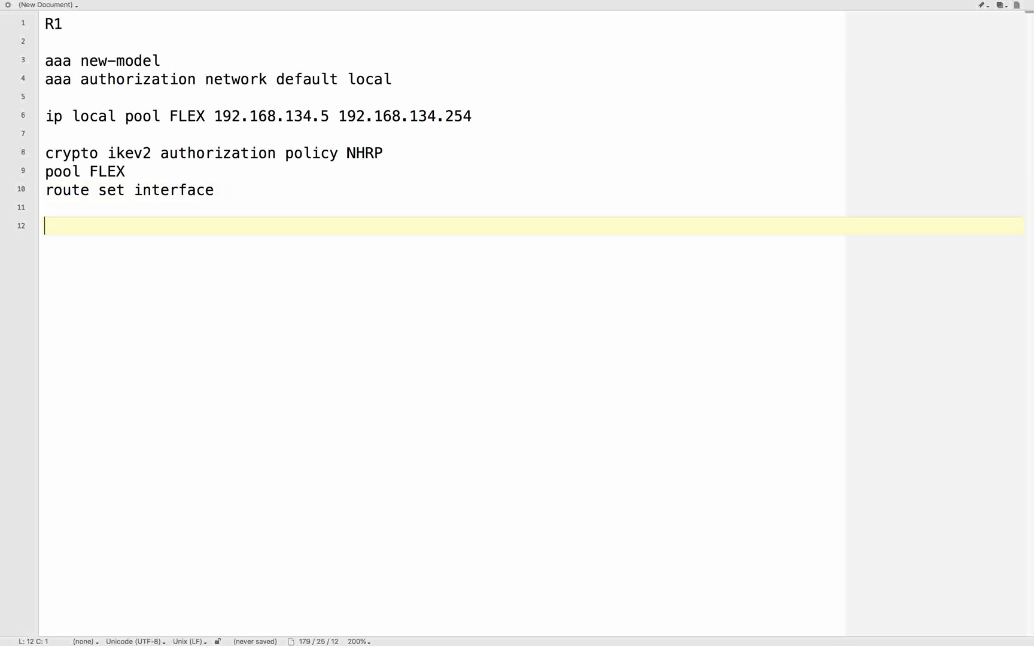
pyautogui.hotkey('ctrl', 'Left')
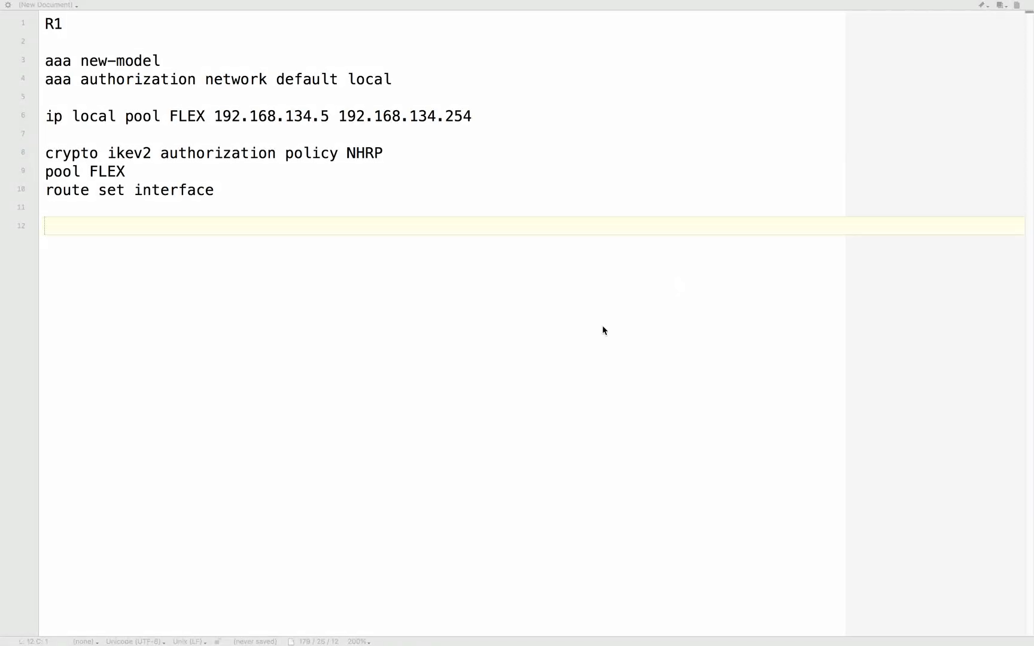
pyautogui.click(183, 219)
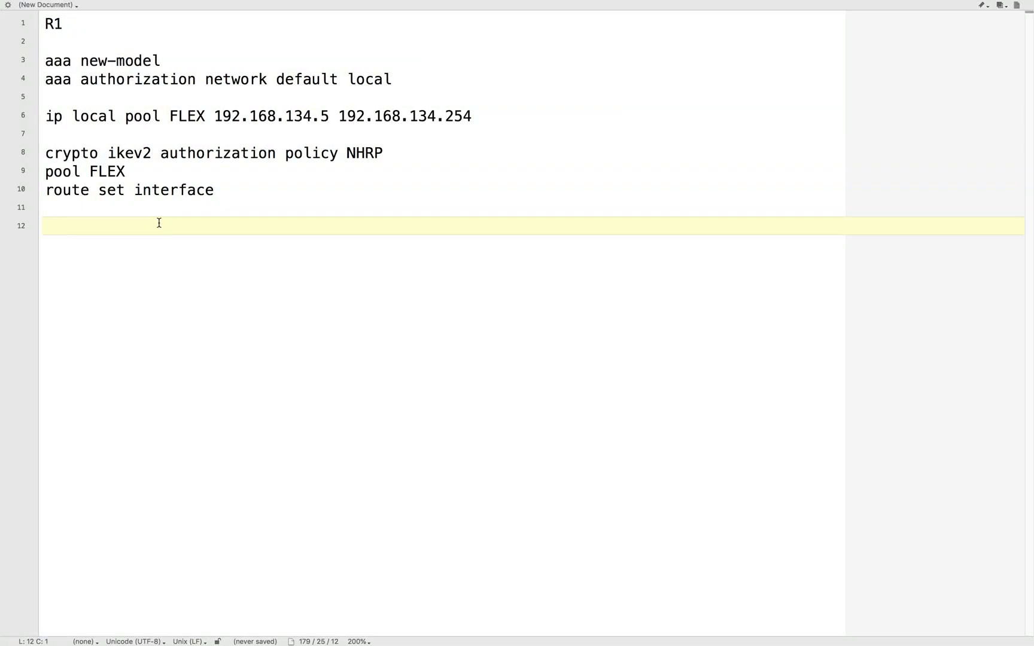
pyautogui.write('crypto ikev2 keyring KR-134 peer 34 address 0.0.0.0 pre-shared-key cisco123')
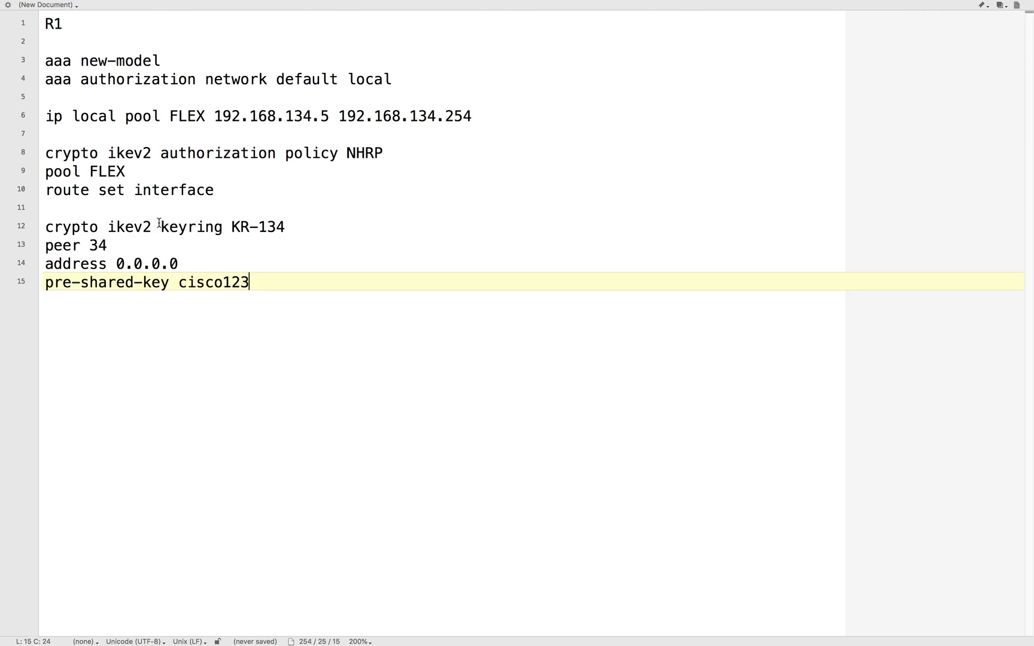
# - Examine the keyring's name, peer, address and pre-shared key, checking the peer address against the topology
pyautogui.click(231, 226)
pyautogui.moveTo(230, 226); pyautogui.dragTo(307, 224)
pyautogui.click(312, 228)
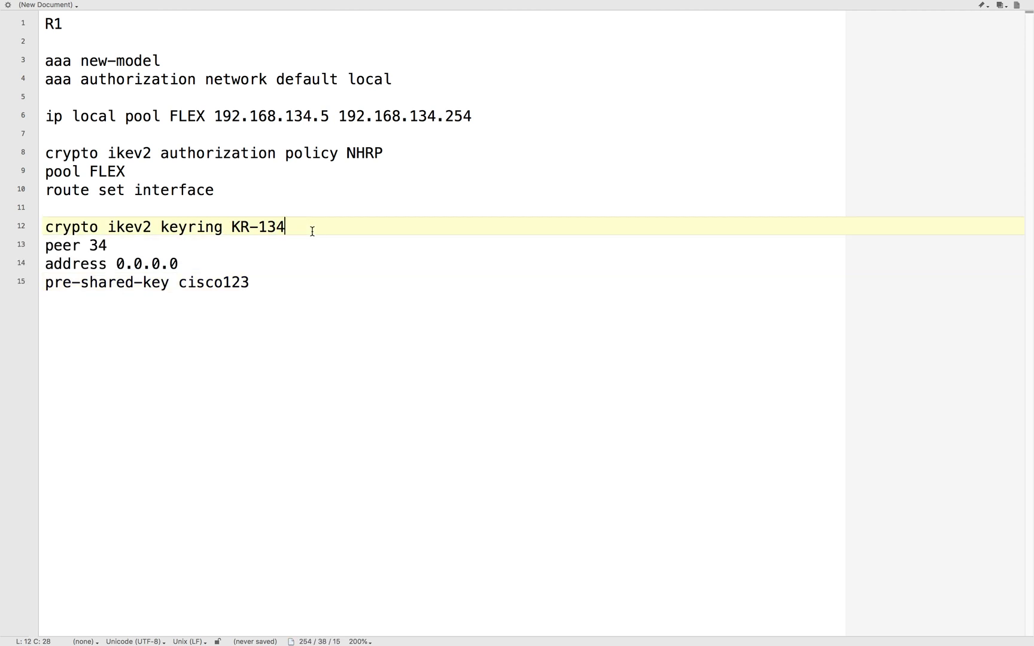
pyautogui.moveTo(88, 243); pyautogui.dragTo(254, 259)
pyautogui.click(157, 241)
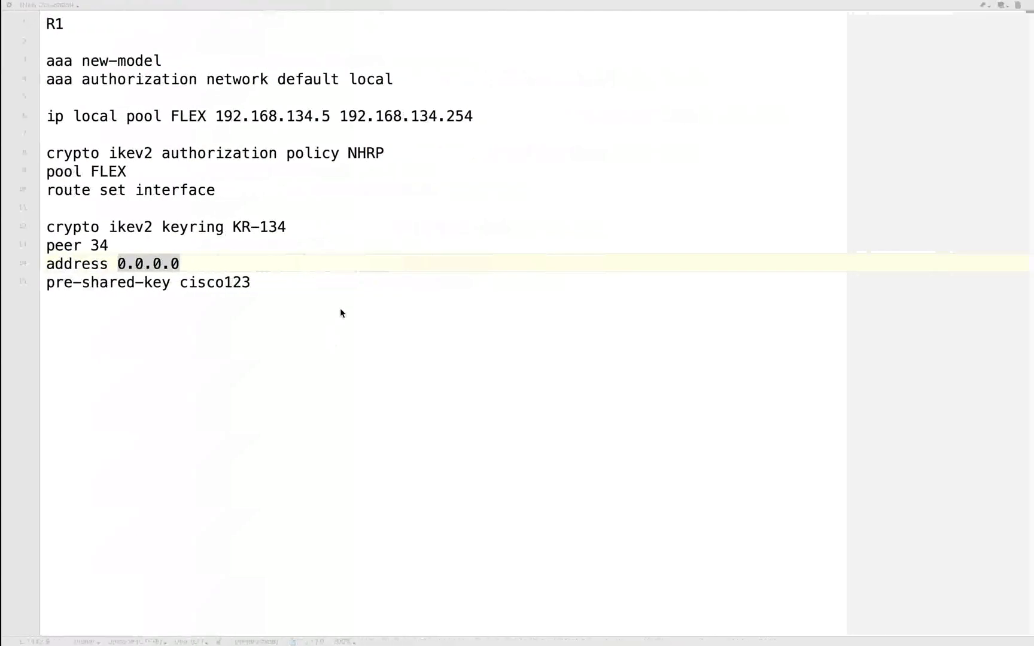
pyautogui.click(340, 307)
pyautogui.moveTo(117, 263); pyautogui.dragTo(261, 261)
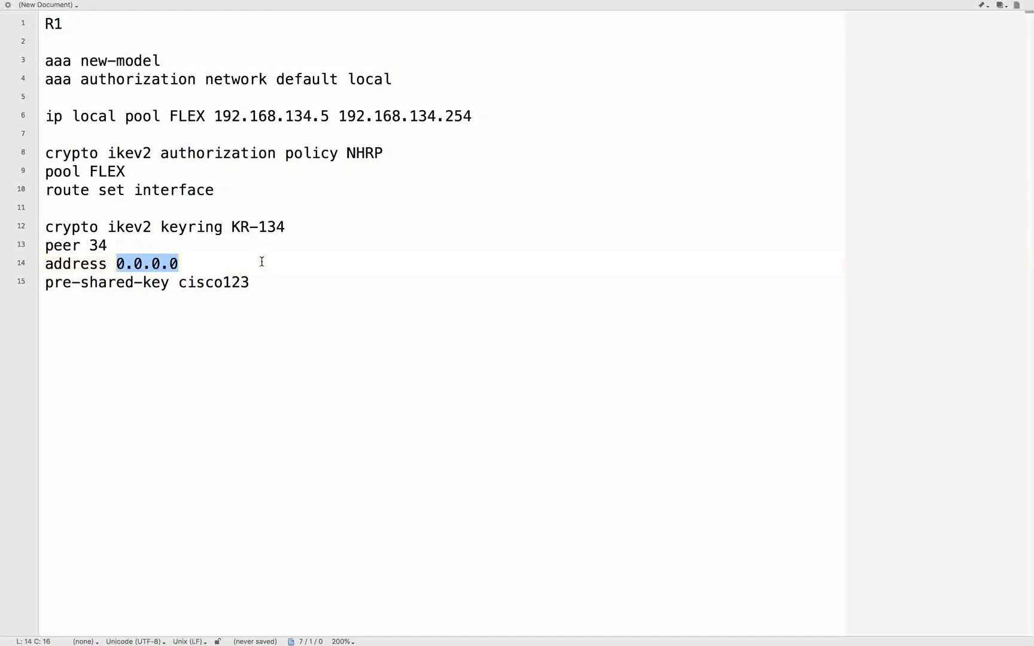
pyautogui.click(261, 261)
pyautogui.moveTo(179, 282); pyautogui.dragTo(280, 283)
# - Paste IKEv2 profile PROF-134 below the keyring, matching any remote address with pre-share authentication, keyring KR-134, virtual-template 134 and AAA authorization list NHRP NHRP
pyautogui.click(280, 283)
pyautogui.press('Return')
pyautogui.press('Return')
pyautogui.press('Return')
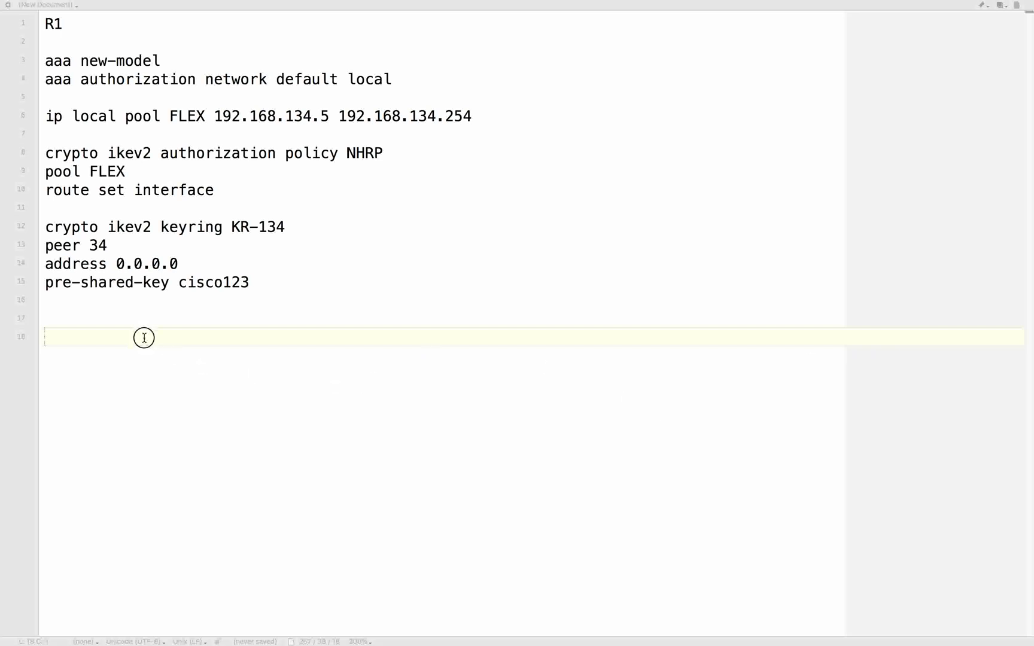
pyautogui.click(77, 325)
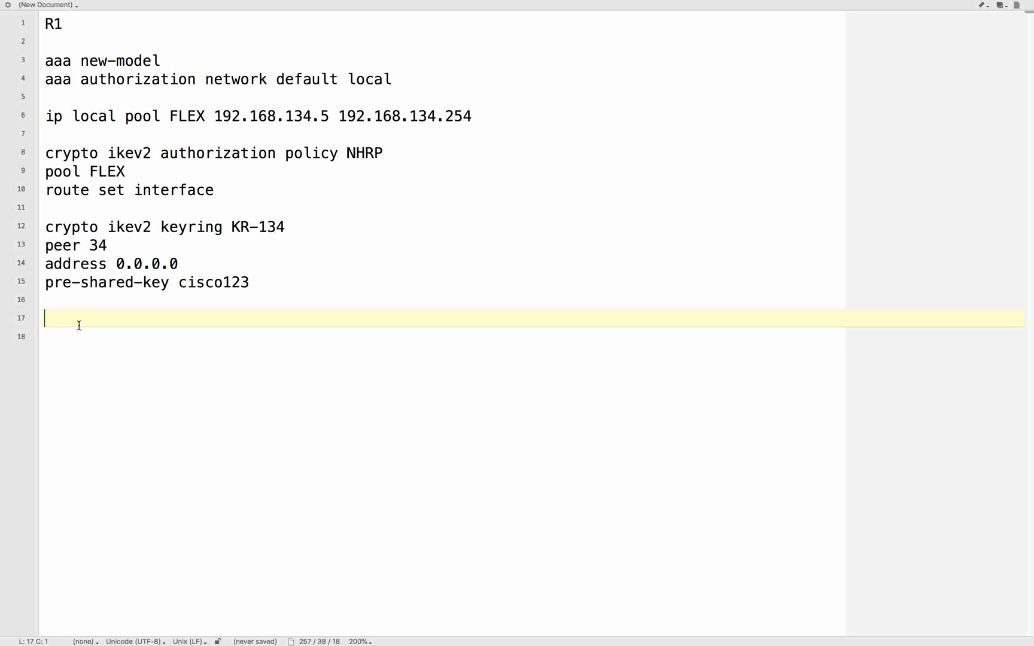
pyautogui.write('crypto ikev2 profile PROF-134 match identity remote address 0.0.0.0 0.0.0.0 authentication local pre-share authentication remote pre-share keyring local KR-134 virtual-template 134 aaa authorization group psk list NHRP NHRP')
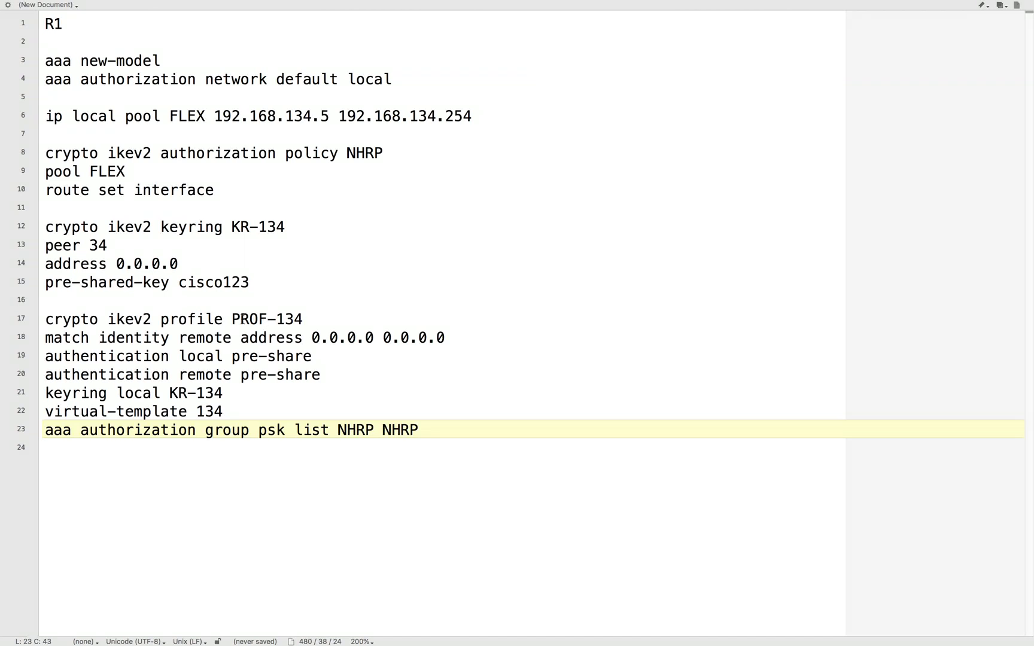
# - Examine the IKEv2 profile's name, remote identity match, and local and remote authentication methods
pyautogui.moveTo(233, 319); pyautogui.dragTo(364, 319)
pyautogui.click(364, 318)
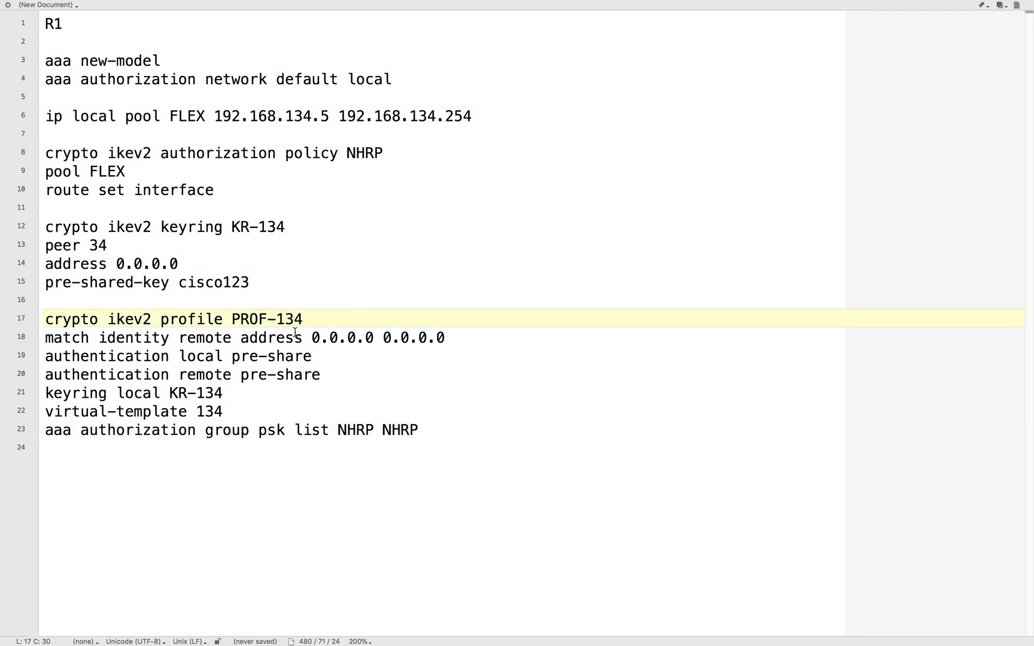
pyautogui.moveTo(180, 338); pyautogui.dragTo(483, 341)
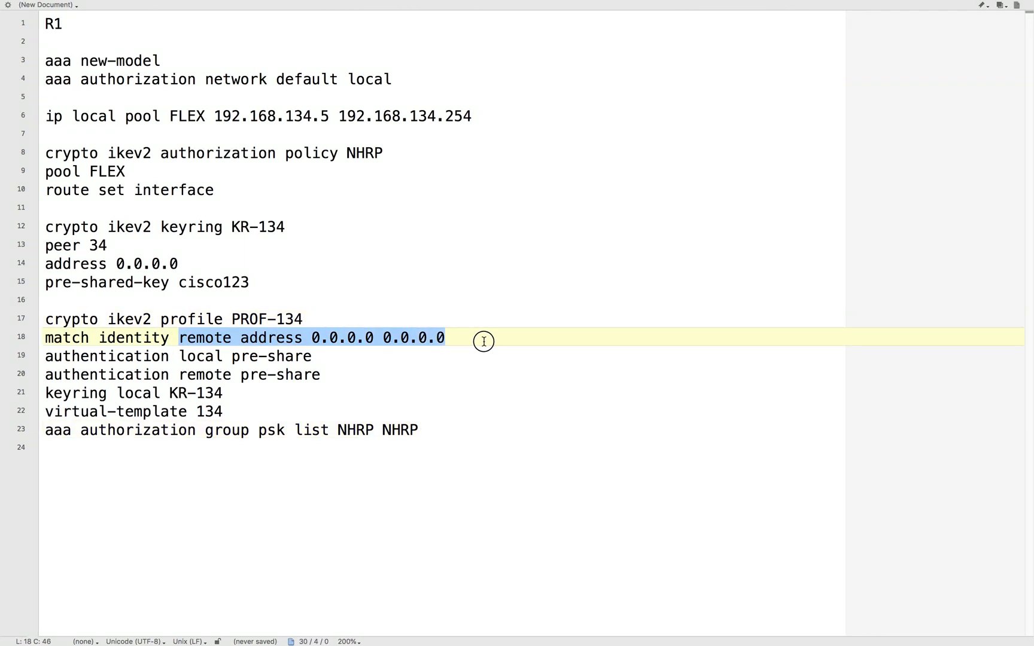
pyautogui.click(485, 350)
pyautogui.moveTo(312, 337); pyautogui.dragTo(526, 334)
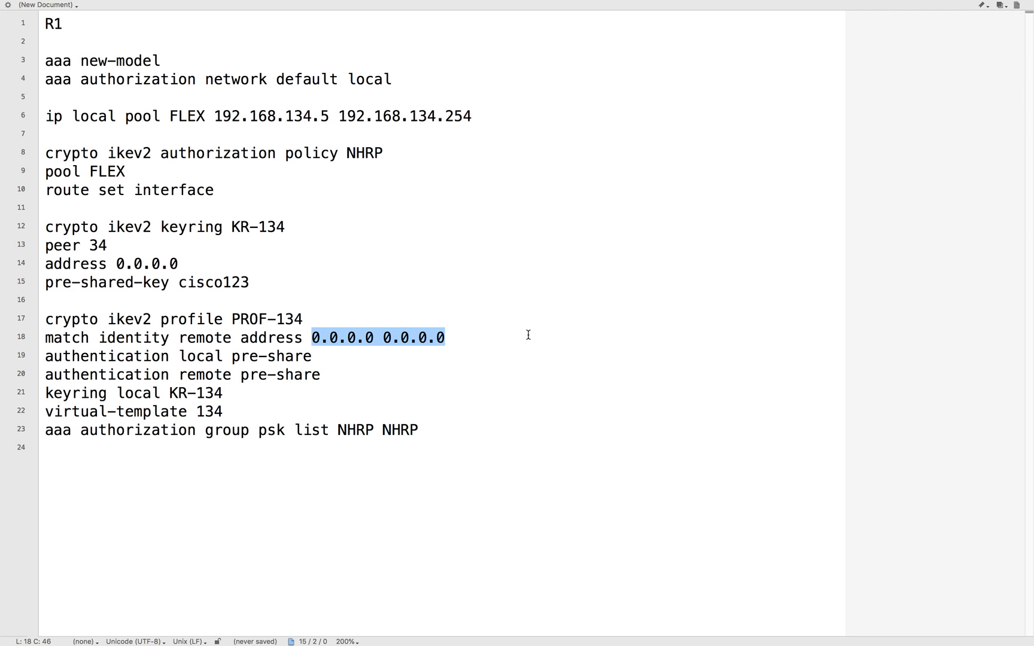
pyautogui.moveTo(179, 357); pyautogui.dragTo(357, 358)
pyautogui.click(350, 374)
pyautogui.moveTo(178, 374); pyautogui.dragTo(348, 372)
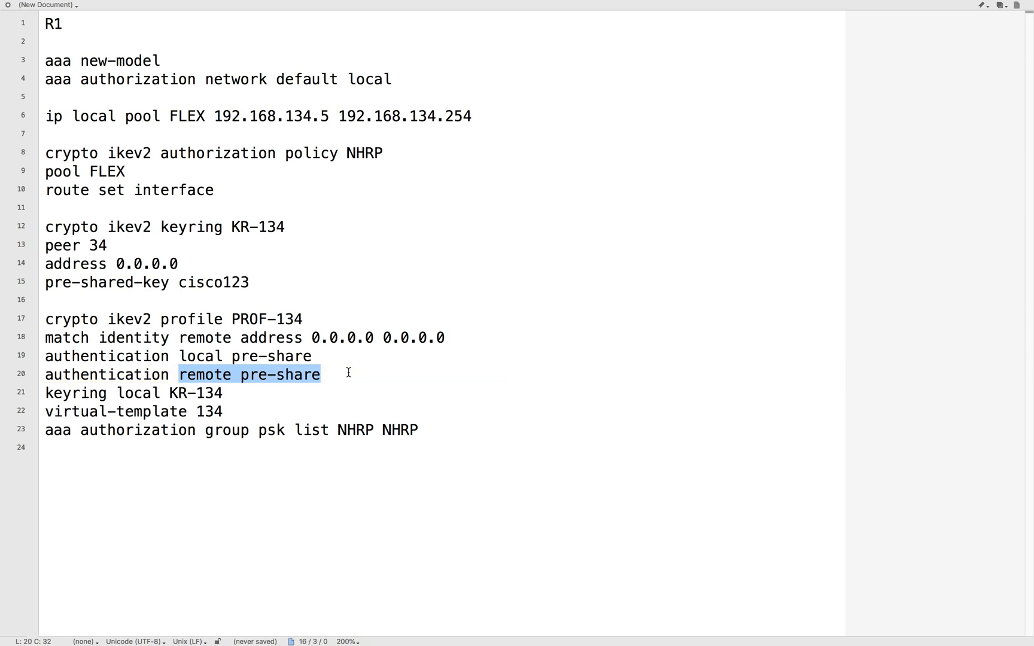
pyautogui.click(348, 372)
# - Examine the IKEv2 profile's keyring reference, virtual template number and AAA group authorization line, comparing the names with their definitions above
pyautogui.moveTo(170, 393); pyautogui.dragTo(232, 394)
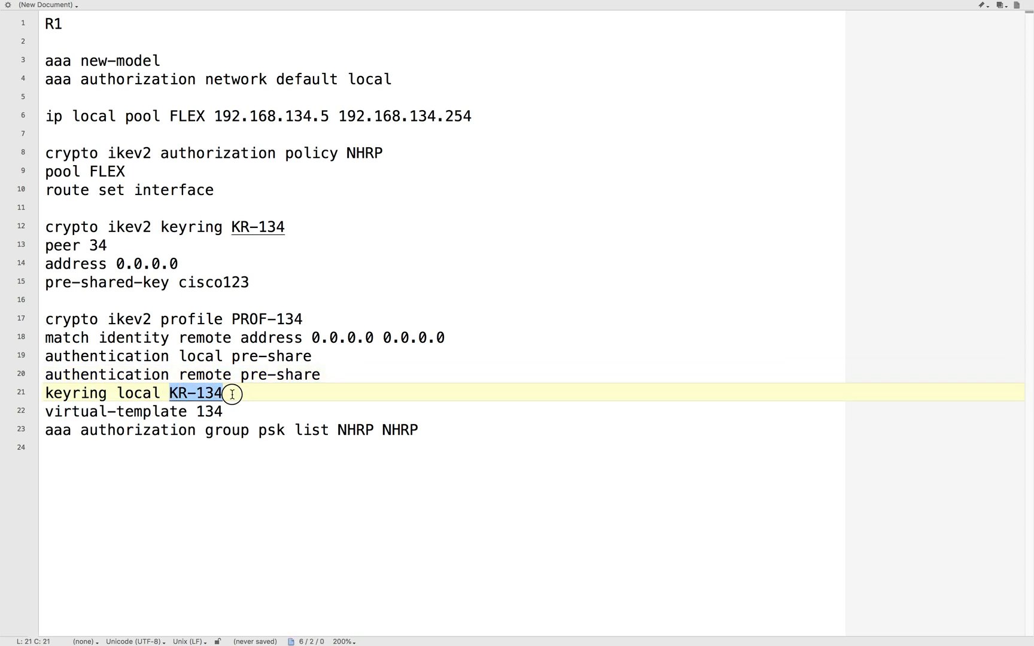
pyautogui.click(293, 400)
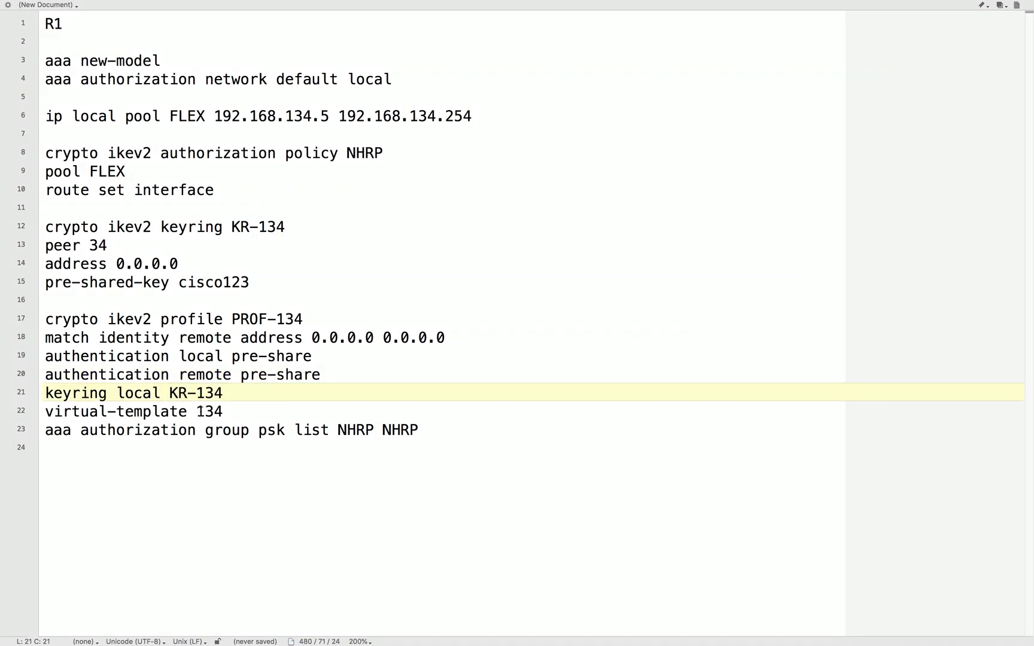
pyautogui.moveTo(233, 226); pyautogui.dragTo(319, 227)
pyautogui.click(316, 356)
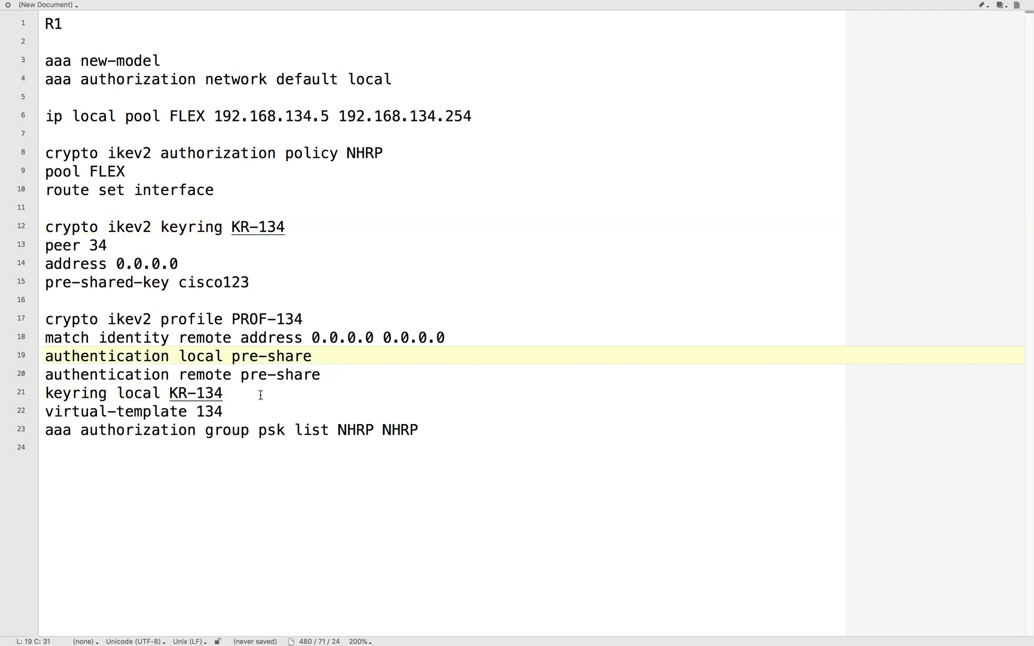
pyautogui.moveTo(196, 411); pyautogui.dragTo(240, 410)
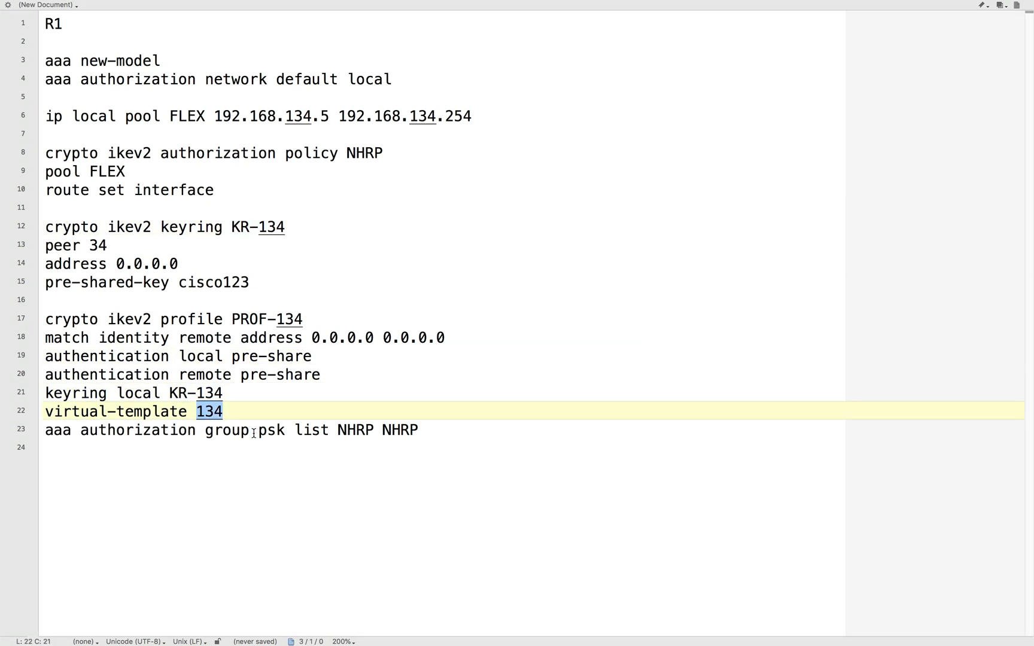
pyautogui.click(433, 426)
pyautogui.moveTo(194, 412); pyautogui.dragTo(256, 408)
pyautogui.click(256, 448)
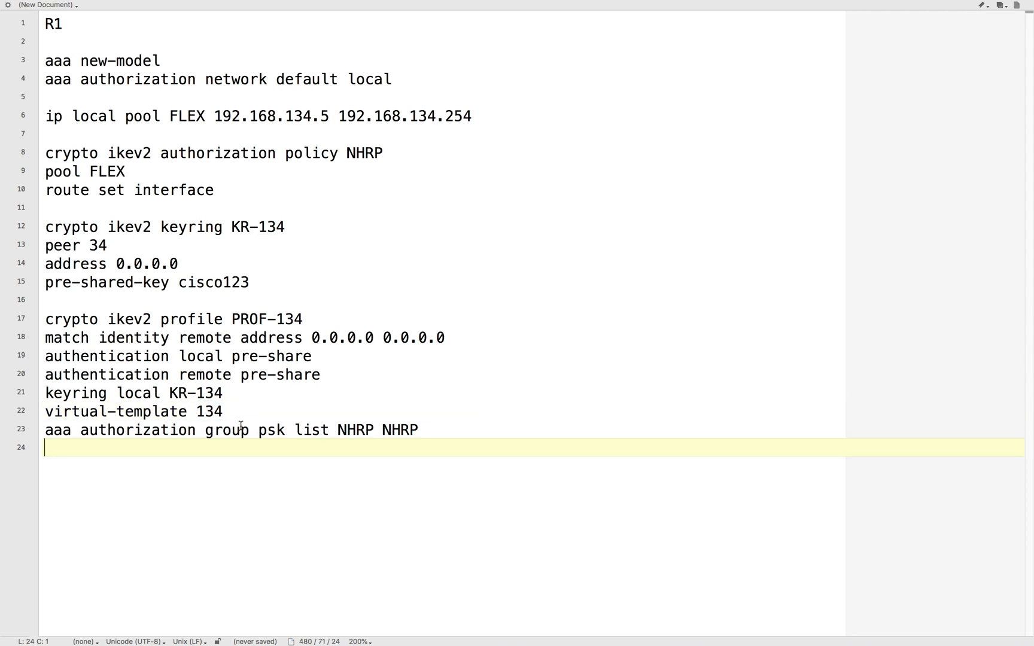
pyautogui.moveTo(259, 430); pyautogui.dragTo(346, 422)
pyautogui.click(400, 451)
pyautogui.doubleClick(399, 428)
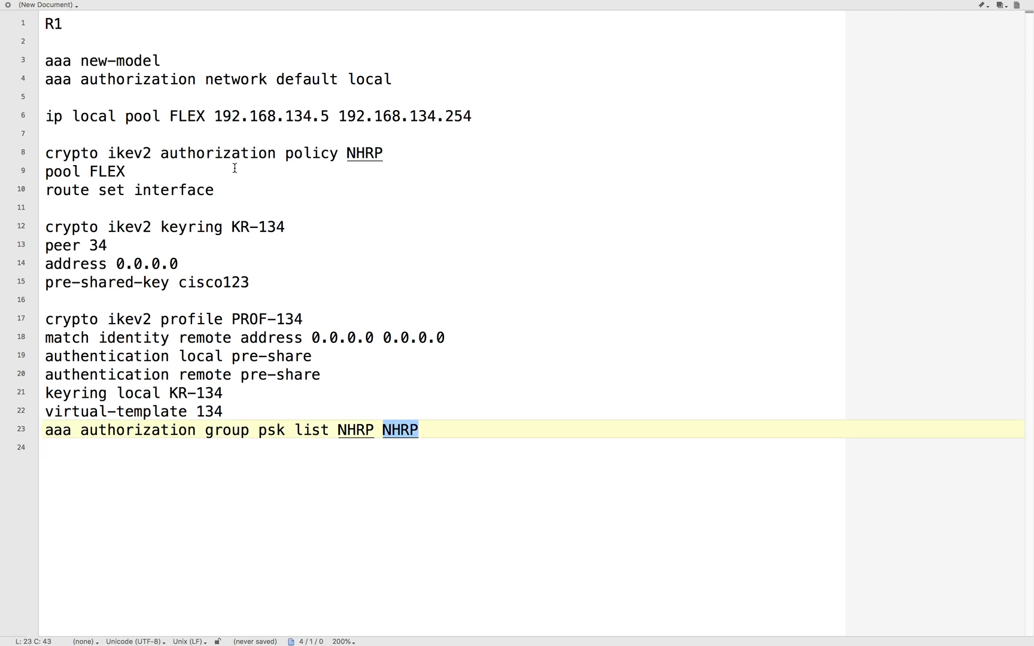
# - Paste the "!phase 2" comment and "crypto ipsec transform-set TSET esp-3des esp-md5-hmac" below the IKEv2 profile after a blank line
pyautogui.click(444, 432)
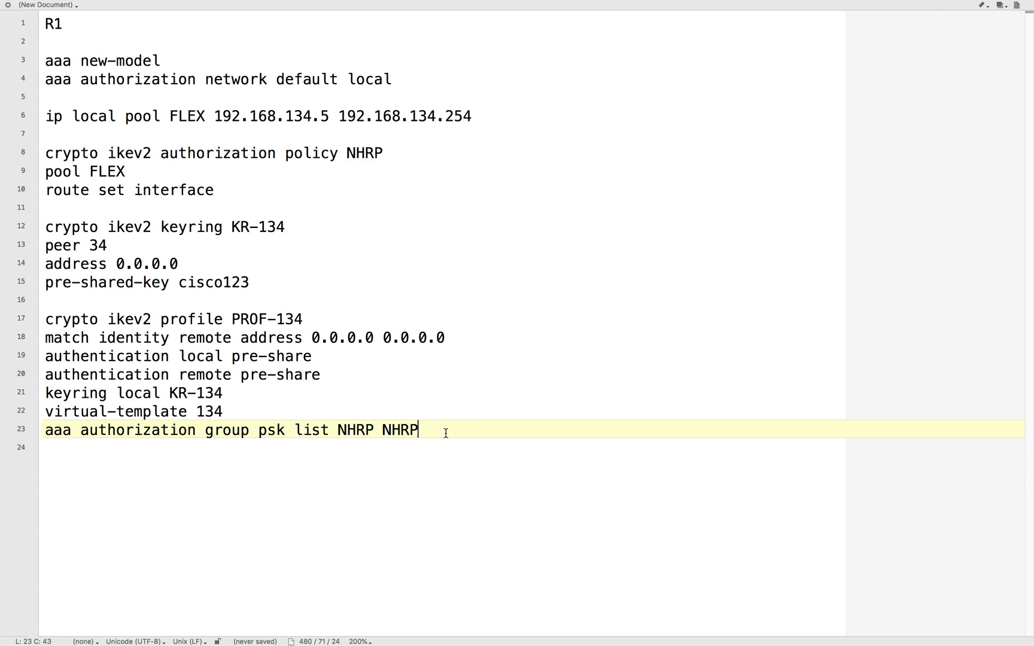
pyautogui.press('Return')
pyautogui.press('Return')
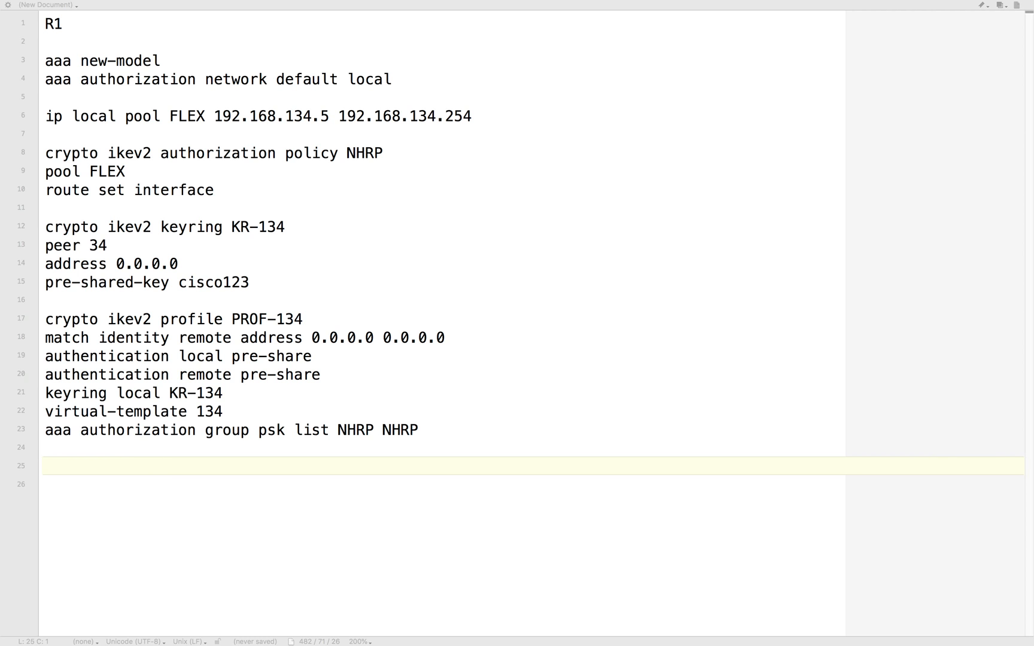
pyautogui.click(86, 468)
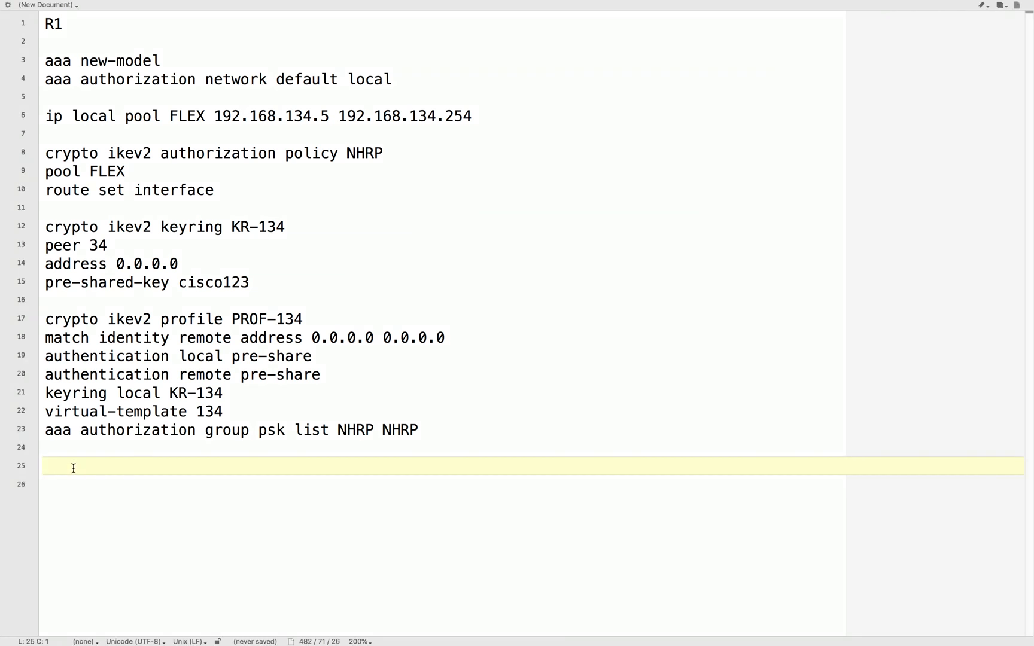
pyautogui.write('!phase 2 crypto ipsec transform-set TSET esp-3des esp-md5-hmac')
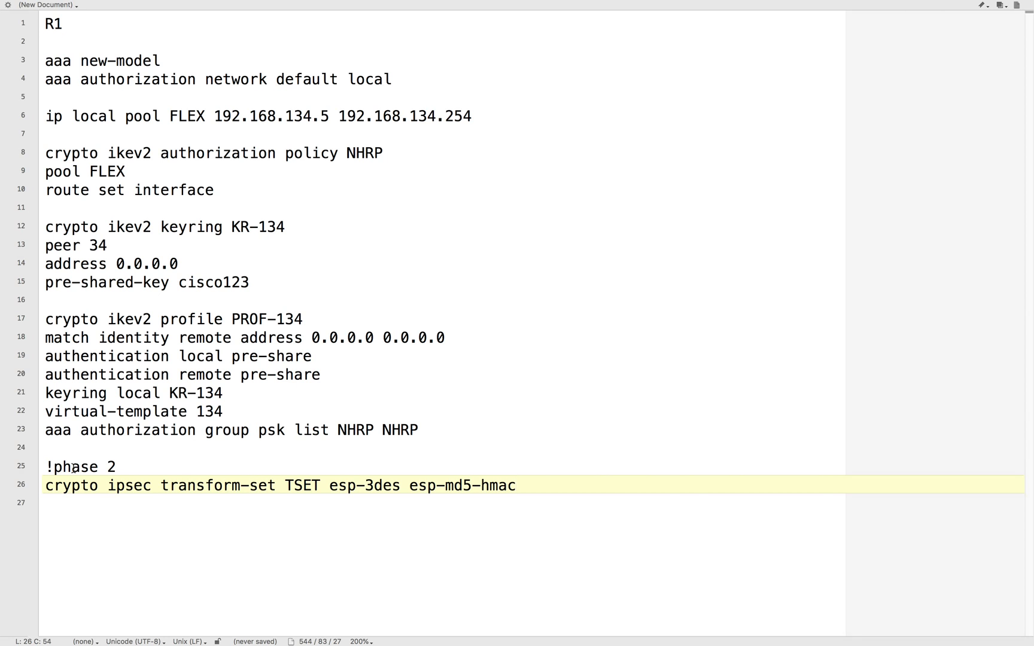
# - Paste the "!ipsec profile" block defining IPROF-134 with transform-set TSET and ikev2-profile PROF-134 below the transform set after a blank line
pyautogui.press('Return')
pyautogui.press('Return')
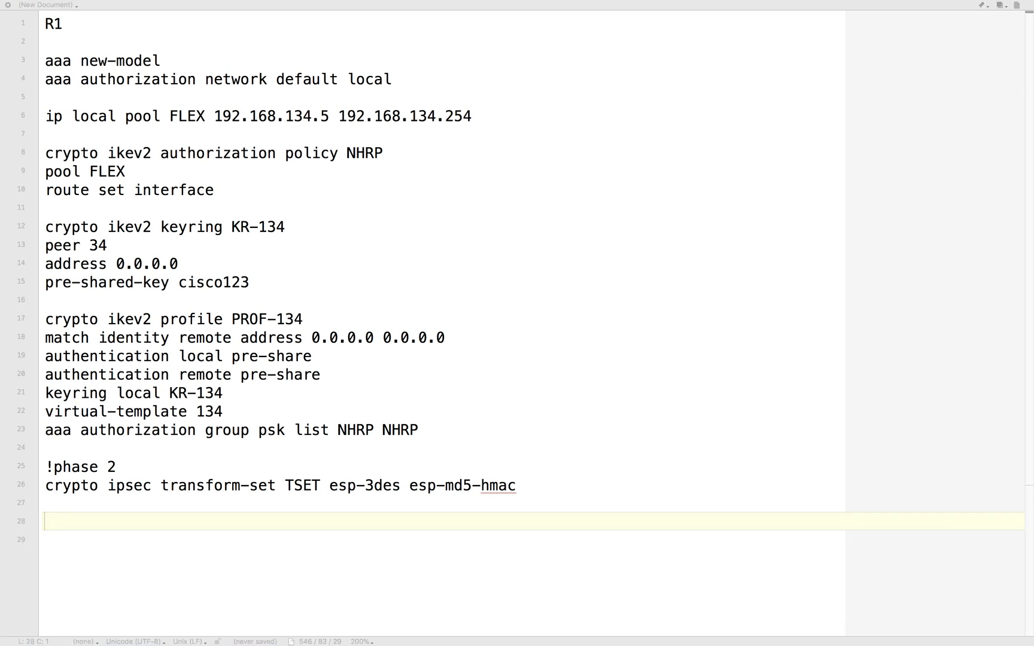
pyautogui.click(111, 524)
pyautogui.write('!ipsec profile crypto ipsec profile IPROF-134 set transform-set TSET set ikev2-profile PROF-134')
# - Examine the IPsec profile's name and compare its transform-set and IKEv2 profile references with their definitions above
pyautogui.moveTo(108, 541); pyautogui.dragTo(332, 542)
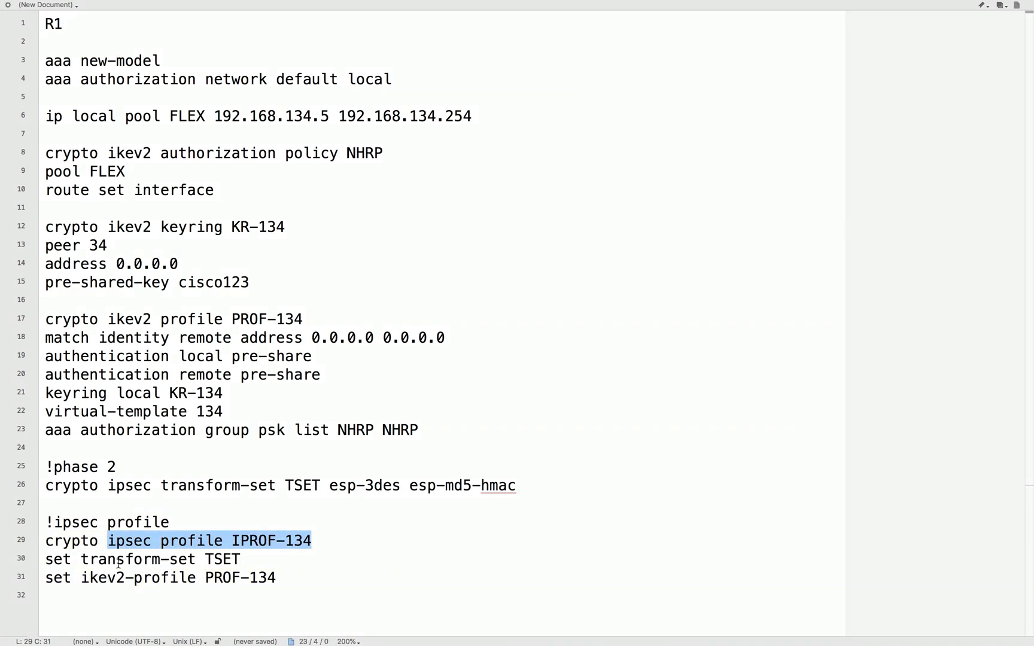
pyautogui.click(184, 559)
pyautogui.moveTo(207, 558); pyautogui.dragTo(271, 555)
pyautogui.doubleClick(295, 490)
pyautogui.click(293, 573)
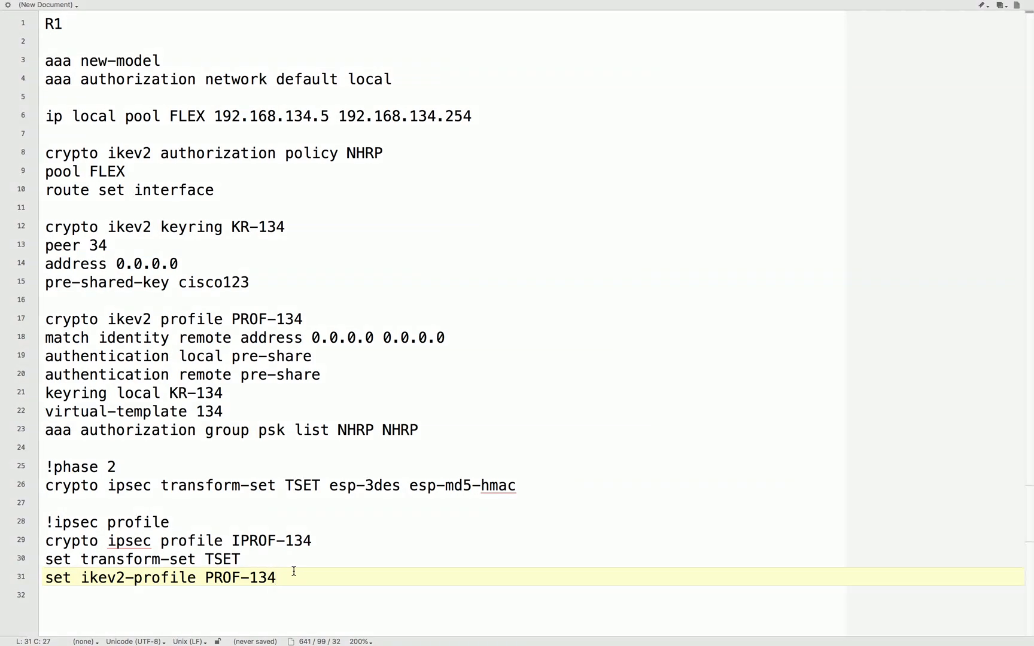
pyautogui.doubleClick(234, 321)
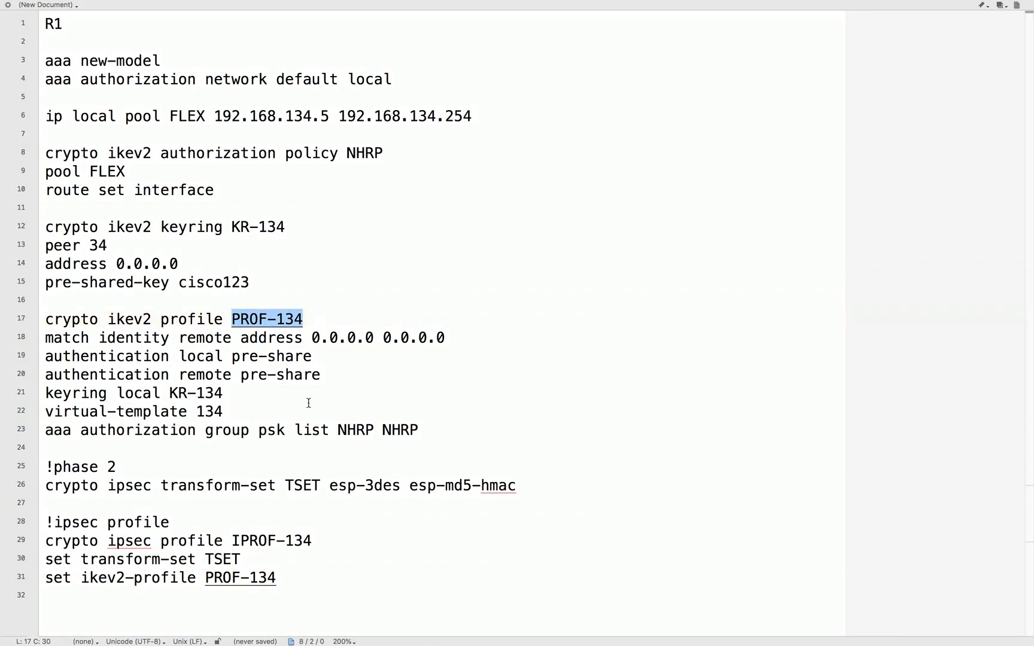
# - Add three new lines below the IPsec profile's ikev2-profile line
pyautogui.click(292, 578)
pyautogui.press('Return')
pyautogui.press('Return')
pyautogui.press('Return')
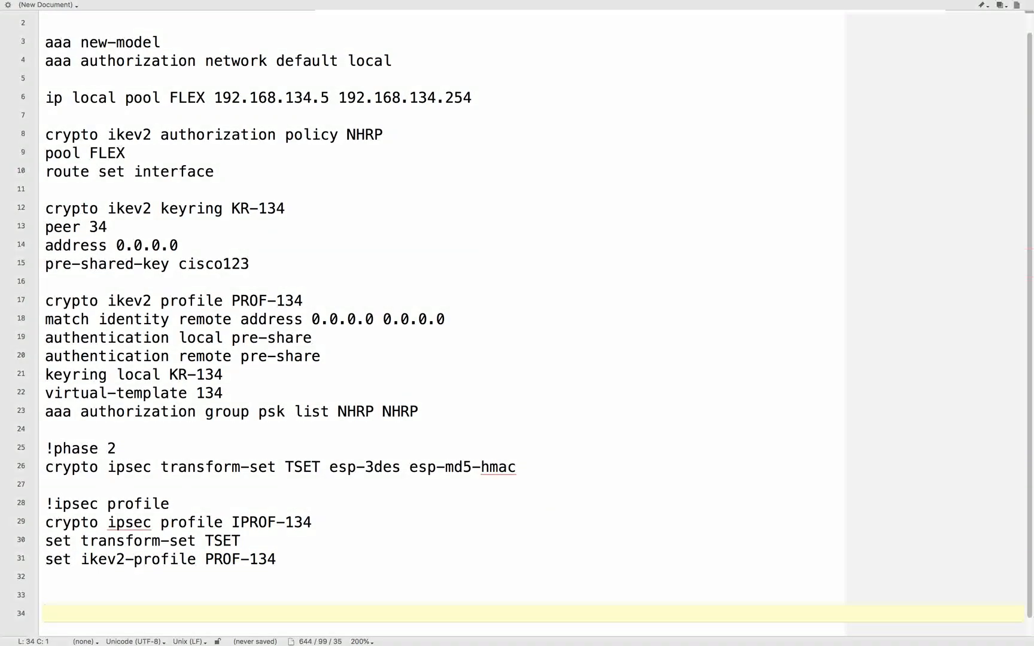
# - Switch to the router terminal beside the network topology and bring up R1's console session
pyautogui.press('super+Tab')
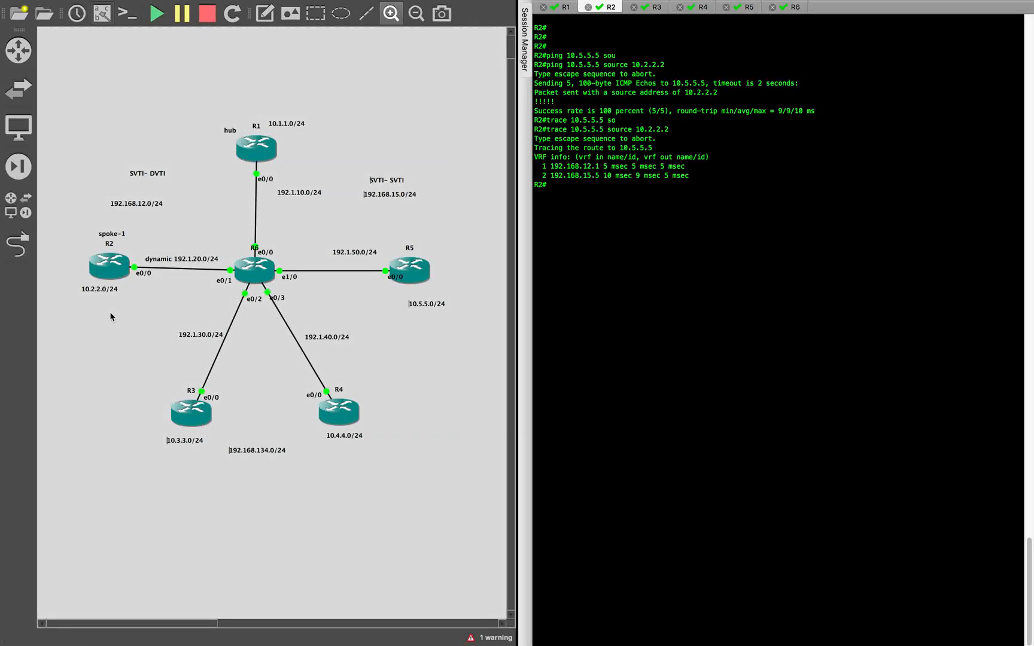
pyautogui.click(666, 244)
pyautogui.click(566, 8)
pyautogui.press('BackSpace')
pyautogui.press('BackSpace')
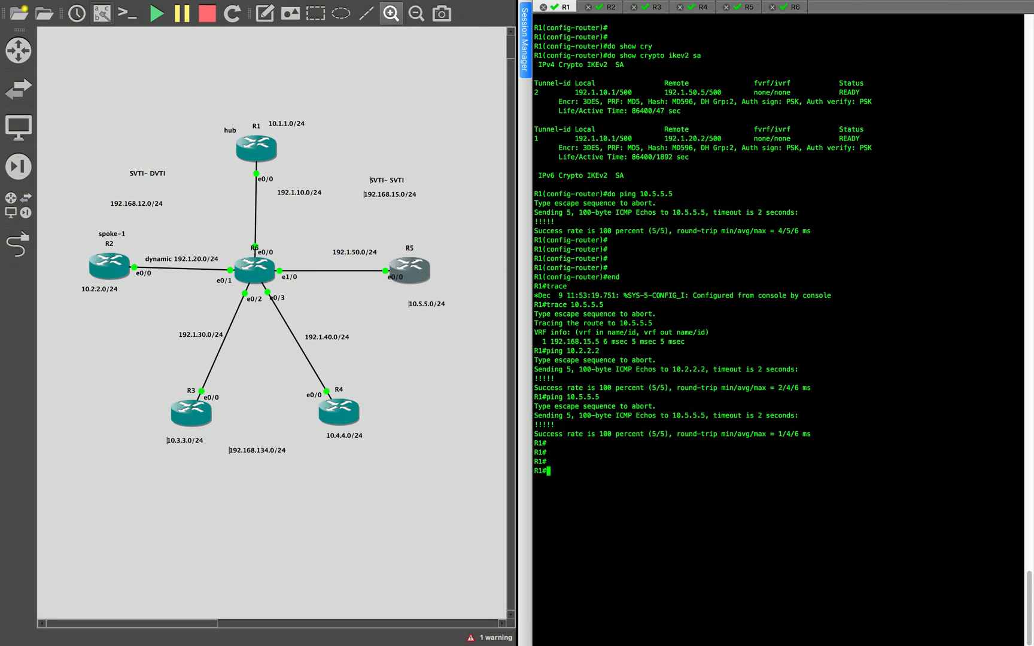
# - Run "show run | section interface" on R1 and examine the existing Virtual-Template12 interface configuration
pyautogui.write('show run | section interface')
pyautogui.press('Return')
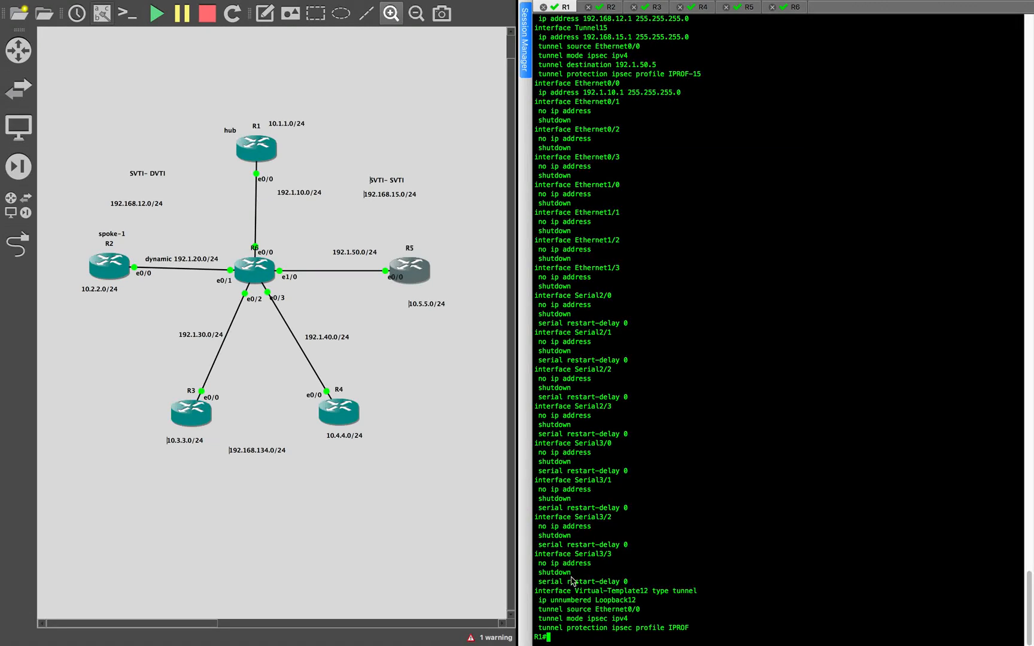
pyautogui.moveTo(535, 591); pyautogui.dragTo(702, 625)
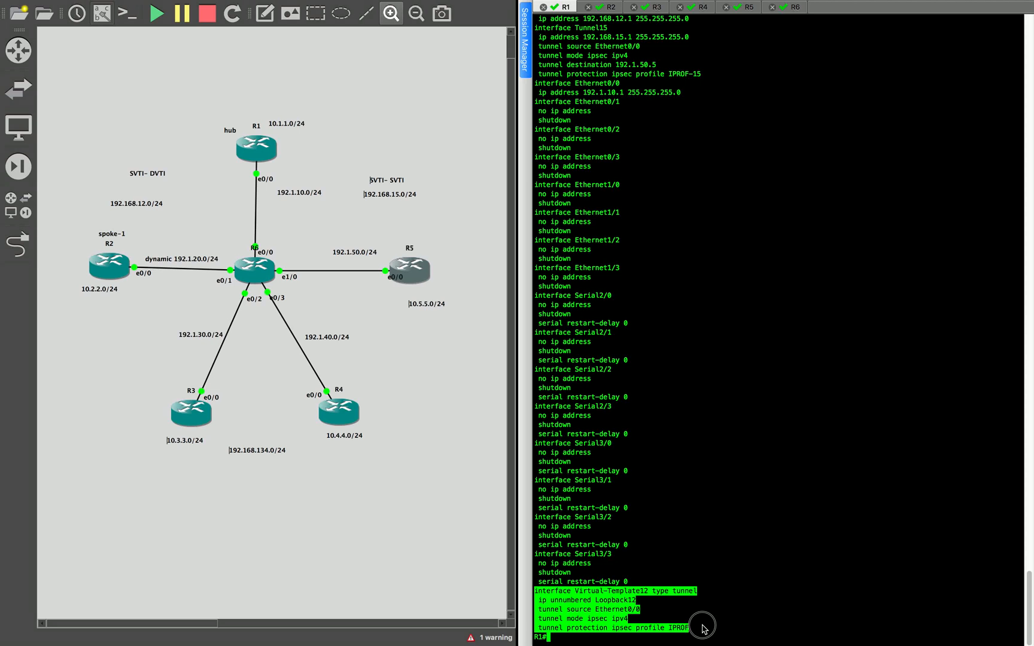
pyautogui.tripleClick(711, 544)
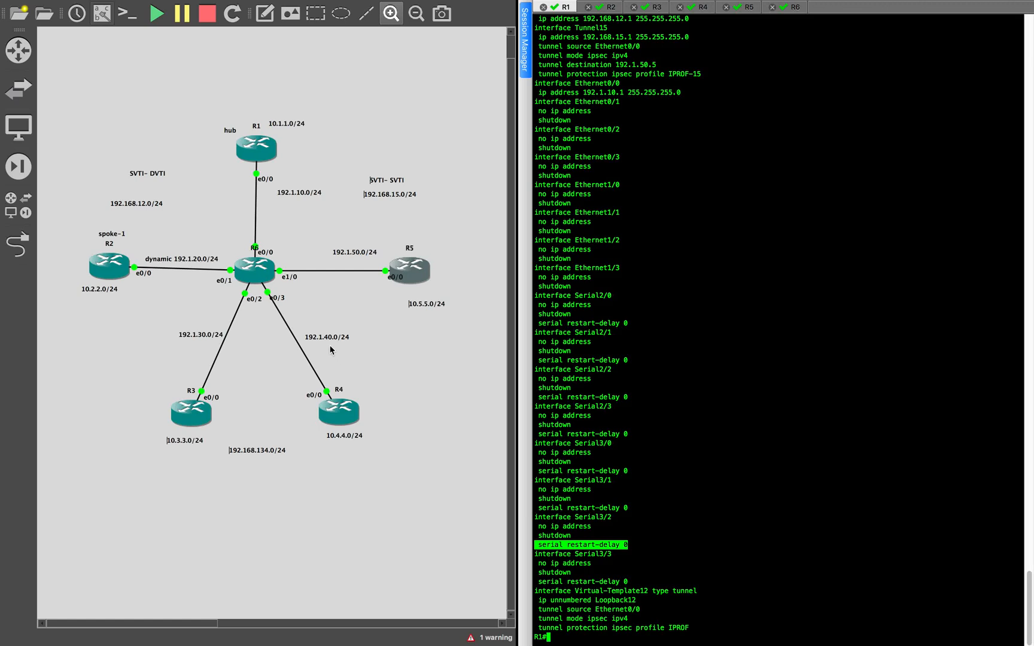
# - Back in the text document, paste the "!virtual-template interface -NHRP interface" comment and "int lo134" with "ip add 192.168.134.1 255.255.255.0" below the IPsec profile
pyautogui.hotkey('ctrl', 'Right')
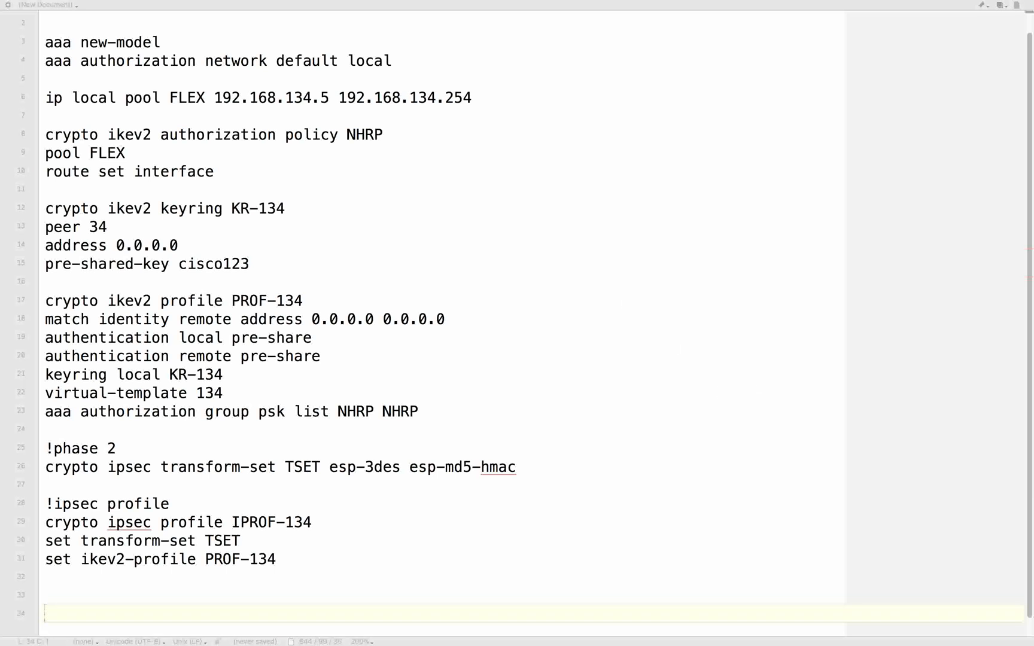
pyautogui.click(313, 574)
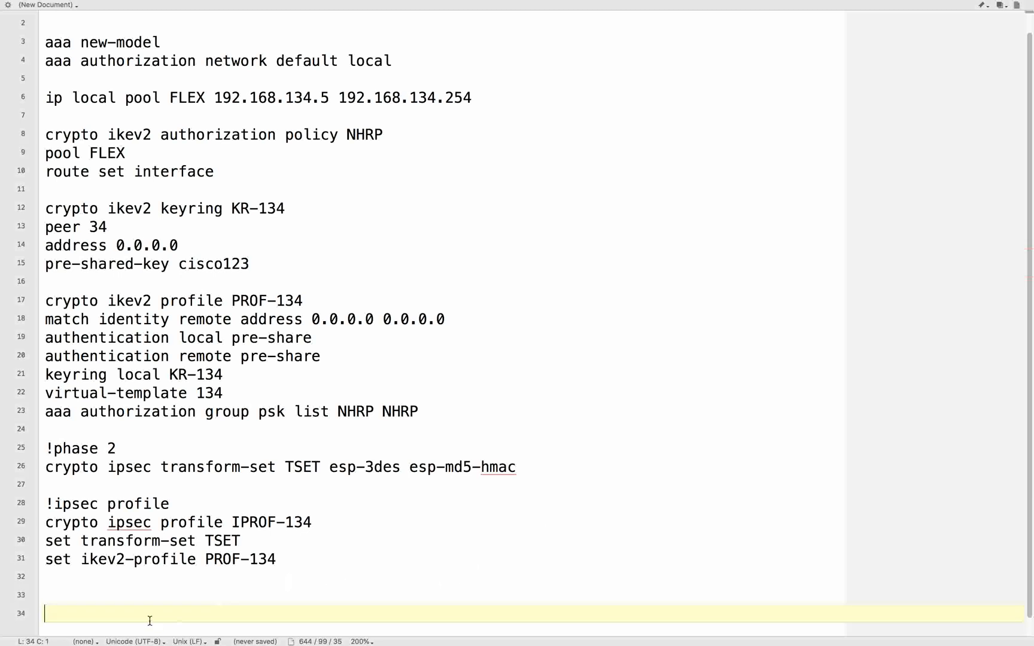
pyautogui.write('!virtual-template interface -NHRP interface  int lo134 ip add 192.168.134.1 255.255.255.0')
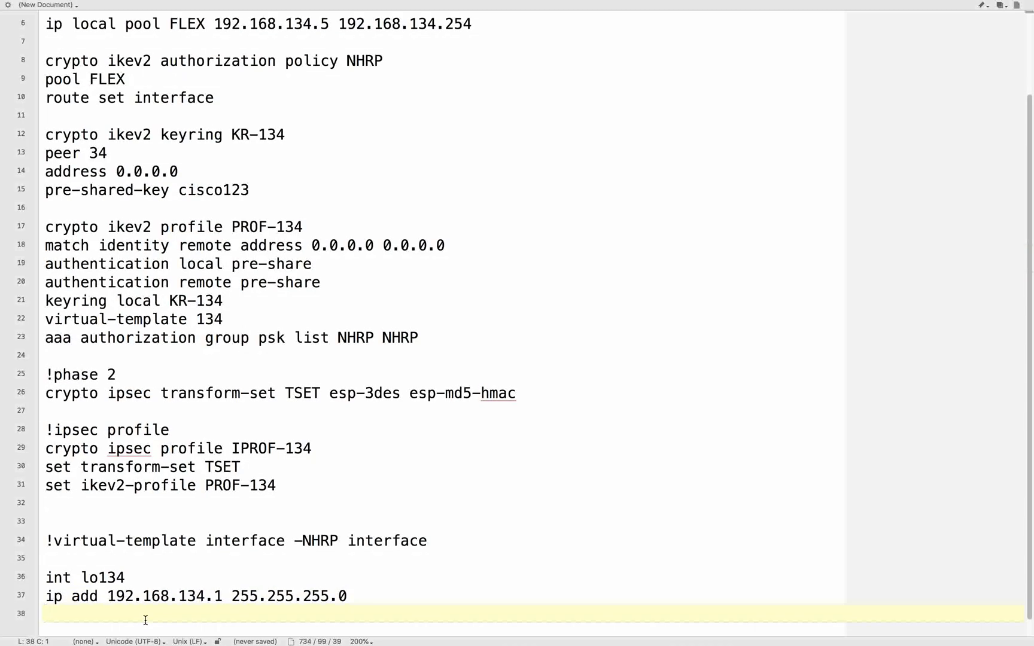
pyautogui.moveTo(107, 577); pyautogui.dragTo(367, 577)
pyautogui.click(364, 577)
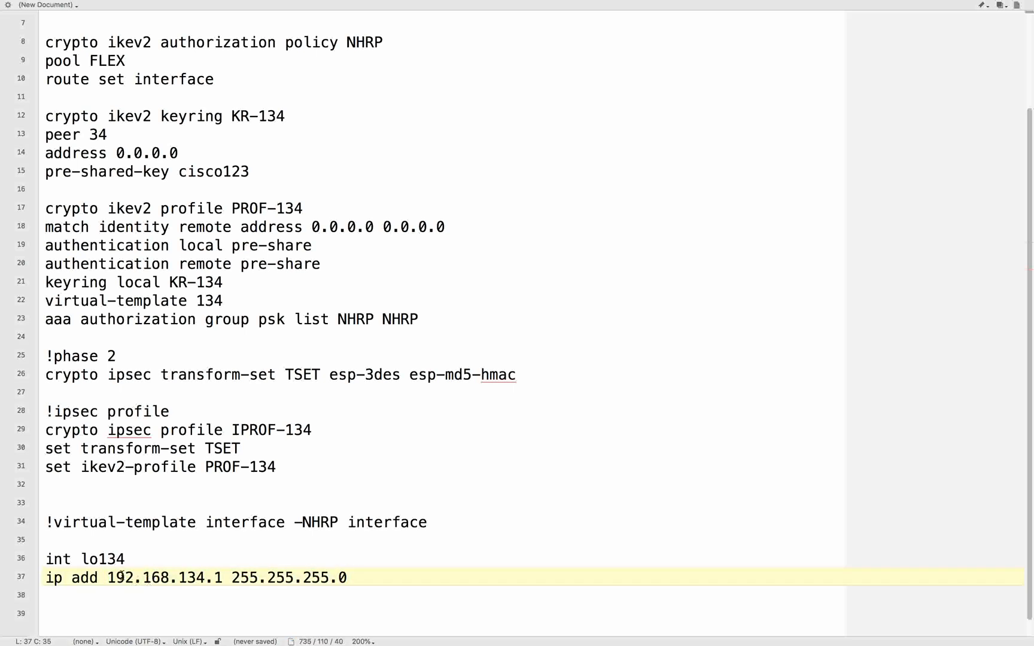
pyautogui.moveTo(107, 578); pyautogui.dragTo(347, 577)
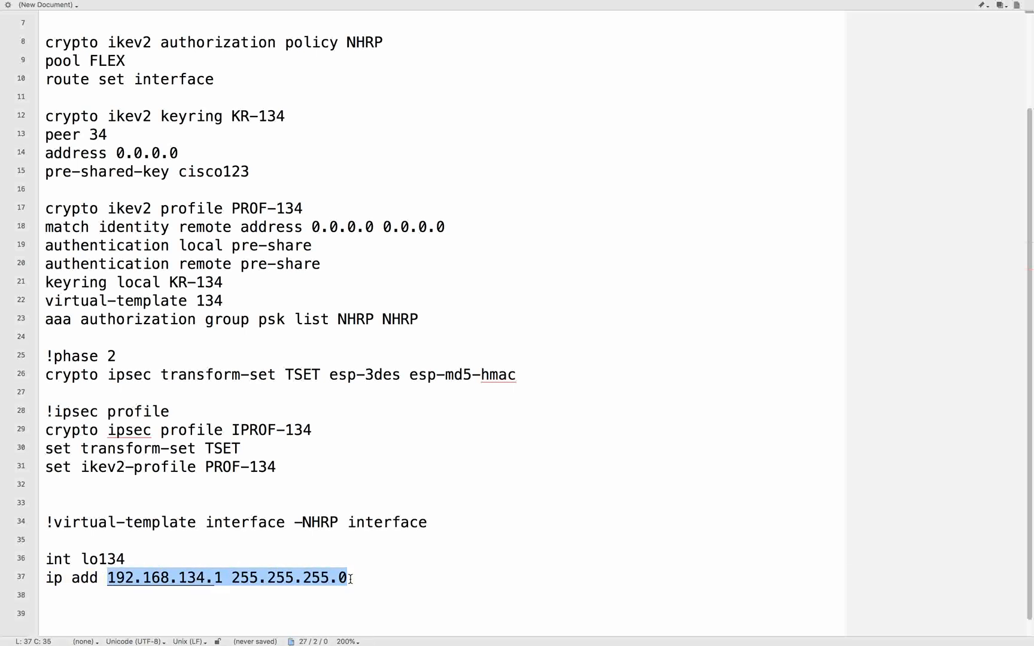
# - Paste the virtual-template 134 tunnel interface block with unnumbered loopback 134, source e 0/0, NHRP network-id 134, NHRP redirect and IPROF-134 protection below the loopback
pyautogui.press('super+Tab')
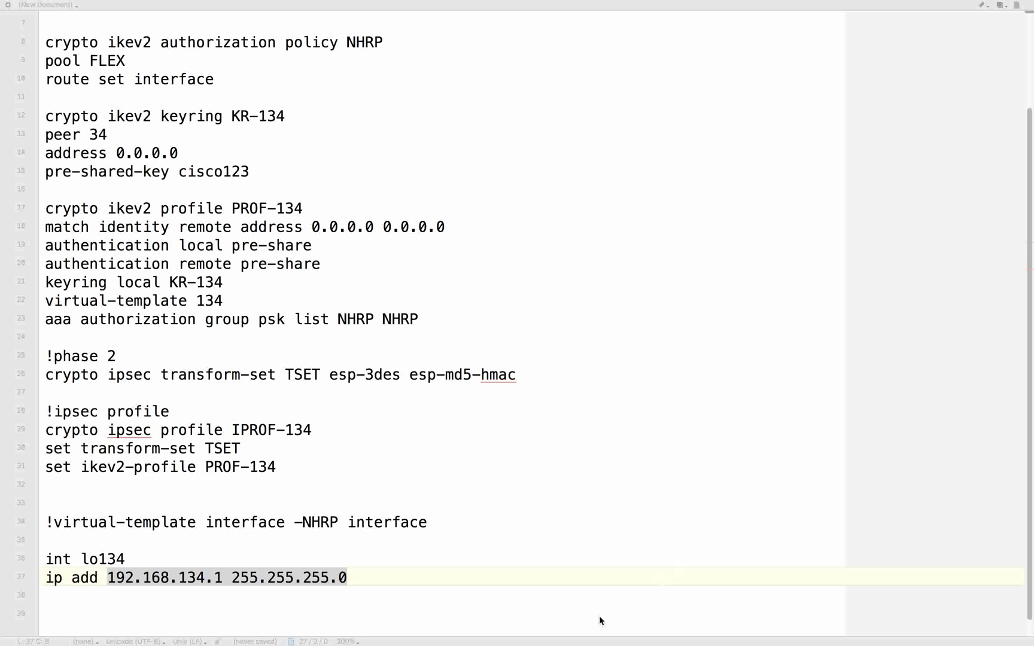
pyautogui.click(353, 615)
pyautogui.click(340, 615)
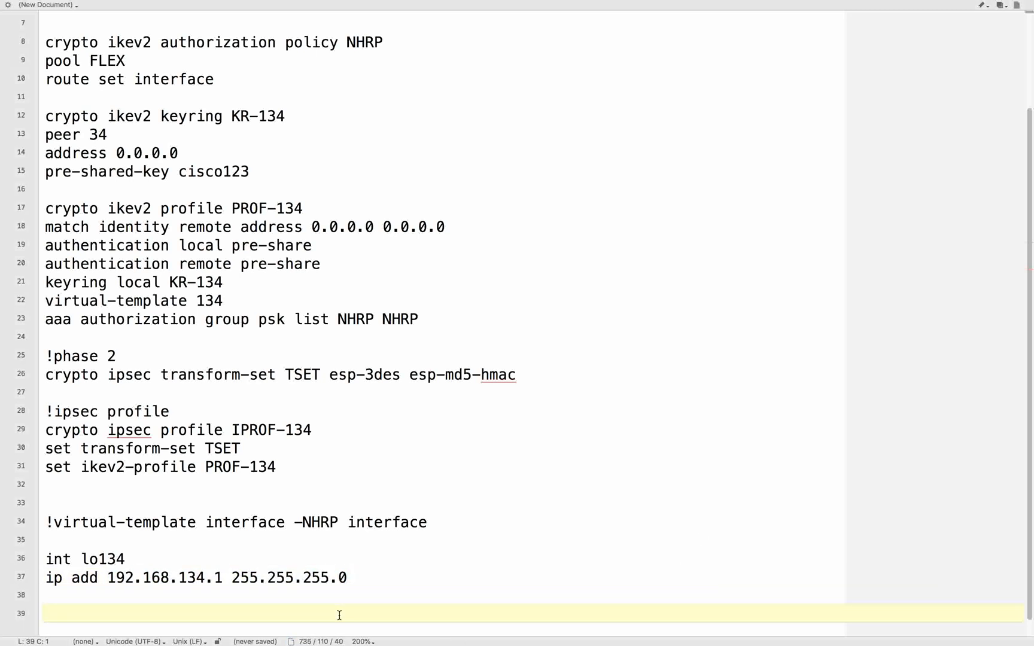
pyautogui.write('interface virtual-template 134 type tunnel ip unnumbered loopback 134 tunnel source e 0/0 ip nhrp network-id 134 ip nhrp redirect tunnel protection ipsec profile IPROF-134')
# - Examine the virtual template's interface line and compare its unnumbered loopback reference with the loopback interface defined above
pyautogui.moveTo(135, 522); pyautogui.dragTo(453, 520)
pyautogui.click(426, 521)
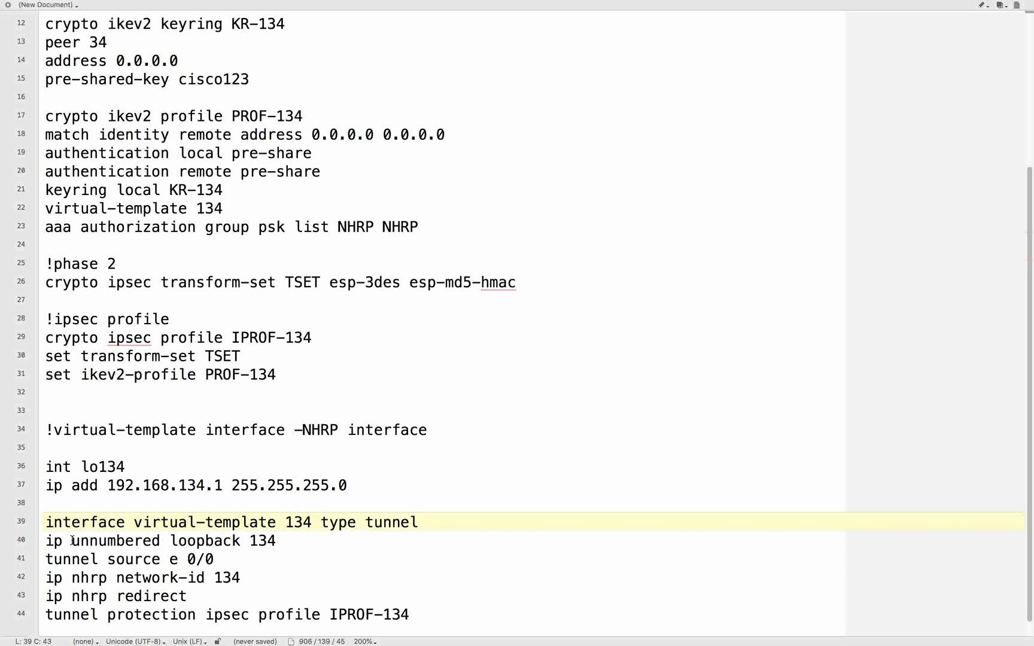
pyautogui.moveTo(71, 540); pyautogui.dragTo(261, 540)
pyautogui.click(165, 470)
pyautogui.moveTo(165, 469); pyautogui.dragTo(261, 478)
pyautogui.click(263, 481)
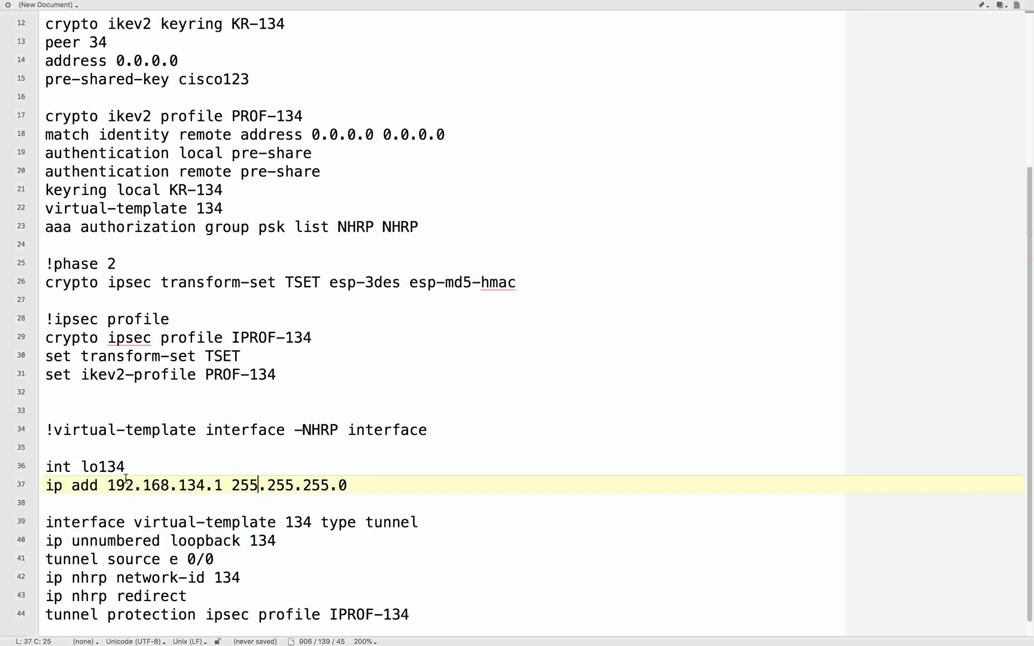
pyautogui.moveTo(72, 541); pyautogui.dragTo(339, 547)
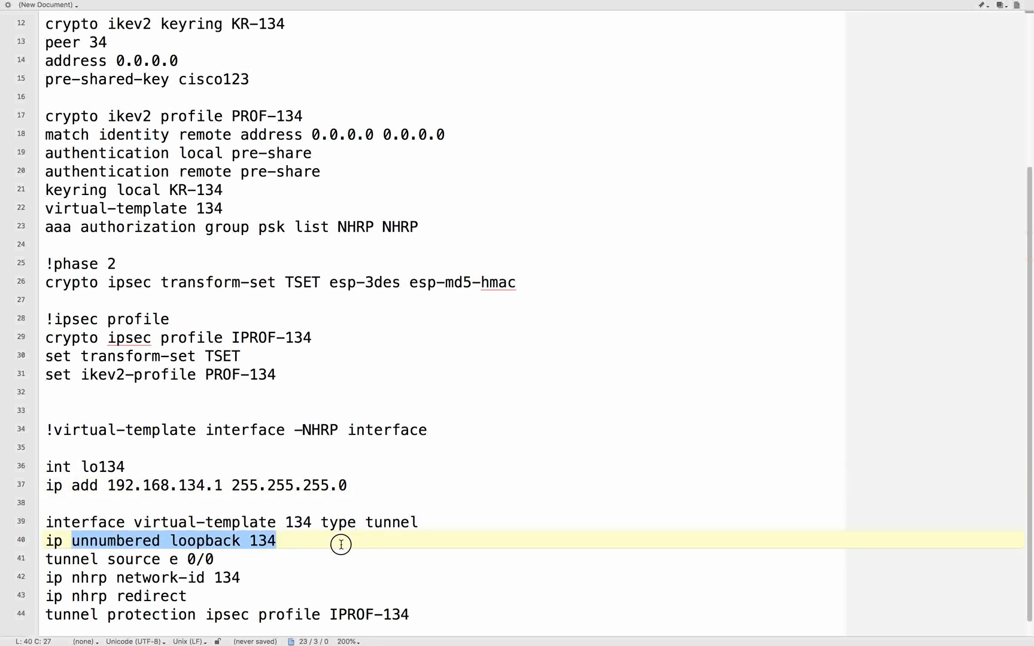
# - Examine the virtual template's tunnel source, NHRP network-id and NHRP redirect lines
pyautogui.scroll(-1, 339, 544)
pyautogui.moveTo(107, 541); pyautogui.dragTo(277, 542)
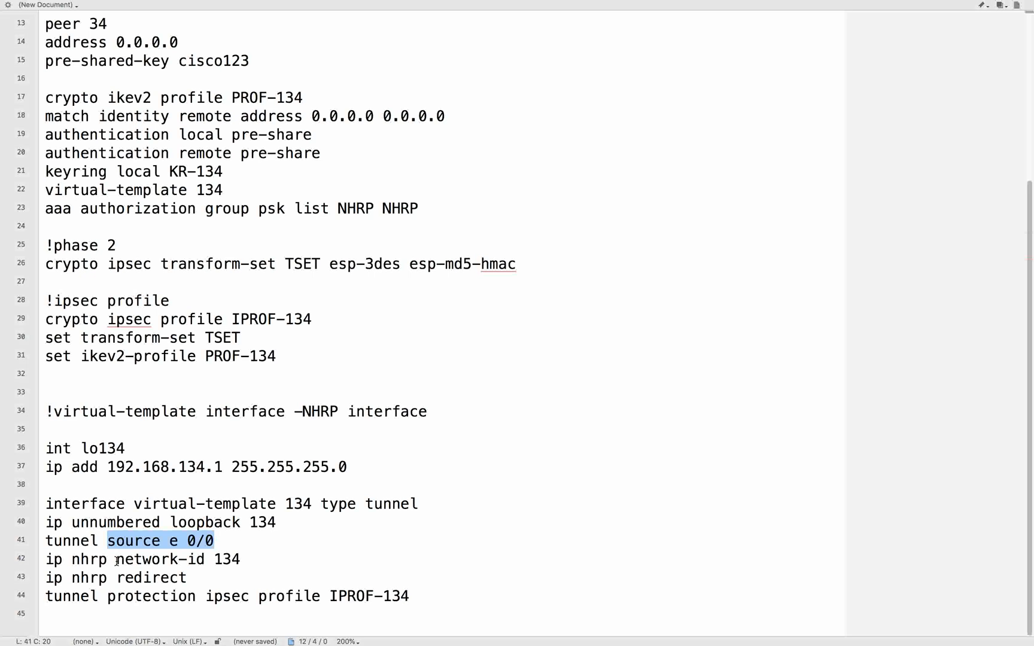
pyautogui.click(117, 560)
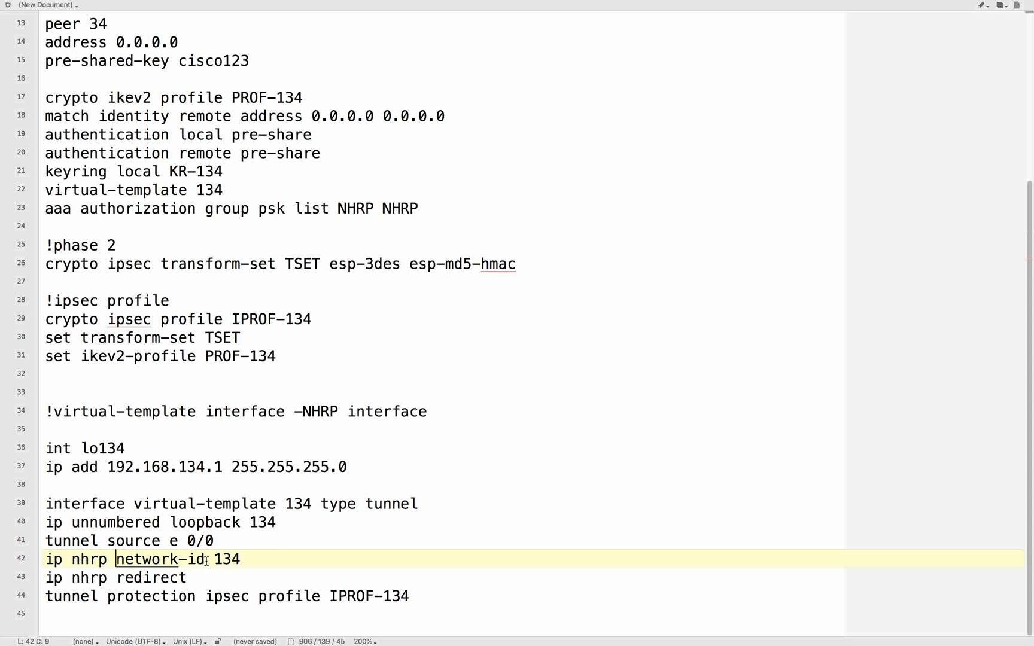
pyautogui.doubleClick(226, 559)
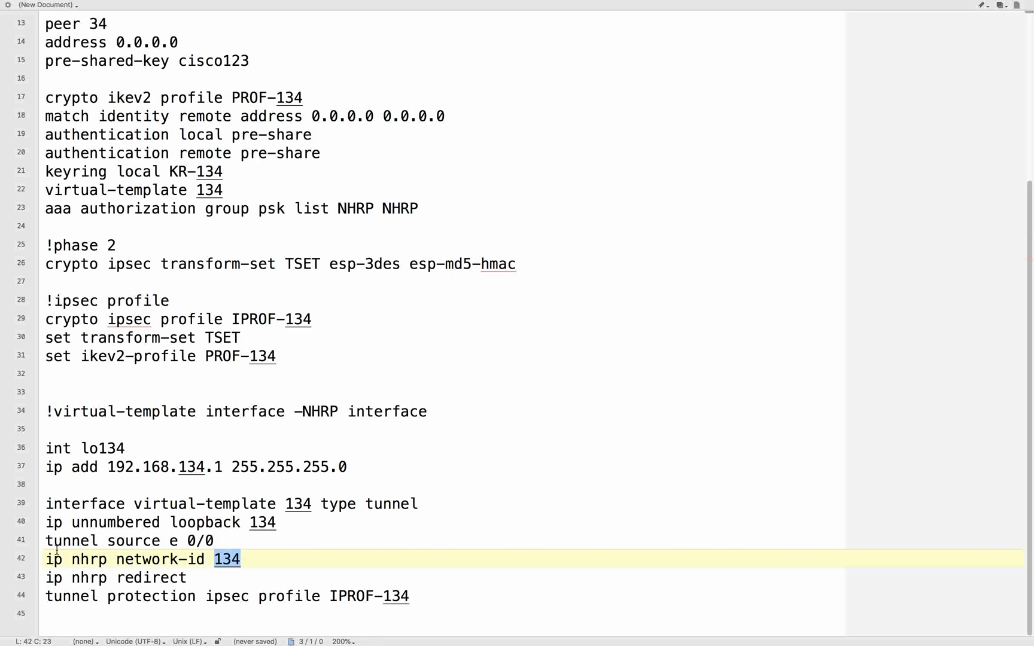
pyautogui.moveTo(48, 560); pyautogui.dragTo(218, 582)
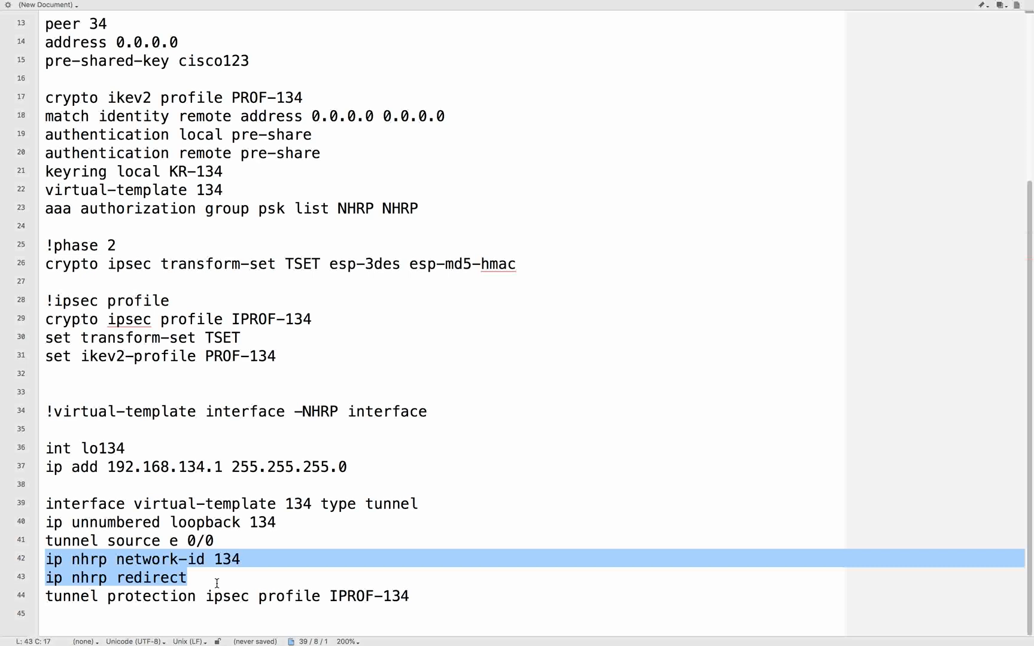
# - Examine the virtual template's tunnel protection line that references the IPROF-134 IPsec profile
pyautogui.click(146, 579)
pyautogui.moveTo(109, 595); pyautogui.dragTo(442, 594)
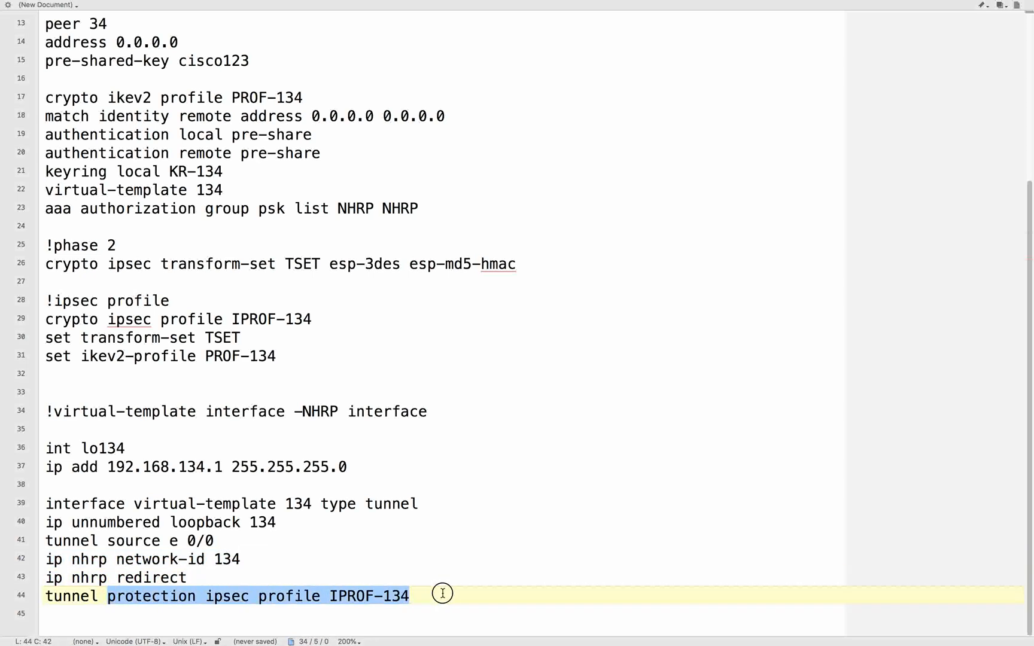
pyautogui.click(470, 570)
pyautogui.click(443, 542)
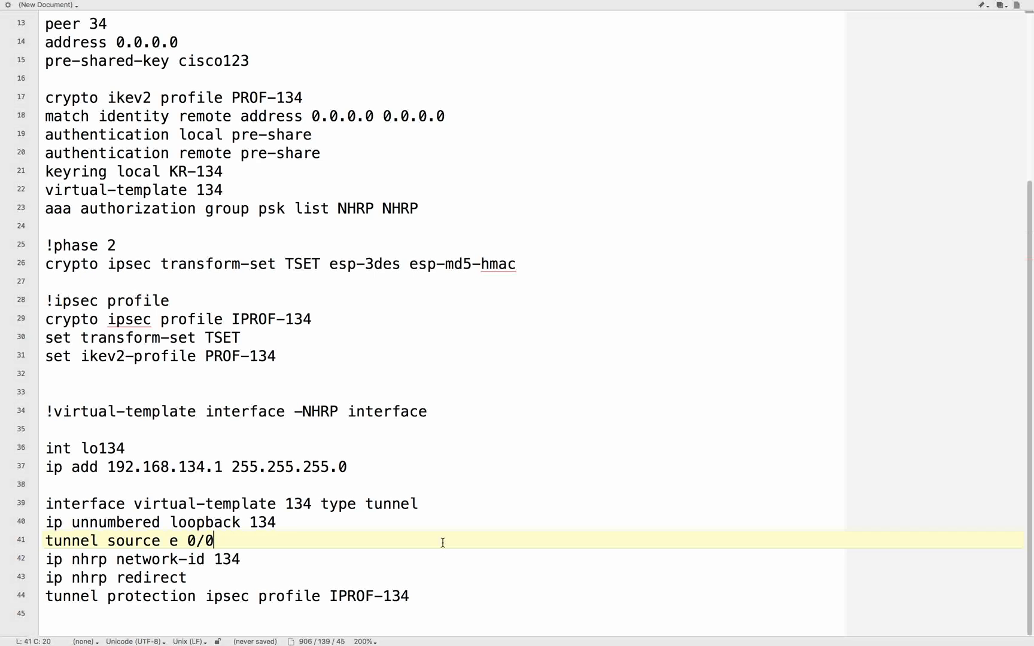
# - Compare the virtual-template reference in the PROF-134 IKEv2 profile with the virtual-template tunnel interface definition
pyautogui.click(219, 299)
pyautogui.moveTo(188, 191); pyautogui.dragTo(40, 192)
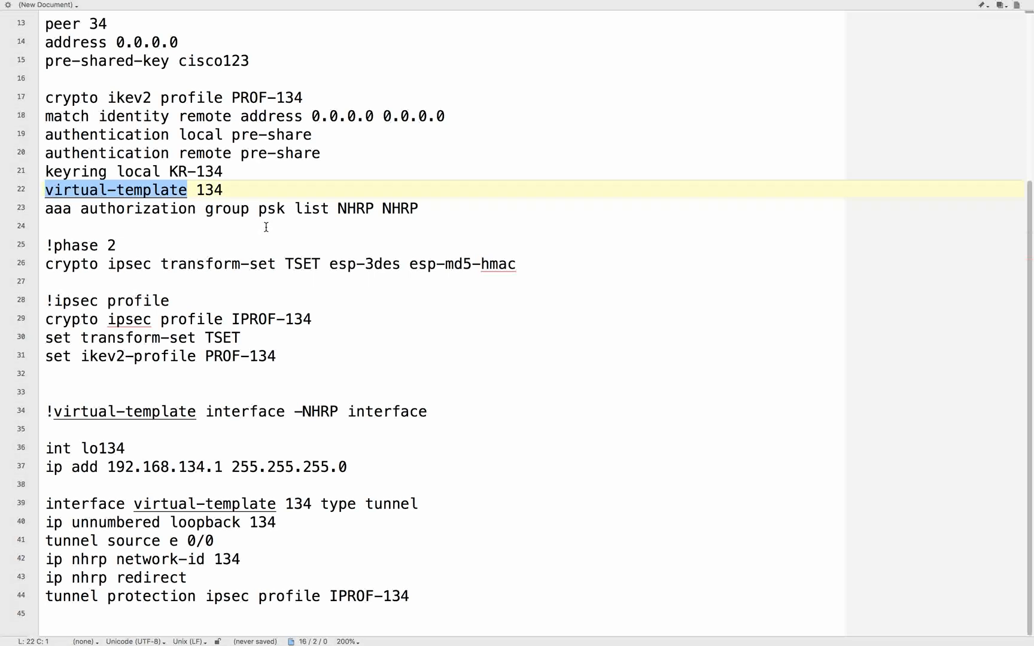
pyautogui.click(241, 434)
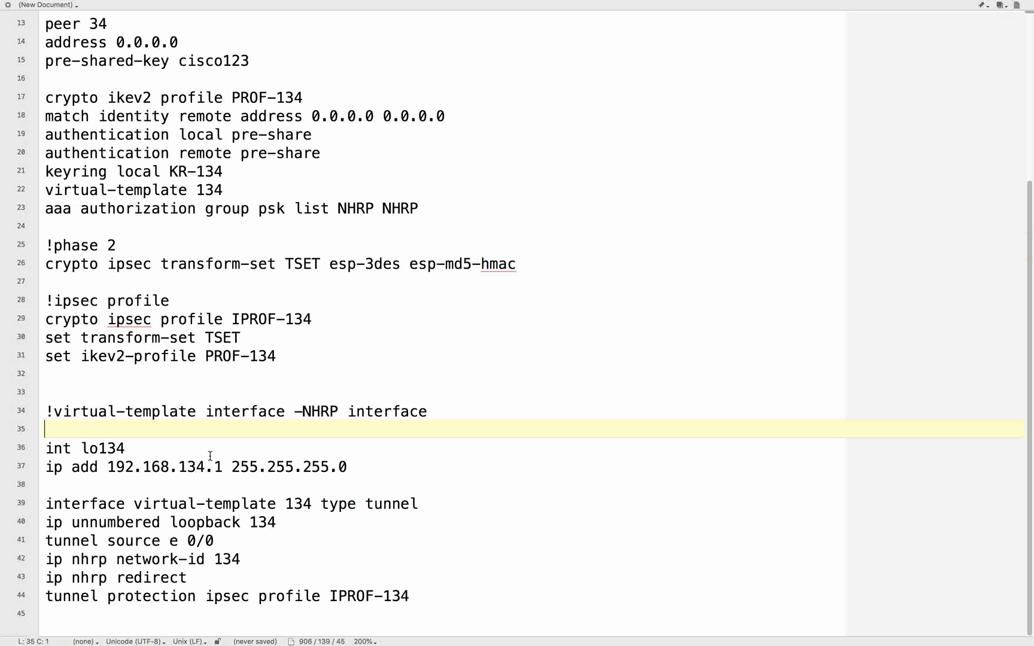
pyautogui.moveTo(144, 503); pyautogui.dragTo(453, 501)
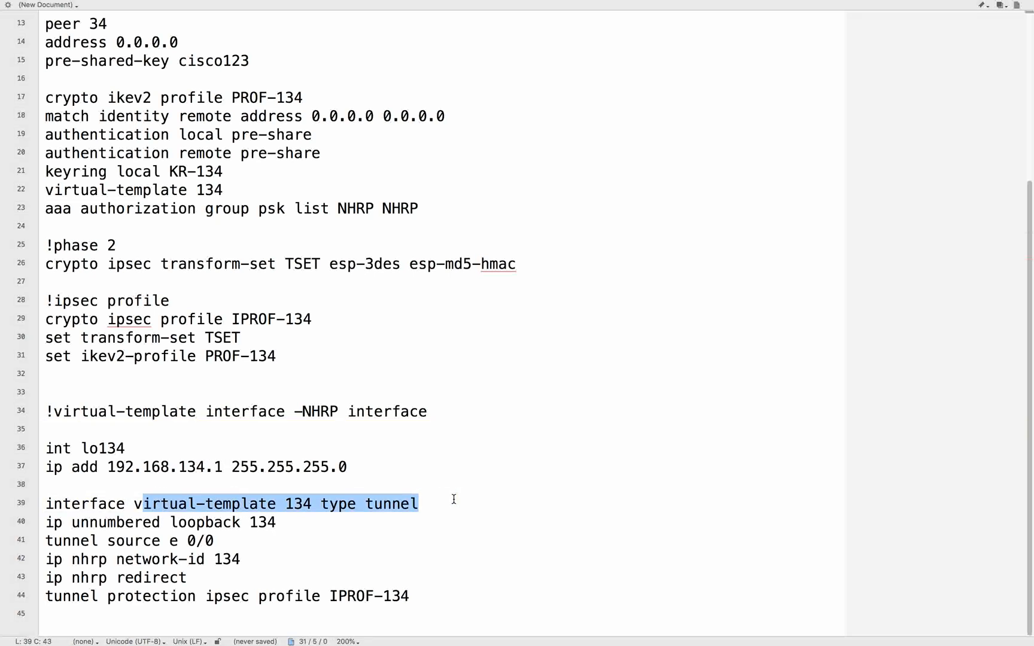
pyautogui.click(463, 516)
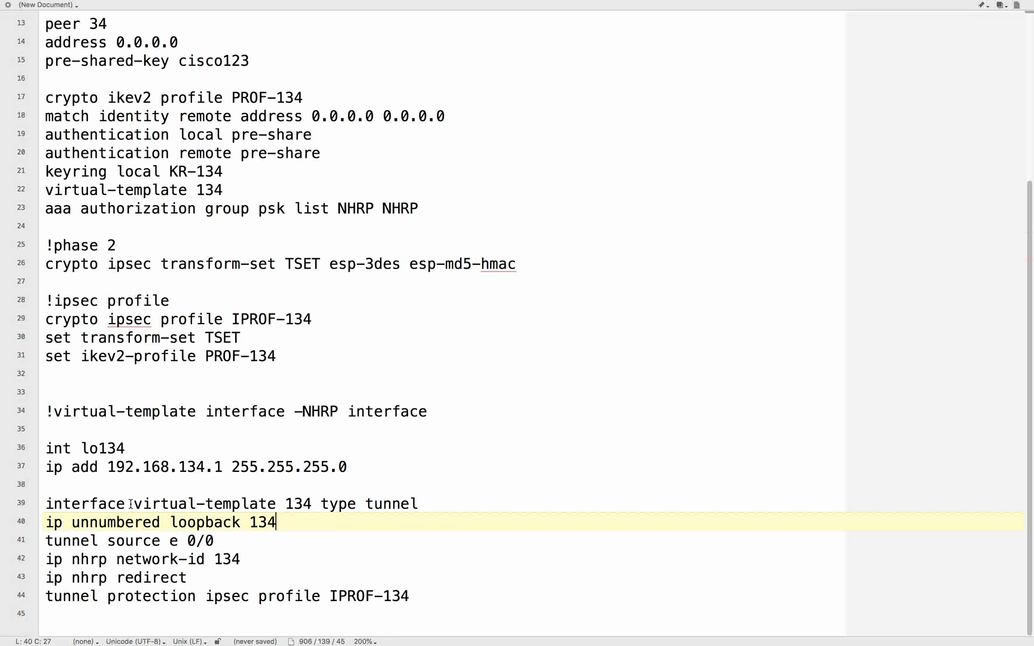
pyautogui.click(442, 596)
# - Paste a "!routing" block with router eigrp 100, no auto and net 192.168.134.0 below the tunnel protection line
pyautogui.press('super+Tab')
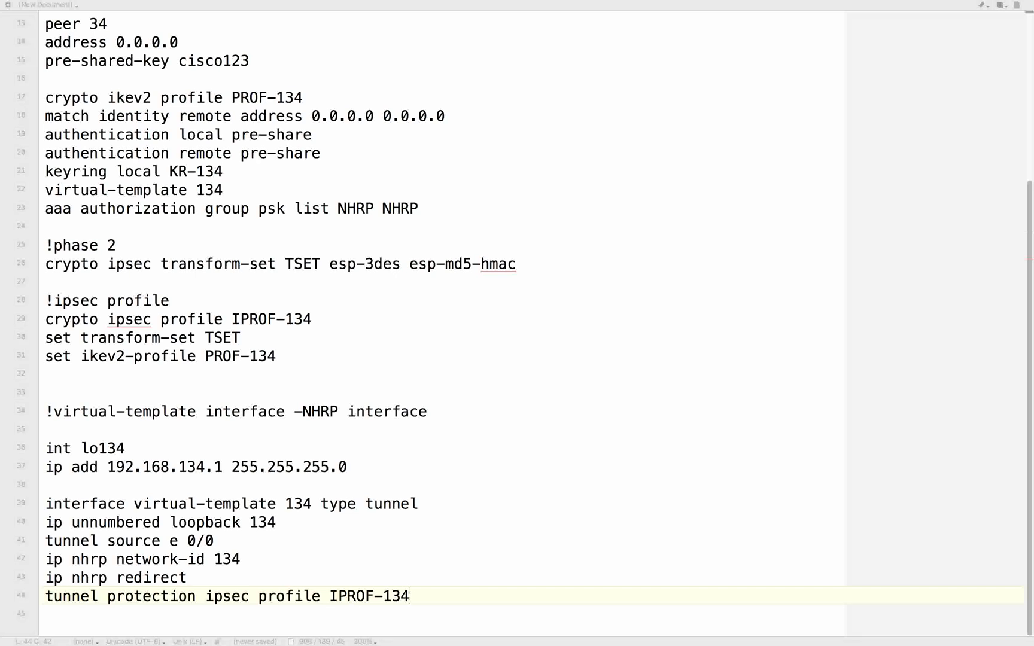
pyautogui.press('super+Tab')
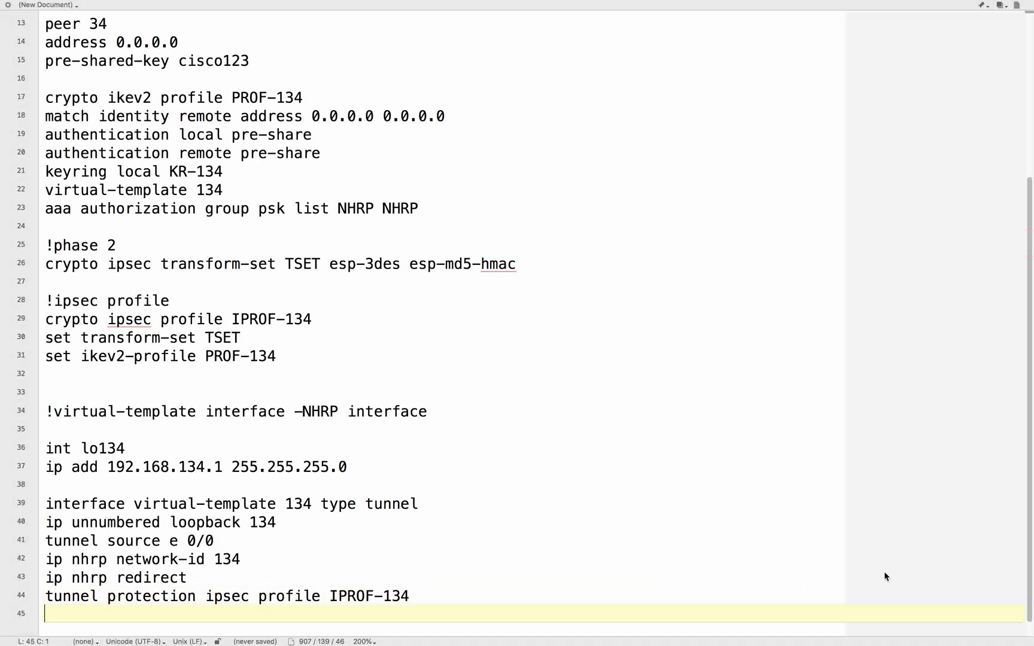
pyautogui.press('Return')
pyautogui.press('Return')
pyautogui.write('!routing router eigrp 100 no auto net 192.168.134.0')
pyautogui.click(107, 577)
pyautogui.moveTo(107, 577); pyautogui.dragTo(233, 575)
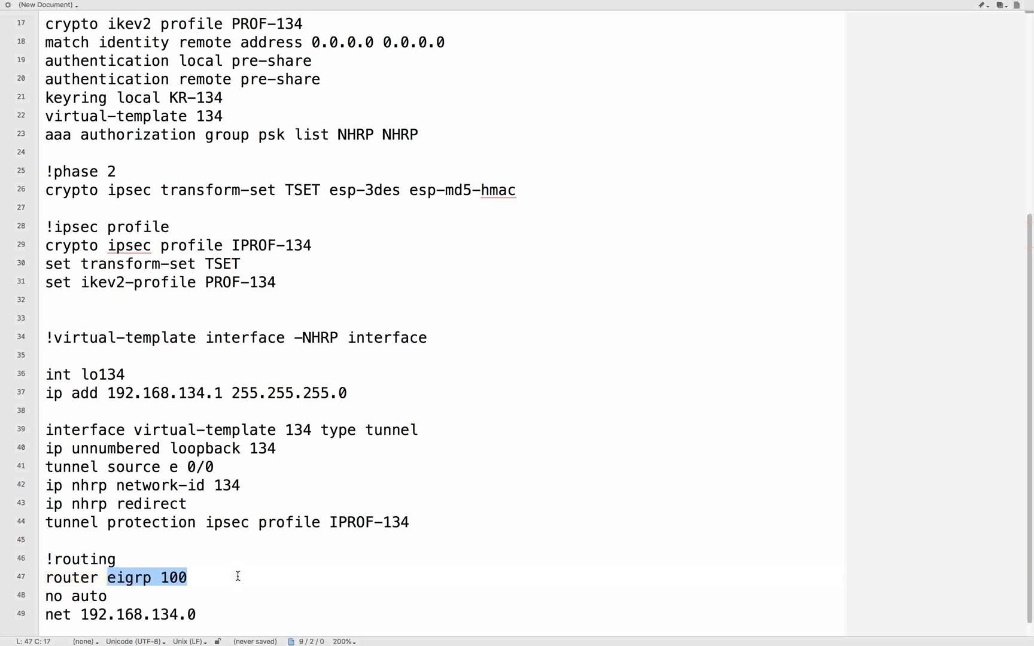
pyautogui.press('Right')
pyautogui.moveTo(82, 617); pyautogui.dragTo(208, 618)
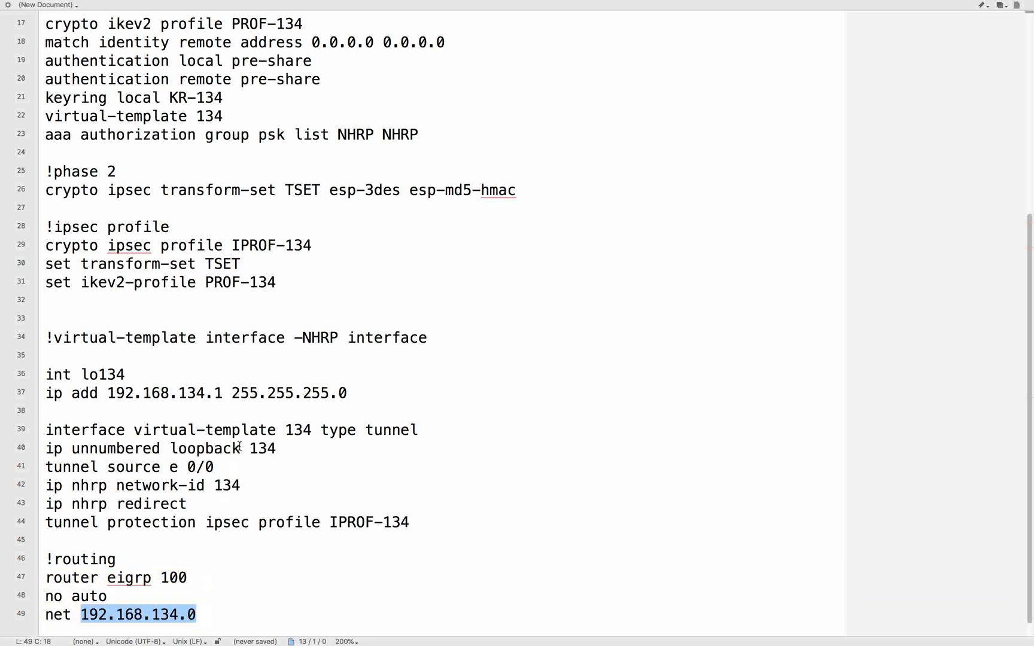
# - Copy R1's configuration from "aaa new-model" through the EIGRP network line
pyautogui.scroll(5, 240, 446)
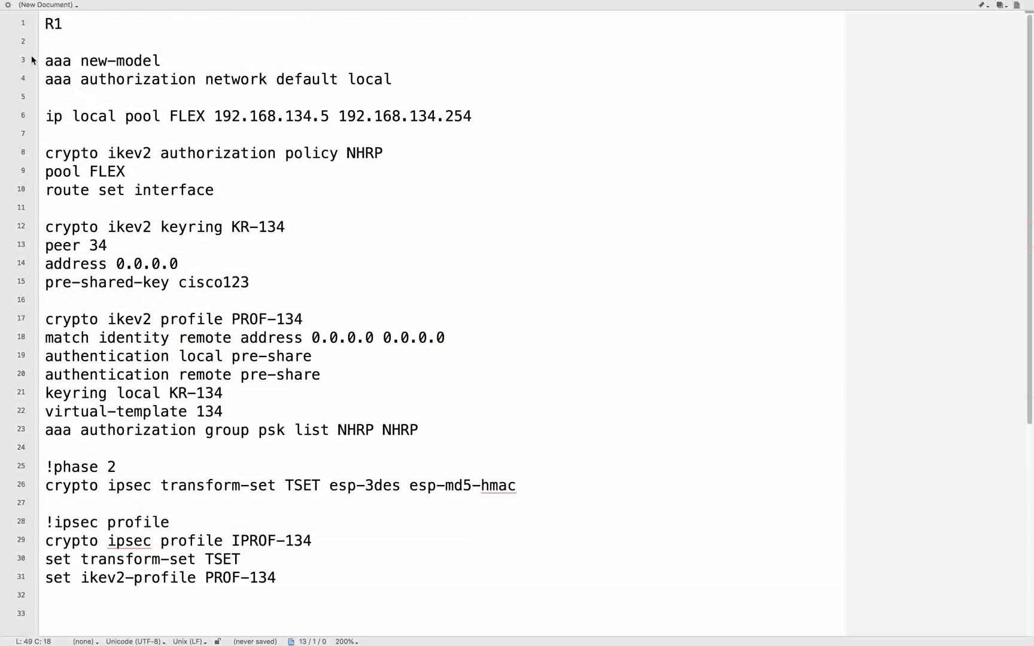
pyautogui.moveTo(45, 62); pyautogui.dragTo(201, 642)
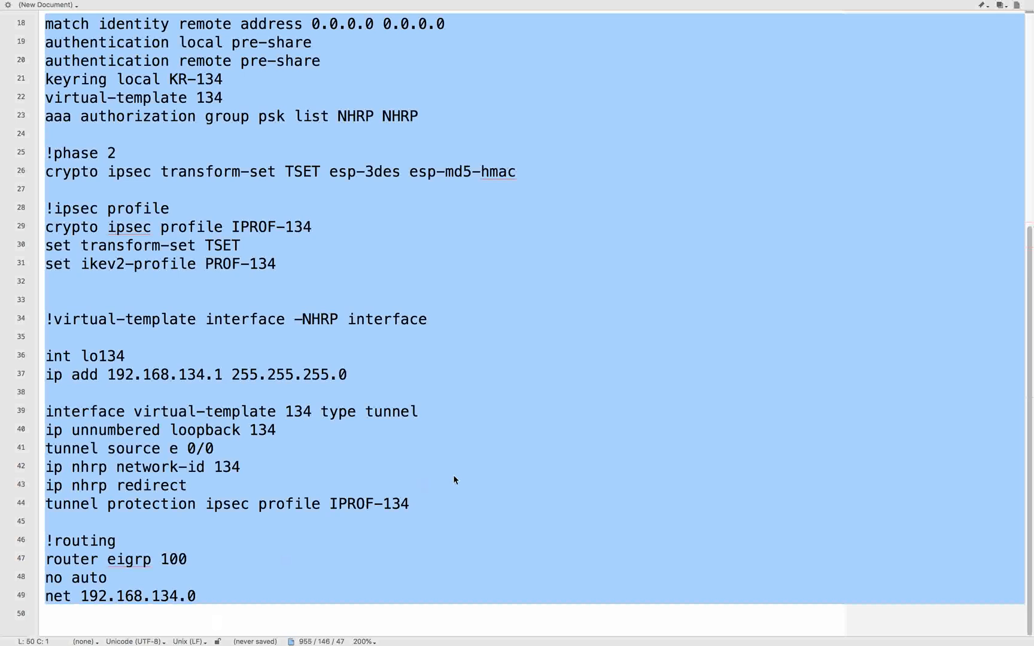
pyautogui.hotkey('ctrl', 'Left')
# - On R1's console, enter global configuration mode and paste the copied FlexVPN configuration, including the IKEv2 pre-shared key, confirming the multi-line paste
pyautogui.click(713, 147)
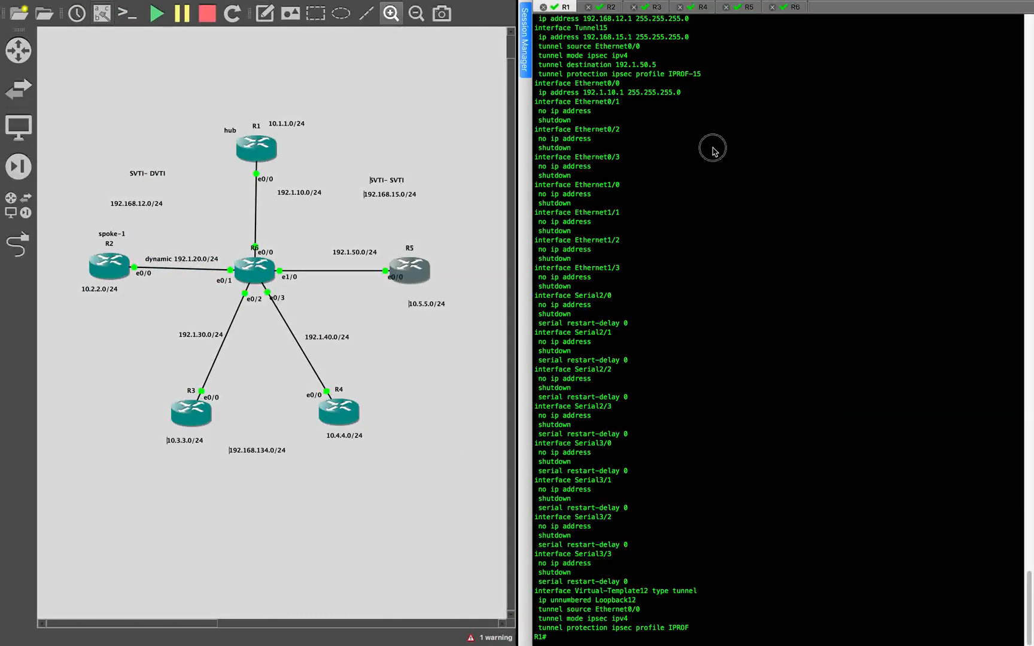
pyautogui.press('Return')
pyautogui.press('Return')
pyautogui.press('Return')
pyautogui.write('c')
pyautogui.press('Return')
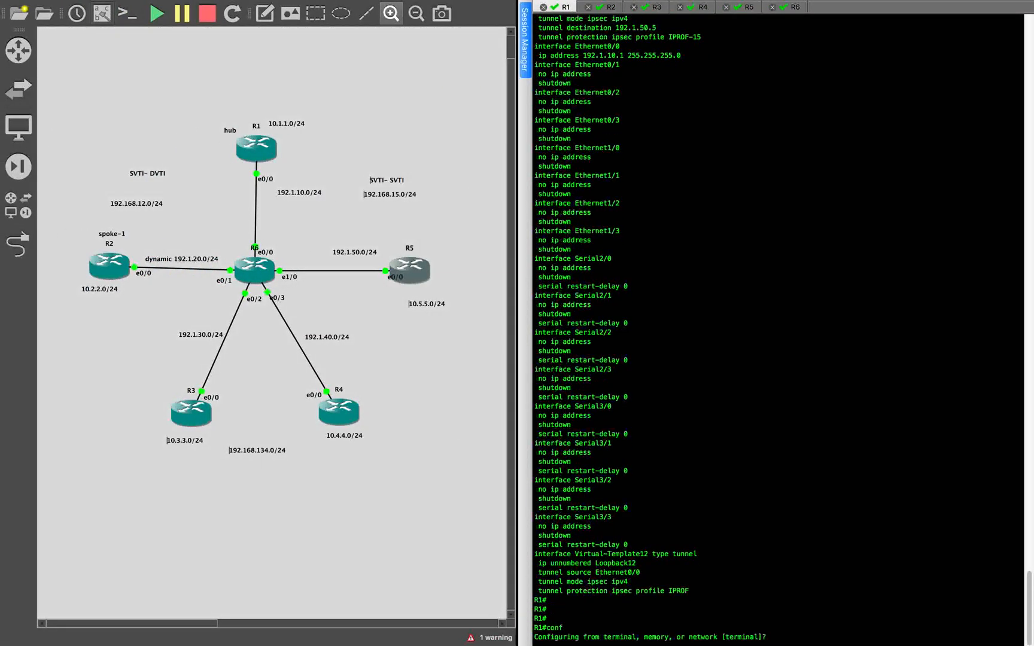
pyautogui.press('Return')
pyautogui.press('Return')
pyautogui.press('super+v')
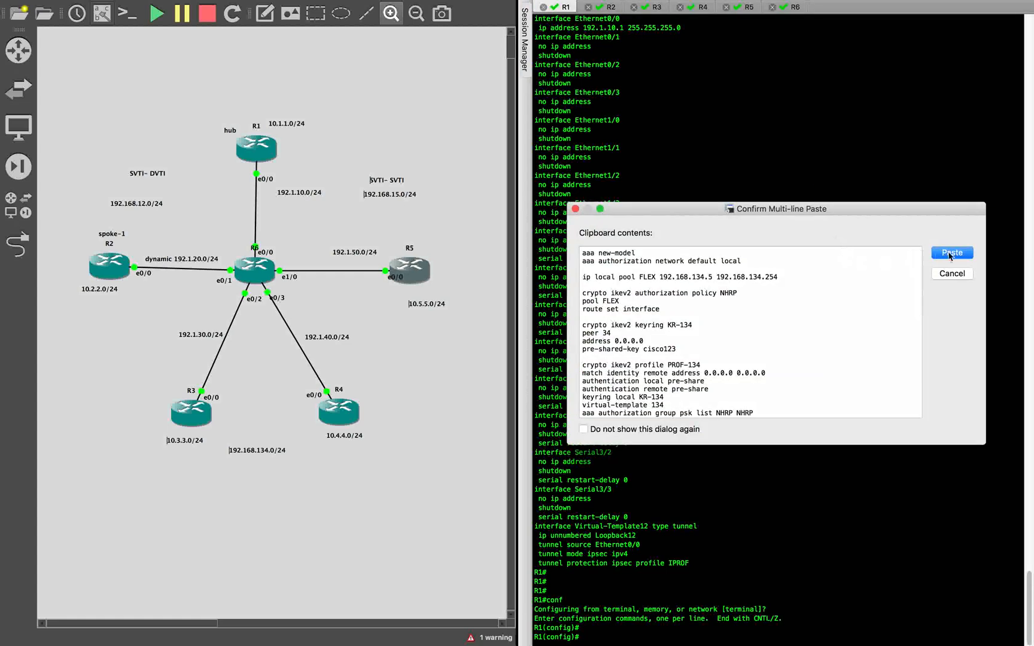
pyautogui.click(950, 255)
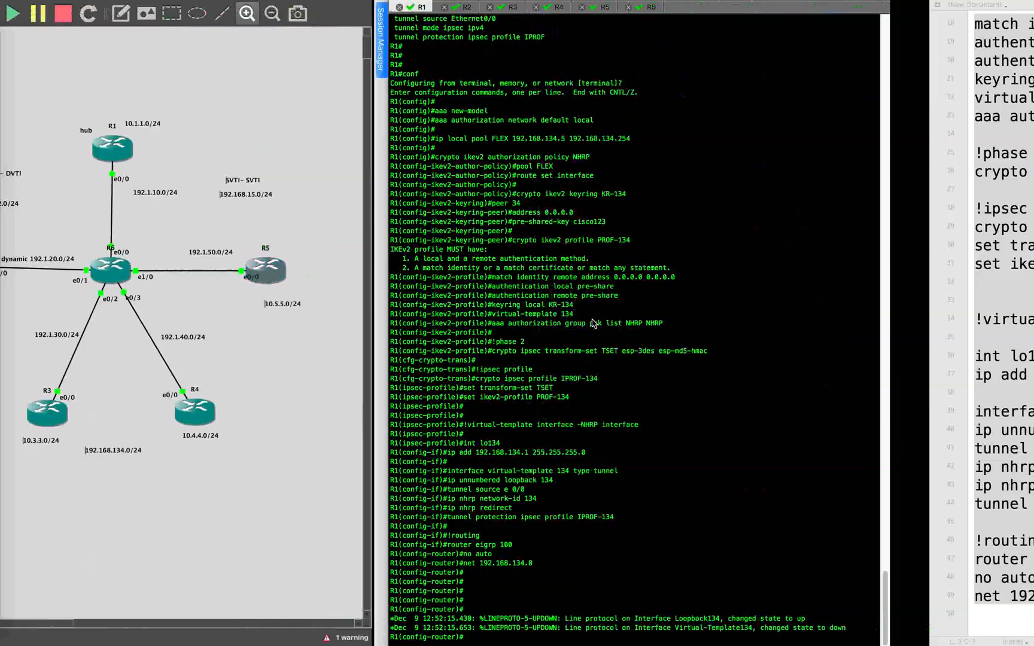
# - Back in the text document, change the heading to R3 to reuse the configuration for the spoke
pyautogui.click(315, 301)
pyautogui.scroll(5, 257, 356)
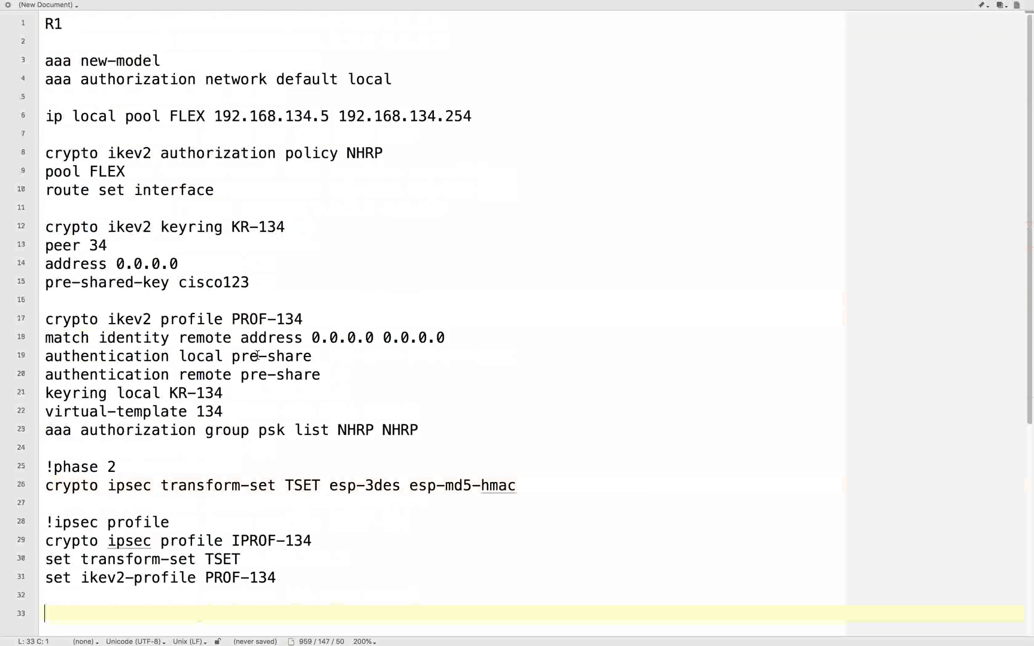
pyautogui.click(86, 21)
pyautogui.press('BackSpace')
pyautogui.write('3')
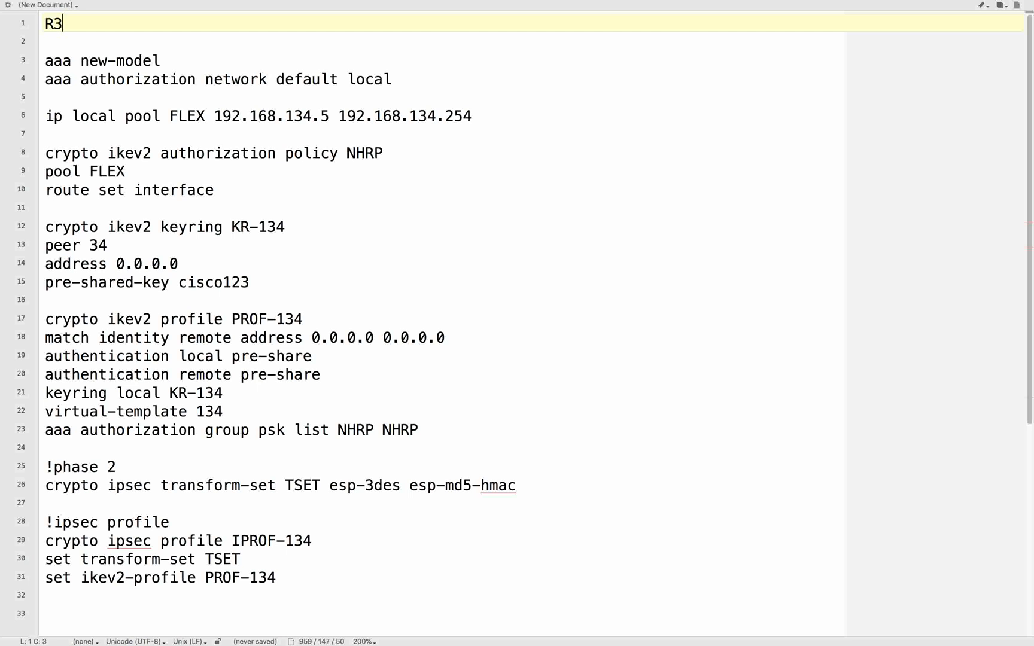
# - Review the interface, loopback and default route commands already entered on R3's console, and return to the text document
pyautogui.press('super+Tab')
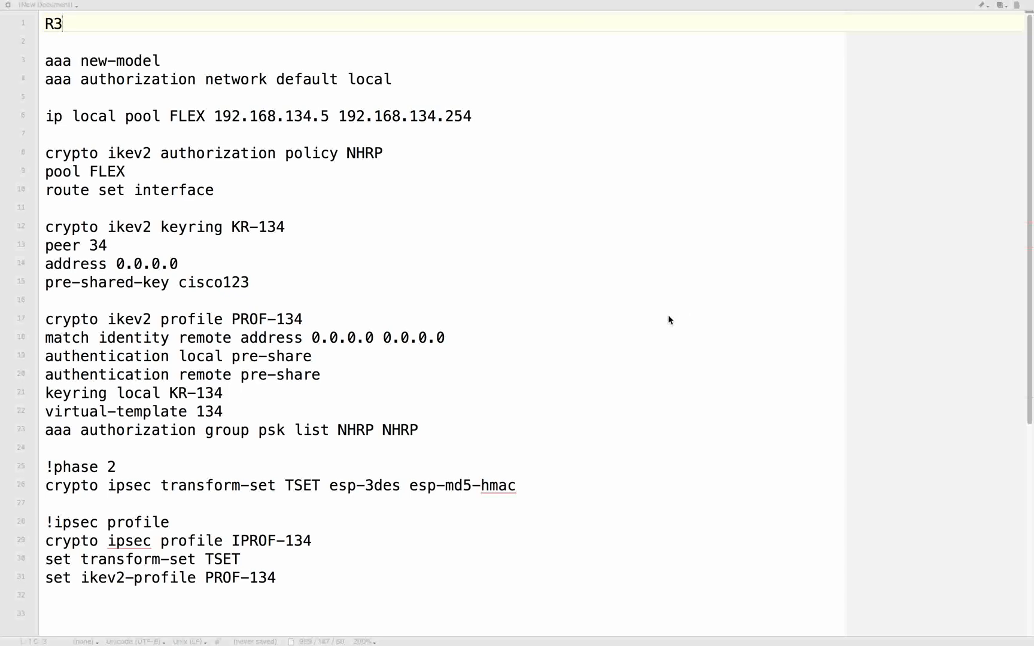
pyautogui.press('super+Tab')
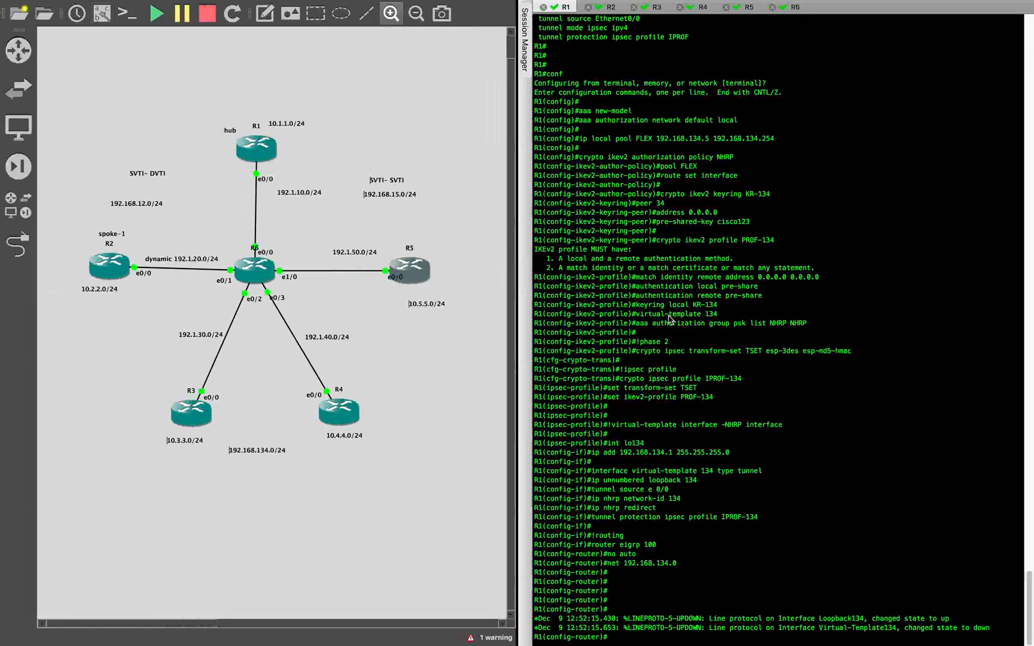
pyautogui.click(657, 9)
pyautogui.press('Return')
pyautogui.press('Return')
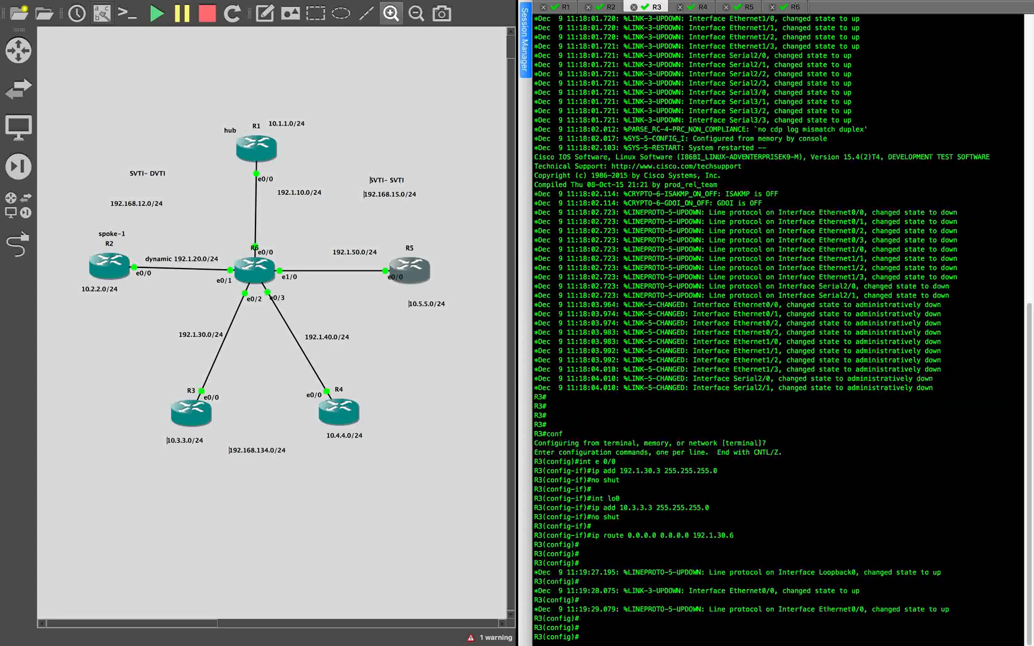
pyautogui.moveTo(583, 482); pyautogui.dragTo(727, 538)
pyautogui.click(817, 458)
pyautogui.press('super+Tab')
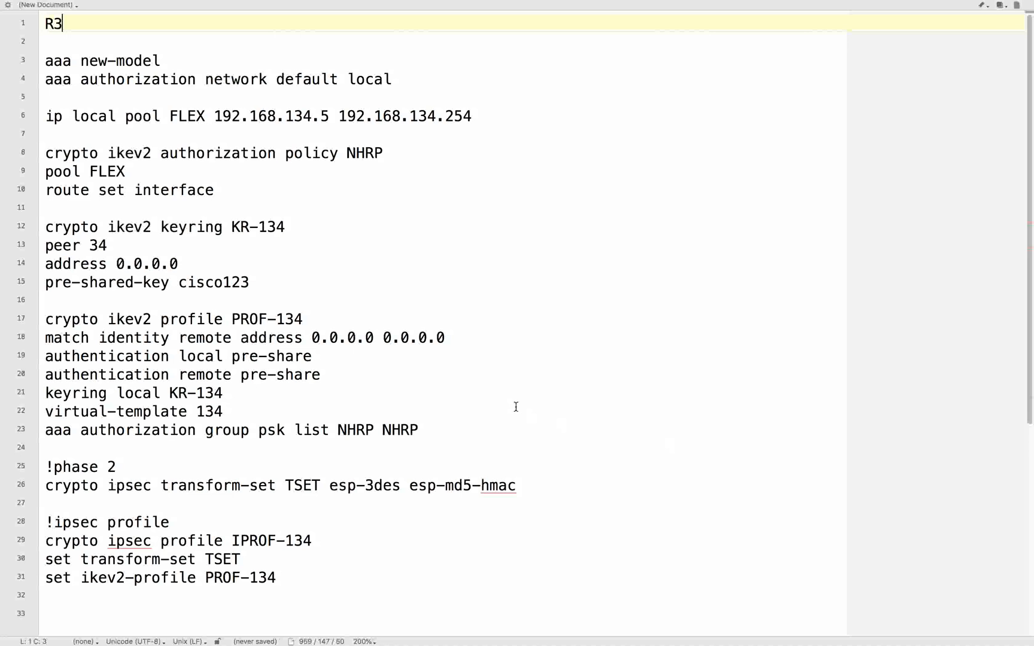
pyautogui.press('super+Tab')
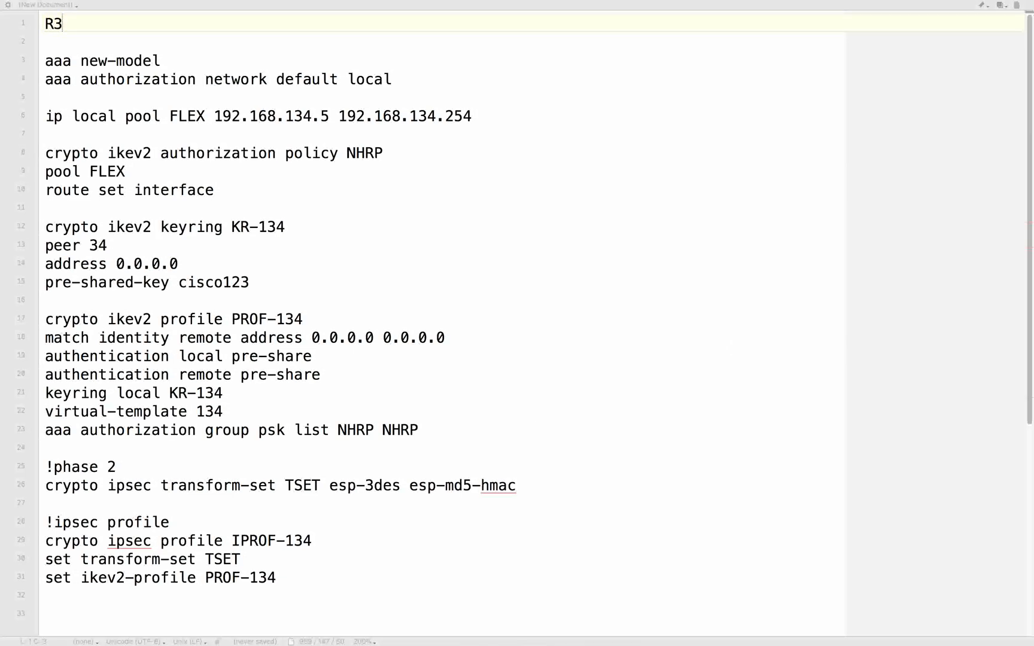
# - Keep R3's AAA lines and delete the "ip local pool FLEX" line with one leftover blank line
pyautogui.click(407, 77)
pyautogui.moveTo(412, 79); pyautogui.dragTo(46, 63)
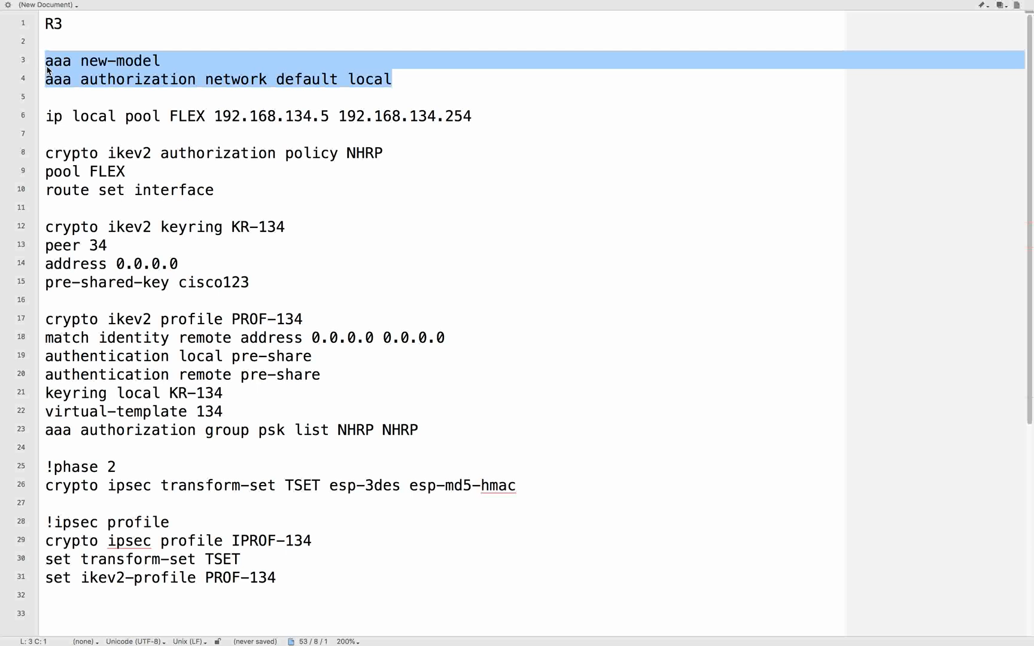
pyautogui.scroll(-3, 124, 119)
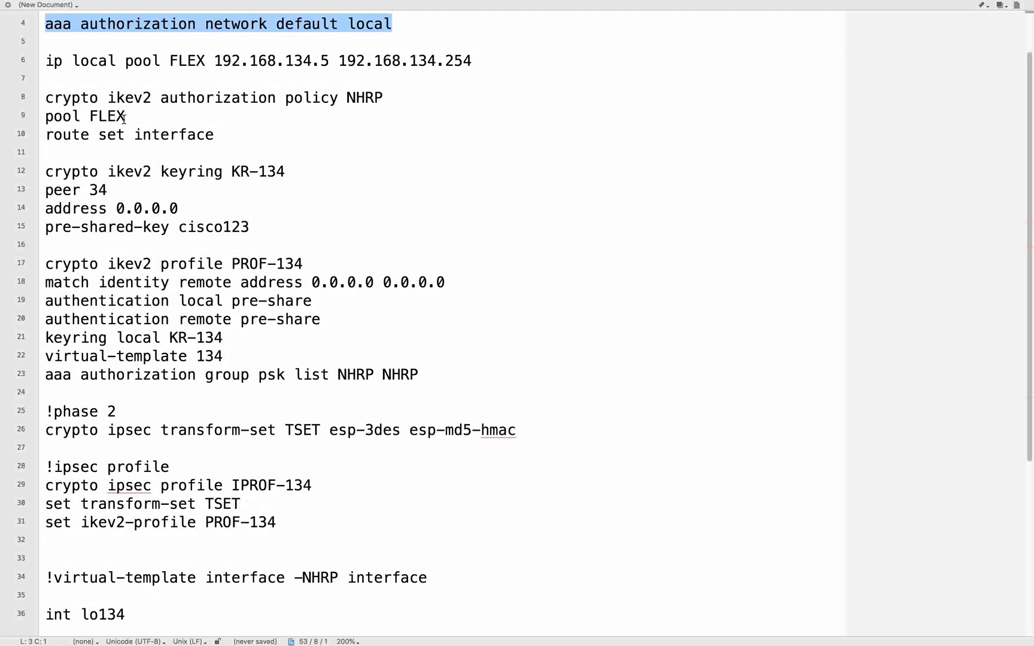
pyautogui.scroll(3, 124, 119)
pyautogui.moveTo(496, 113); pyautogui.dragTo(1, 115)
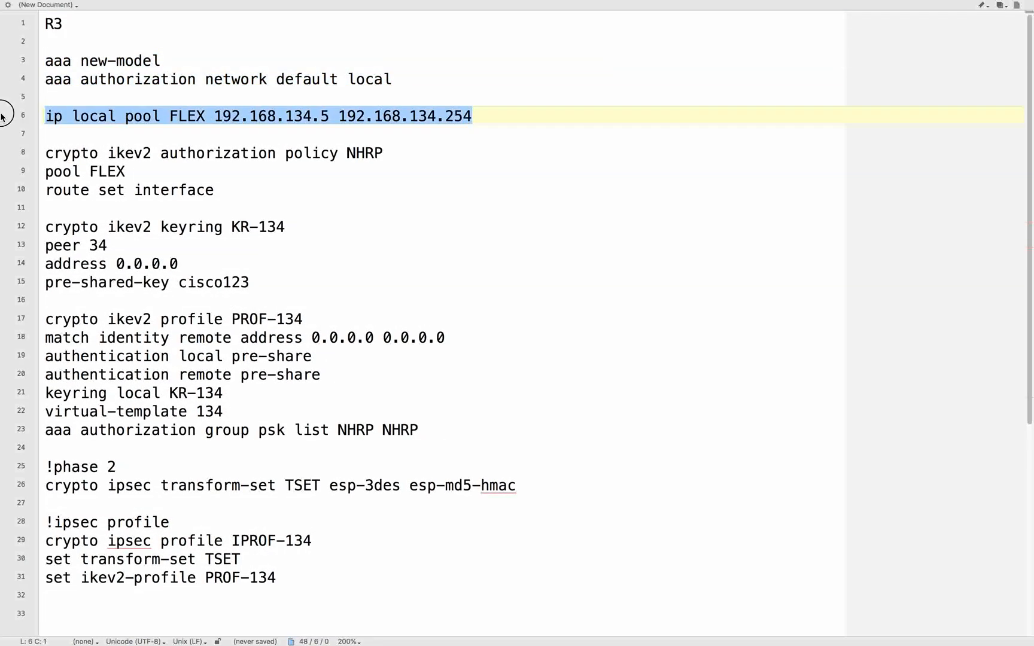
pyautogui.press('BackSpace')
pyautogui.press('Down')
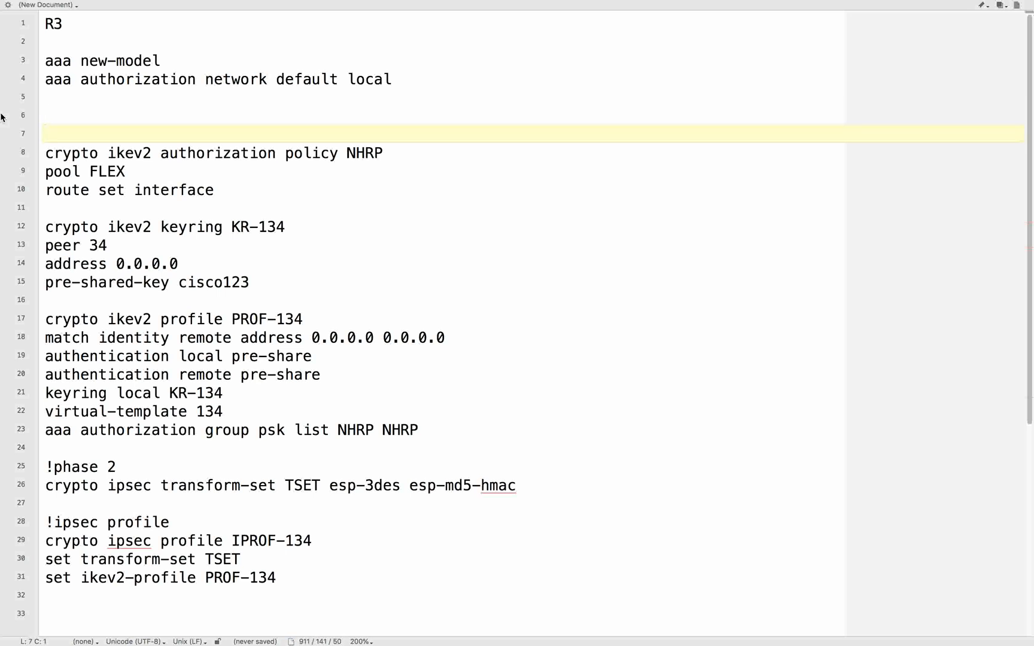
pyautogui.press('BackSpace')
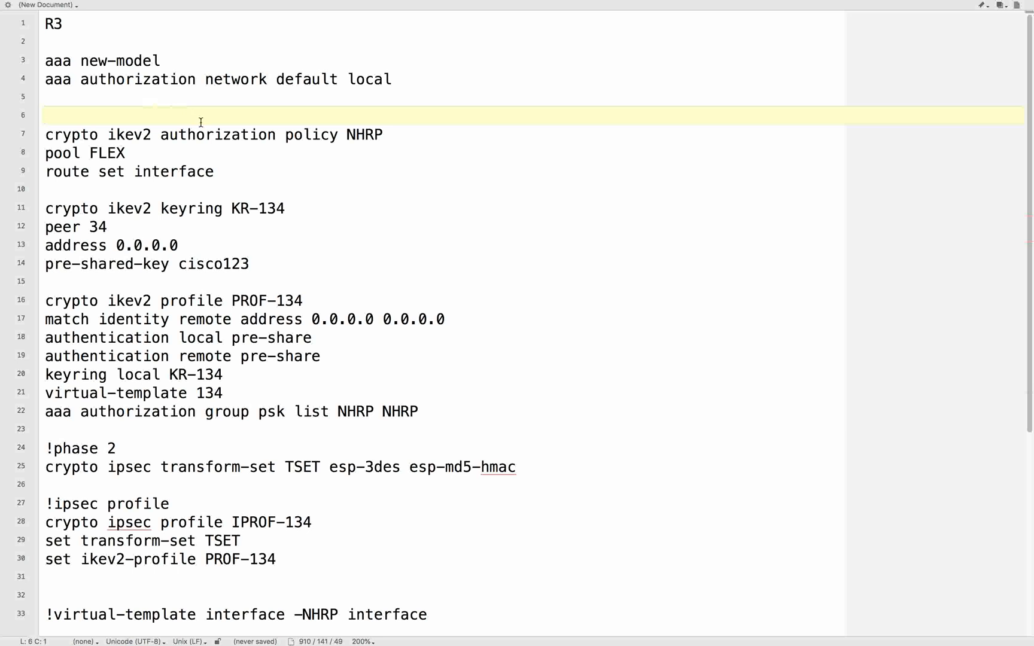
# - Delete the "pool FLEX" line from the NHRP IKEv2 authorization policy
pyautogui.click(160, 149)
pyautogui.moveTo(160, 149); pyautogui.dragTo(12, 156)
pyautogui.press('BackSpace')
pyautogui.press('Delete')
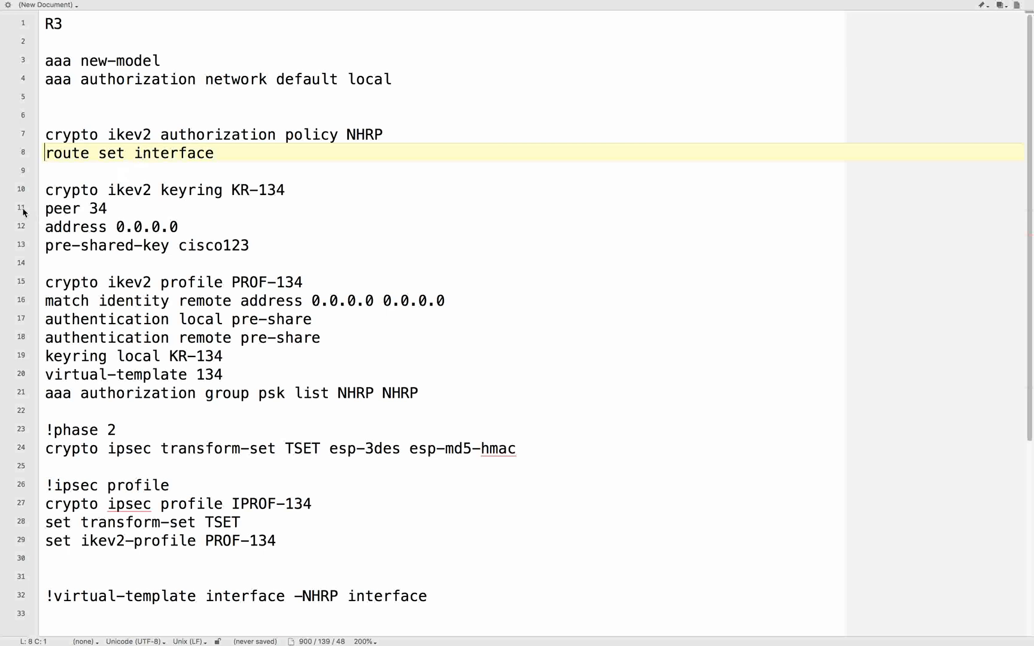
# - Examine the authorization policy's "route set interface" line and the KR-134 keyring line below it
pyautogui.moveTo(98, 154)
pyautogui.mouseDown()
pyautogui.moveTo(312, 154)
pyautogui.moveTo(97, 154)
pyautogui.mouseUp()
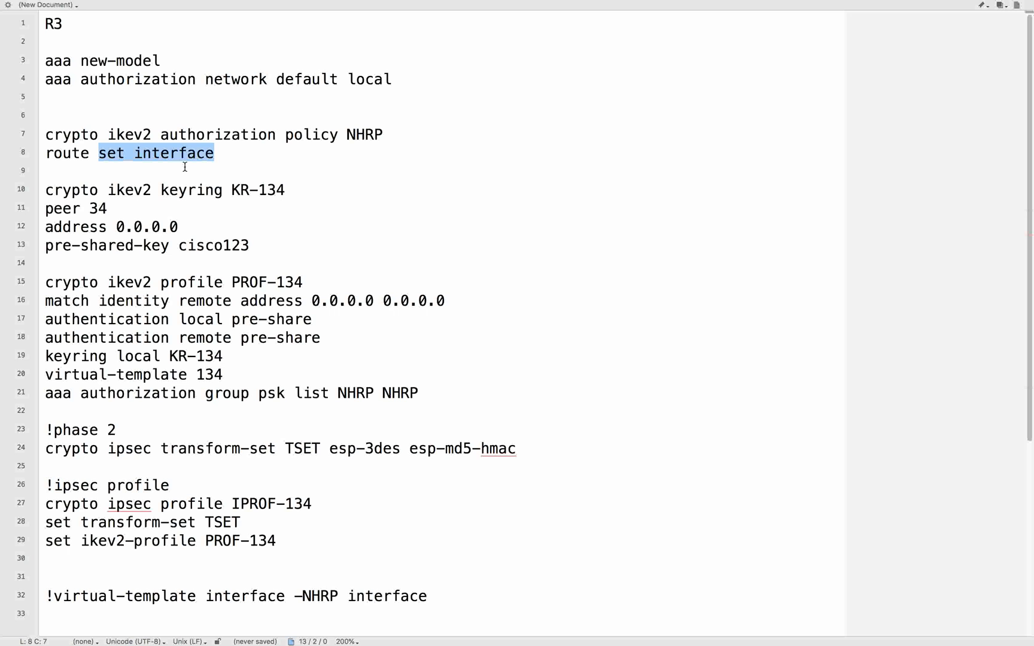
pyautogui.click(212, 167)
pyautogui.moveTo(99, 153); pyautogui.dragTo(266, 153)
pyautogui.scroll(-4, 266, 153)
pyautogui.click(243, 154)
pyautogui.click(158, 117)
pyautogui.moveTo(158, 117); pyautogui.dragTo(317, 117)
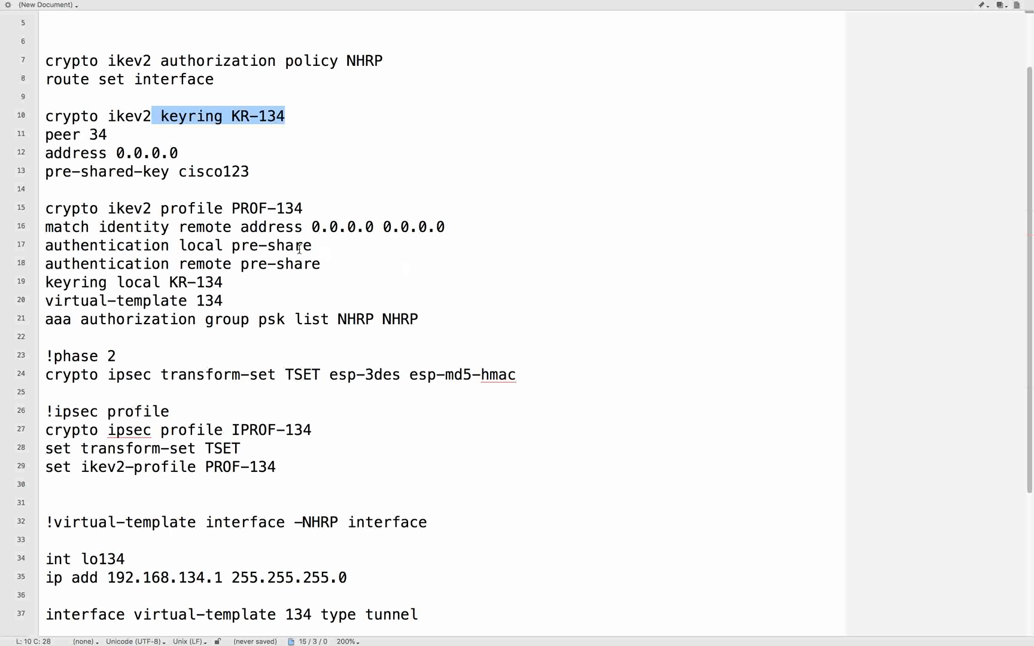
pyautogui.scroll(2, 299, 249)
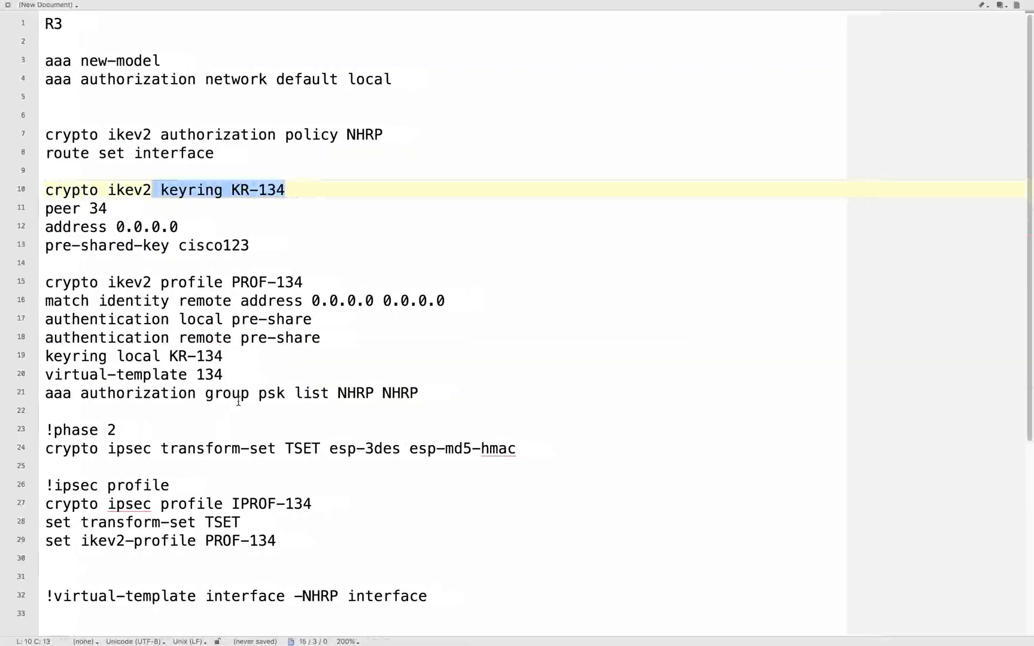
# - Paste IKEv2 proposal PROP-1 (3des, md5 sha1, group 2 5) and policy POLICY-1 calling it between the authorization policy and the keyring
pyautogui.press('super+Tab')
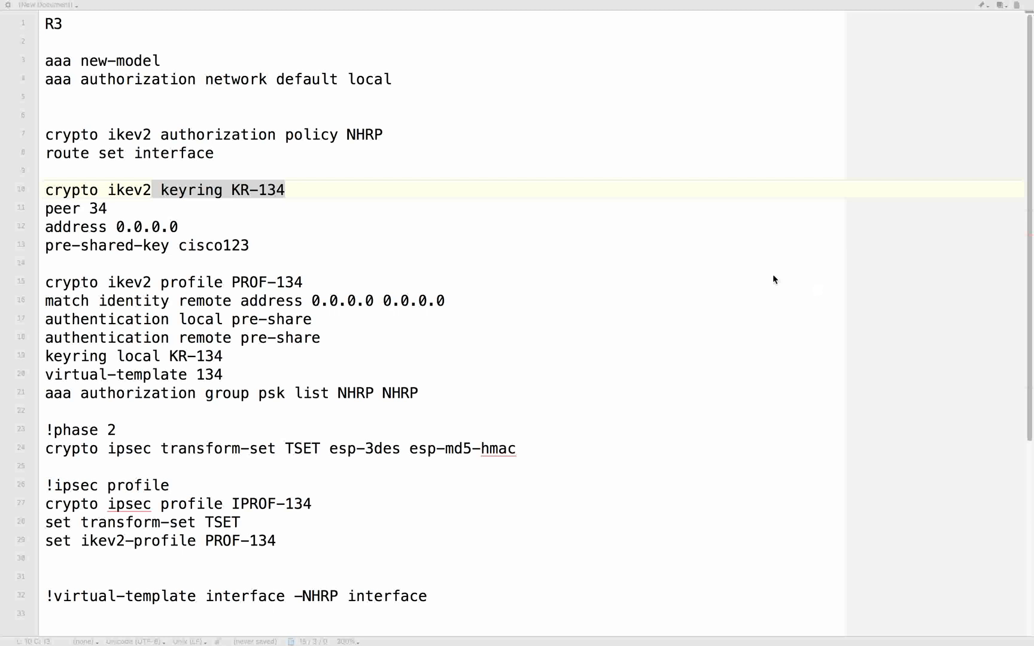
pyautogui.click(334, 158)
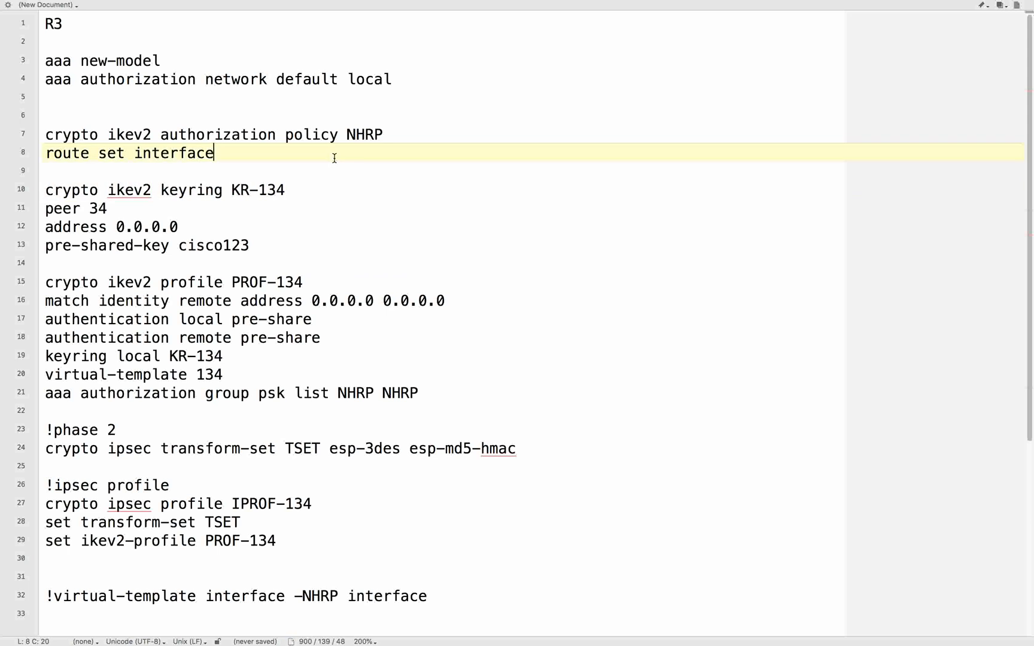
pyautogui.press('Return')
pyautogui.write('! ikev2 proposal crypto ikev2 proposal PROP-1 encryption 3des integrity md5 sha1 group 2 5  !conf policy and call proposal crypto ikev2 policy POLICY-1 proposal PROP-1')
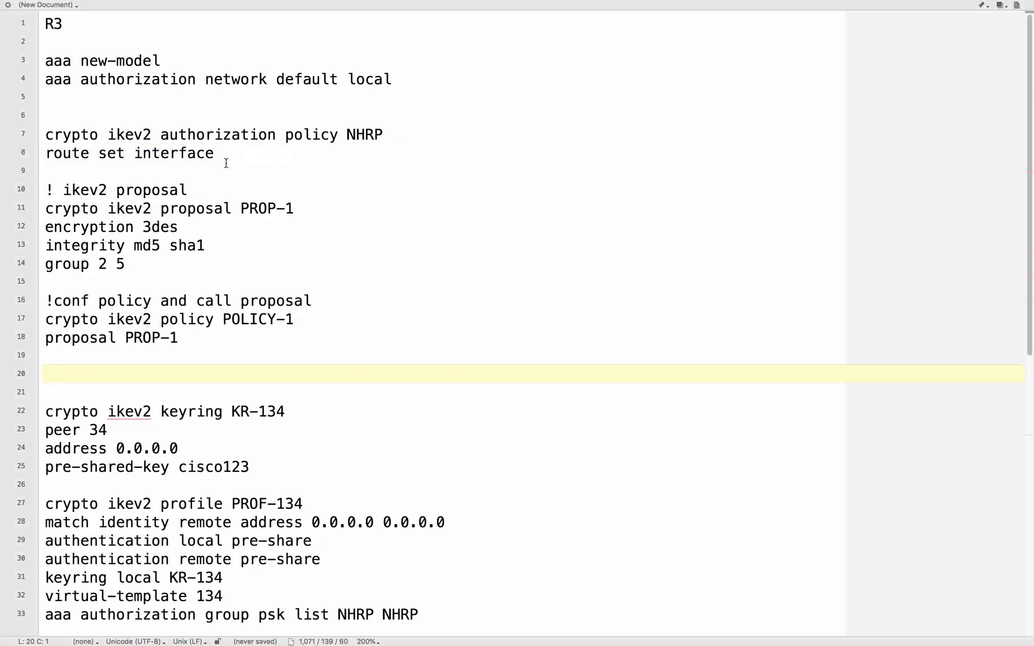
# - Examine IKEv2 proposal PROP-1, policy POLICY-1 and keyring KR-134 with its peer address and pre-shared key in R3's configuration
pyautogui.moveTo(108, 208); pyautogui.dragTo(314, 203)
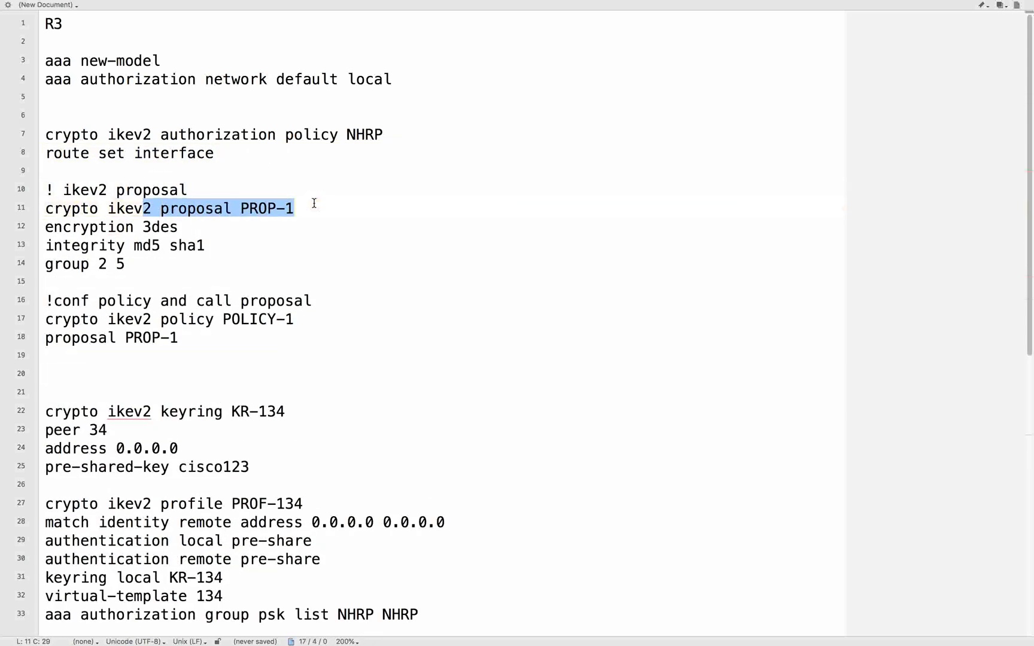
pyautogui.click(314, 204)
pyautogui.moveTo(241, 207); pyautogui.dragTo(302, 206)
pyautogui.moveTo(161, 319); pyautogui.dragTo(364, 313)
pyautogui.scroll(-3, 364, 312)
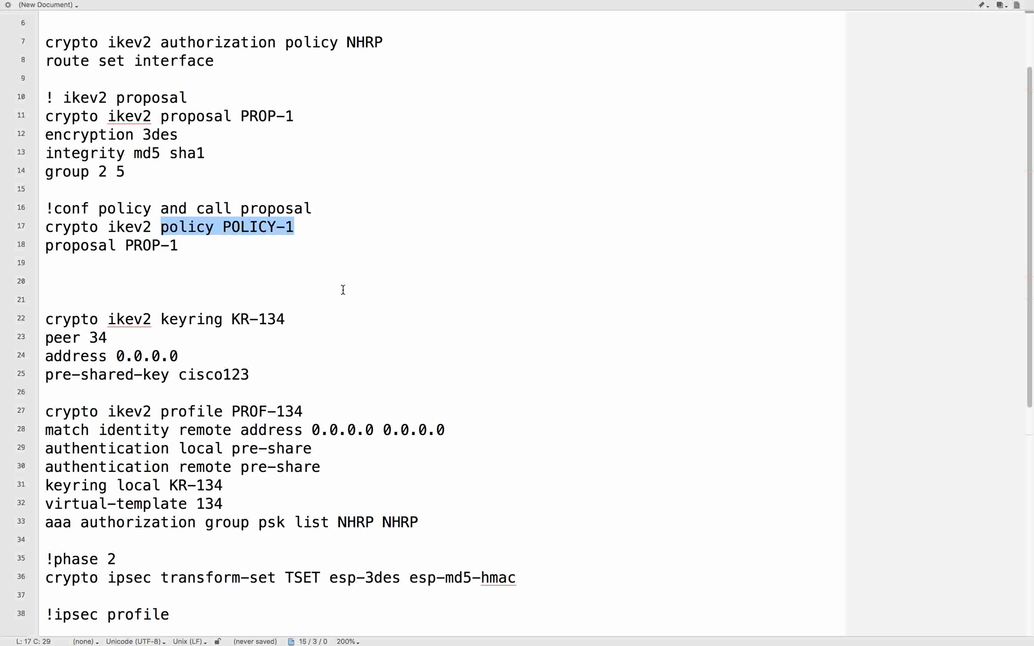
pyautogui.scroll(-4, 343, 290)
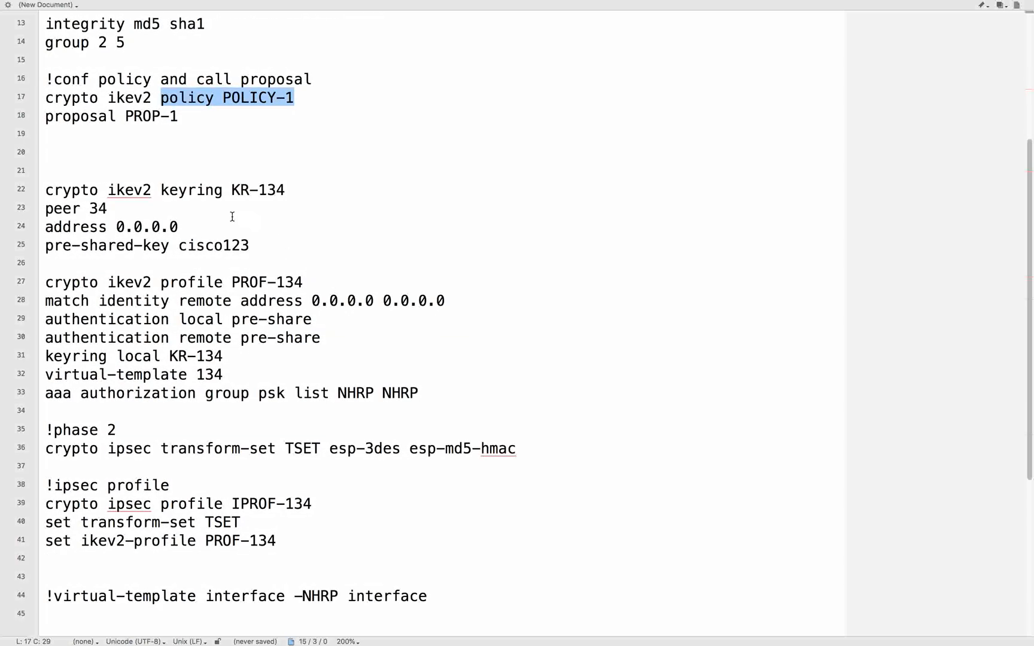
pyautogui.moveTo(113, 189); pyautogui.dragTo(323, 197)
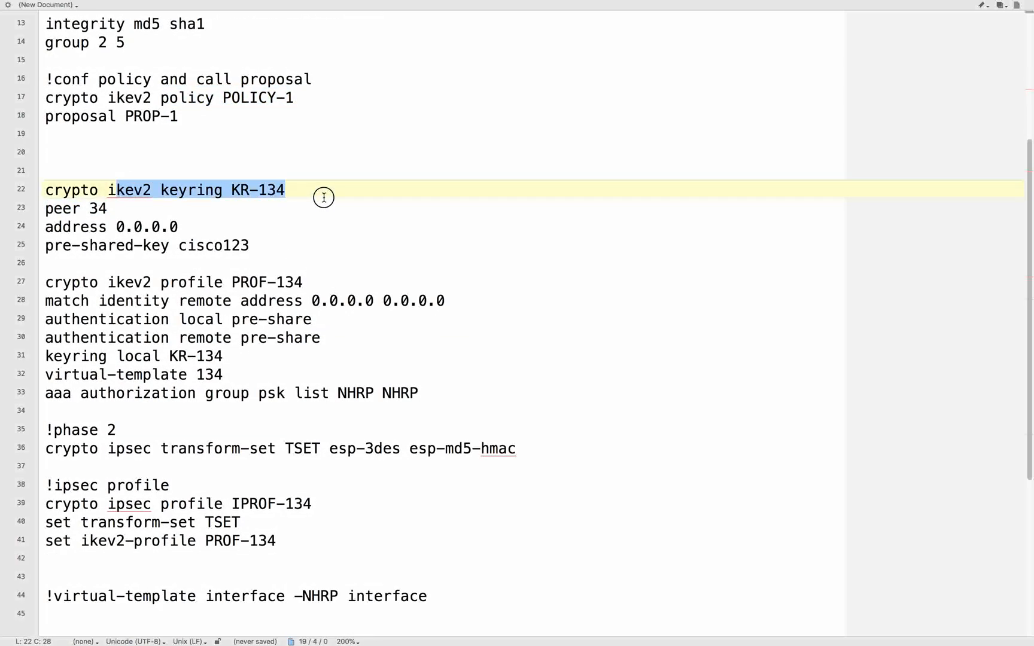
pyautogui.click(323, 202)
pyautogui.moveTo(116, 228); pyautogui.dragTo(286, 244)
pyautogui.scroll(-4, 286, 245)
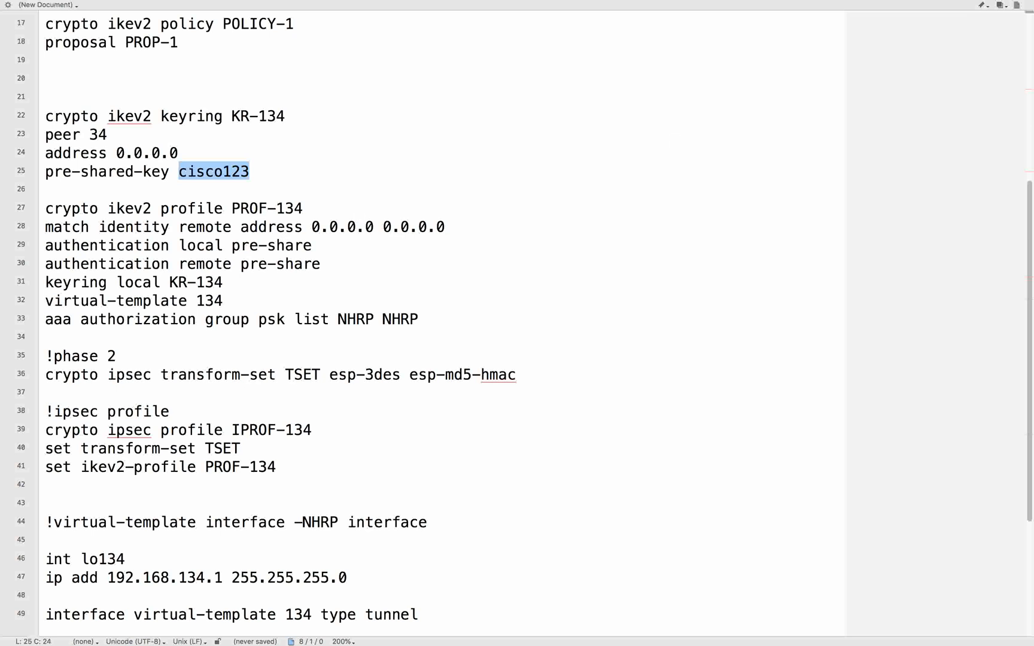
# - Examine IKEv2 profile PROF-134, the phase 2 settings and the interface and routing sections, checking them against the network topology
pyautogui.click(303, 264)
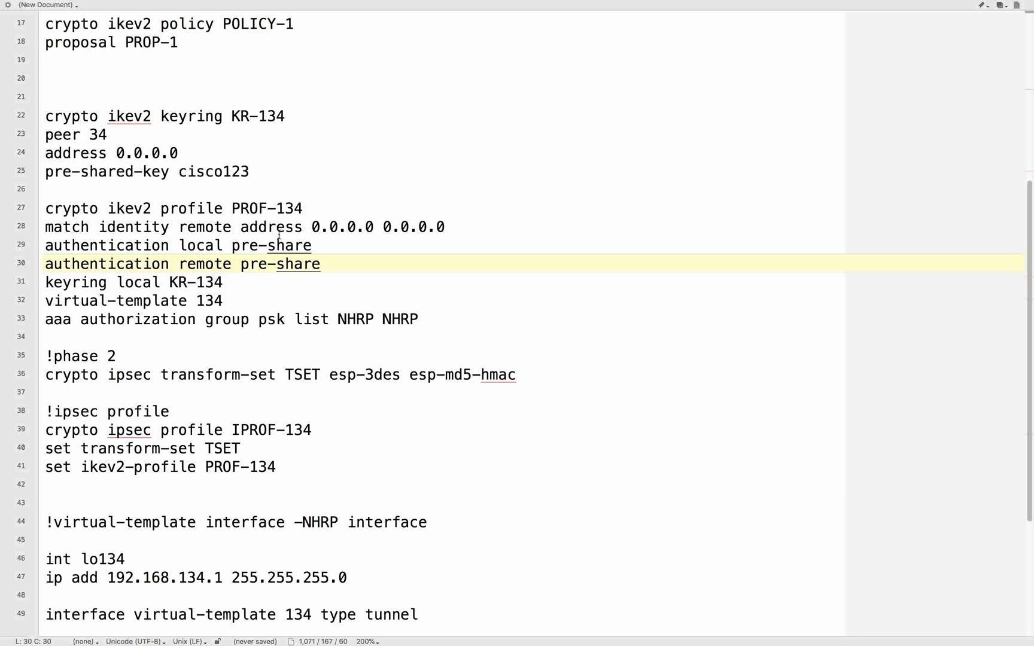
pyautogui.click(243, 299)
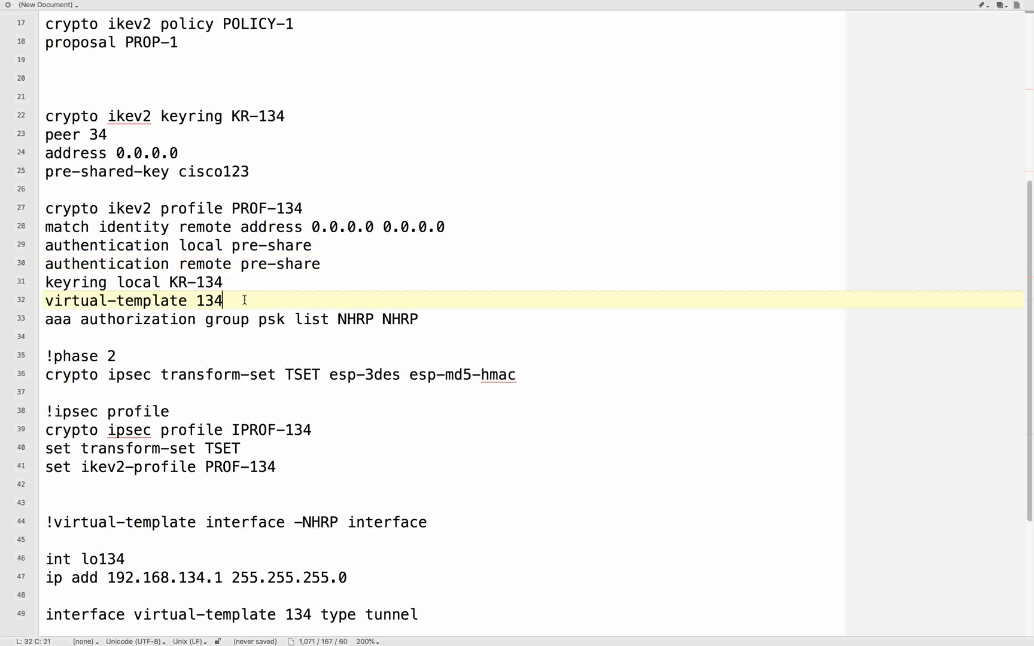
pyautogui.scroll(-3, 244, 299)
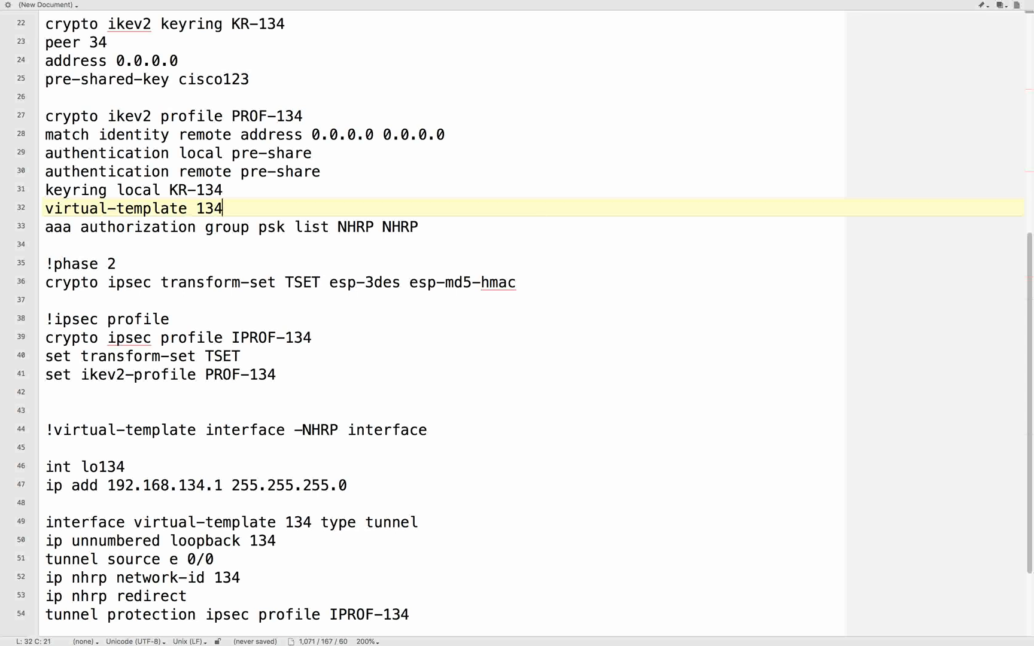
pyautogui.scroll(-2, 287, 234)
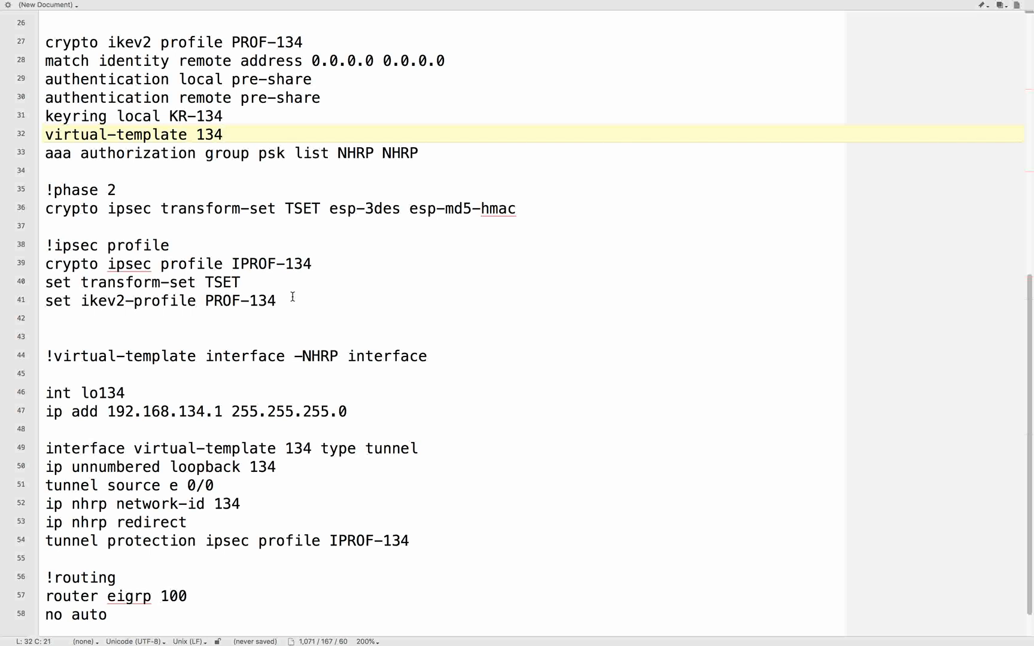
pyautogui.scroll(-2, 292, 297)
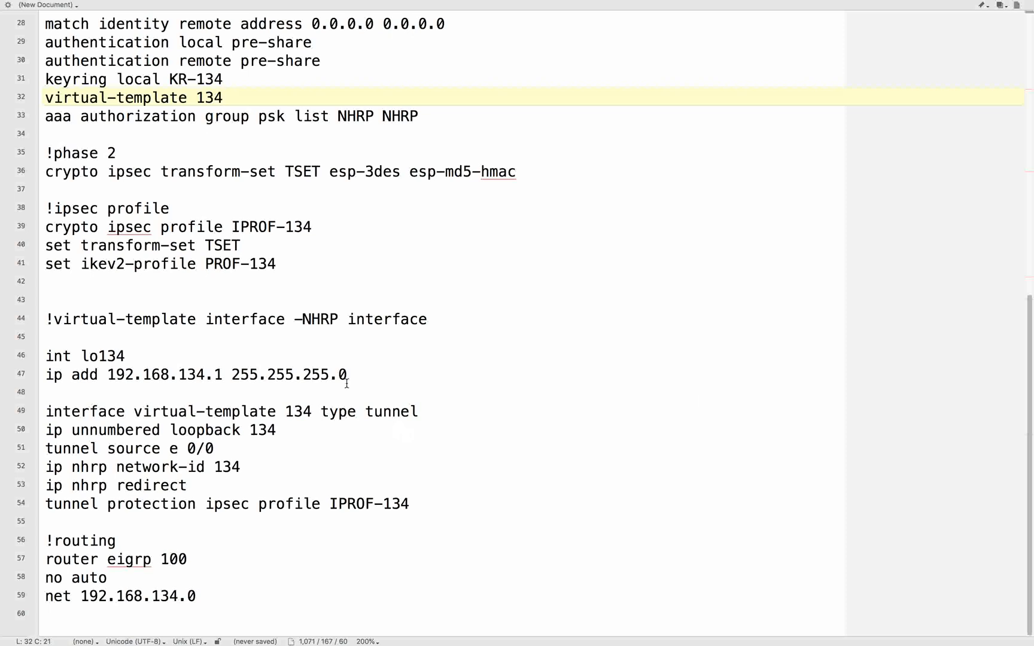
pyautogui.click(281, 351)
pyautogui.hotkey('ctrl', 'Left')
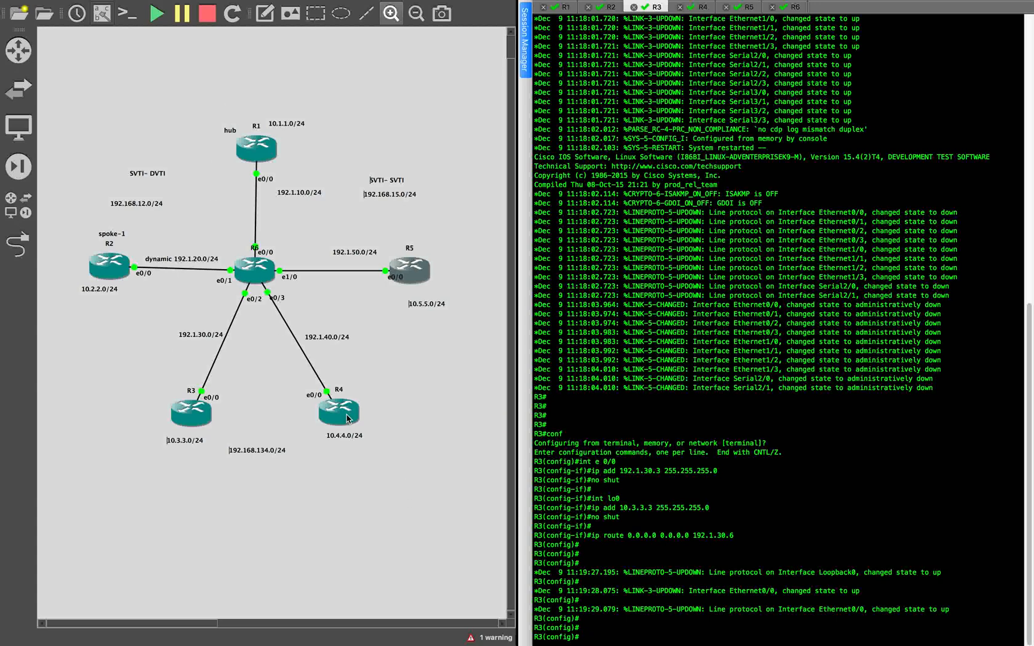
pyautogui.hotkey('ctrl', 'Right')
# - Delete everything from the "!virtual-template interface" comment to the end, including the loopback, virtual-template and EIGRP lines
pyautogui.click(177, 409)
pyautogui.click(71, 430)
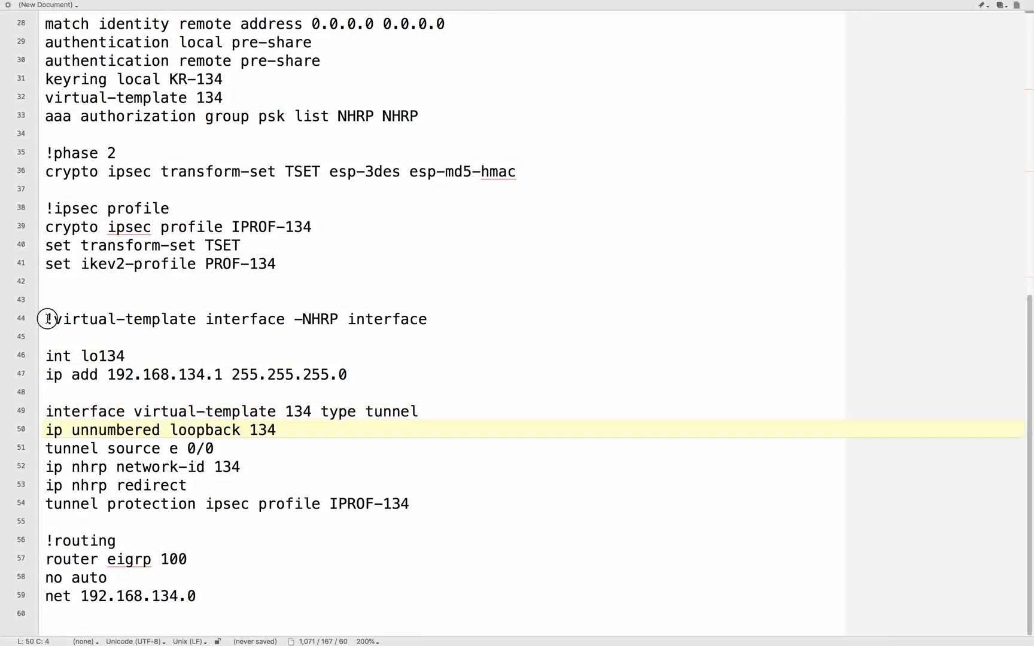
pyautogui.moveTo(45, 319); pyautogui.dragTo(150, 637)
pyautogui.press('BackSpace')
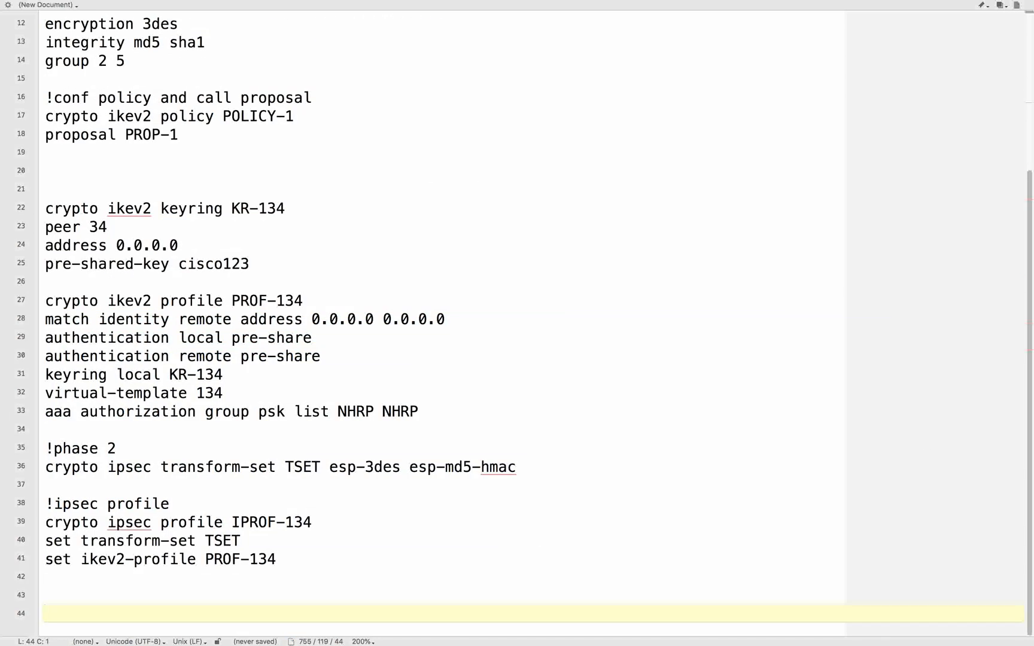
# - Paste interface tunnel 134 below the IPsec profile: negotiated address, source e 0/0, destination 192.1.10.1, NHRP network-id 134, shortcut virtual-template 134, protection IPROF-134
pyautogui.press('super+Tab')
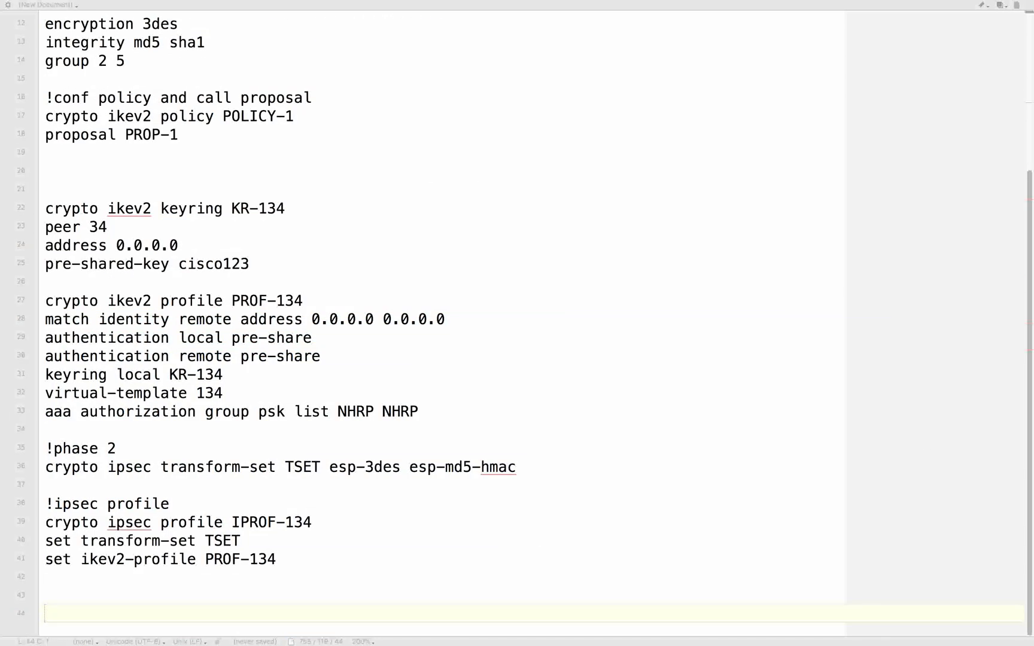
pyautogui.press('super+Tab')
pyautogui.write('!virtual-template interface -NHRP interface  interface tunnel 134 ip add negotiated tunnel source e 0/0 tunnel destination 192.1.10.1 ip nhrp network-id 134 ip nhrp shortcut virtual-template 134 tunnel protection ipsec profile IPROF-134')
pyautogui.press('Return')
pyautogui.press('Return')
pyautogui.press('Return')
pyautogui.press('Return')
pyautogui.press('Return')
pyautogui.press('Return')
pyautogui.press('Return')
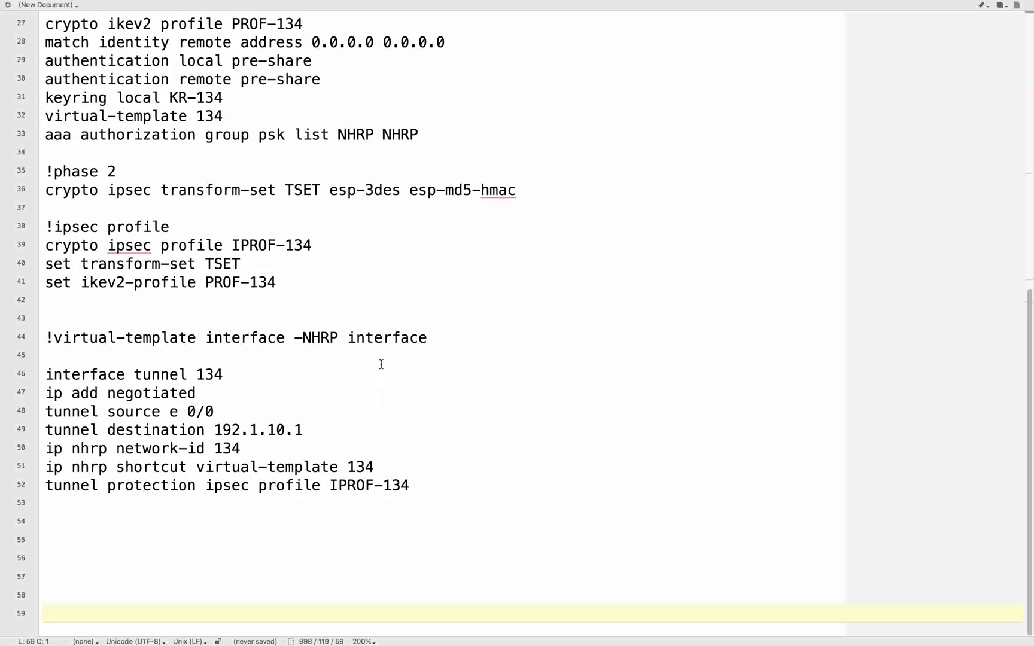
# - Examine tunnel 134's negotiated address, source, destination and NHRP network-id lines
pyautogui.doubleClick(200, 375)
pyautogui.click(302, 371)
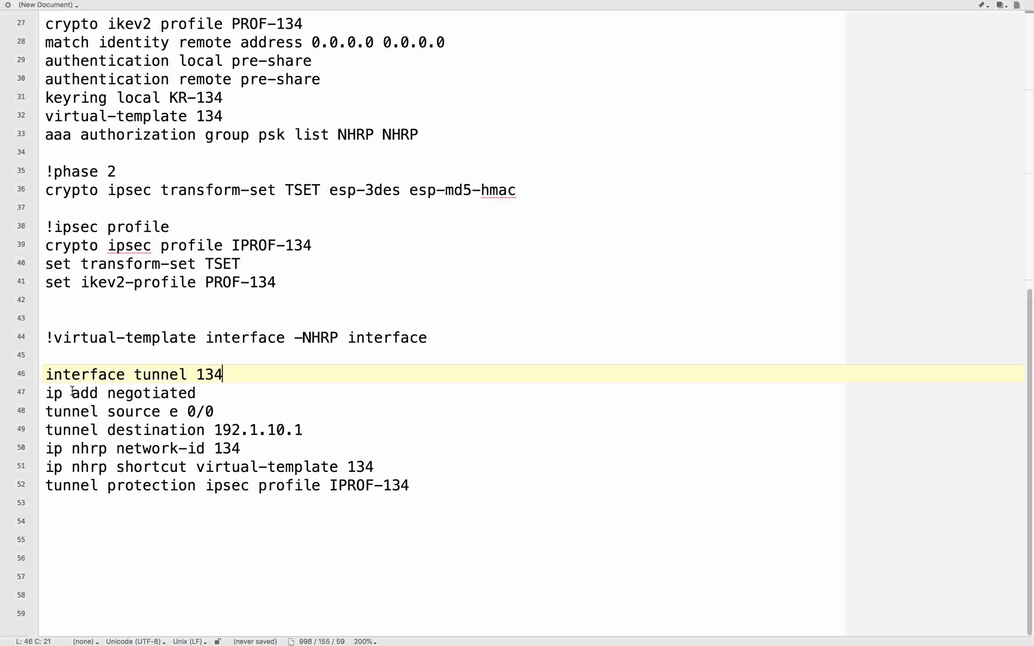
pyautogui.moveTo(72, 392); pyautogui.dragTo(254, 390)
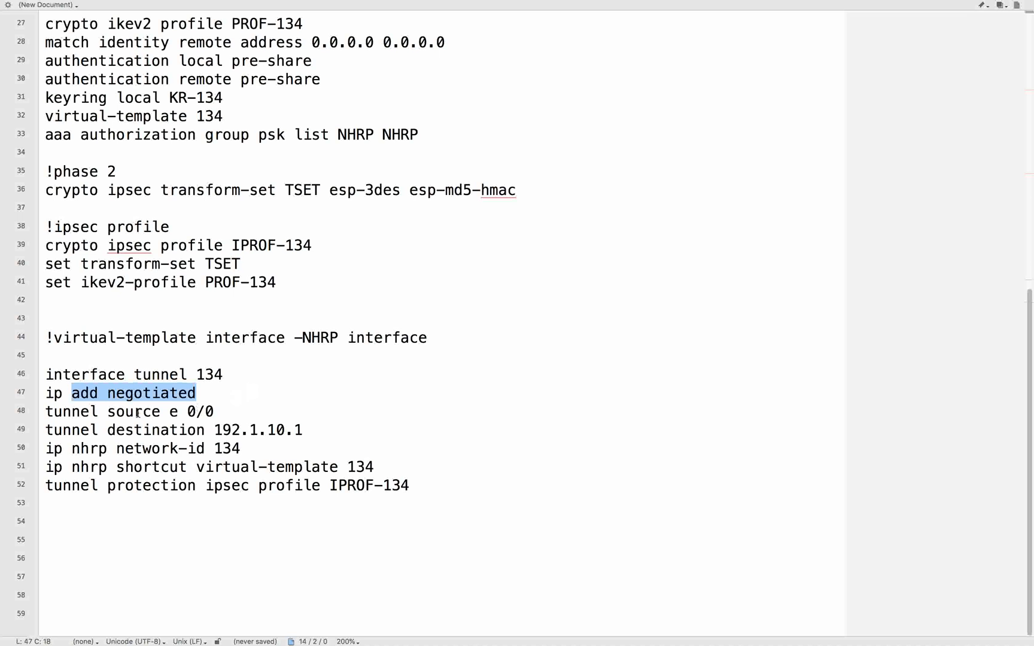
pyautogui.click(100, 430)
pyautogui.moveTo(108, 412); pyautogui.dragTo(240, 414)
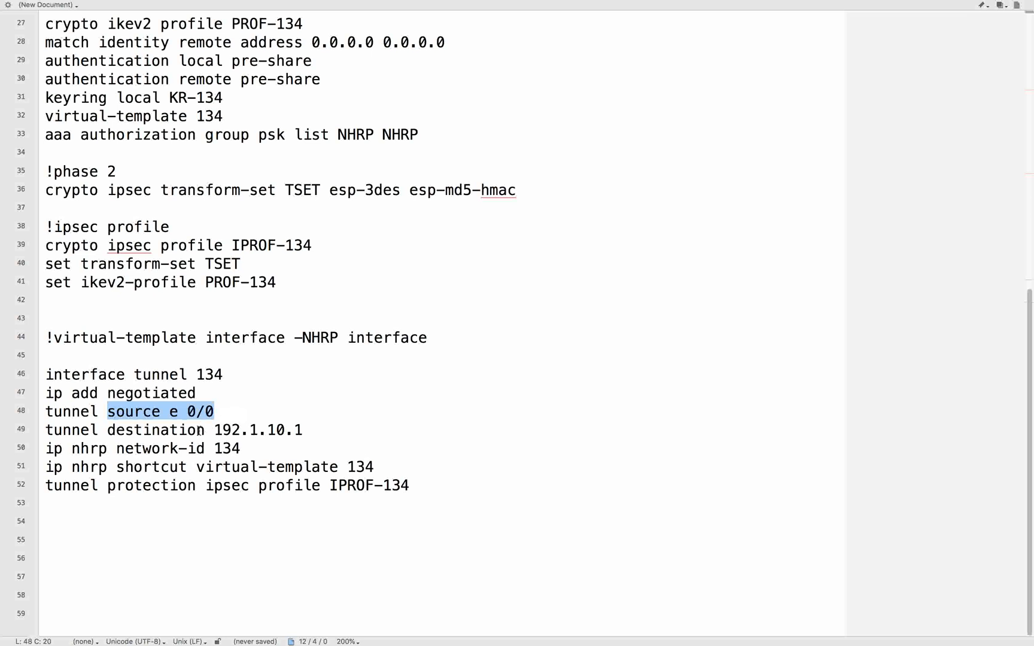
pyautogui.moveTo(214, 430); pyautogui.dragTo(392, 439)
pyautogui.click(392, 439)
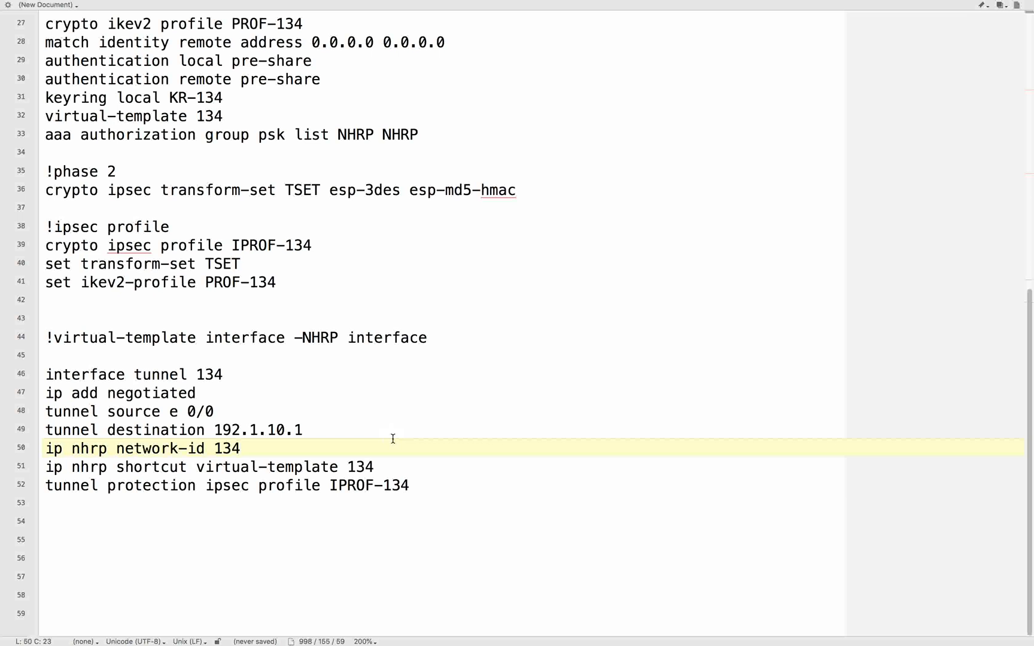
pyautogui.moveTo(214, 430); pyautogui.dragTo(342, 426)
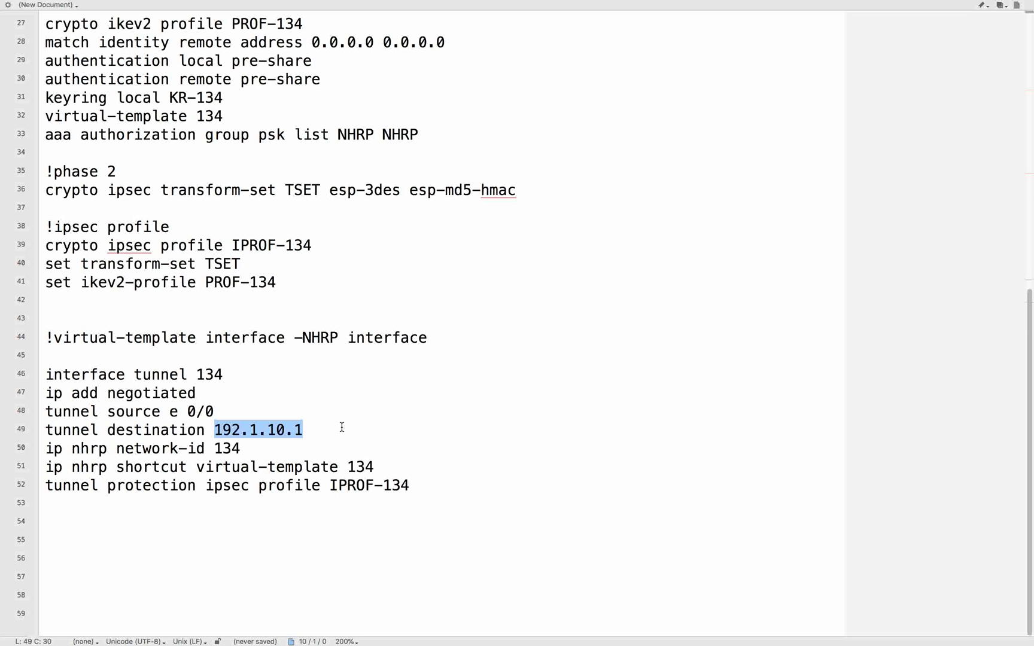
pyautogui.click(266, 448)
pyautogui.moveTo(214, 429); pyautogui.dragTo(393, 429)
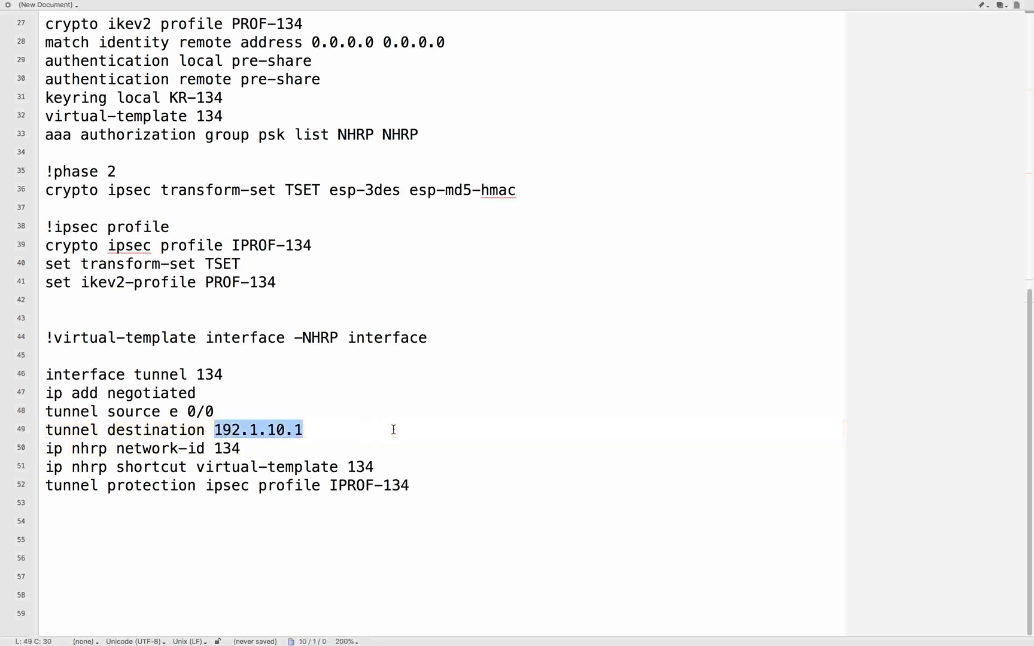
pyautogui.click(242, 415)
pyautogui.moveTo(72, 449); pyautogui.dragTo(411, 466)
pyautogui.click(224, 432)
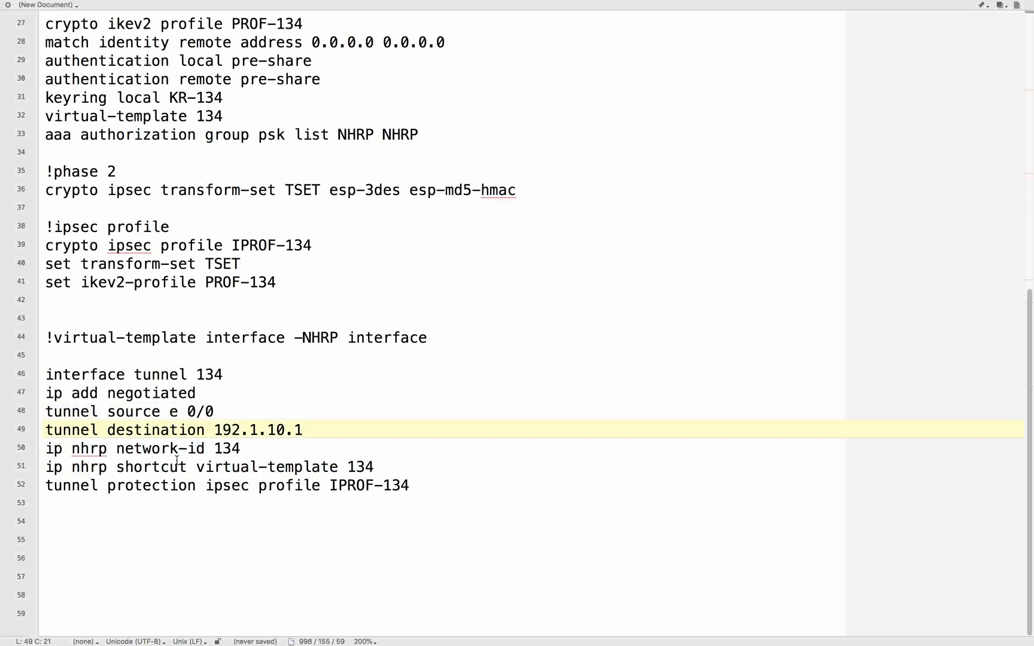
# - Examine tunnel 134's NHRP shortcut line with its virtual-template reference and the IPsec protection line, comparing them with the spokes in the topology
pyautogui.moveTo(189, 467); pyautogui.dragTo(70, 468)
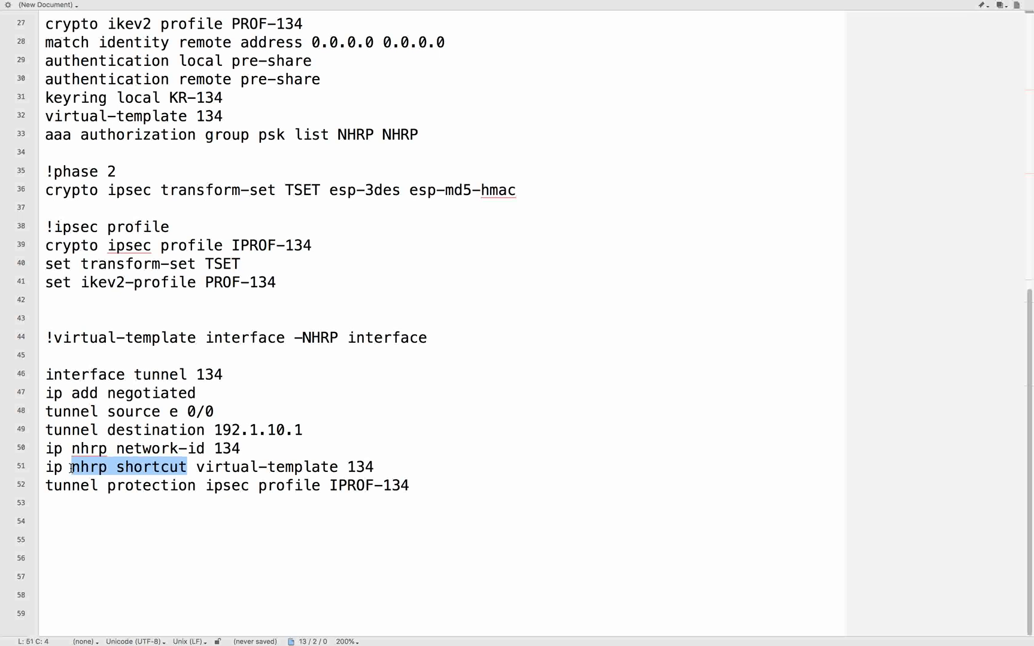
pyautogui.click(152, 491)
pyautogui.moveTo(71, 466); pyautogui.dragTo(419, 466)
pyautogui.click(235, 480)
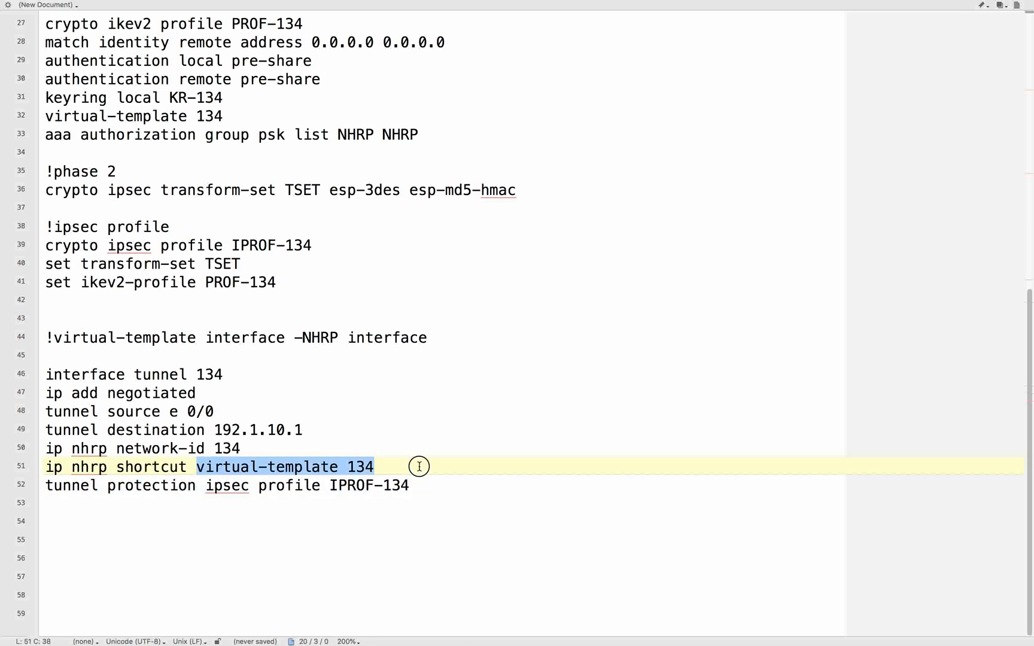
pyautogui.click(431, 484)
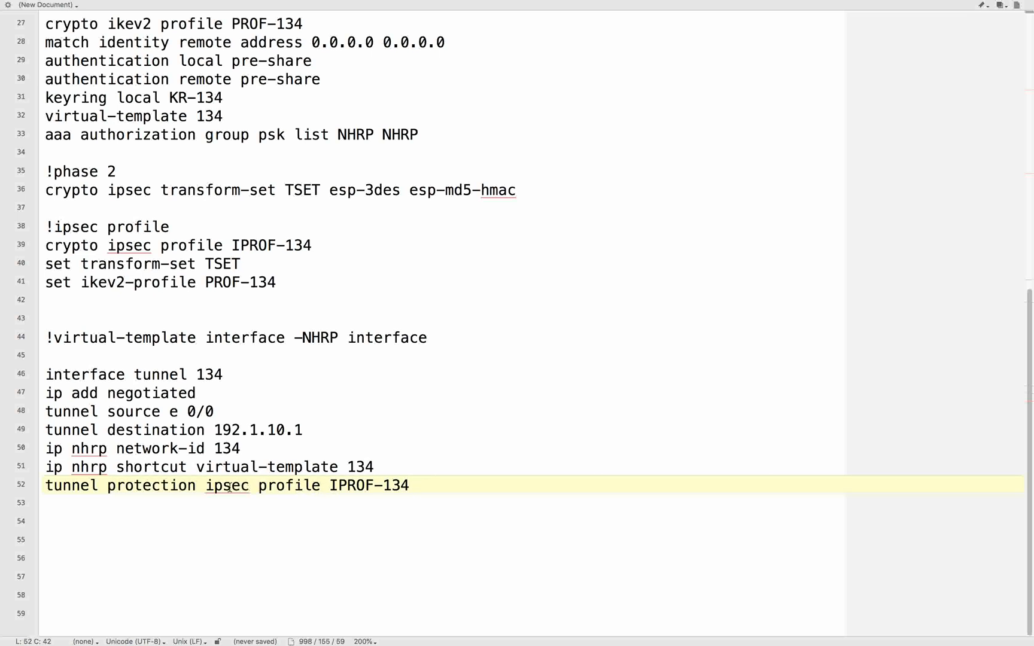
pyautogui.moveTo(330, 485); pyautogui.dragTo(470, 491)
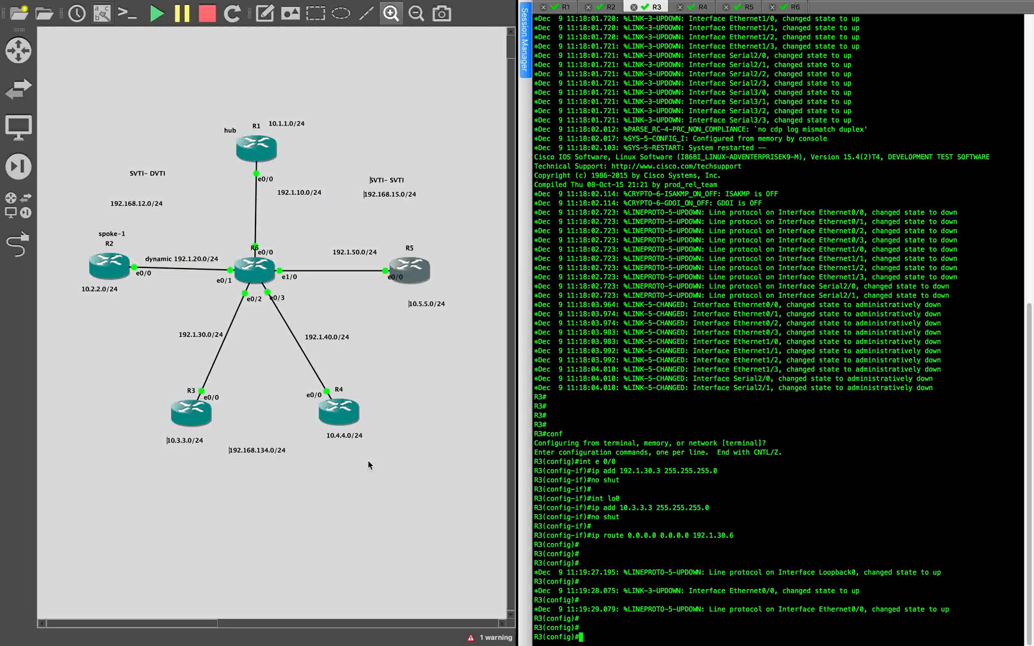
pyautogui.hotkey('ctrl', 'Right')
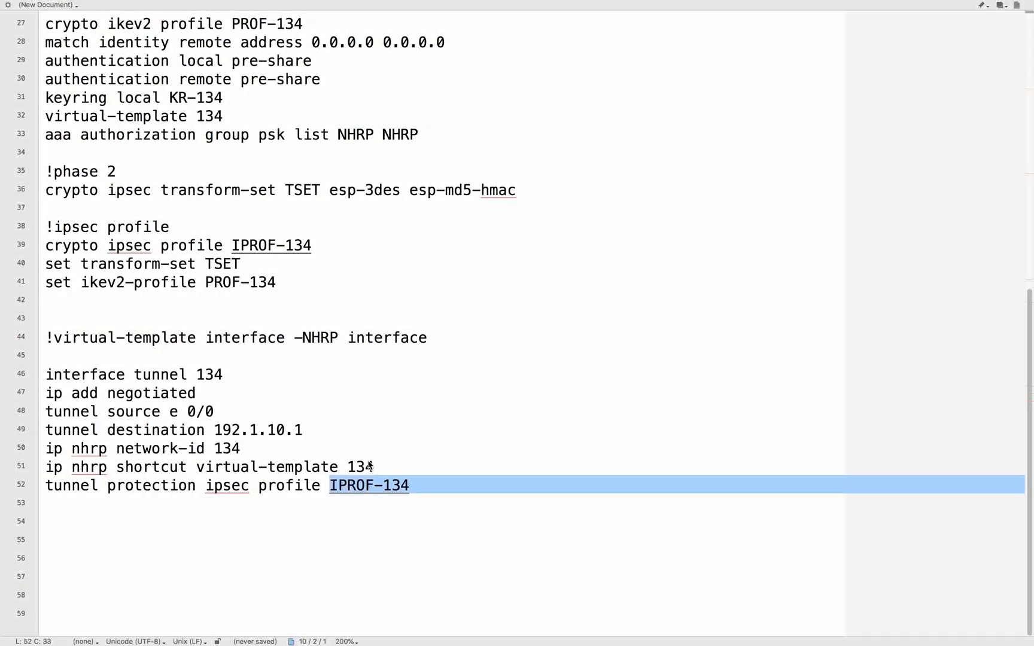
pyautogui.hotkey('ctrl', 'Left')
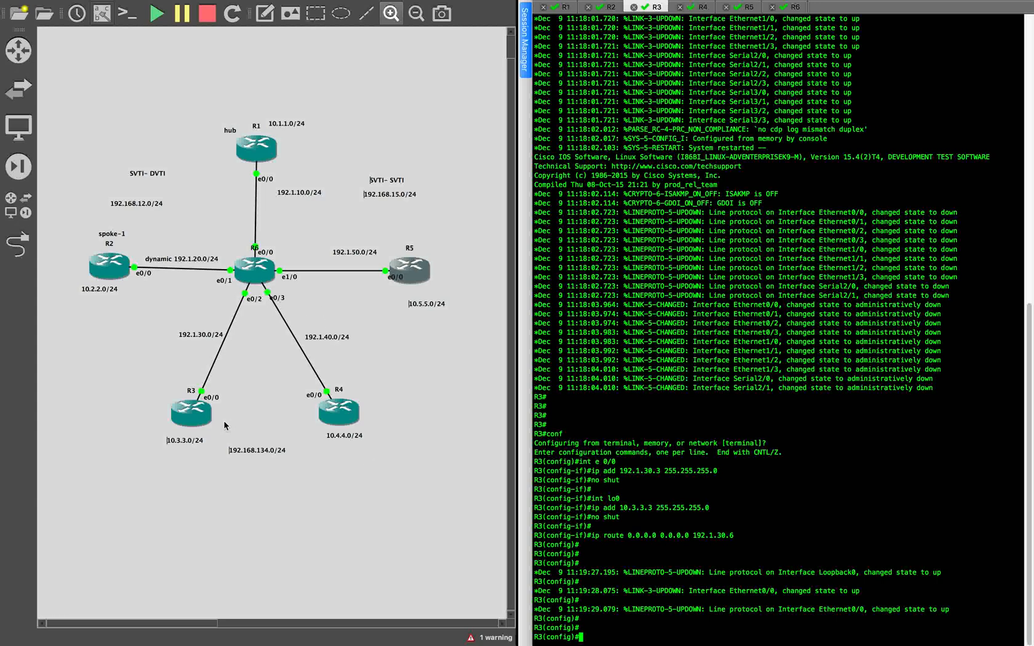
pyautogui.hotkey('ctrl', 'Right')
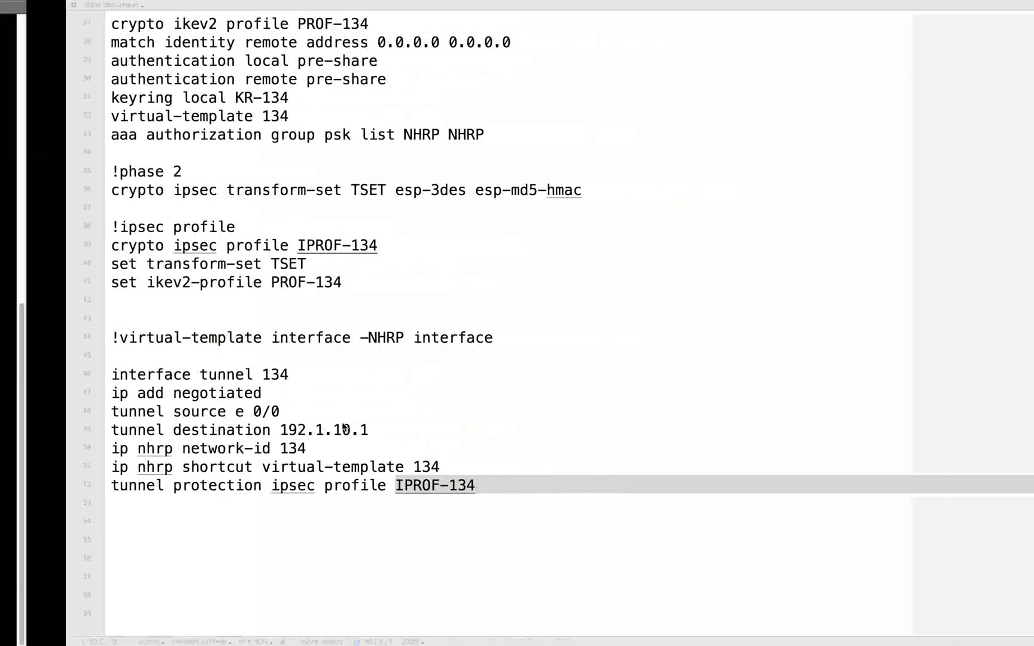
pyautogui.click(180, 450)
pyautogui.click(115, 464)
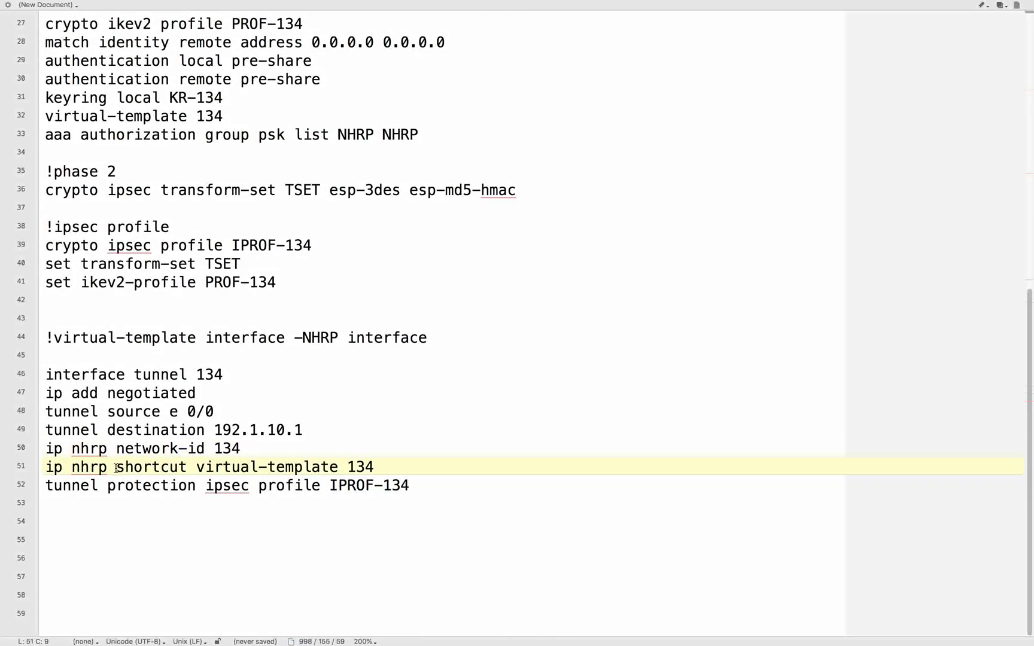
pyautogui.moveTo(110, 466); pyautogui.dragTo(423, 474)
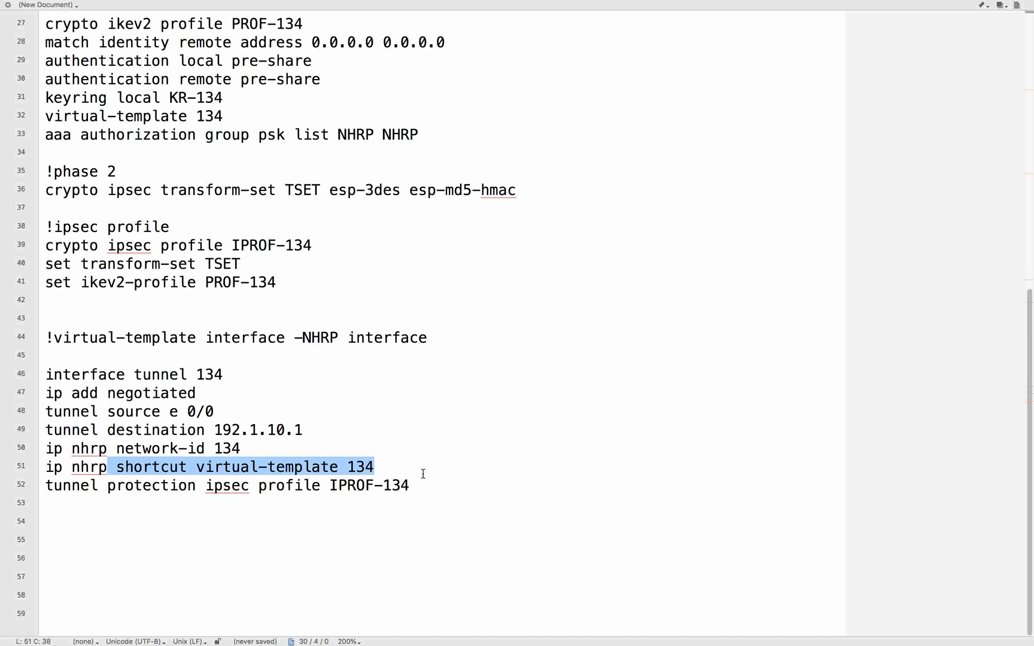
pyautogui.moveTo(187, 467); pyautogui.dragTo(41, 470)
pyautogui.click(195, 504)
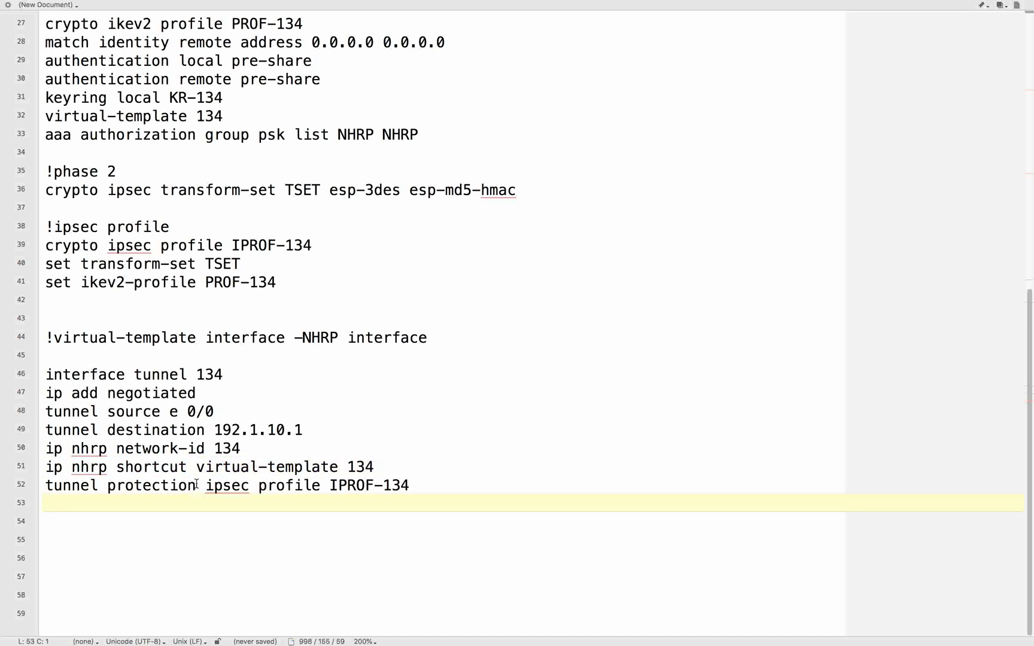
pyautogui.moveTo(197, 468); pyautogui.dragTo(479, 469)
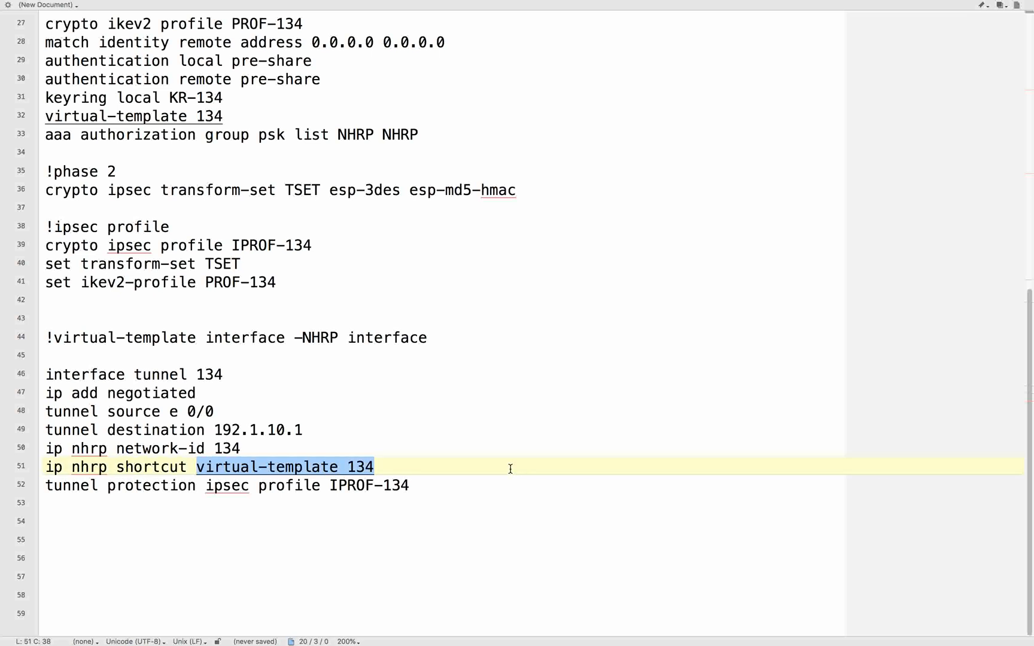
# - Paste interface virtual-template 134 type tunnel below the tunnel block: unnumbered tunnel 134, source e 0/0, NHRP network-id 134, shortcut virtual-template 134, protection IPROF-134
pyautogui.press('super+Tab')
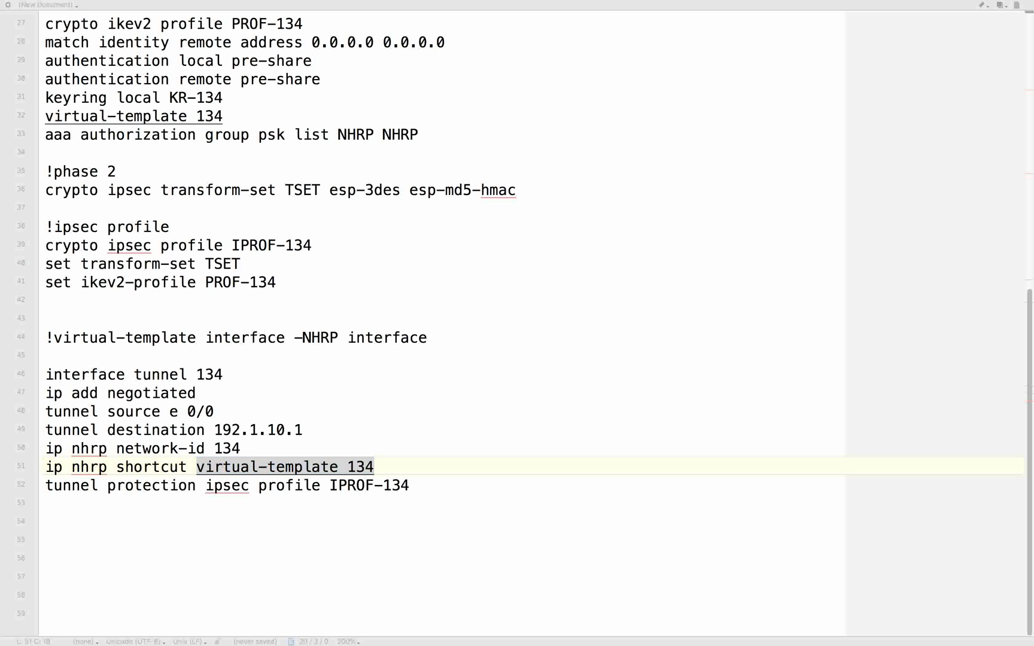
pyautogui.click(173, 561)
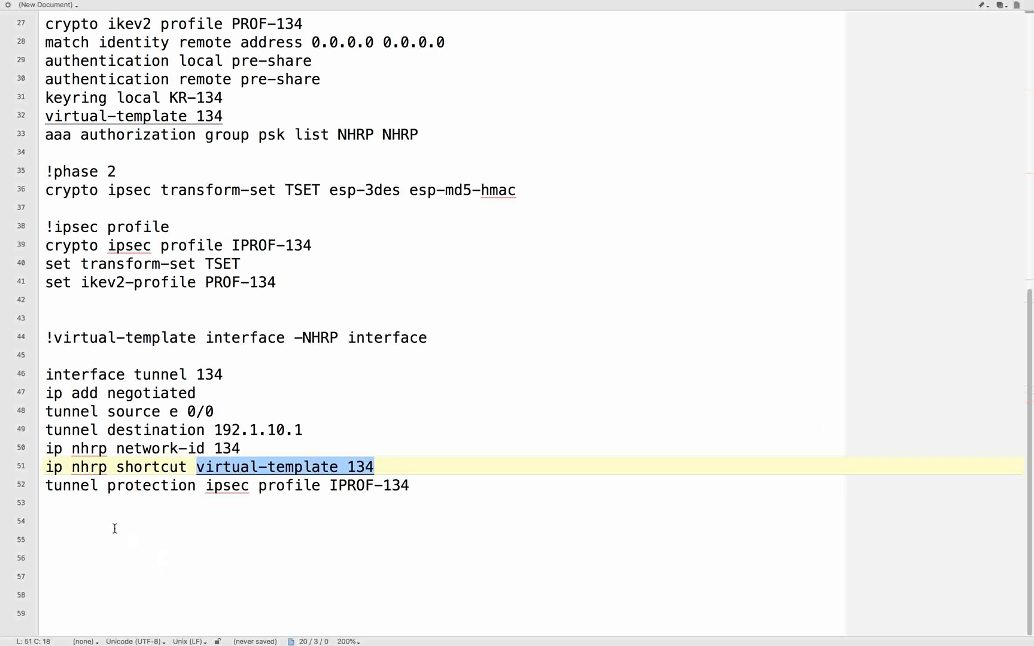
pyautogui.click(46, 516)
pyautogui.write('interface virtual-template 134 type tunnel ip unnumbered tunnel 134 tunnel source e 0/0 ip nhrp network-id 134 ip nhrp shortcut virtual-template 134 tunnel protection ipsec profile IPROF-134')
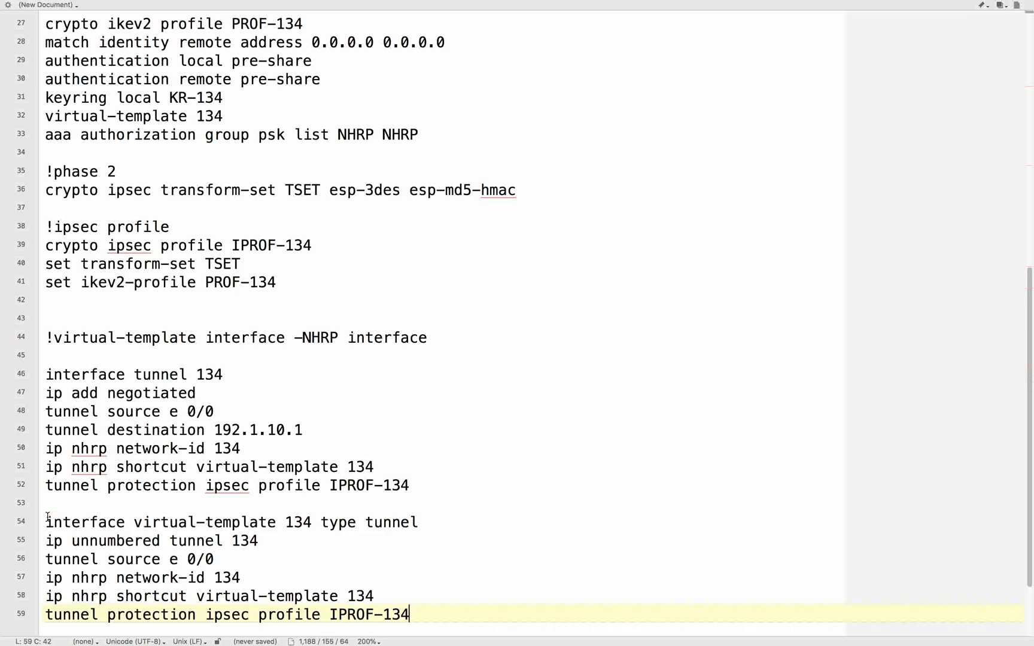
# - Add blank lines below the virtual-template block and examine its interface line and its unnumbered reference to tunnel 134
pyautogui.press('Return')
pyautogui.press('Return')
pyautogui.scroll(-1, 426, 503)
pyautogui.moveTo(322, 448); pyautogui.dragTo(501, 455)
pyautogui.click(349, 497)
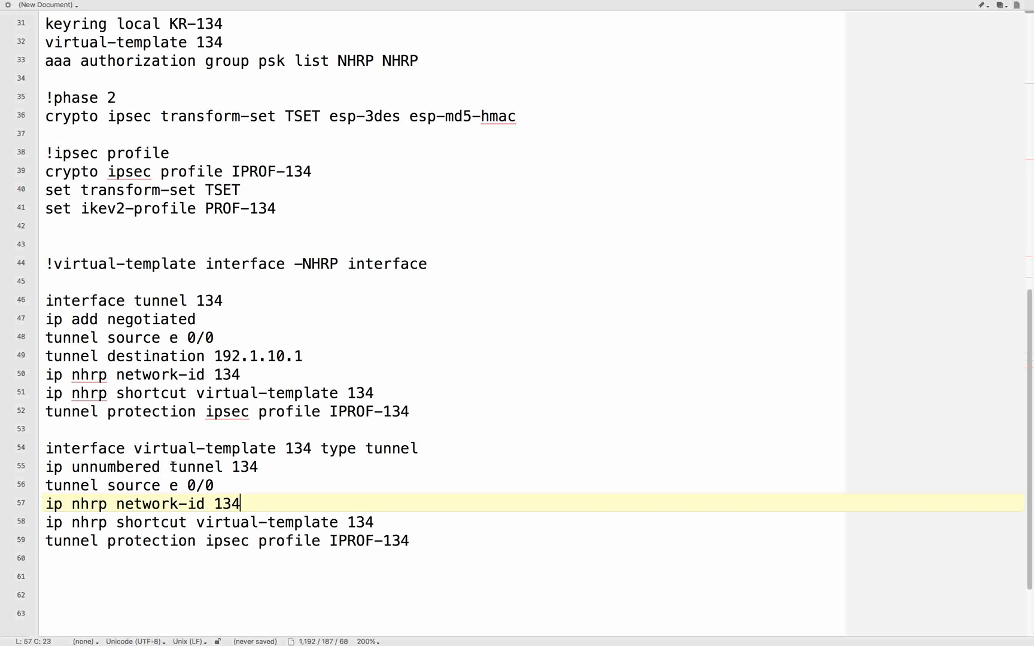
pyautogui.moveTo(134, 448); pyautogui.dragTo(277, 448)
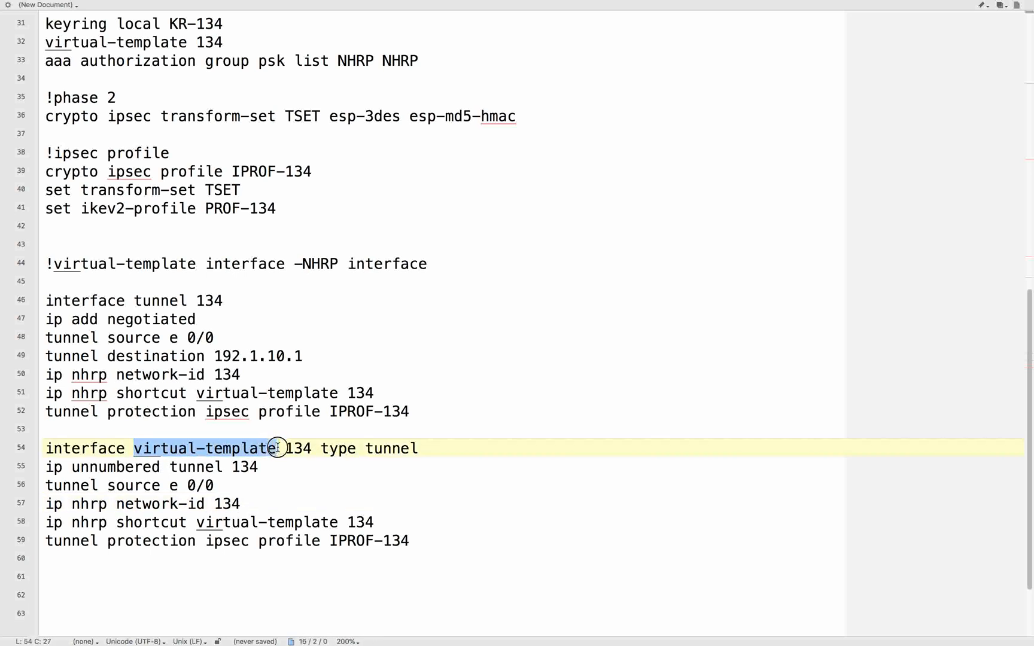
pyautogui.click(284, 502)
pyautogui.moveTo(72, 467); pyautogui.dragTo(310, 467)
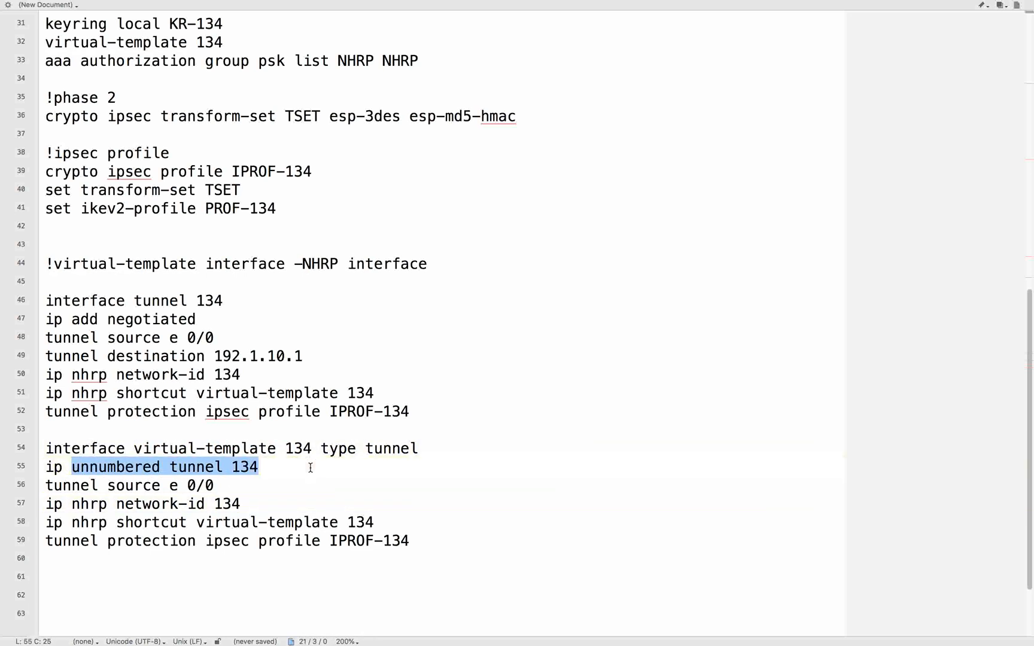
pyautogui.moveTo(196, 300); pyautogui.dragTo(273, 305)
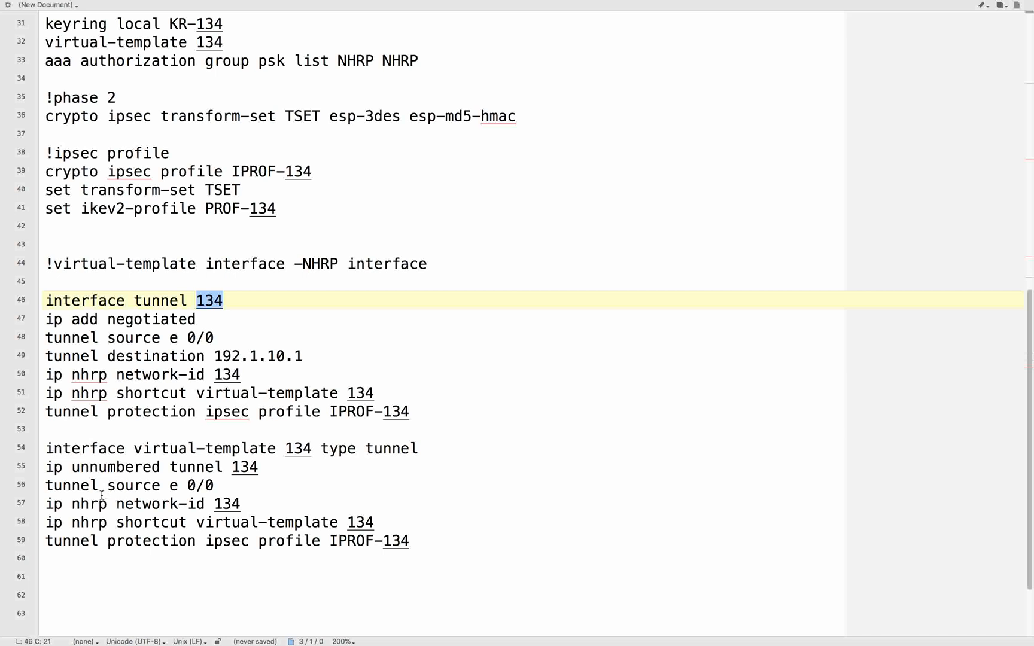
# - Examine virtual-template 134's tunnel source, NHRP network-id, NHRP shortcut and IPsec protection lines
pyautogui.moveTo(106, 491); pyautogui.dragTo(254, 487)
pyautogui.moveTo(124, 504); pyautogui.dragTo(407, 523)
pyautogui.click(407, 523)
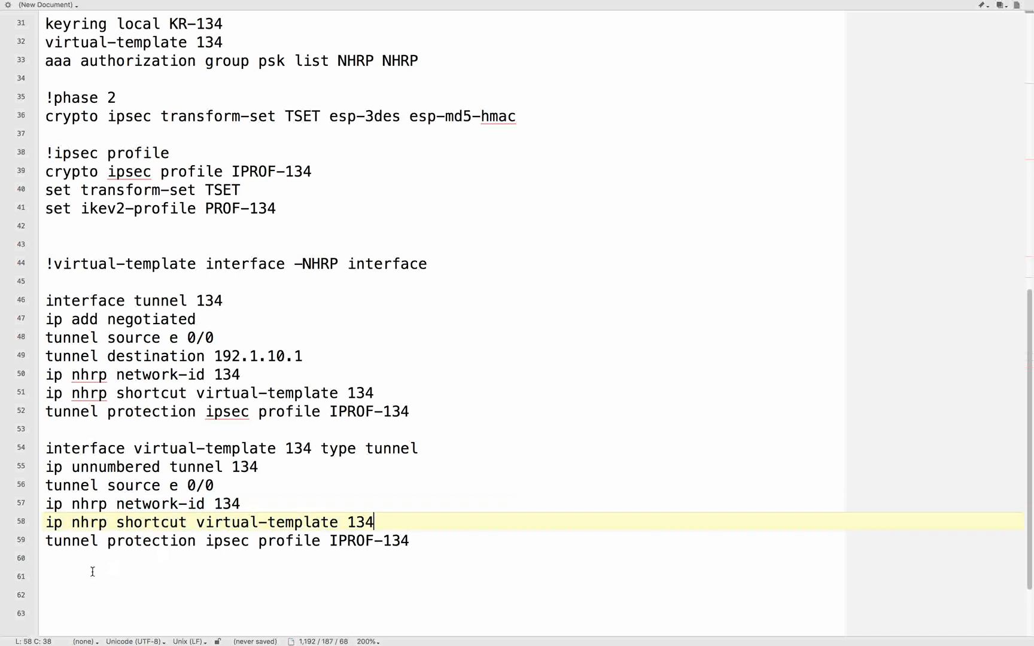
pyautogui.moveTo(107, 542); pyautogui.dragTo(371, 542)
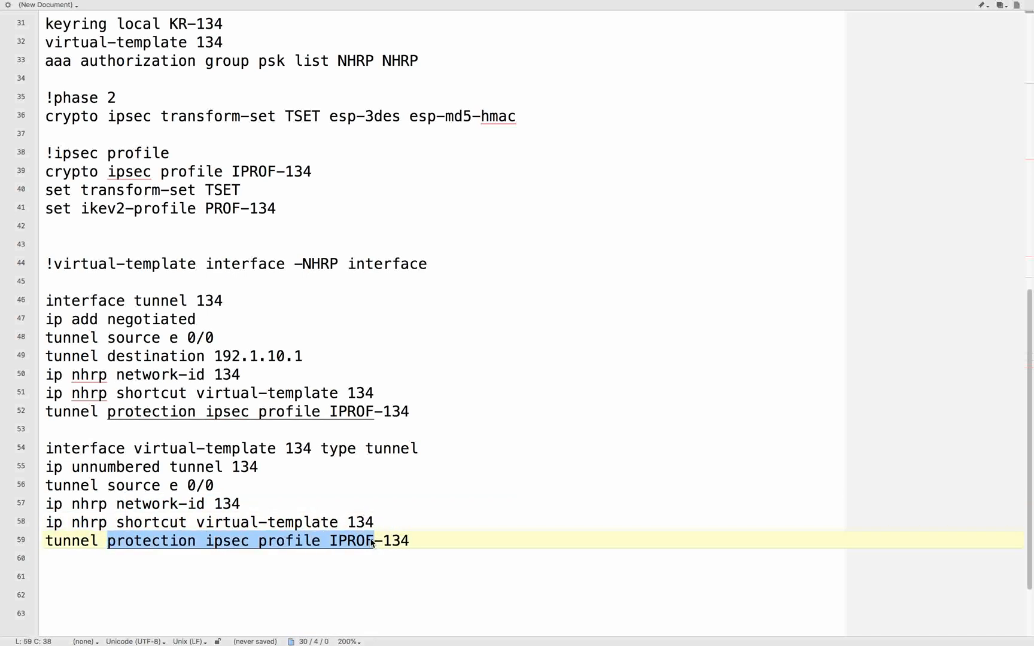
pyautogui.click(482, 521)
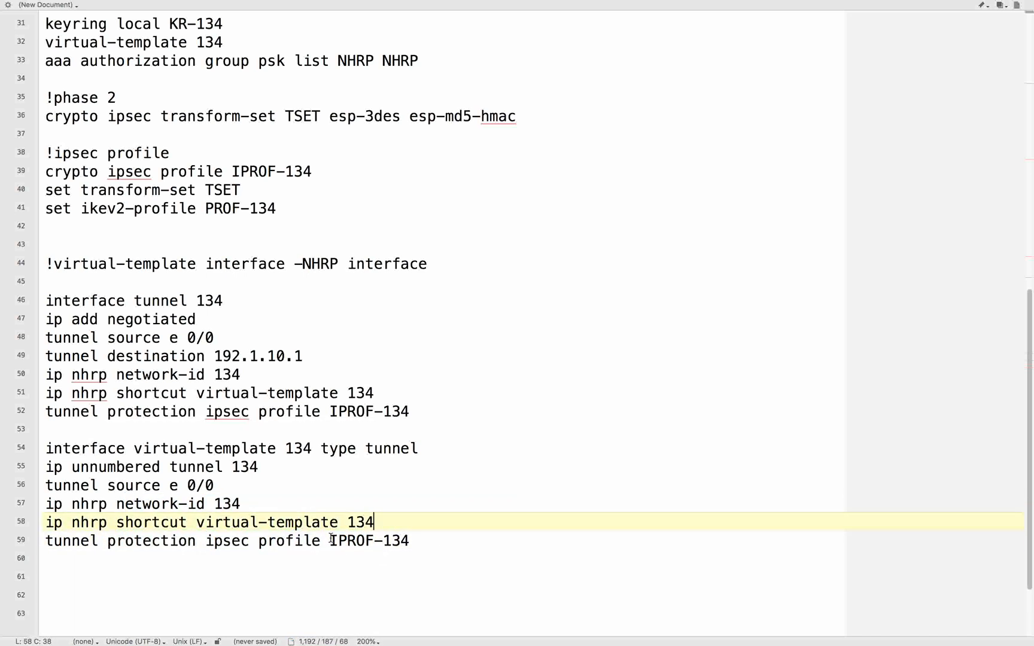
pyautogui.moveTo(329, 538); pyautogui.dragTo(455, 538)
pyautogui.click(456, 538)
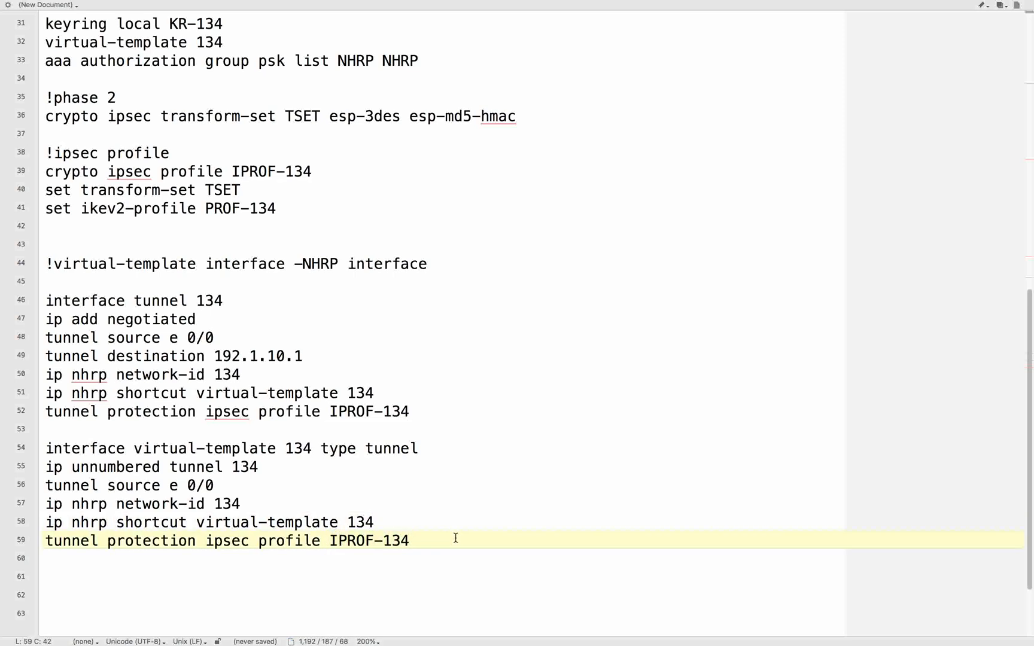
# - Compare the tunnel and virtual-template blocks with spokes R3 and R4 in the network topology
pyautogui.hotkey('ctrl', 'Left')
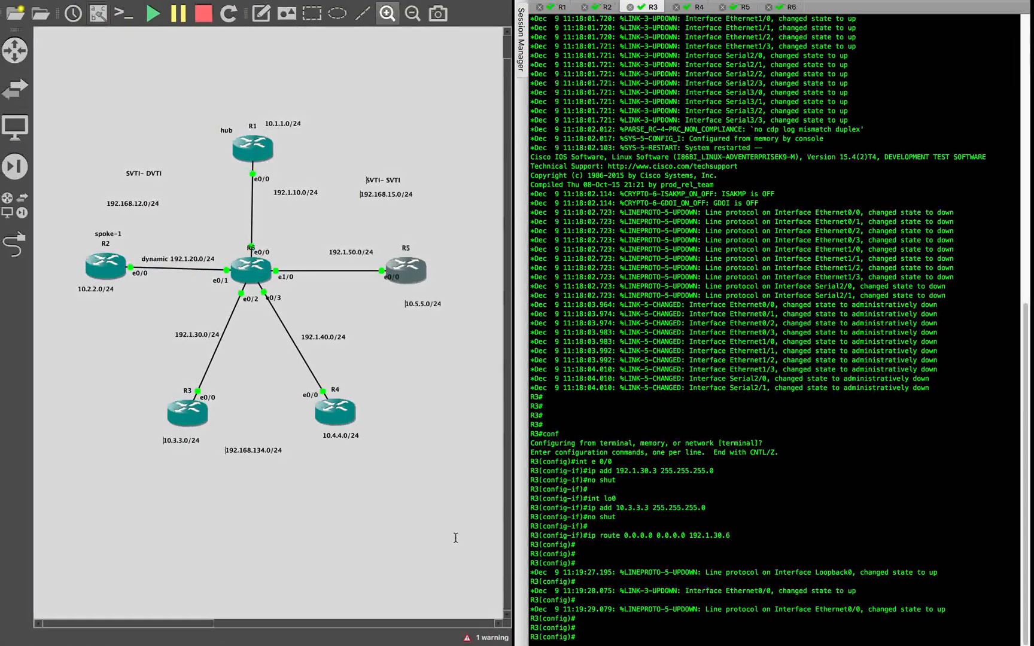
pyautogui.hotkey('ctrl', 'Right')
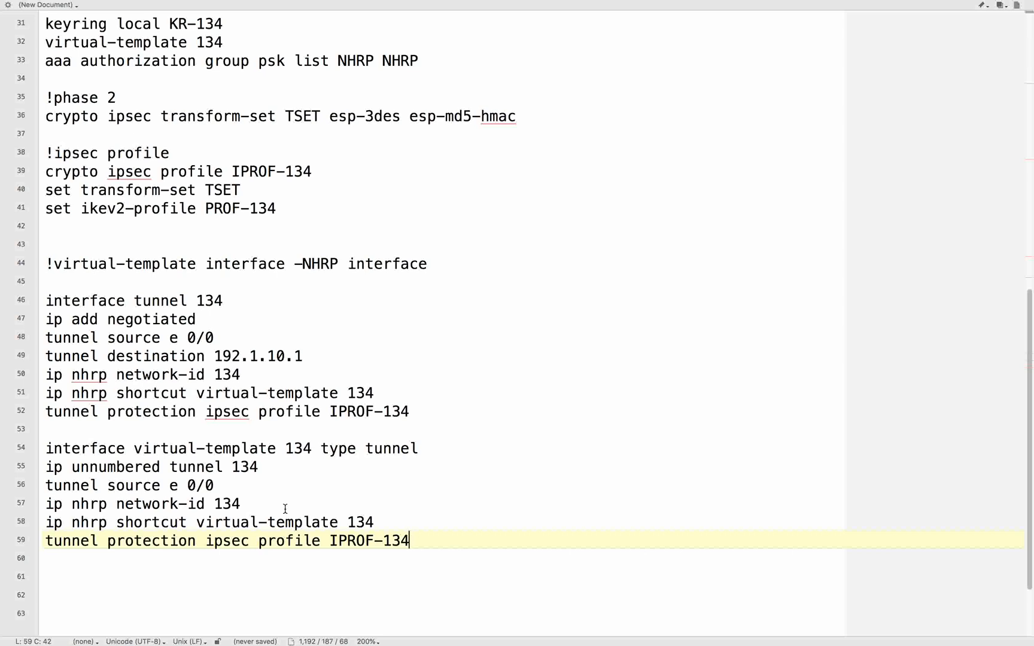
pyautogui.hotkey('ctrl', 'Left')
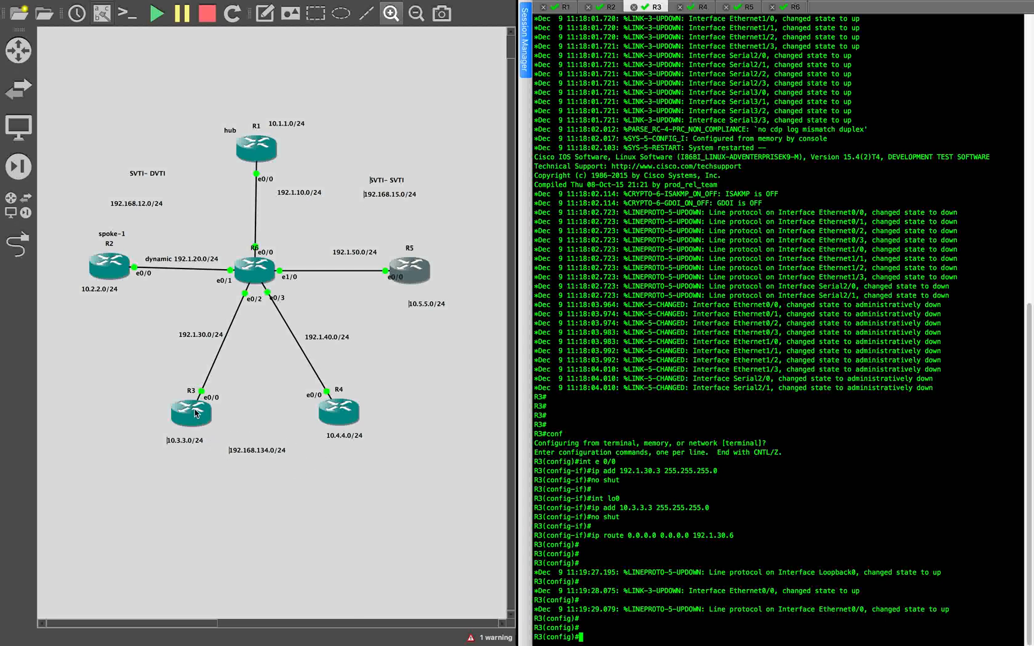
pyautogui.hotkey('ctrl', 'Right')
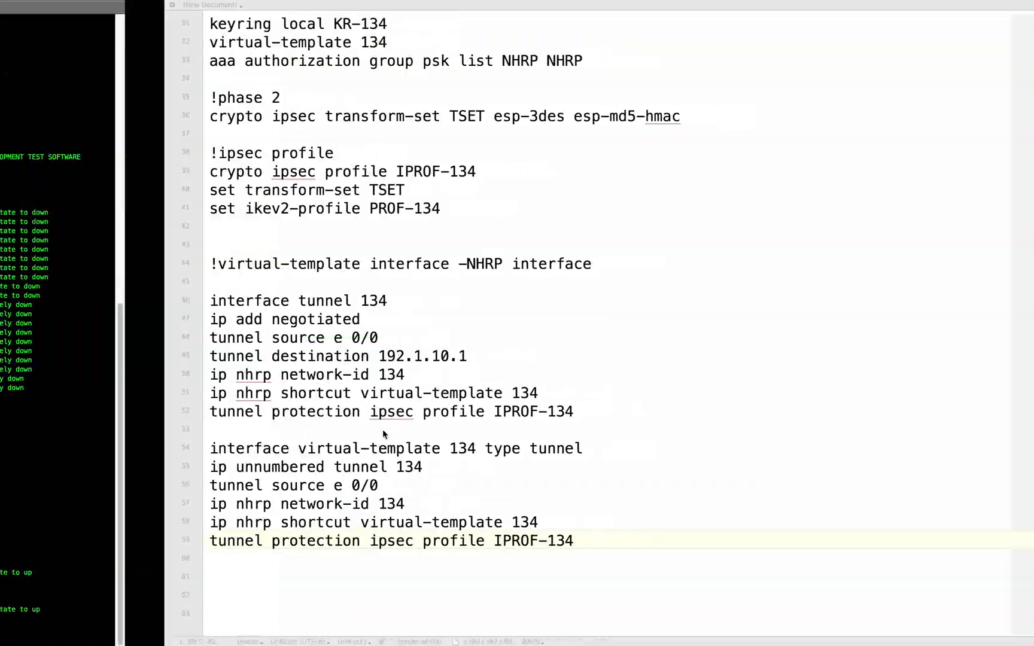
pyautogui.hotkey('ctrl', 'Left')
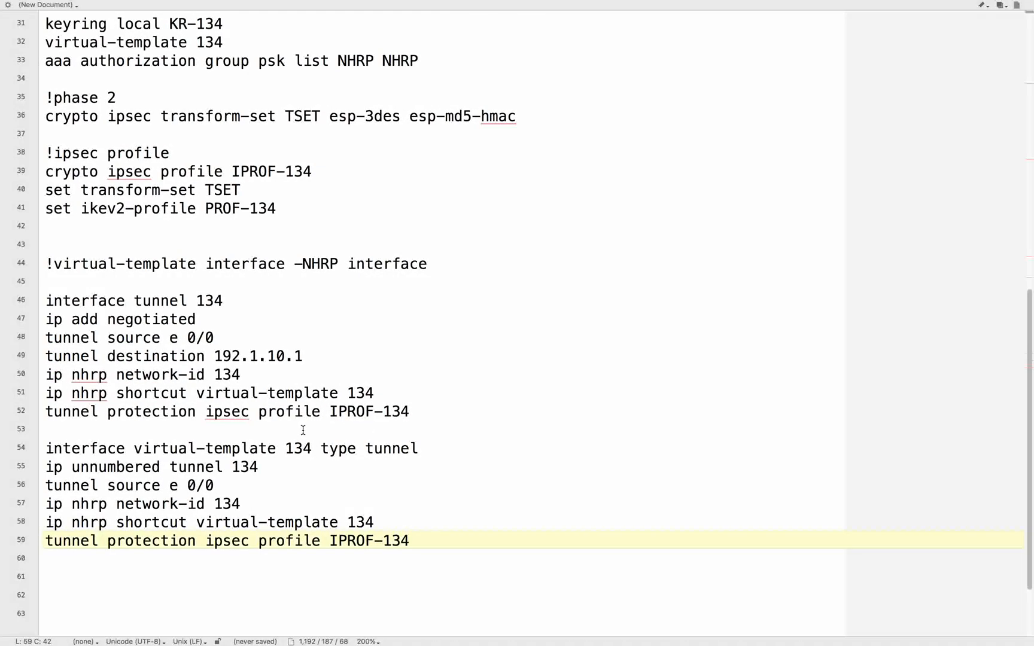
# - Examine the virtual-template's tunnel type, source and NHRP lines again, checking them against the spoke routers in the topology
pyautogui.click(297, 429)
pyautogui.moveTo(364, 449); pyautogui.dragTo(440, 468)
pyautogui.click(329, 517)
pyautogui.moveTo(81, 485); pyautogui.dragTo(341, 522)
pyautogui.click(341, 531)
pyautogui.click(281, 502)
pyautogui.hotkey('ctrl', 'Left')
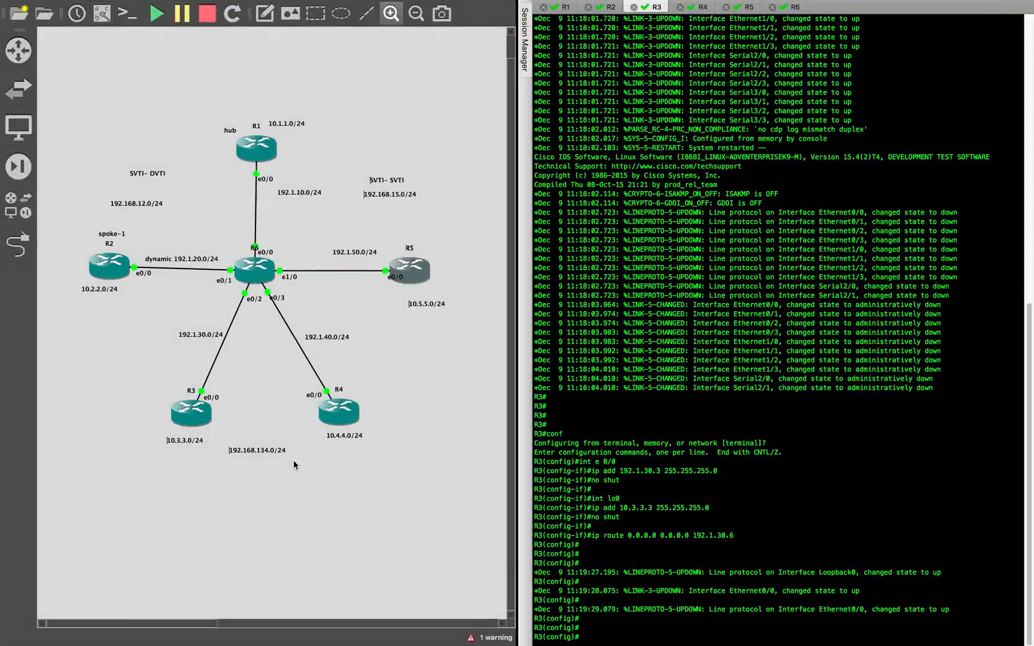
pyautogui.hotkey('ctrl', 'Right')
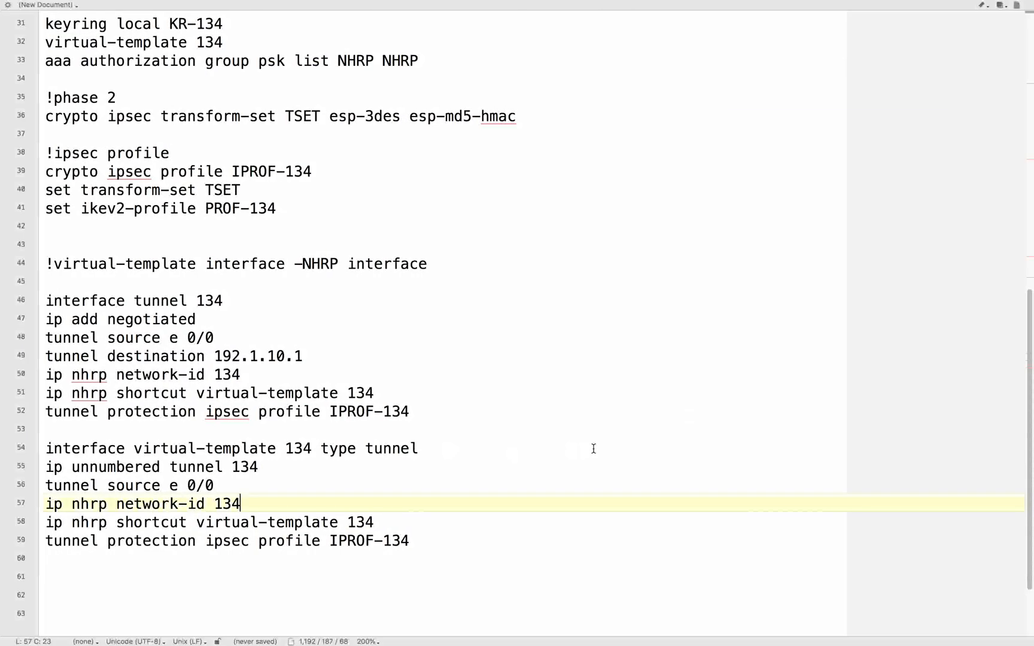
pyautogui.hotkey('ctrl', 'Left')
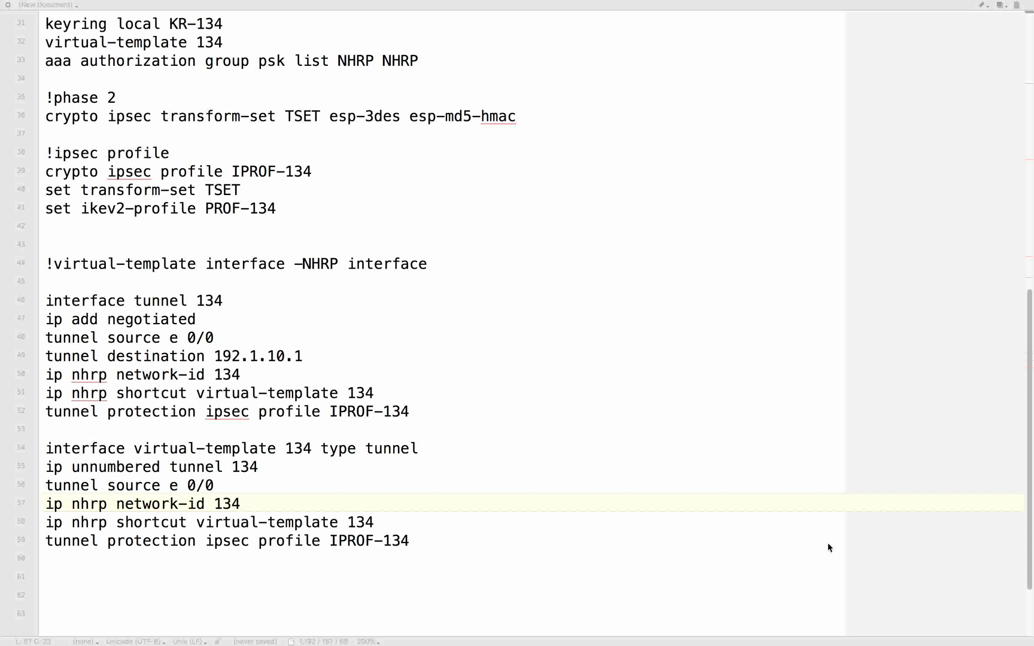
# - Paste the routing block below the virtual-template: router eigrp 100, no auto, net 192.168.134.0 and net 10.0.0.0
pyautogui.click(359, 579)
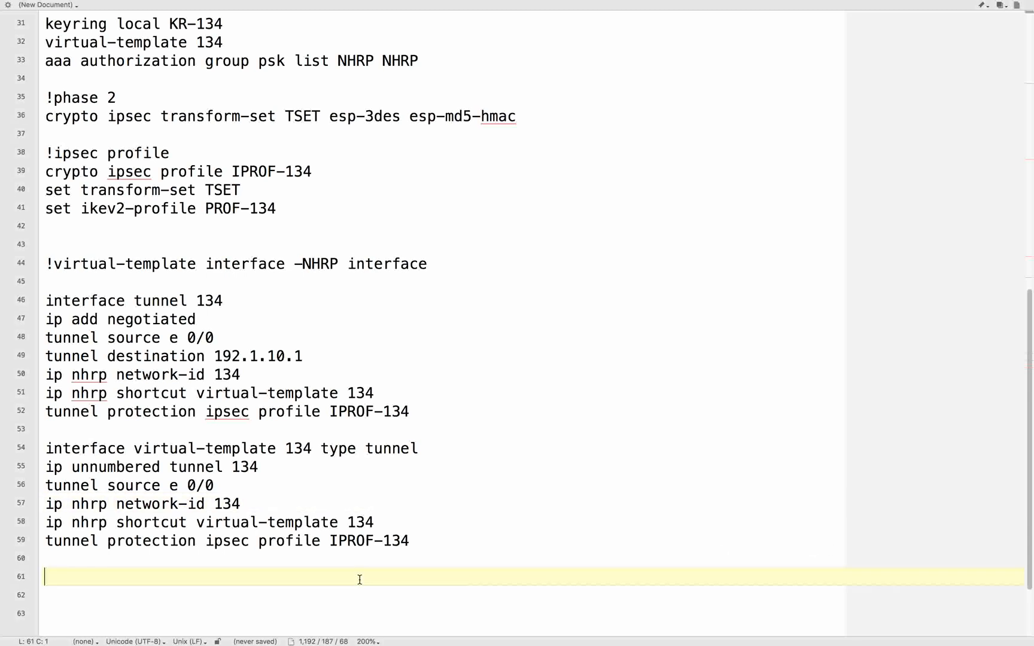
pyautogui.write('!routing router eigrp 100 no auto net 192.168.134.0 net 10.0.0.0')
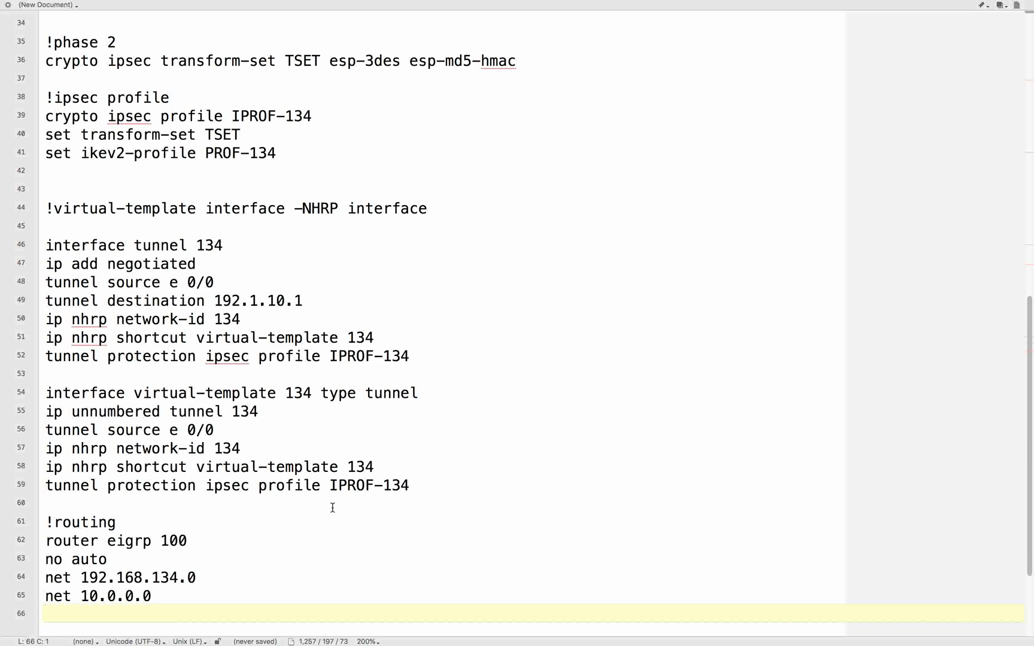
pyautogui.click(81, 559)
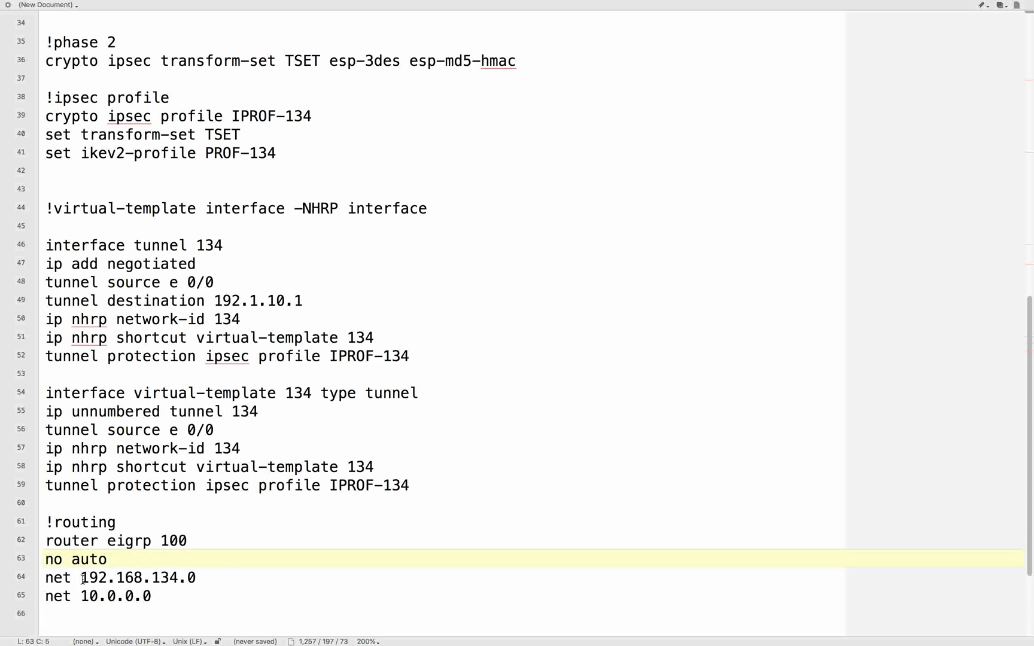
pyautogui.moveTo(82, 579); pyautogui.dragTo(236, 574)
pyautogui.click(204, 600)
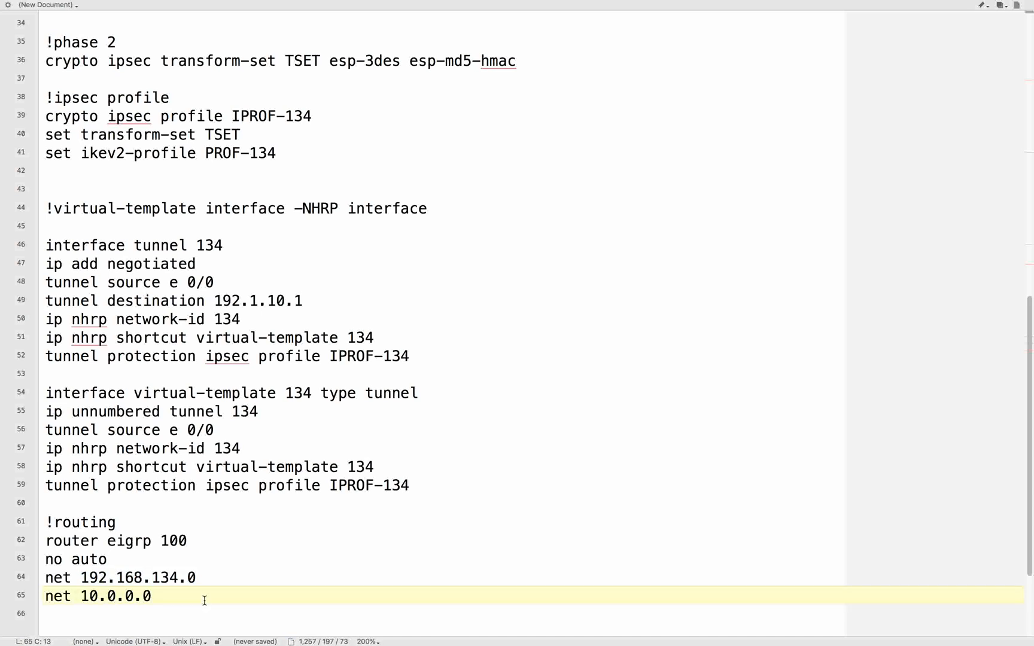
# - Copy the spoke configuration from aaa new-model through net 10.0.0.0 and paste it into R3's console, including the IKEv2 pre-shared key
pyautogui.scroll(10, 287, 425)
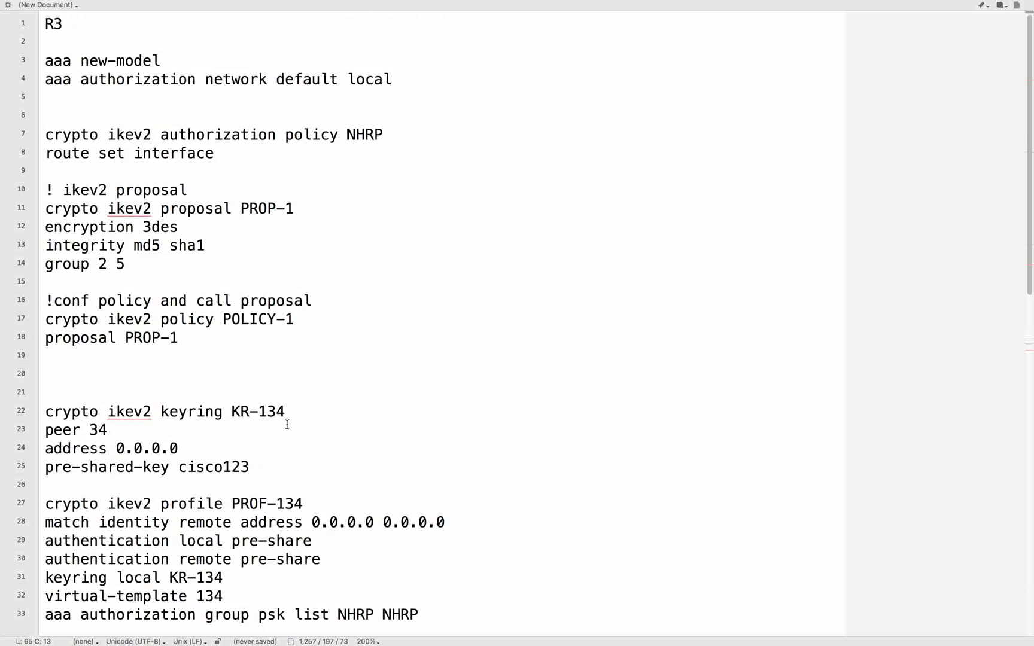
pyautogui.scroll(-12, 287, 425)
pyautogui.scroll(12, 287, 425)
pyautogui.moveTo(46, 61); pyautogui.dragTo(192, 474)
pyautogui.hotkey('ctrl', 'Left')
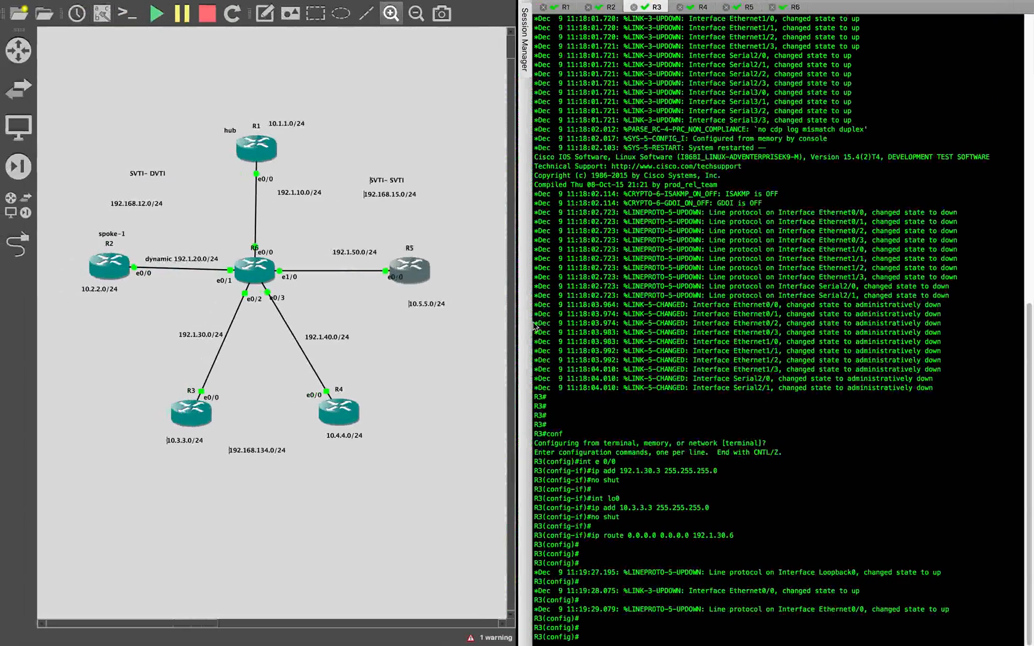
pyautogui.press('Return')
pyautogui.press('Return')
pyautogui.press('Return')
pyautogui.click(844, 428)
pyautogui.press('super+v')
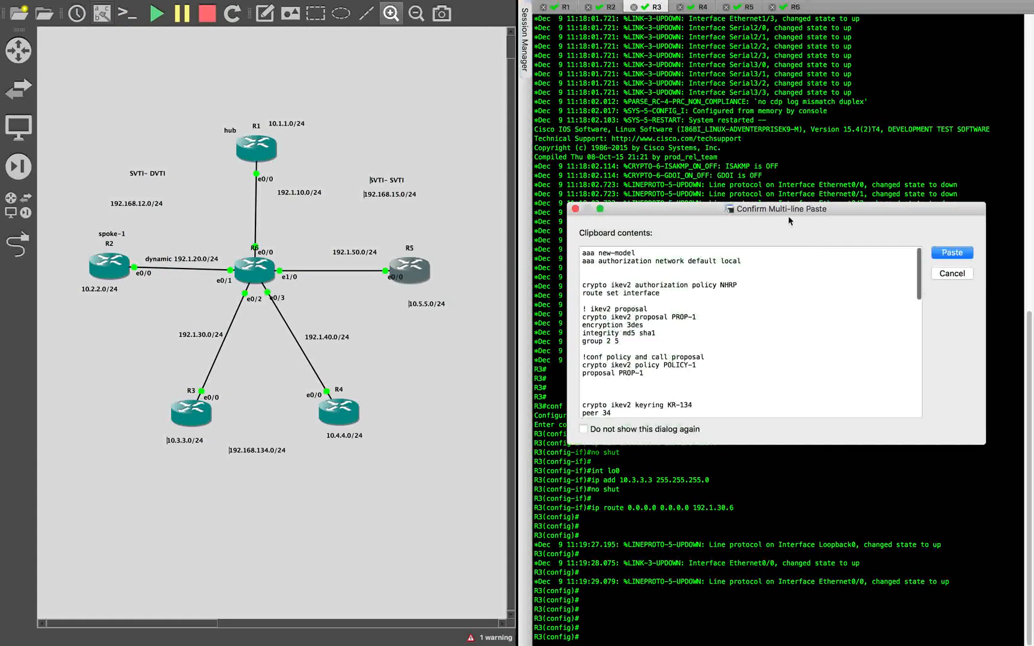
pyautogui.click(938, 255)
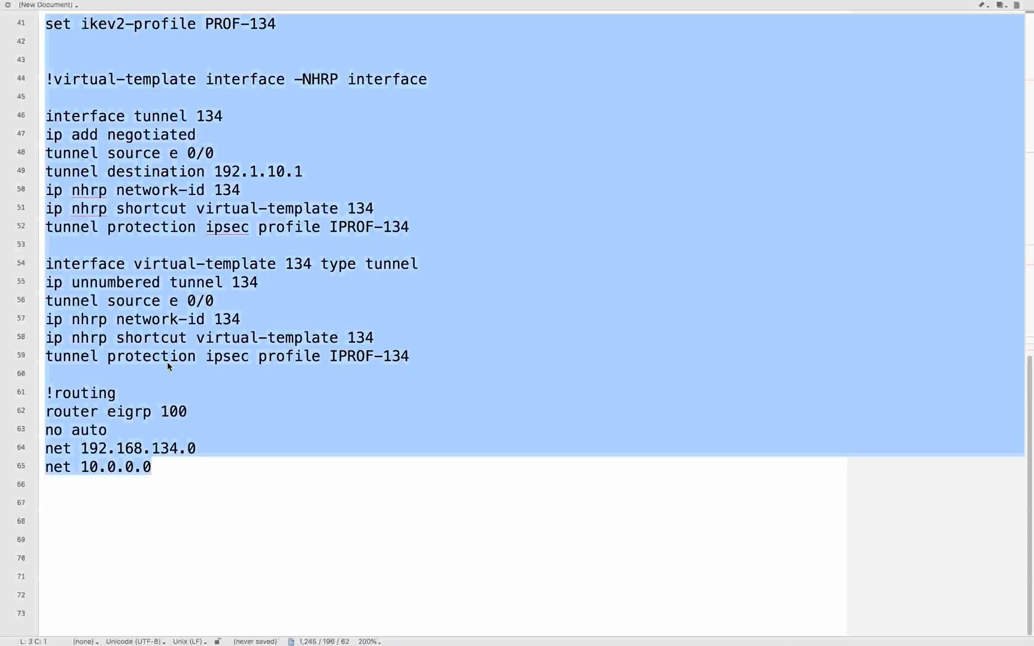
# - Review the spoke configuration document from the AAA and IKEv2 sections through IPsec, the tunnel interfaces and EIGRP routing
pyautogui.click(467, 357)
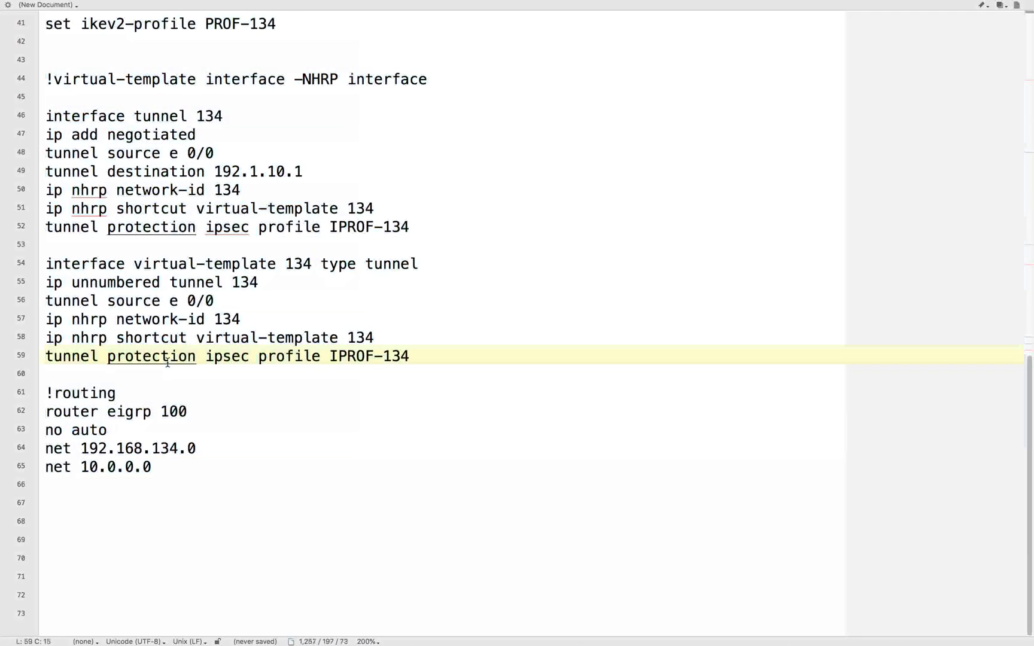
pyautogui.scroll(10, 466, 357)
pyautogui.scroll(-3, 255, 190)
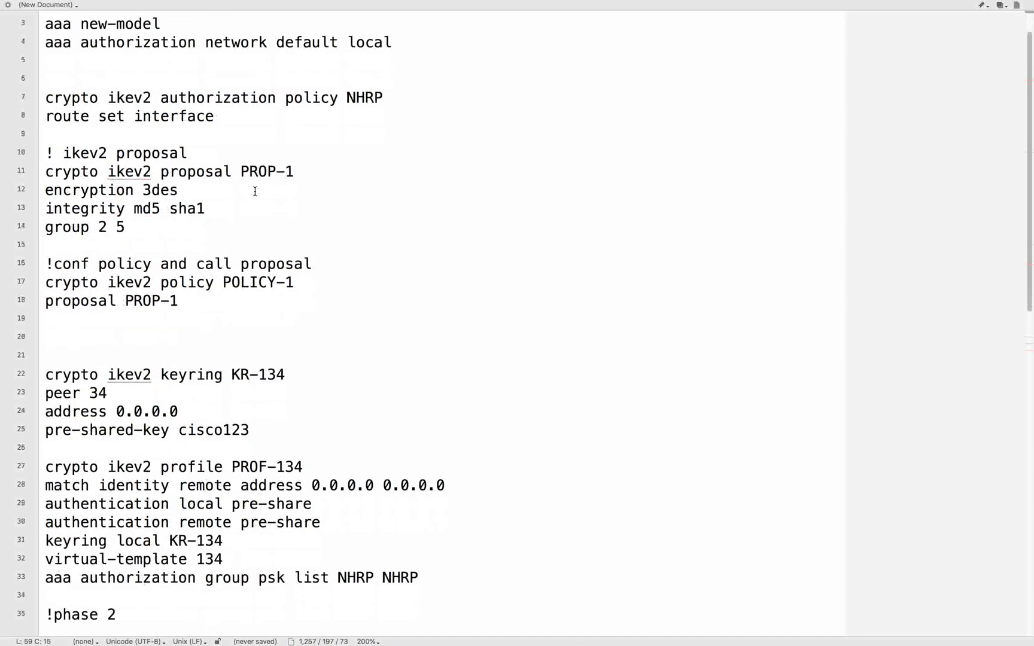
pyautogui.scroll(-3, 197, 110)
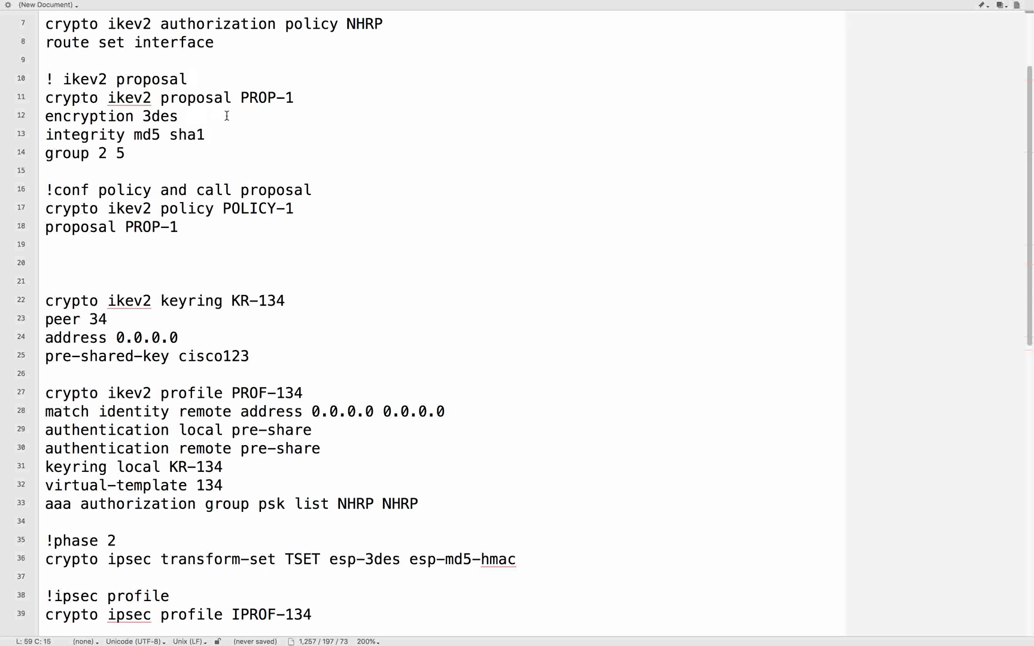
pyautogui.scroll(-5, 231, 135)
pyautogui.scroll(-6, 231, 135)
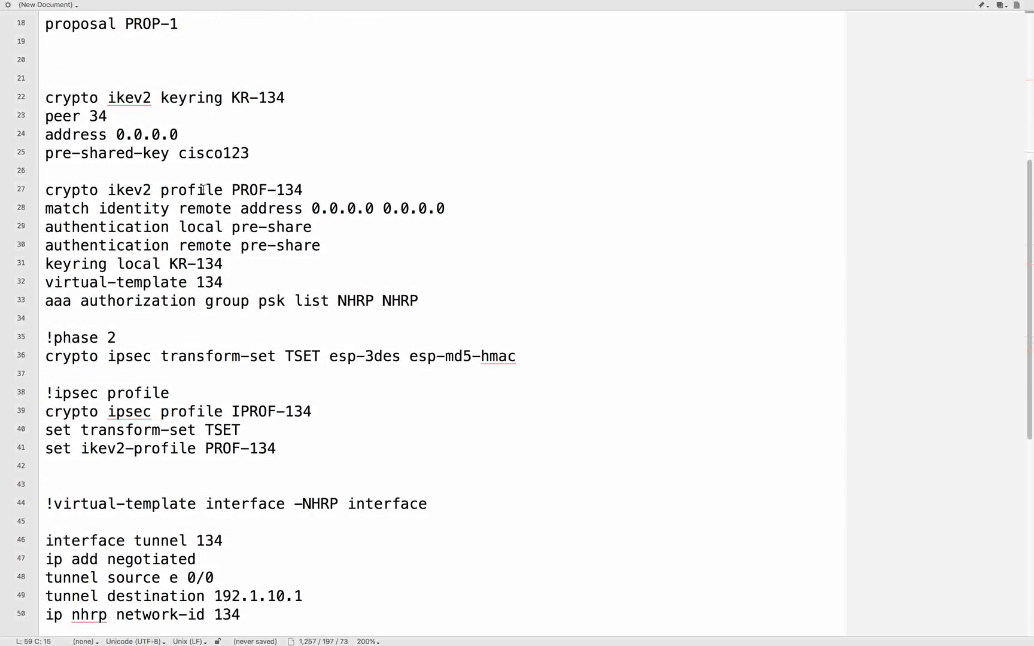
pyautogui.scroll(-6, 269, 190)
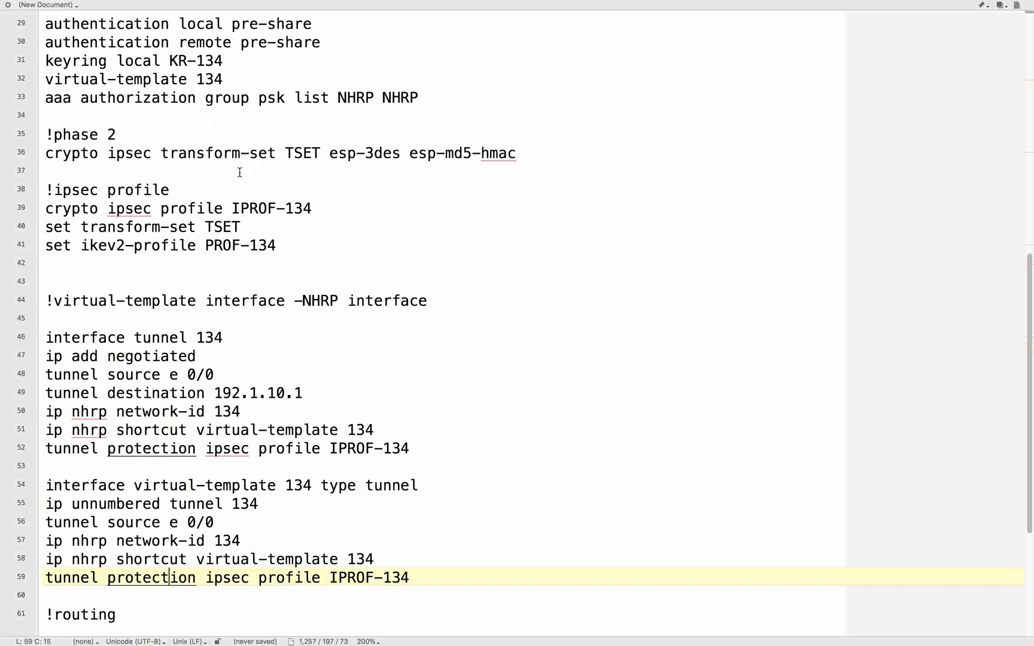
pyautogui.scroll(-6, 284, 265)
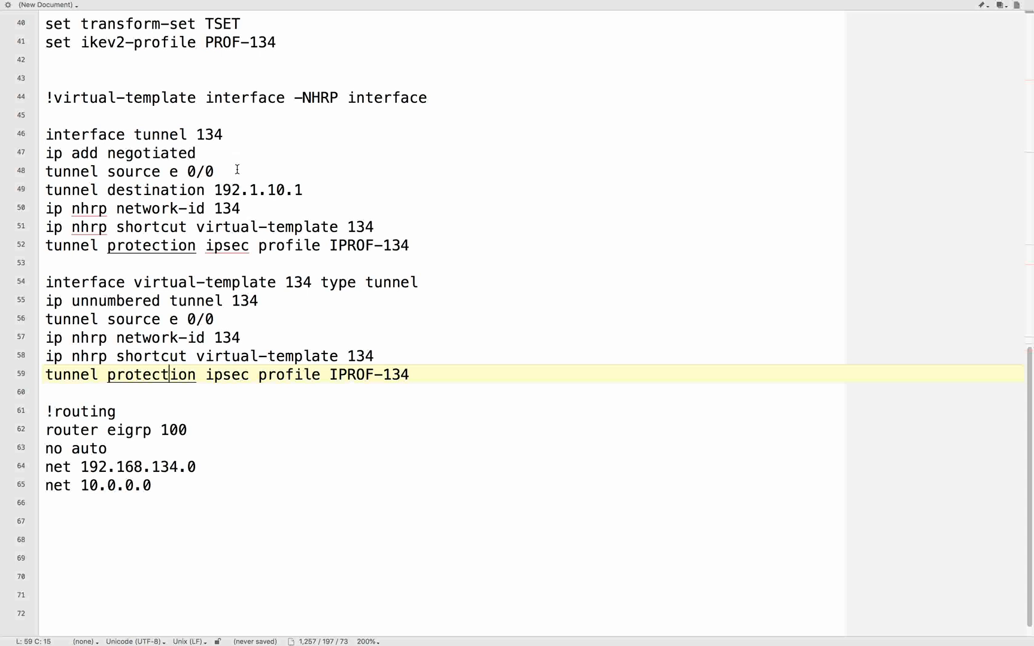
pyautogui.scroll(-1, 253, 305)
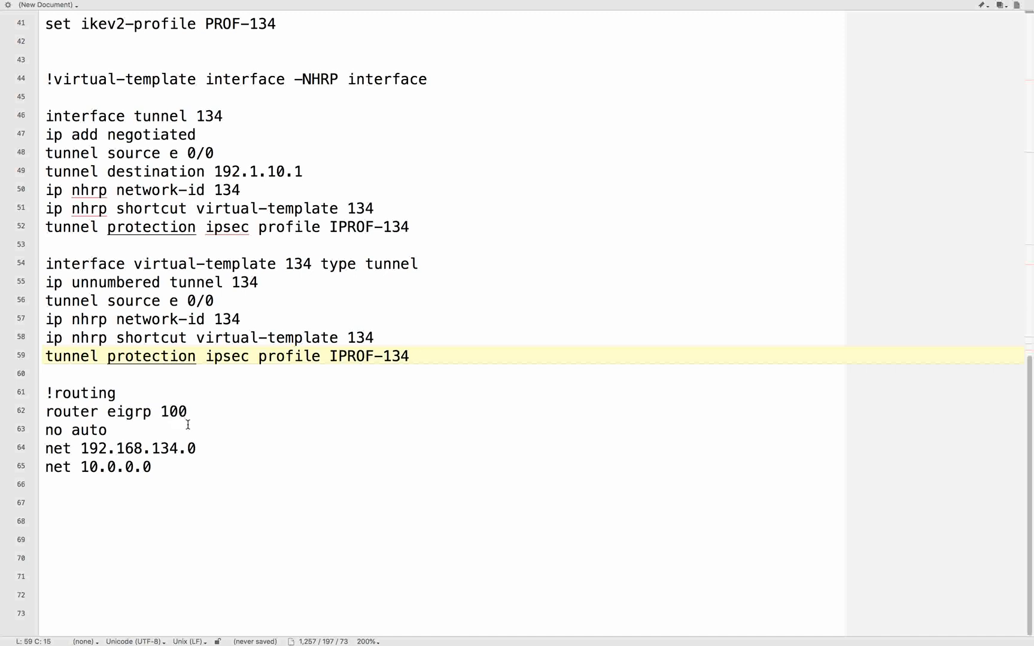
pyautogui.click(208, 463)
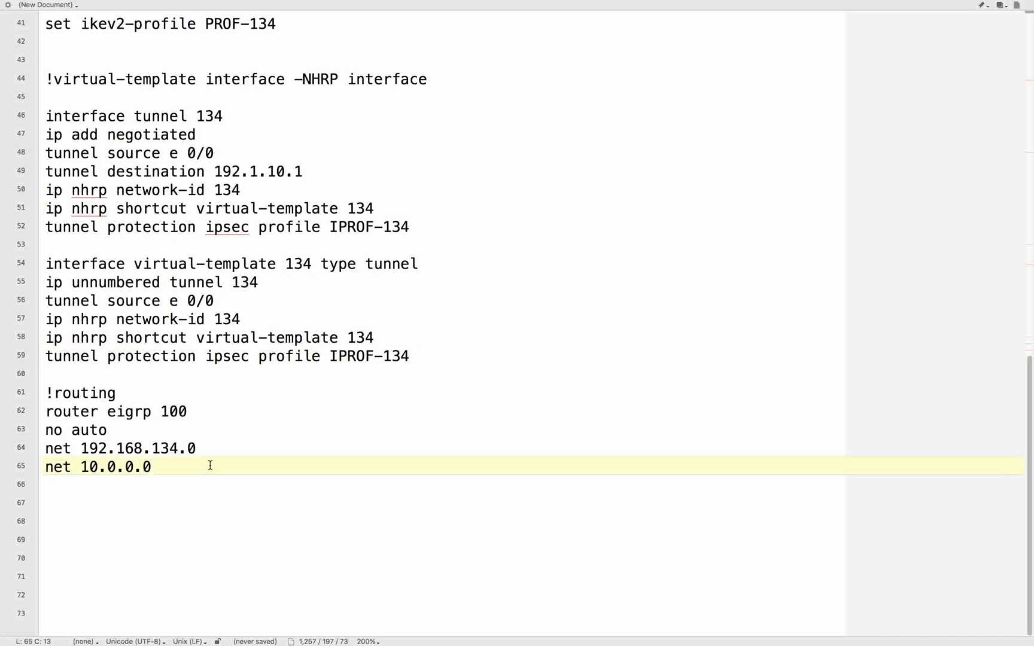
# - Paste the same spoke configuration into R4's console in configuration mode, including the IKEv2 pre-shared key
pyautogui.hotkey('ctrl', 'Left')
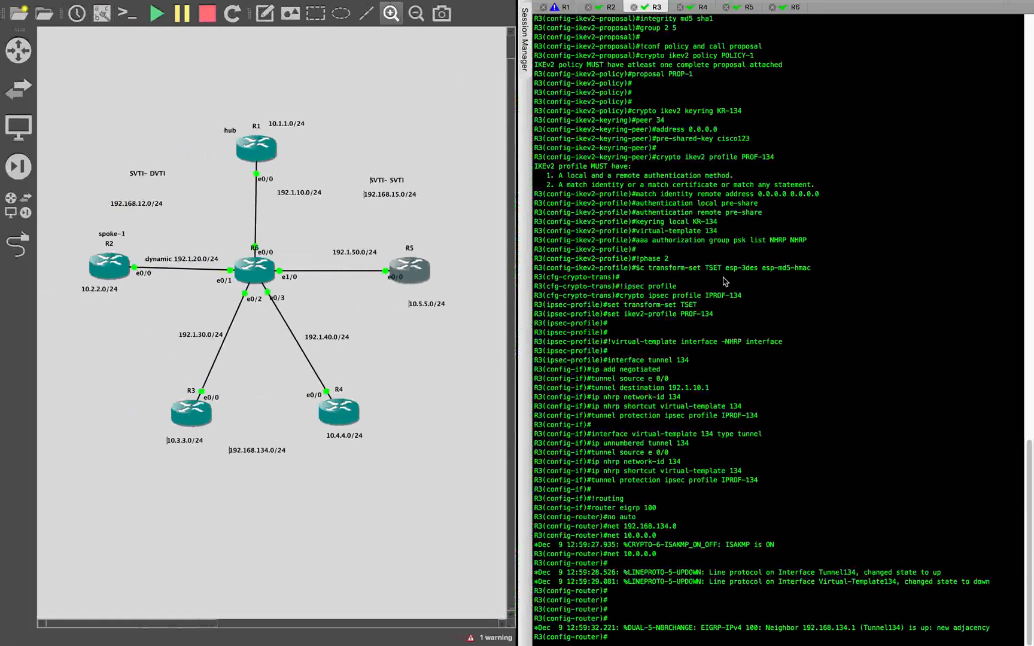
pyautogui.click(700, 7)
pyautogui.write("'")
pyautogui.press('Return')
pyautogui.press('Return')
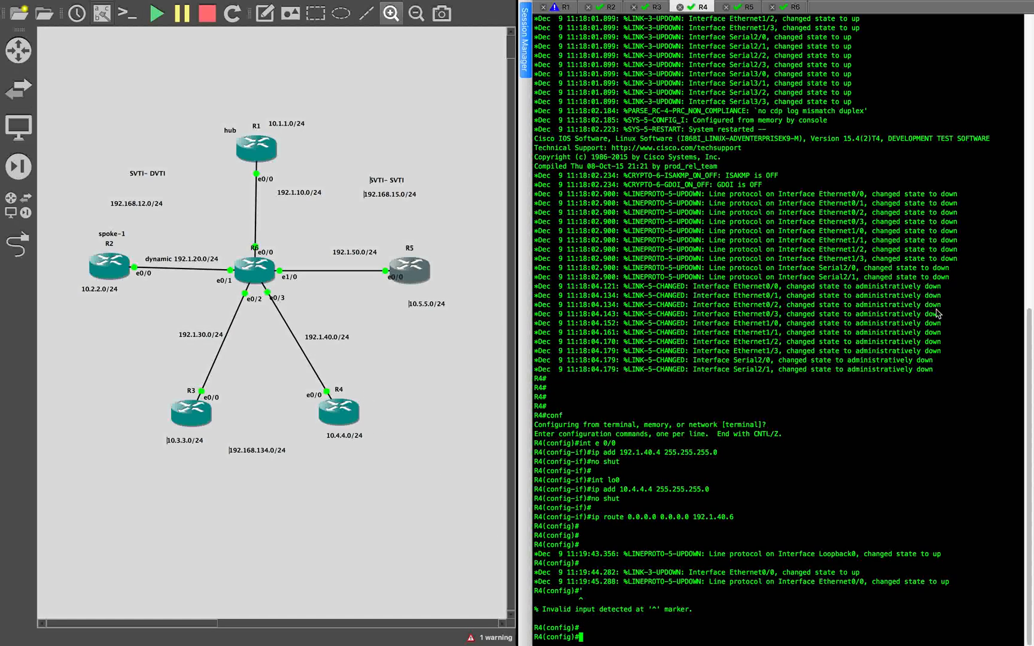
pyautogui.press('super+v')
pyautogui.click(951, 253)
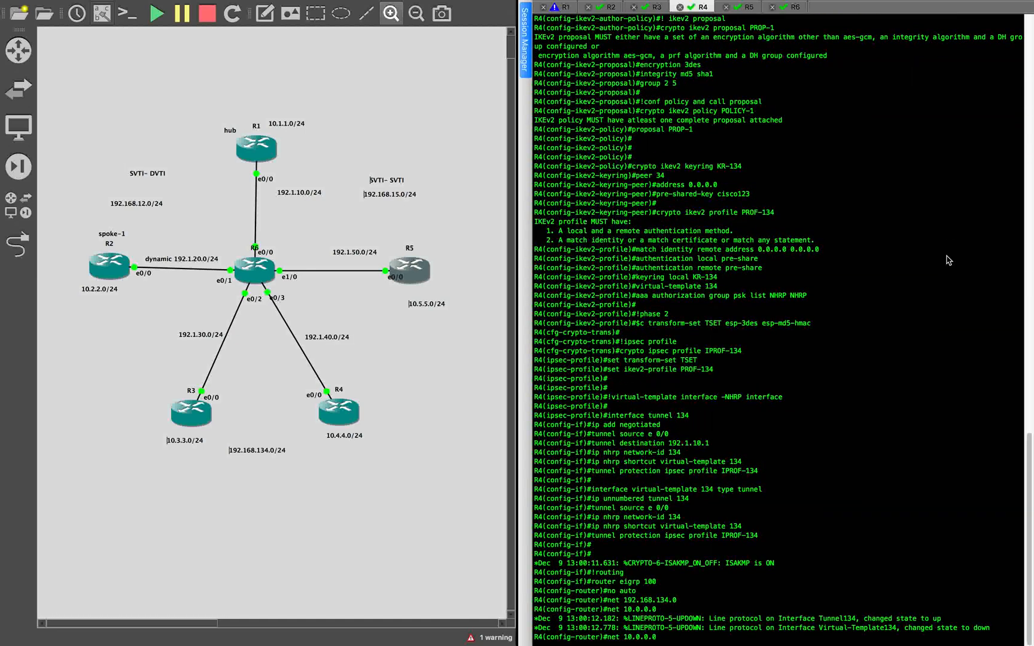
# - Submit the last pasted EIGRP line, net 10.0.0.0, in R4's console
pyautogui.press('Return')
pyautogui.press('Return')
pyautogui.press('Return')
pyautogui.press('Return')
pyautogui.press('Return')
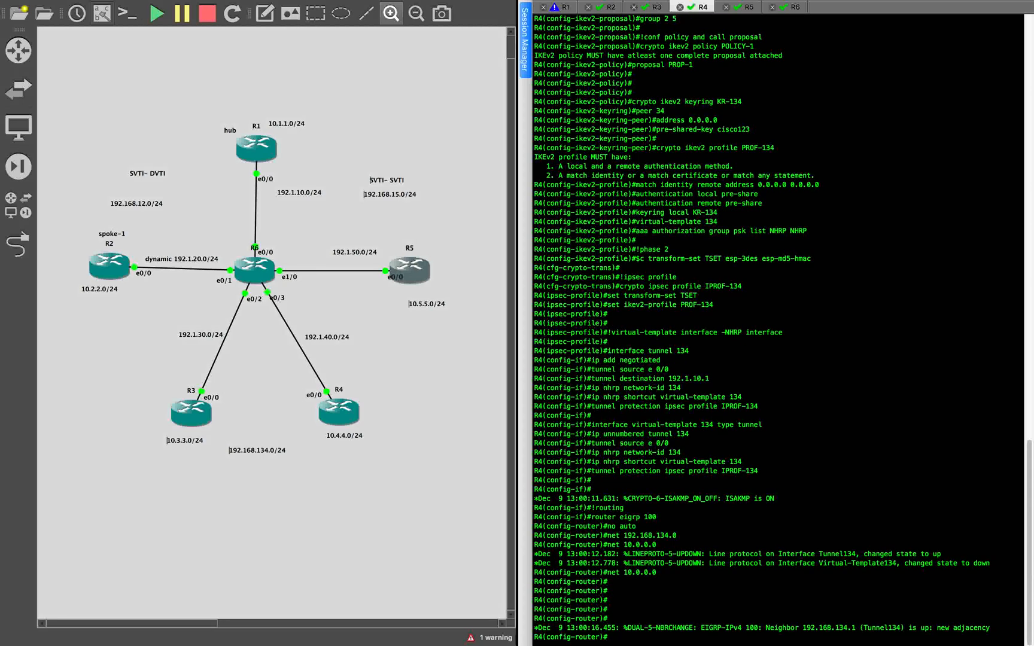
pyautogui.press('Return')
pyautogui.press('Return')
pyautogui.press('Return')
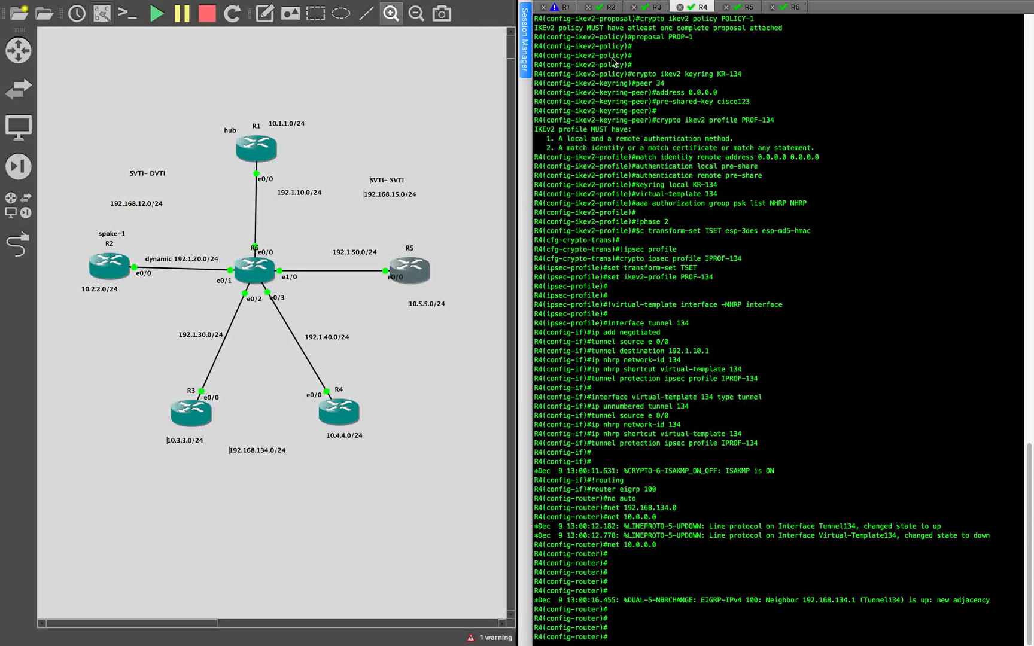
# - Switch to hub R1's console and leave configuration mode with end
pyautogui.click(562, 7)
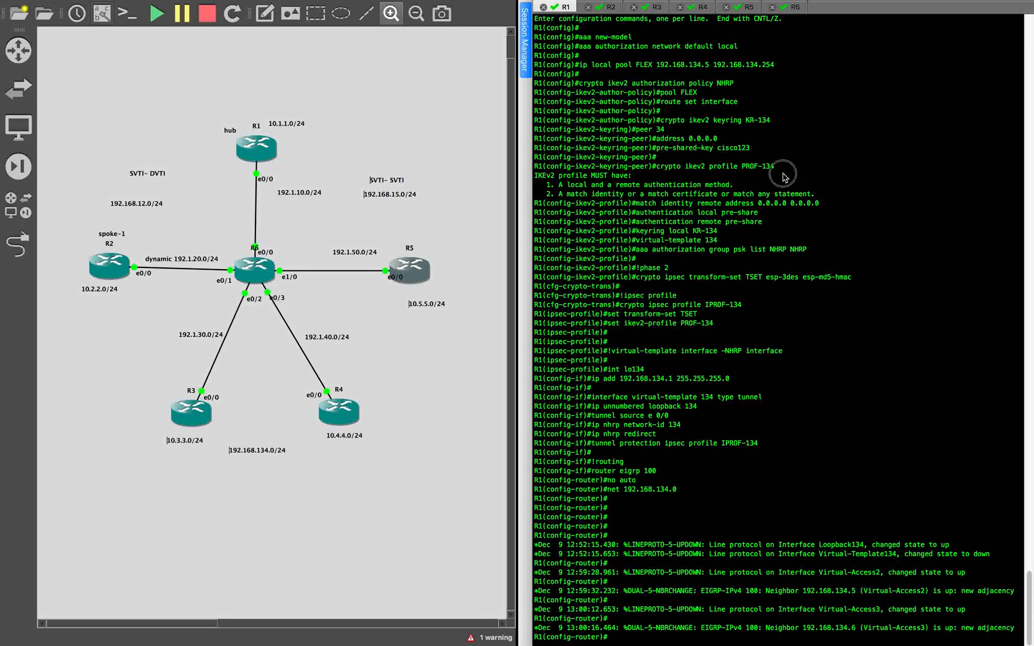
pyautogui.press('Return')
pyautogui.press('Return')
pyautogui.write('end')
pyautogui.press('Return')
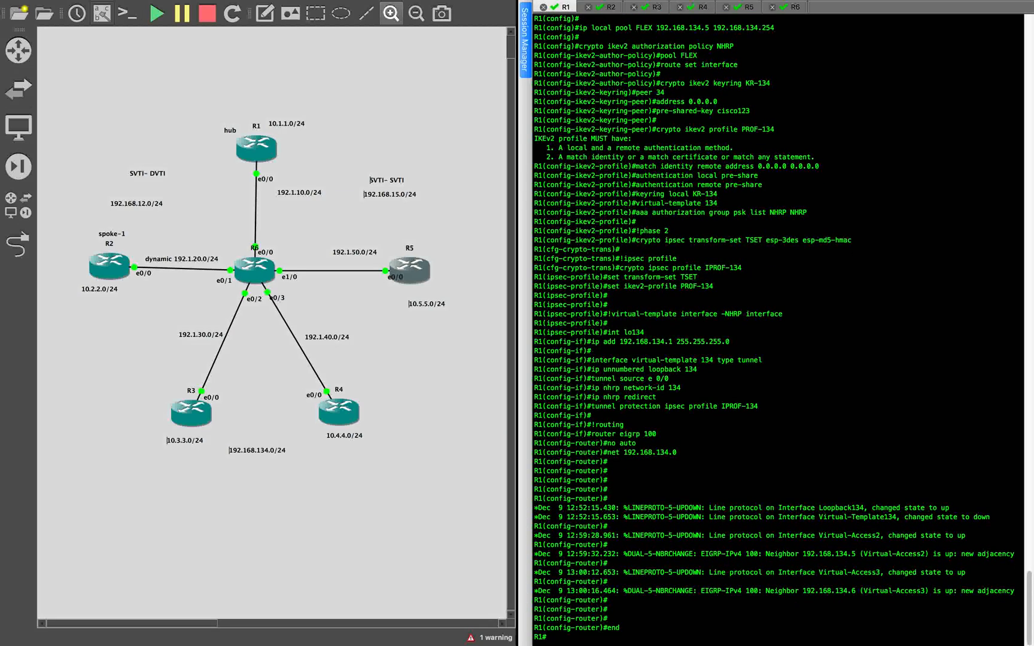
pyautogui.hotkey('ctrl', 'Right')
pyautogui.scroll(13, 217, 228)
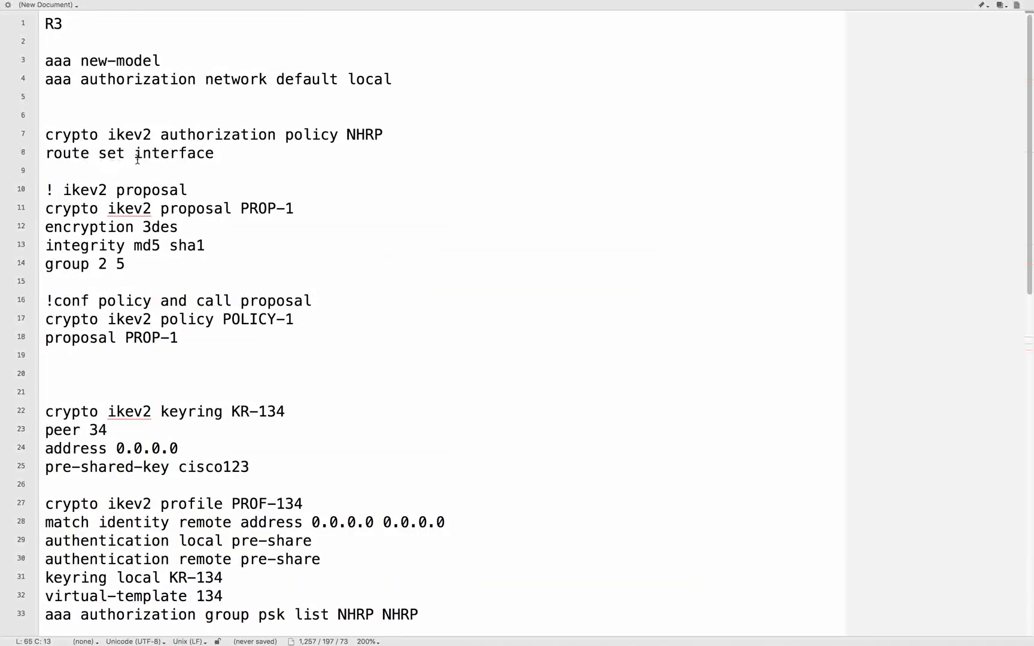
pyautogui.hotkey('ctrl', 'Left')
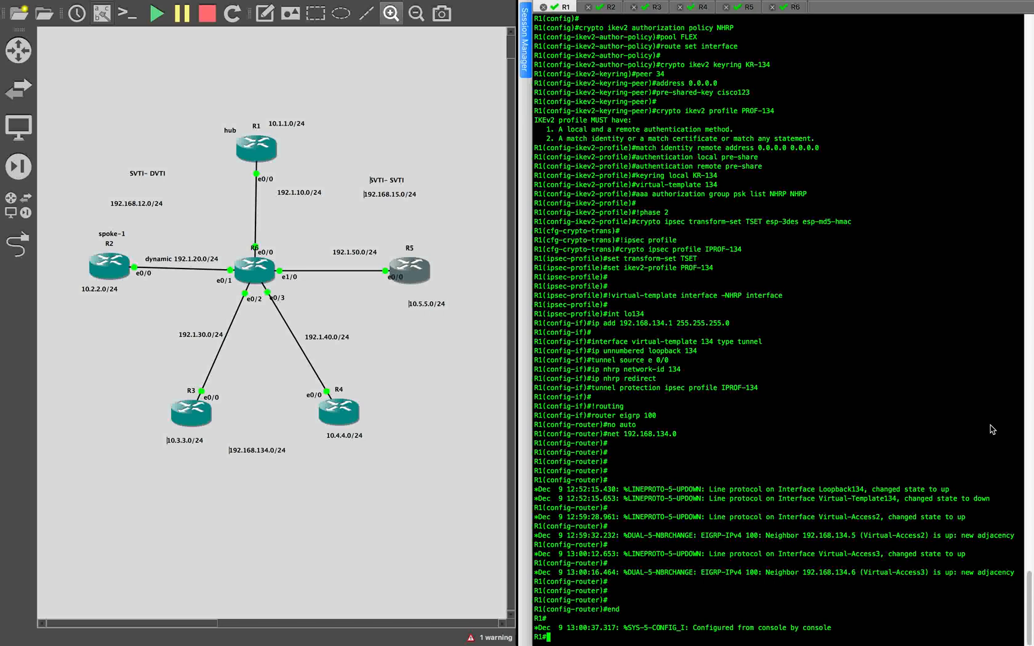
# - Run show ip route static on R1 and examine the spoke host routes through the virtual-access interfaces
pyautogui.write('show ip route static')
pyautogui.press('Return')
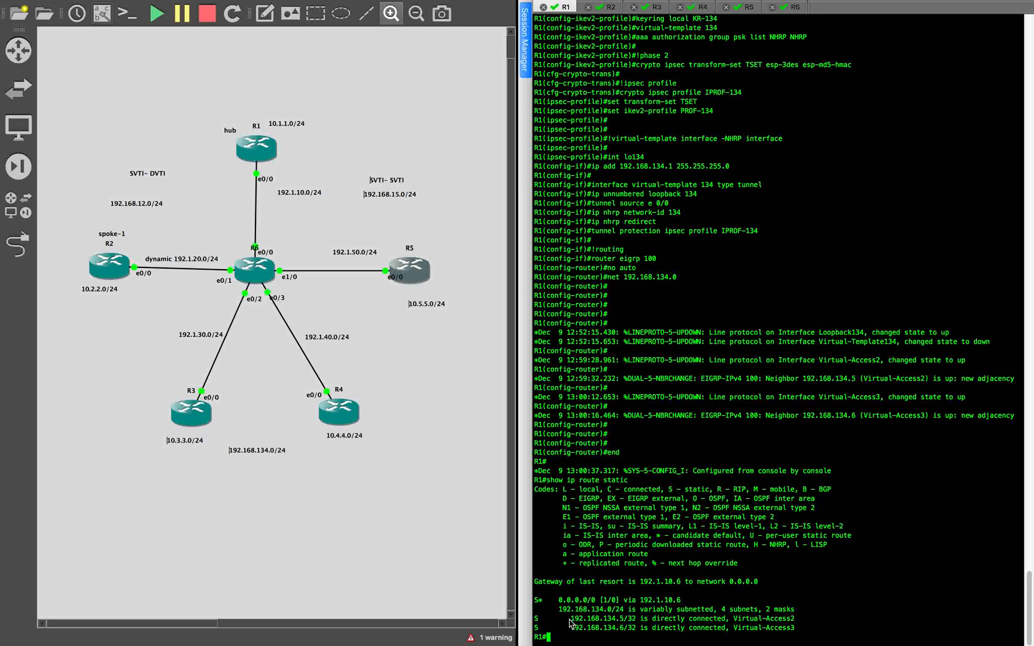
pyautogui.moveTo(592, 618); pyautogui.dragTo(686, 630)
pyautogui.click(638, 633)
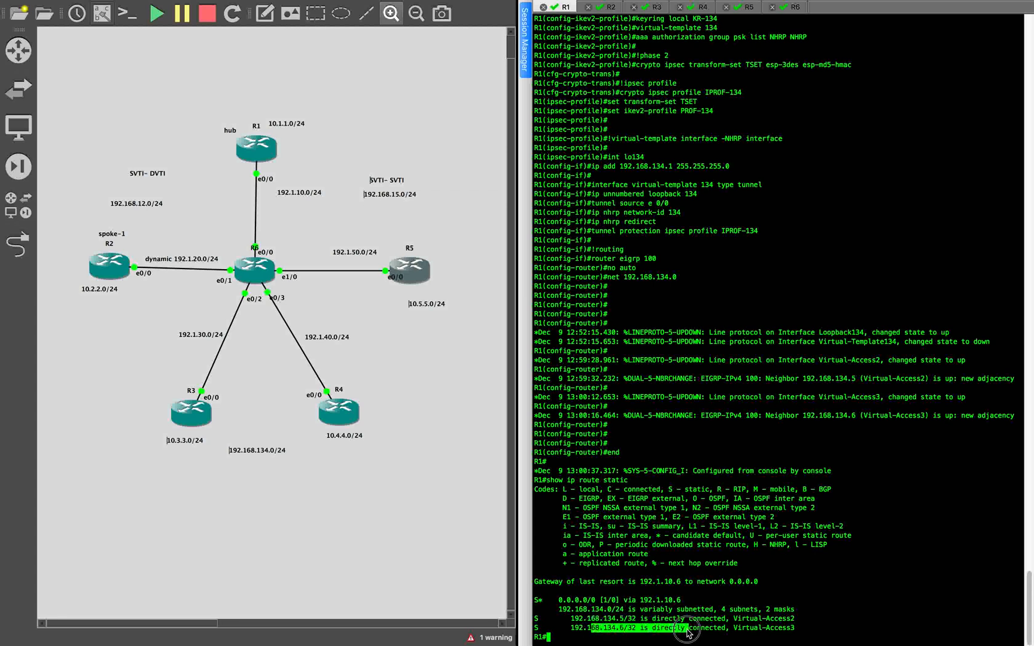
pyautogui.moveTo(568, 618); pyautogui.dragTo(812, 619)
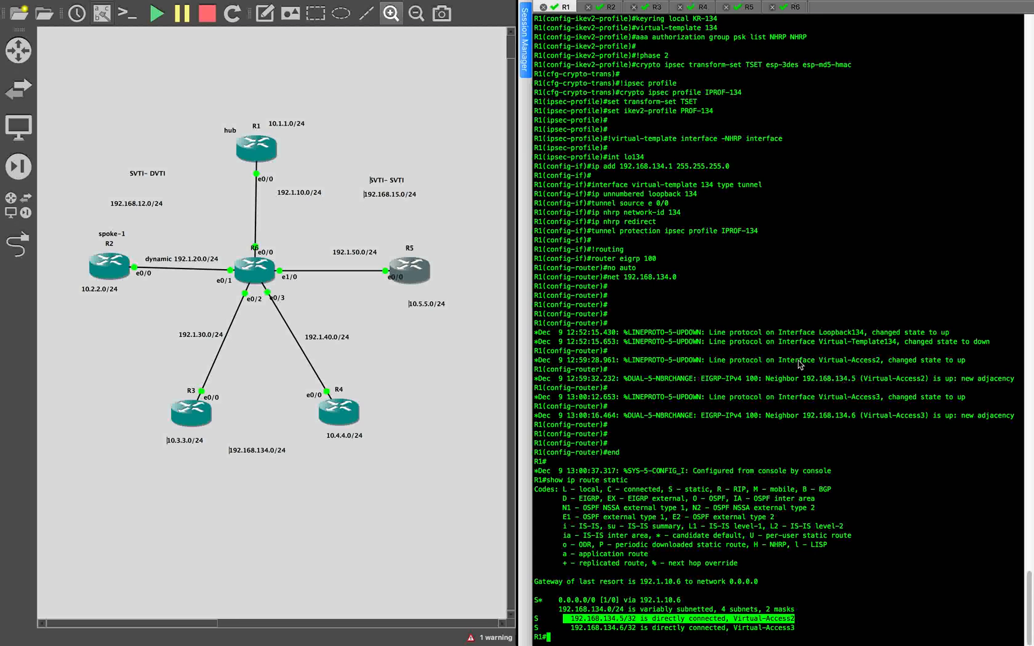
pyautogui.click(777, 344)
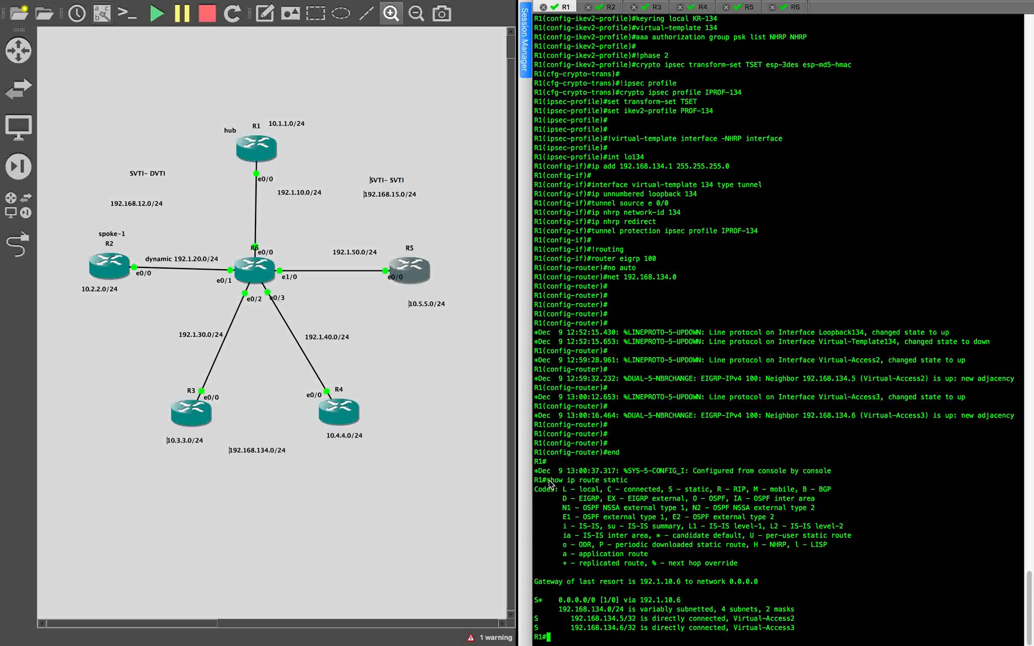
# - Leave configuration mode on R3, run the same show ip route static command there, and examine the route through Tunnel134
pyautogui.moveTo(547, 482); pyautogui.dragTo(694, 480)
pyautogui.press('super+c')
pyautogui.click(631, 9)
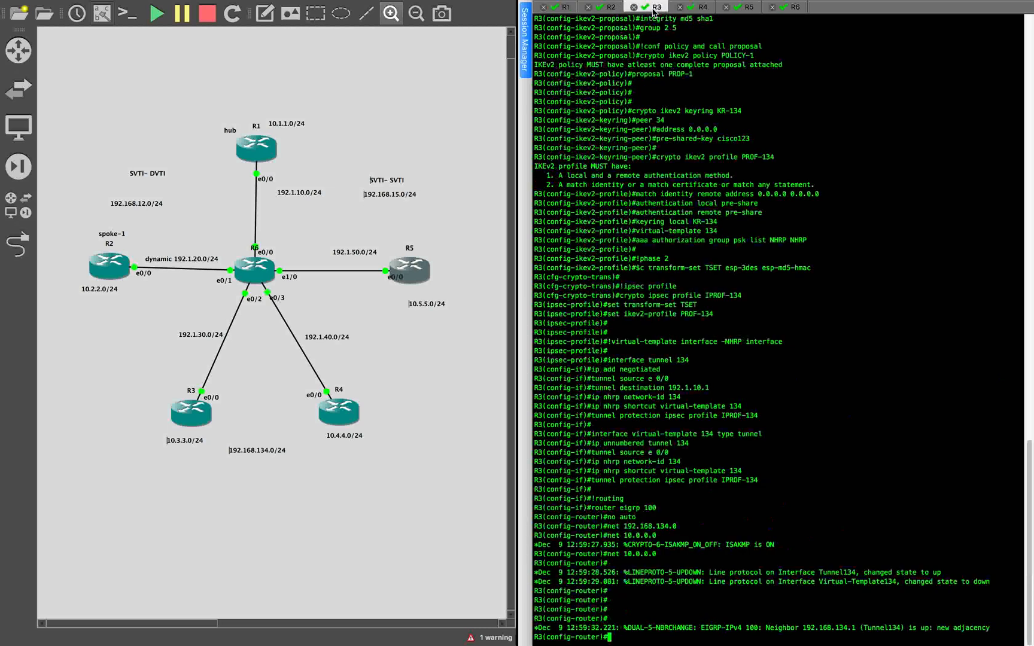
pyautogui.write('end')
pyautogui.press('Return')
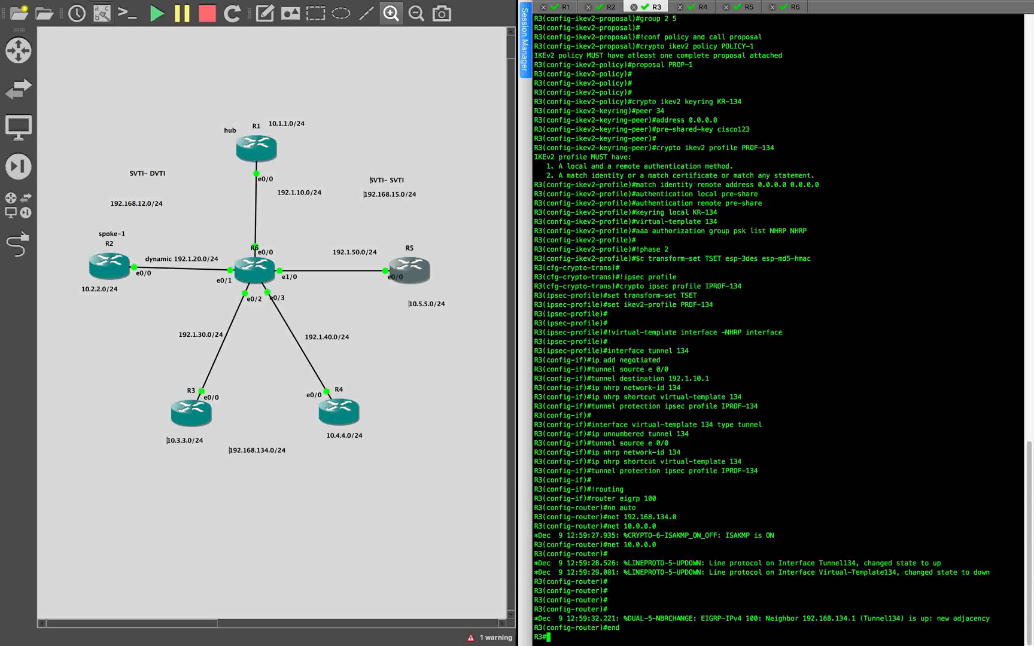
pyautogui.rightClick(948, 335)
pyautogui.press('Return')
pyautogui.press('Return')
pyautogui.press('Return')
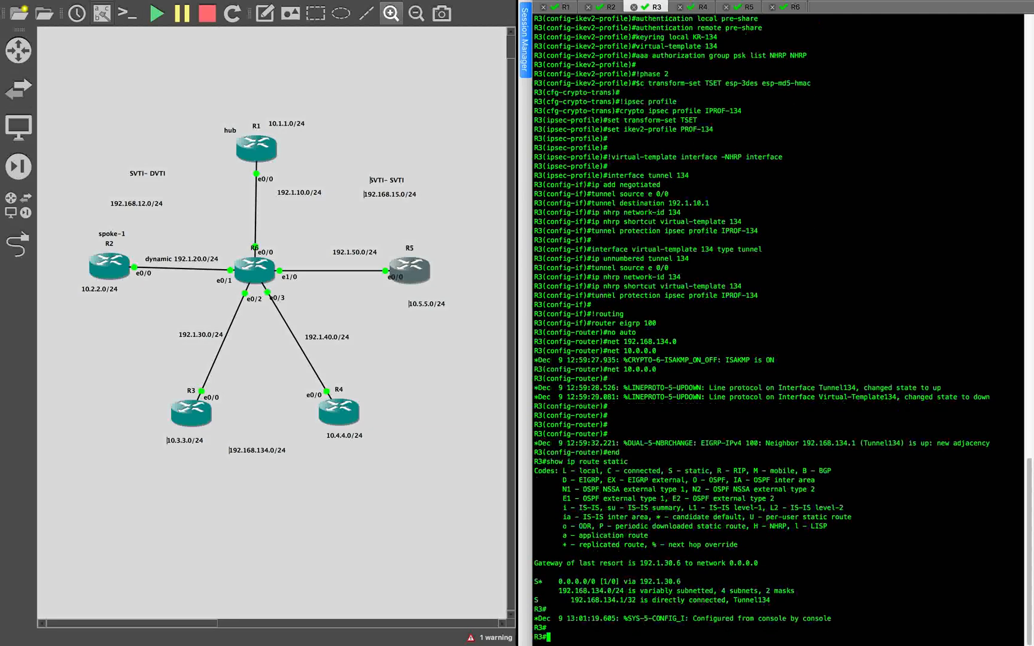
pyautogui.moveTo(567, 591); pyautogui.dragTo(783, 596)
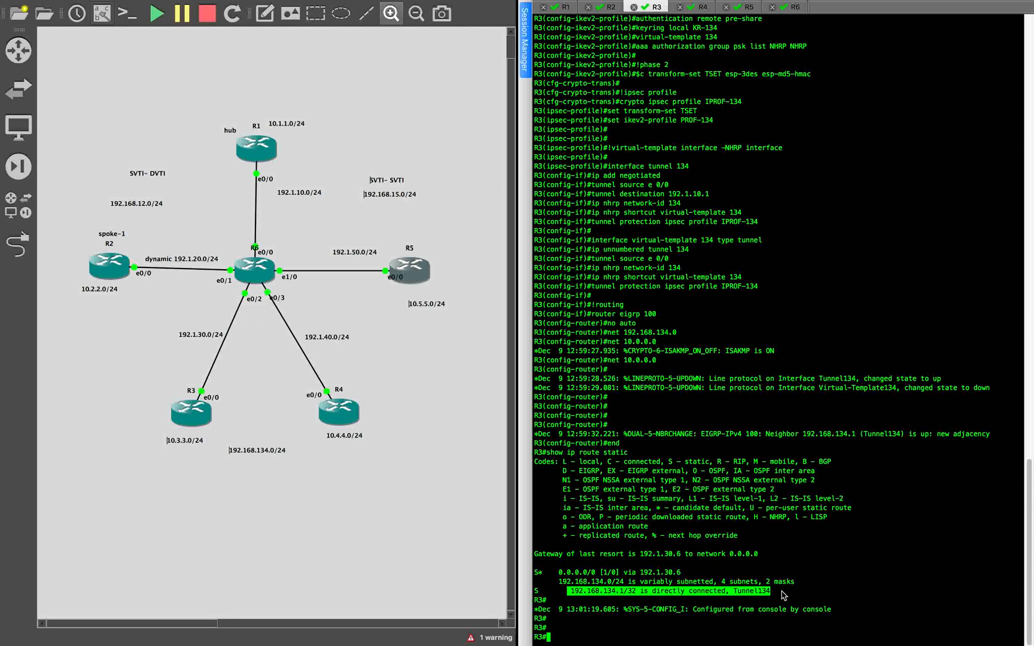
pyautogui.click(810, 518)
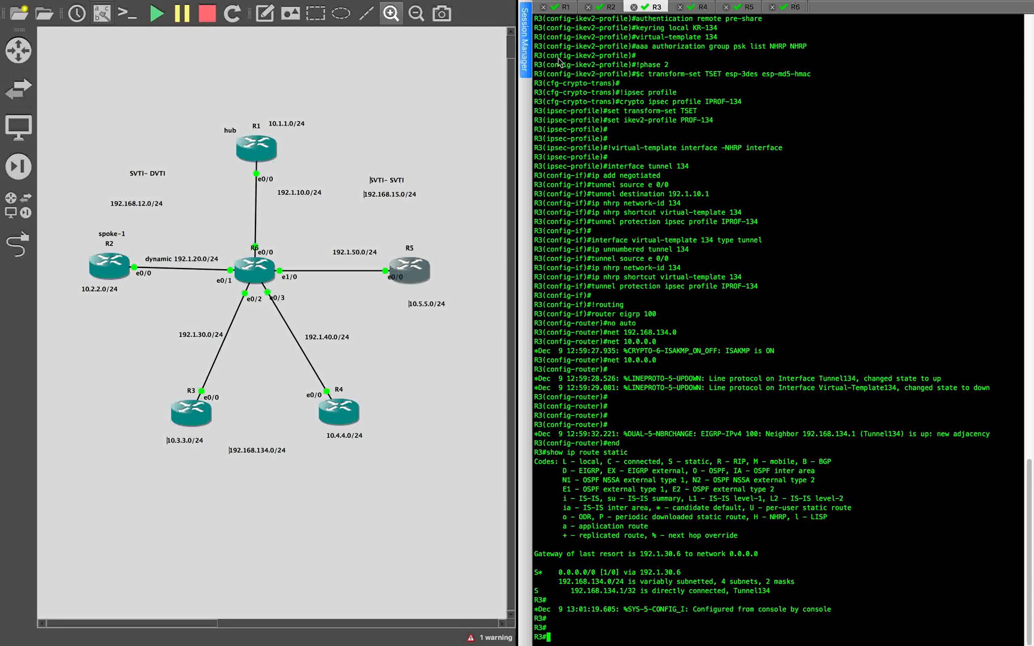
# - List the IKEv2 security associations on R1 with show crypto ikev2 sa
pyautogui.click(562, 7)
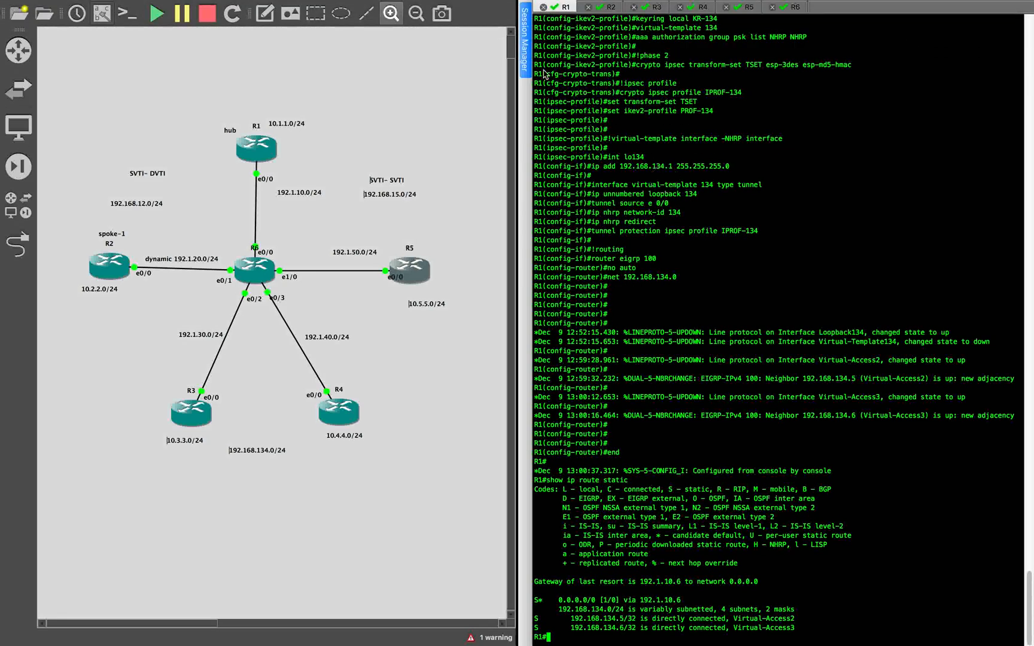
pyautogui.press('Return')
pyautogui.press('Return')
pyautogui.press('Return')
pyautogui.write('show')
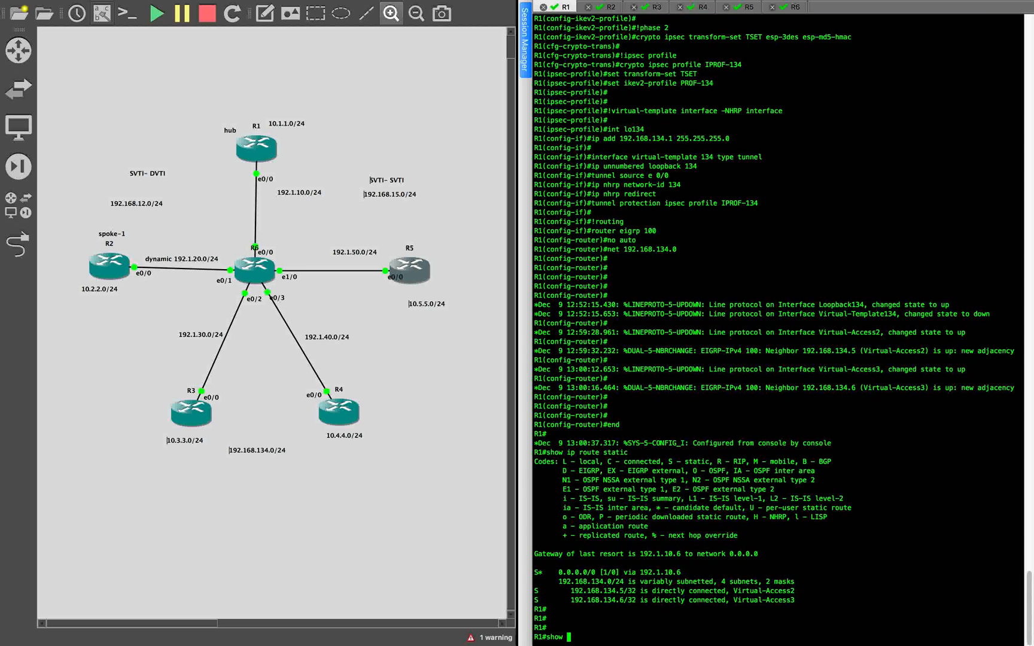
pyautogui.write(' crypt')
pyautogui.press('BackSpace')
pyautogui.press('BackSpace')
pyautogui.press('BackSpace')
pyautogui.press('BackSpace')
pyautogui.press('BackSpace')
pyautogui.write('cr')
pyautogui.press('Tab')
pyautogui.write('y')
pyautogui.press('Tab')
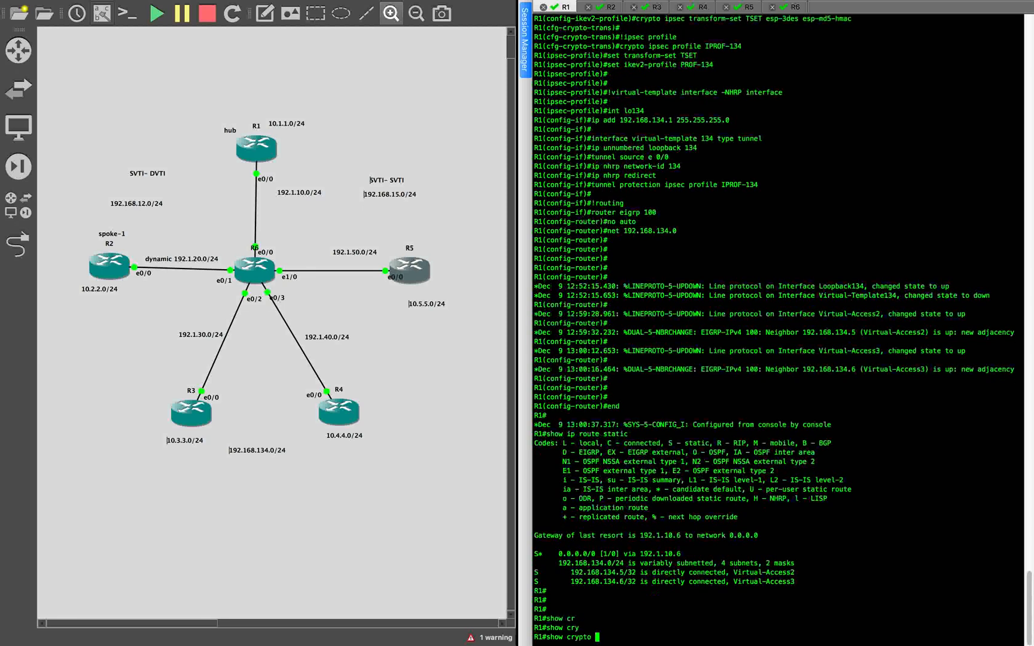
pyautogui.write('ikev2 sa')
pyautogui.press('Return')
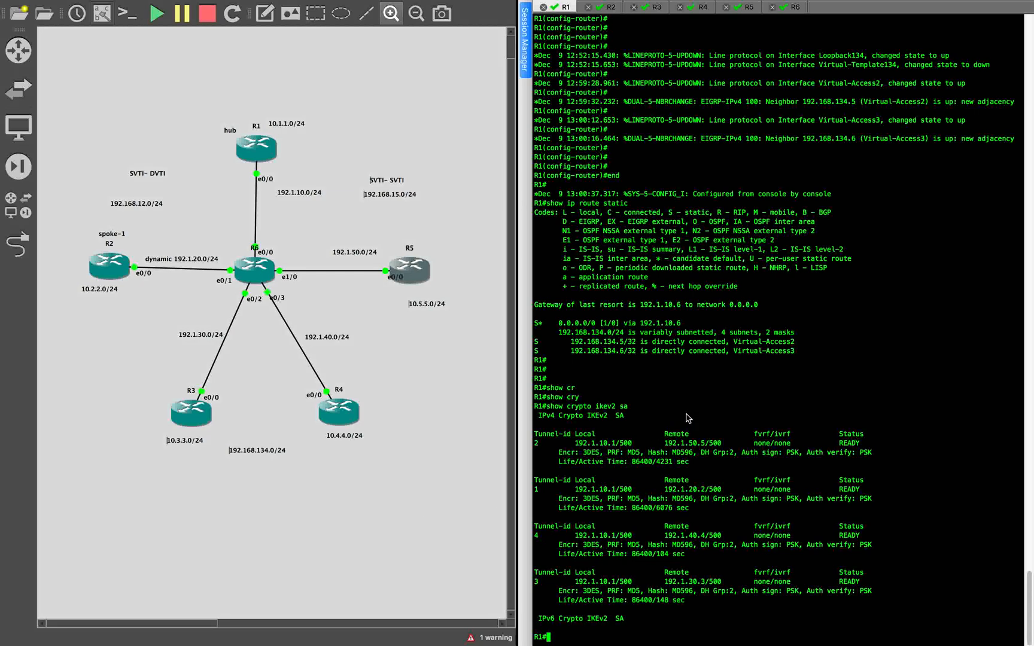
# - Ping R4's LAN address 10.4.4.4 from R3's console
pyautogui.click(654, 10)
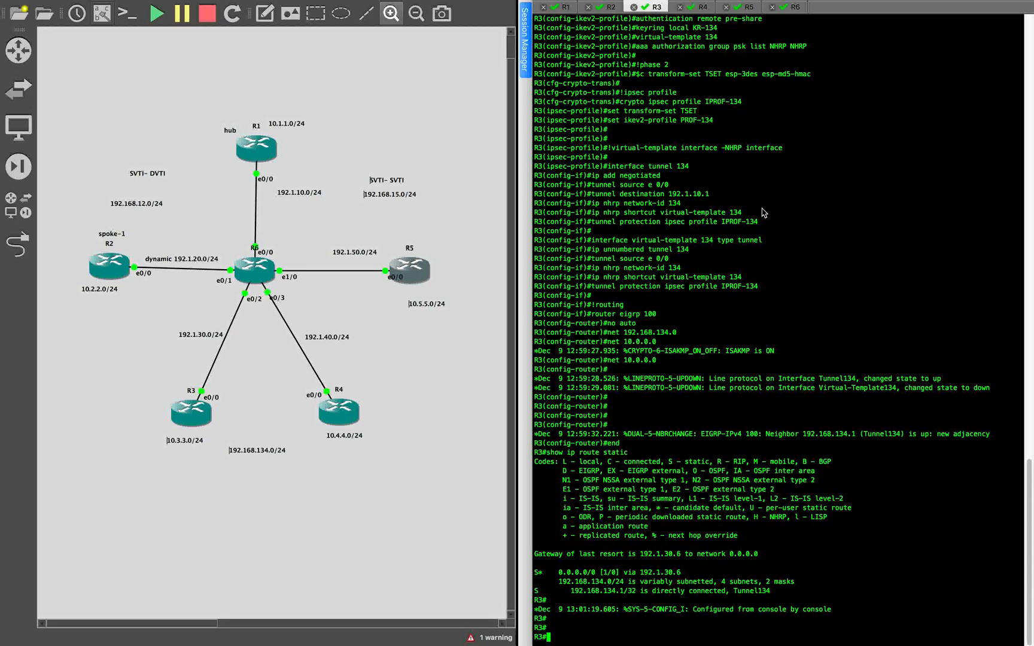
pyautogui.press('Return')
pyautogui.press('Return')
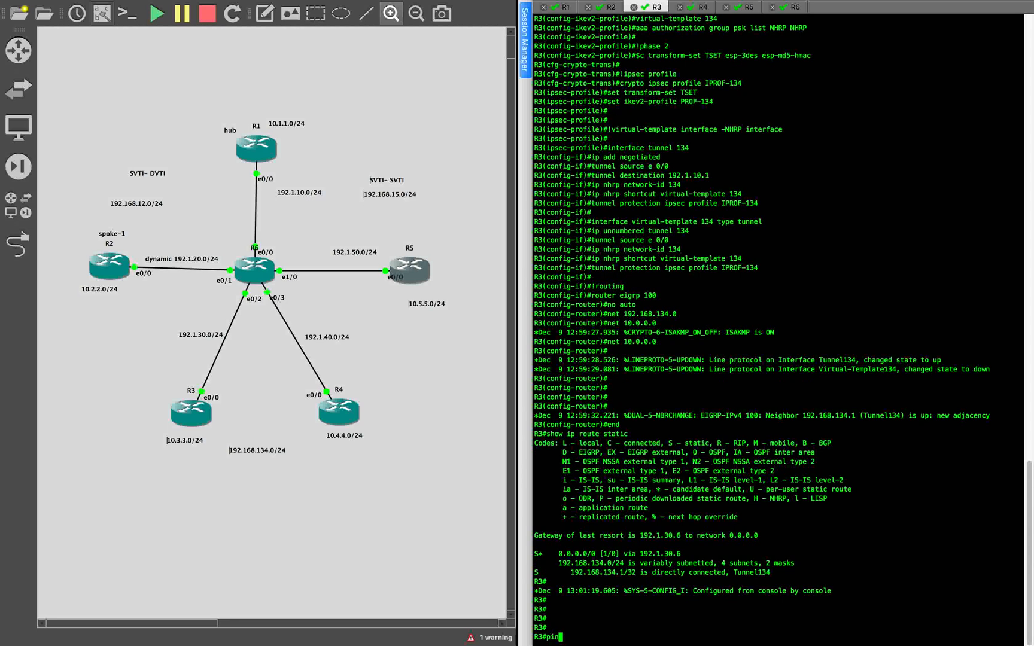
pyautogui.write('ping 19')
pyautogui.press('BackSpace')
pyautogui.write('0.4.4.4')
pyautogui.press('Return')
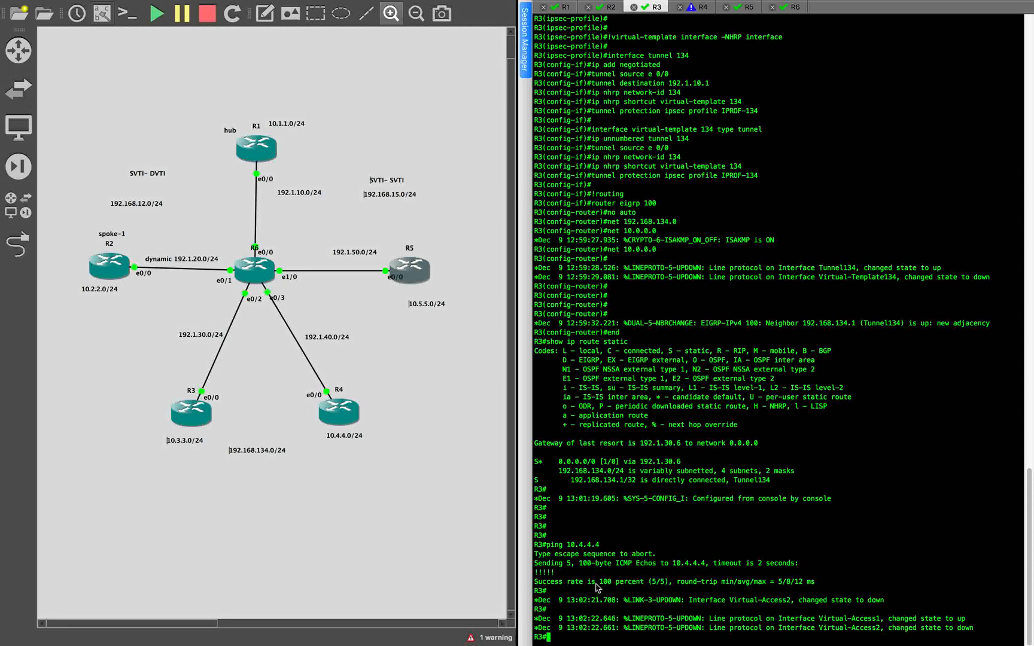
# - Trace the route from R3 to 10.4.4.4 and examine the hop it takes
pyautogui.moveTo(569, 526); pyautogui.dragTo(626, 529)
pyautogui.press('super+c')
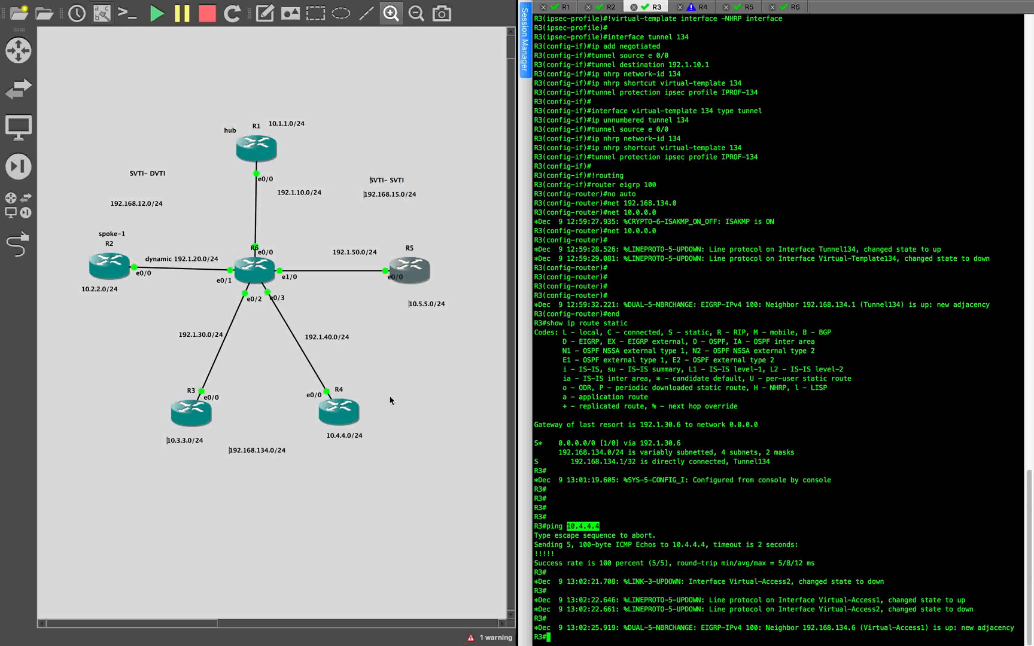
pyautogui.write('trace')
pyautogui.doubleClick(584, 526)
pyautogui.rightClick(603, 639)
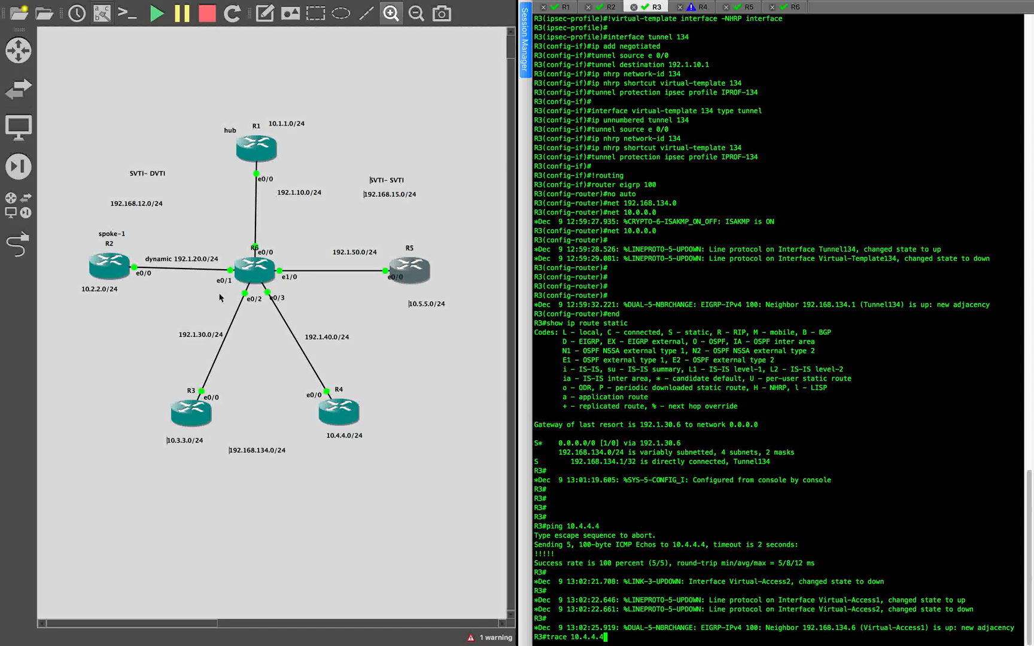
pyautogui.press('Return')
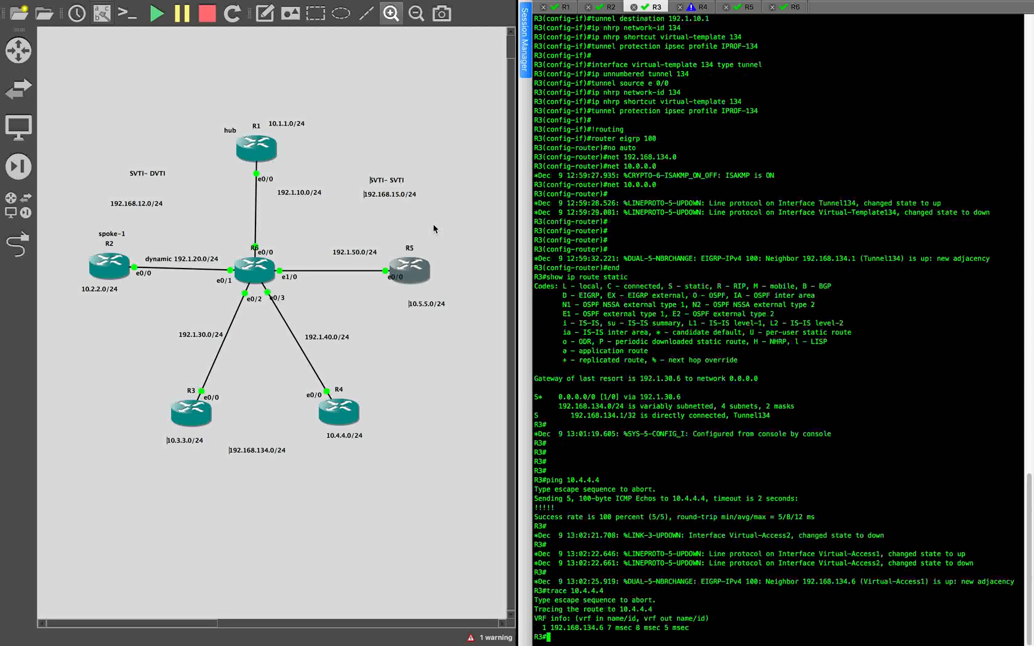
pyautogui.moveTo(550, 628); pyautogui.dragTo(718, 632)
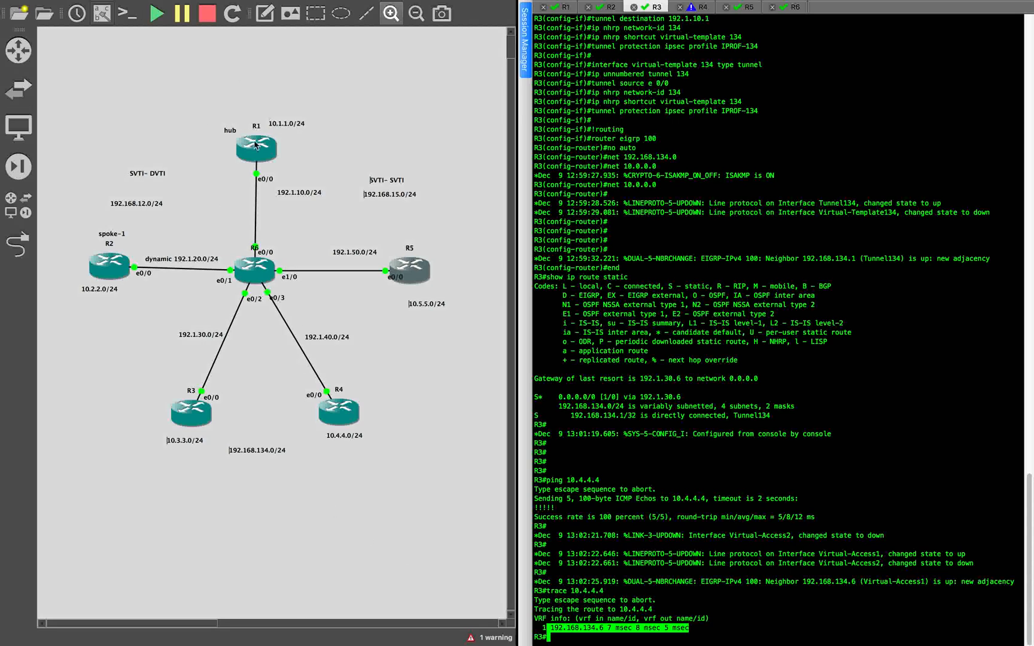
pyautogui.click(743, 484)
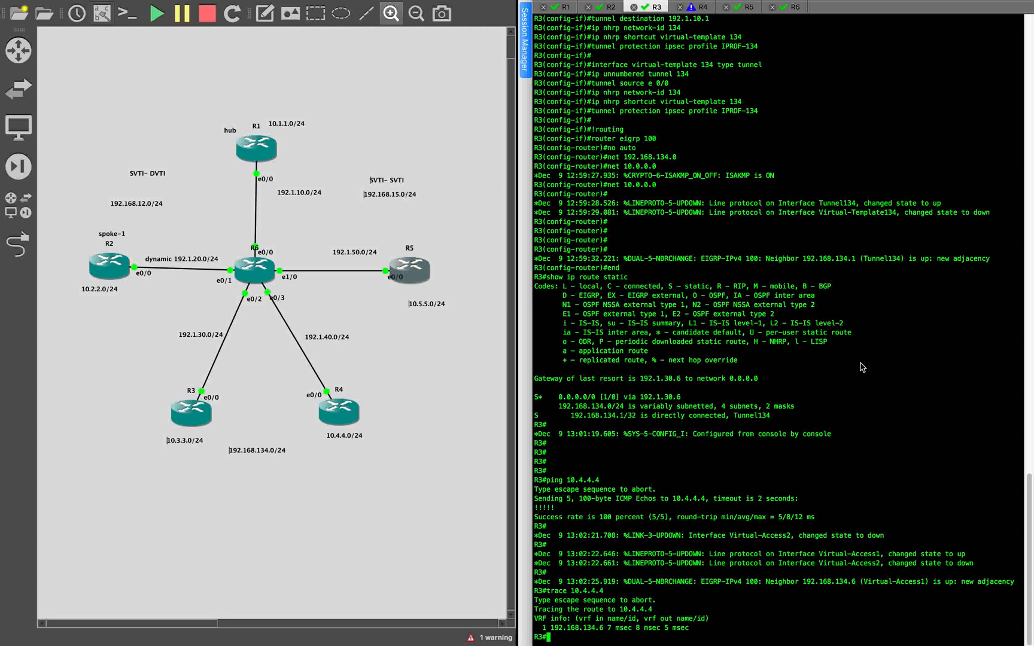
# - Stop all devices in the network topology
pyautogui.click(206, 18)
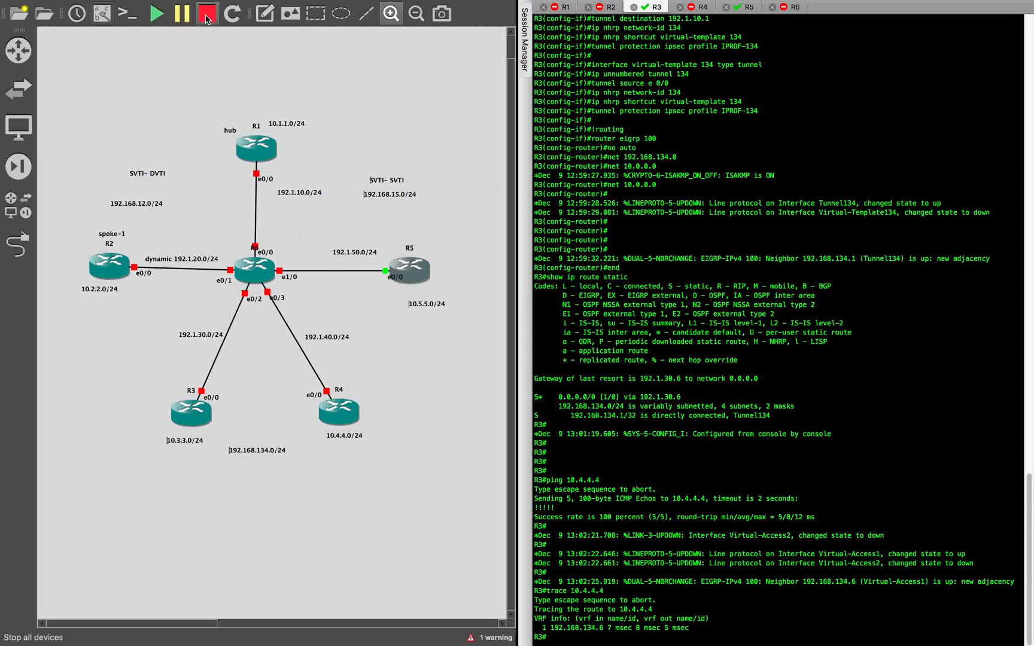